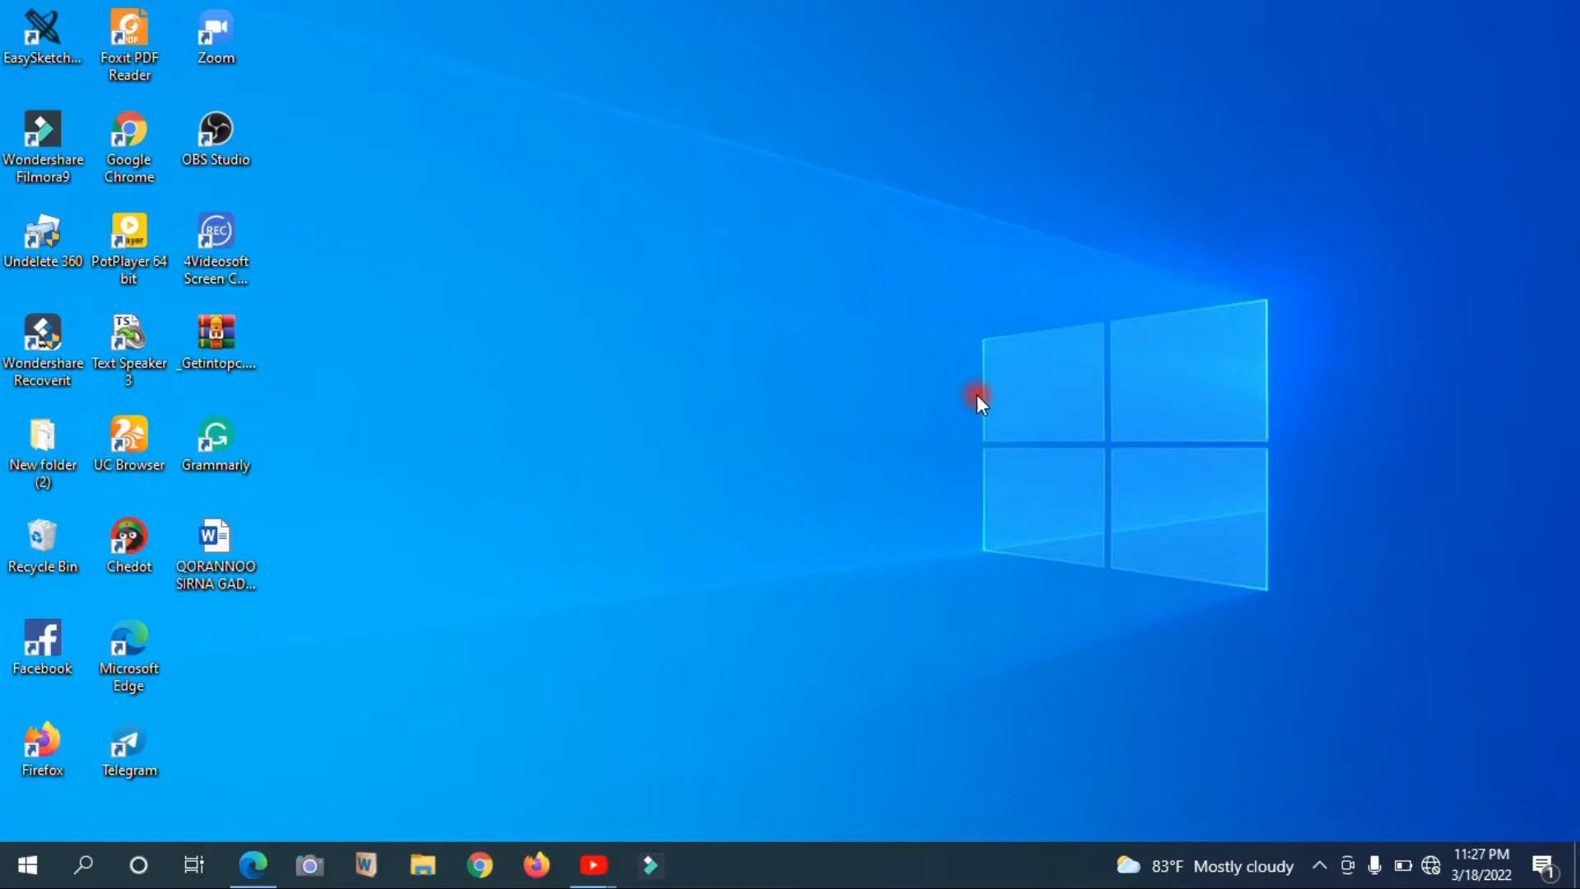
Open the QORANNOO SIRNA GADAA Word document from the desktop
click(778, 851)
double_click(230, 548)
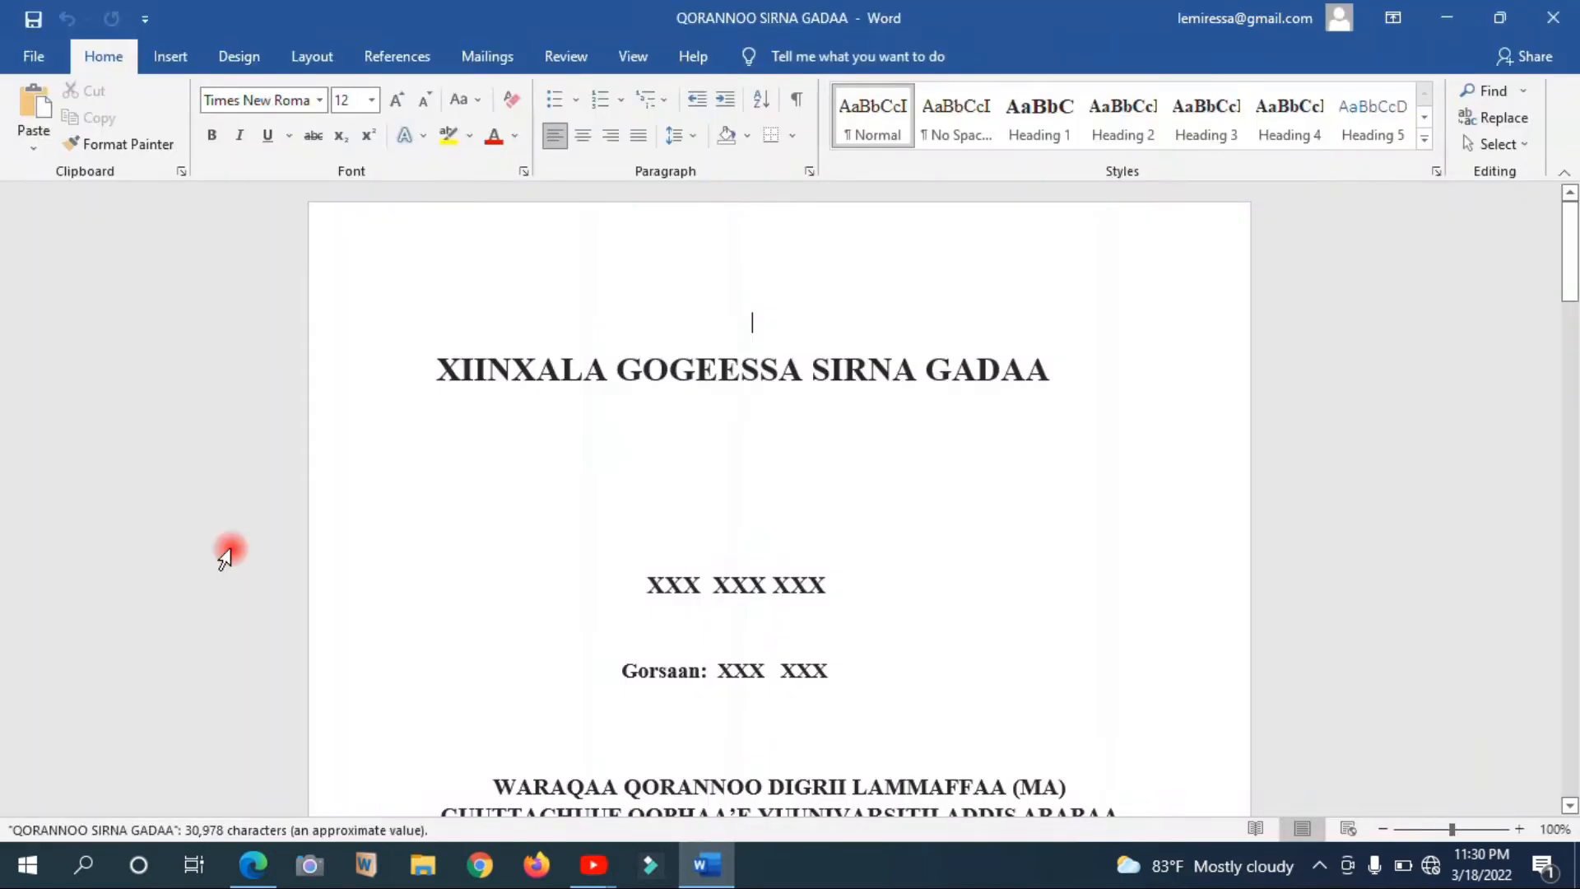
click(1045, 429)
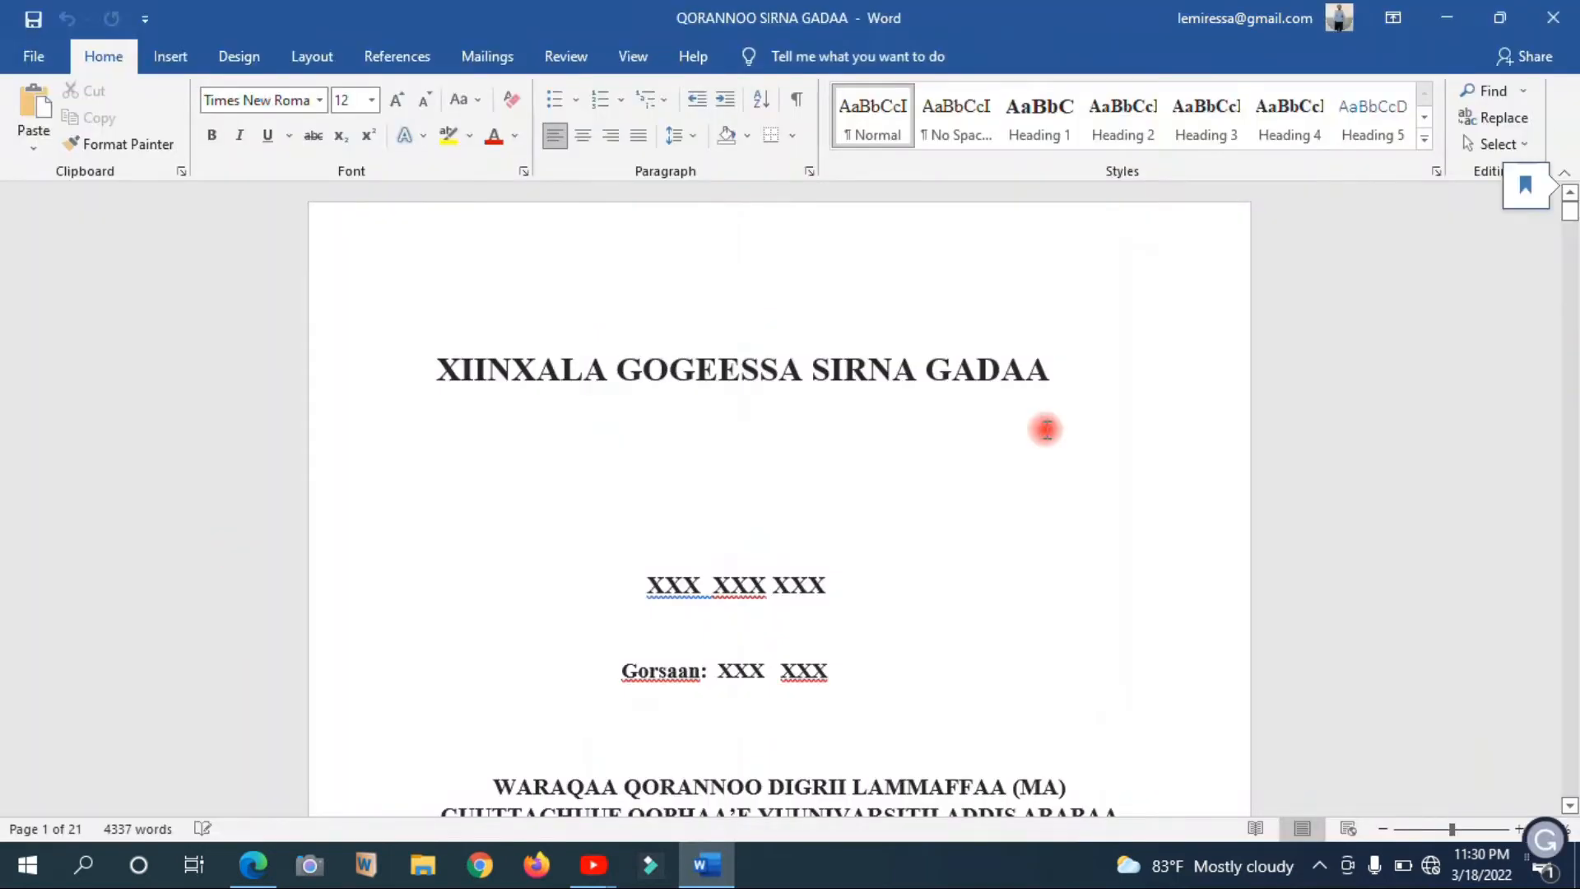
Look through the document's opening pages, from the title page past the Axeeraraa abstract to the Galata page
key(Down)
key(Down)
key(Down)
key(Down)
key(Down)
key(Down)
key(Down)
key(Down)
key(Down)
key(Down)
key(Down)
key(Down)
key(Down)
key(Down)
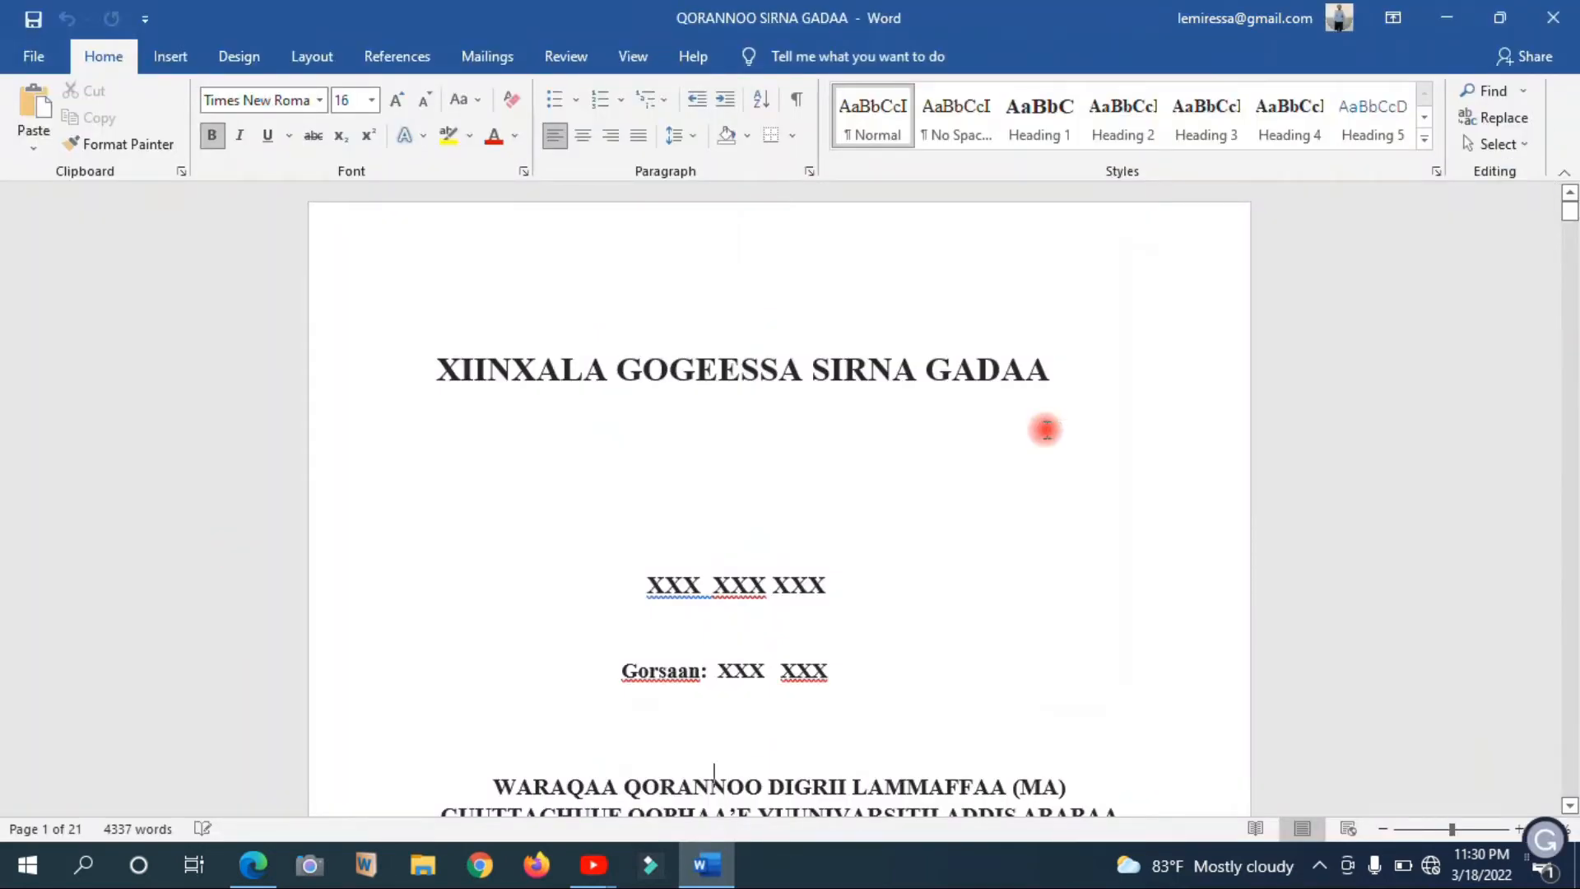
key(Down)
key(Down)
key(Down)
key(Down)
key(Down)
key(Down)
key(Down)
key(Down)
key(Down)
key(Down)
key(Down)
key(Down)
key(Down)
key(Down)
key(Down)
key(Down)
key(Down)
key(Down)
key(Down)
key(Down)
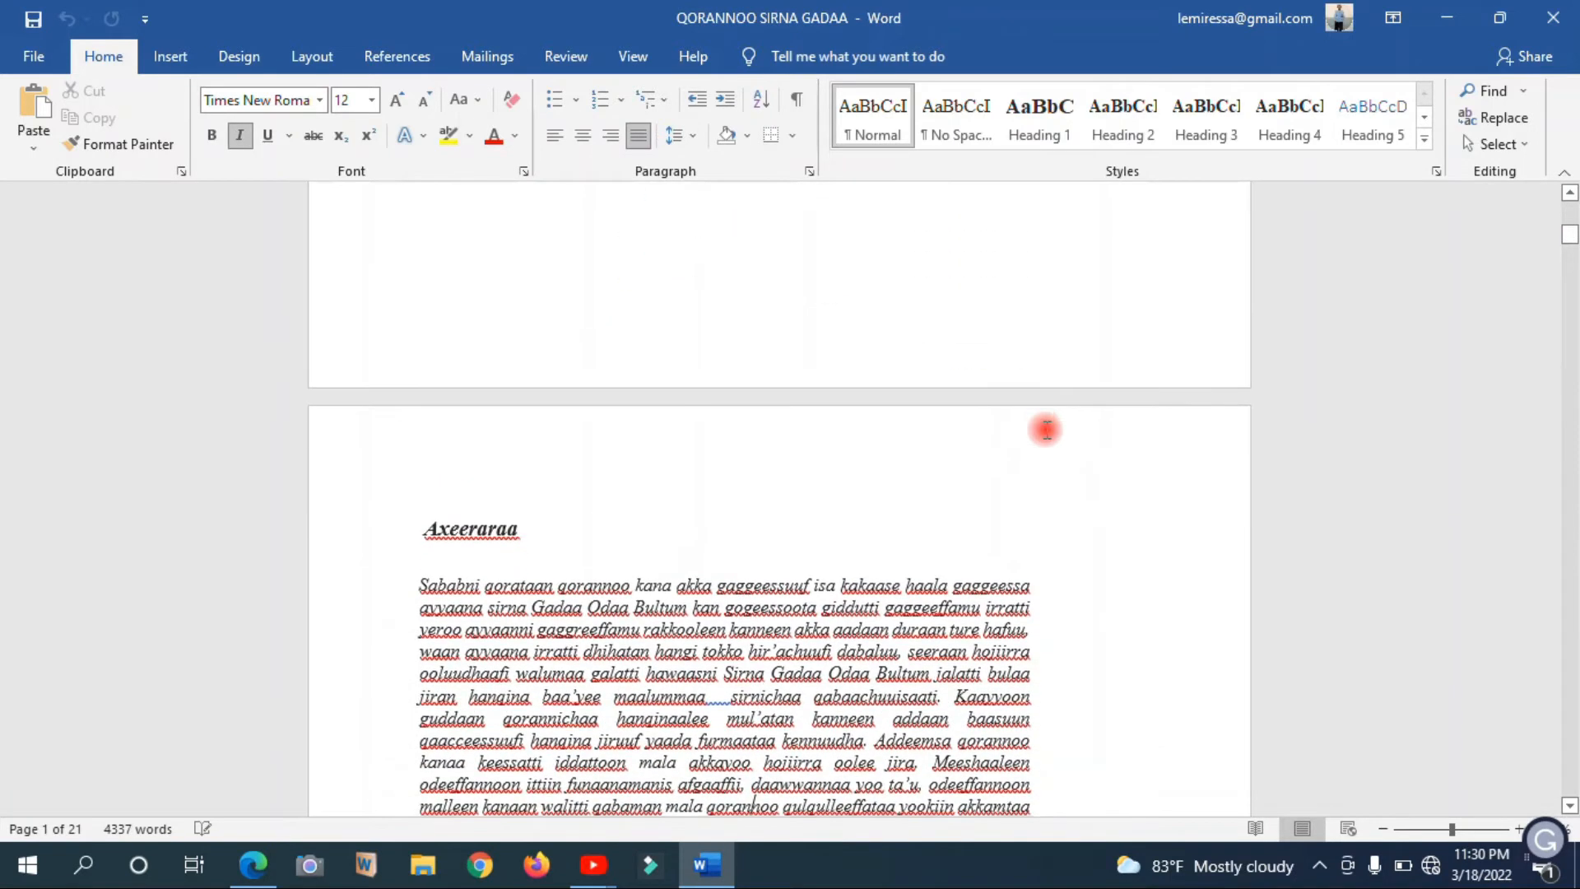
key(Down)
key(Down)
key(Down)
key(Down)
key(Down)
key(Down)
key(Down)
key(Down)
key(Down)
key(Up)
key(Up)
key(Up)
key(Up)
key(Up)
key(Up)
key(Up)
key(Up)
key(Up)
key(Up)
key(Up)
key(Up)
key(Up)
key(Up)
key(Up)
key(Up)
key(Up)
key(Up)
key(Up)
key(Up)
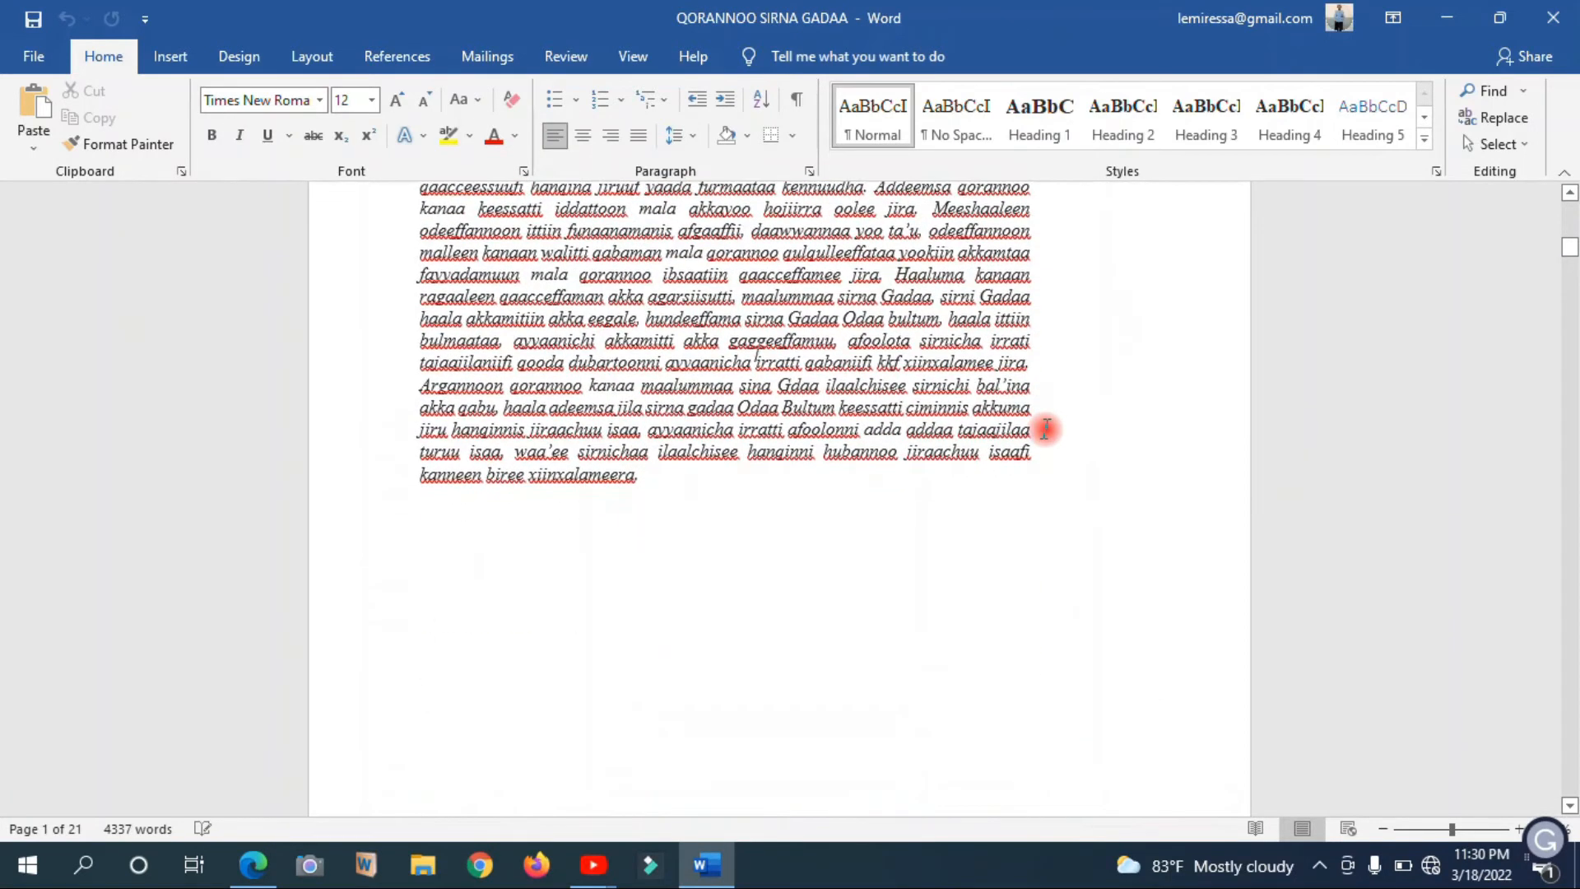
key(Up)
key(Up)
key(Up)
key(Up)
key(Up)
key(Up)
key(Up)
key(Up)
key(Up)
key(Up)
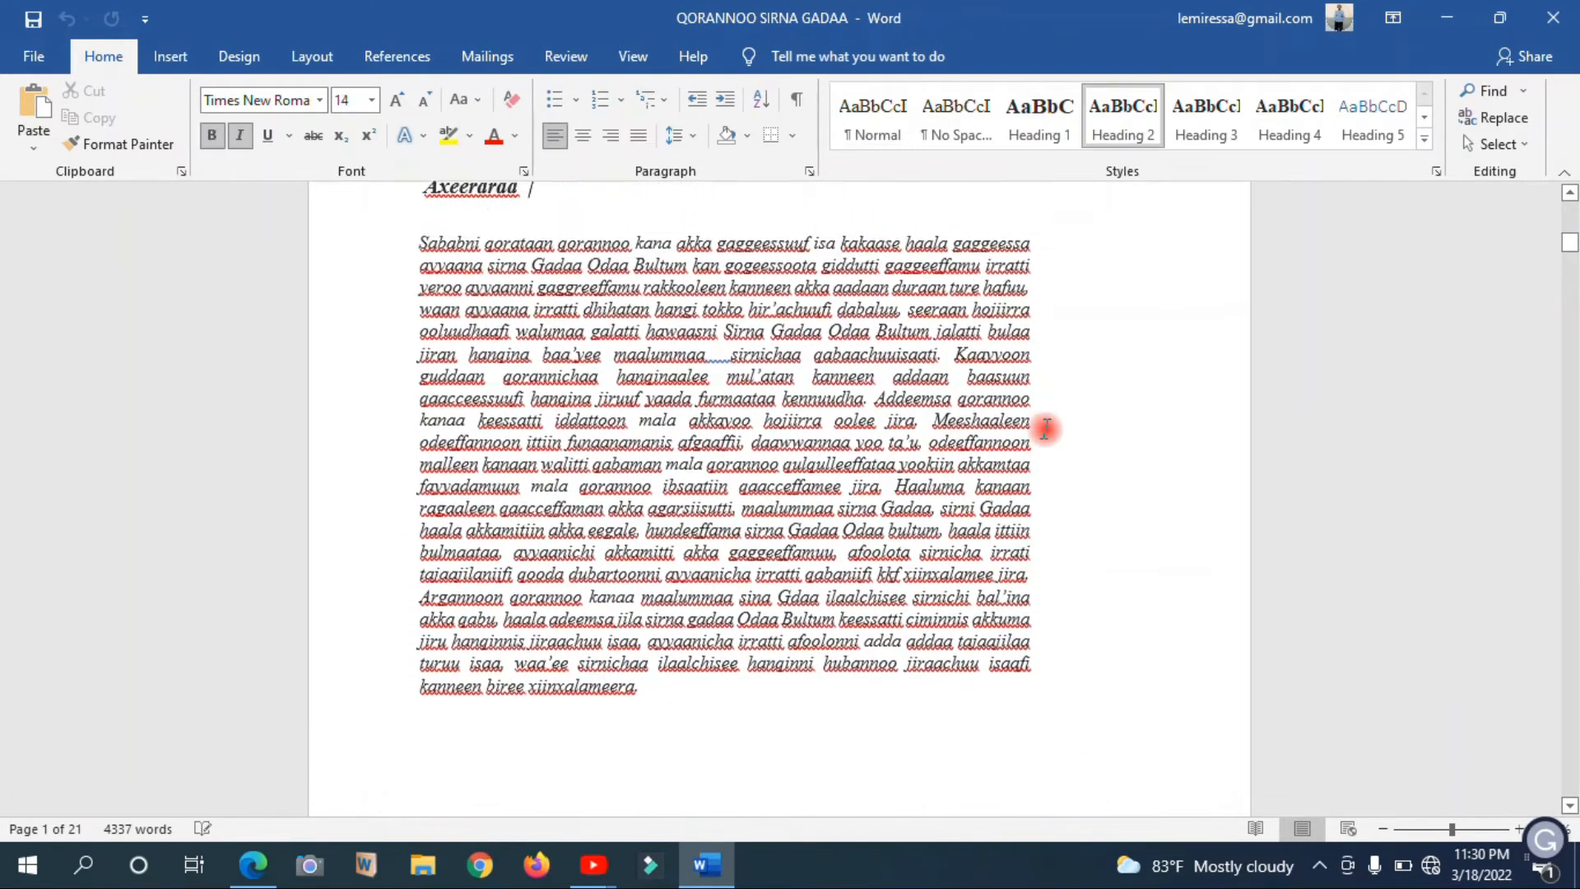
key(Down)
key(Down)
key(Down)
key(Down)
key(Down)
key(Down)
key(Down)
key(Down)
key(Down)
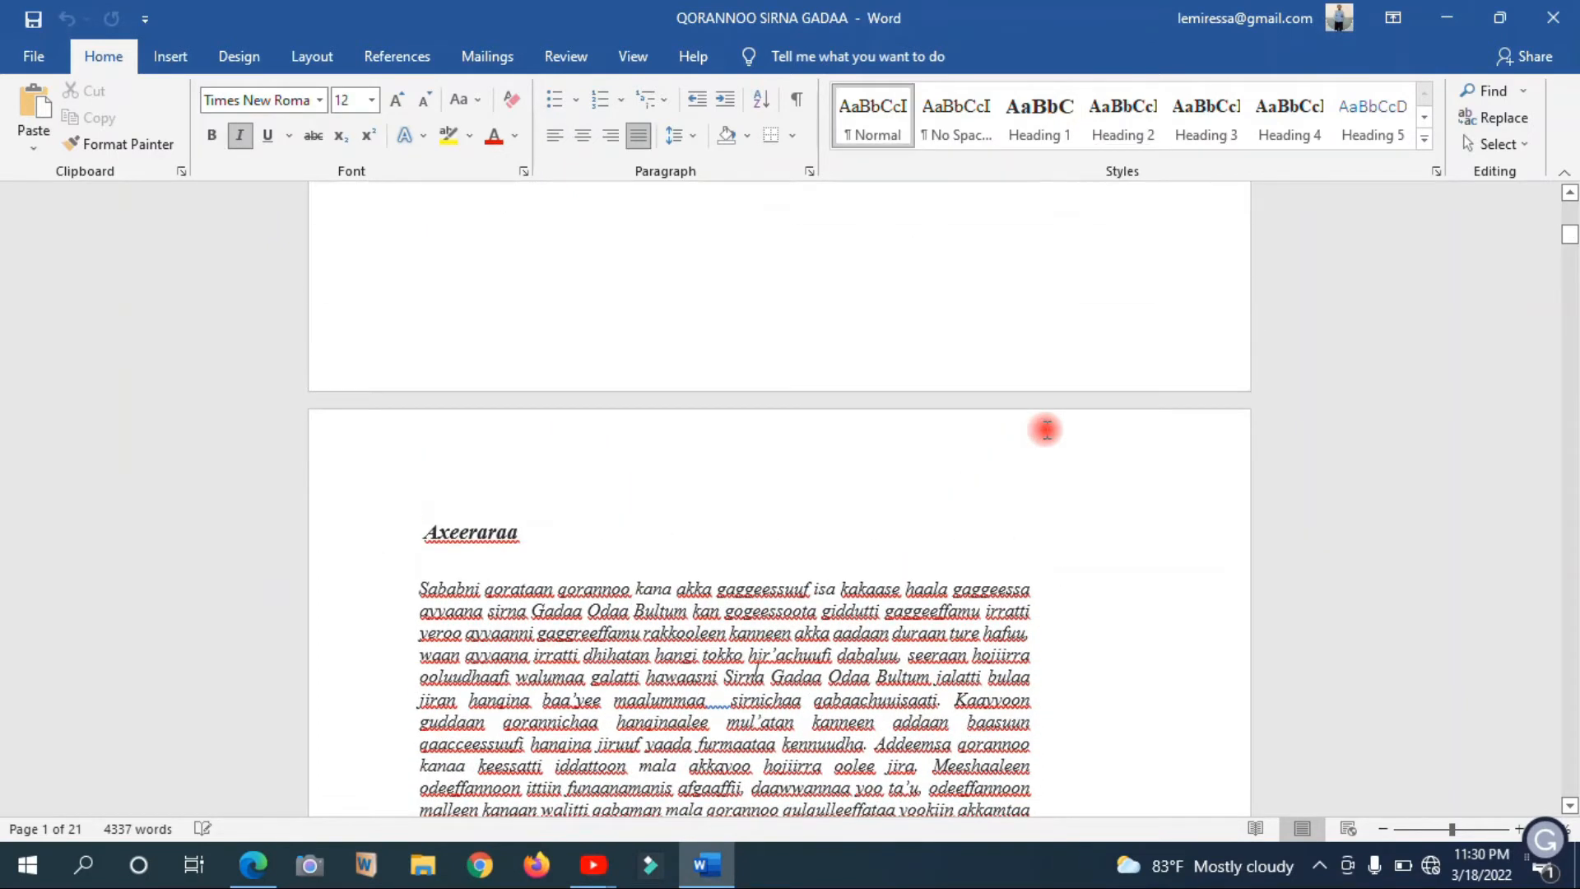
key(Down)
key(Down)
key(Down)
key(Down)
key(Down)
key(Down)
key(Down)
key(Down)
key(Down)
key(Down)
key(Down)
key(Down)
key(Down)
key(Down)
key(Down)
key(Down)
key(Down)
key(Down)
key(Down)
key(Down)
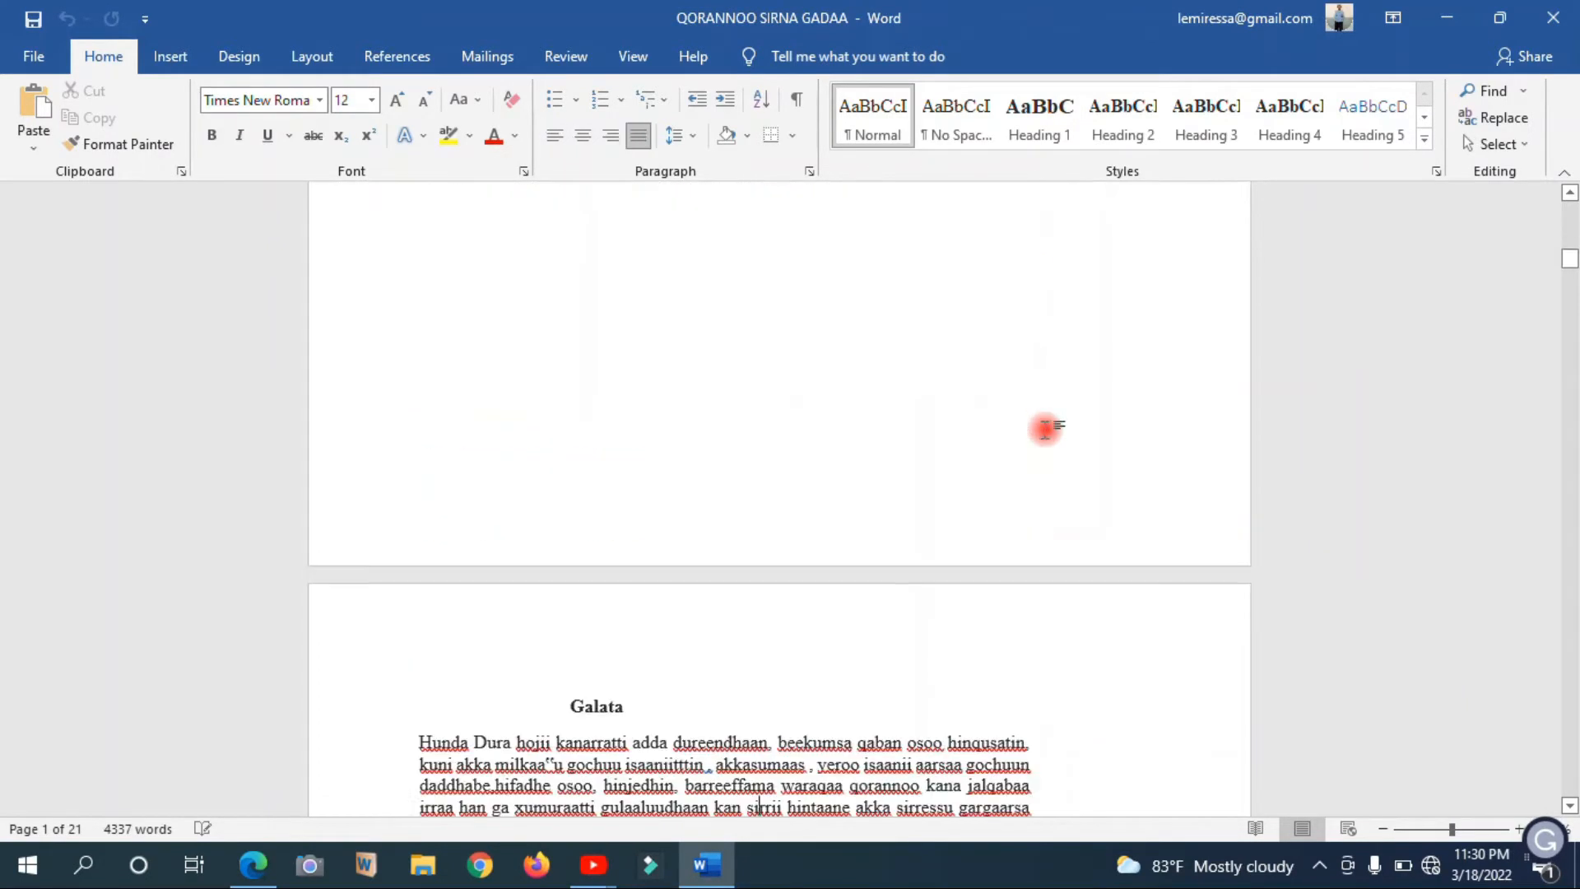
Examine the Hiika Jechootaa glossary and the Baafata table of contents, up to the start of BOQONNAA TOKKO: SEENSA
key(Down)
key(Down)
key(Down)
key(Down)
key(Down)
key(Down)
key(Down)
key(Down)
key(Down)
key(Down)
key(Down)
key(Down)
key(Down)
key(Down)
key(Down)
key(Down)
key(Down)
key(Down)
key(Down)
key(Down)
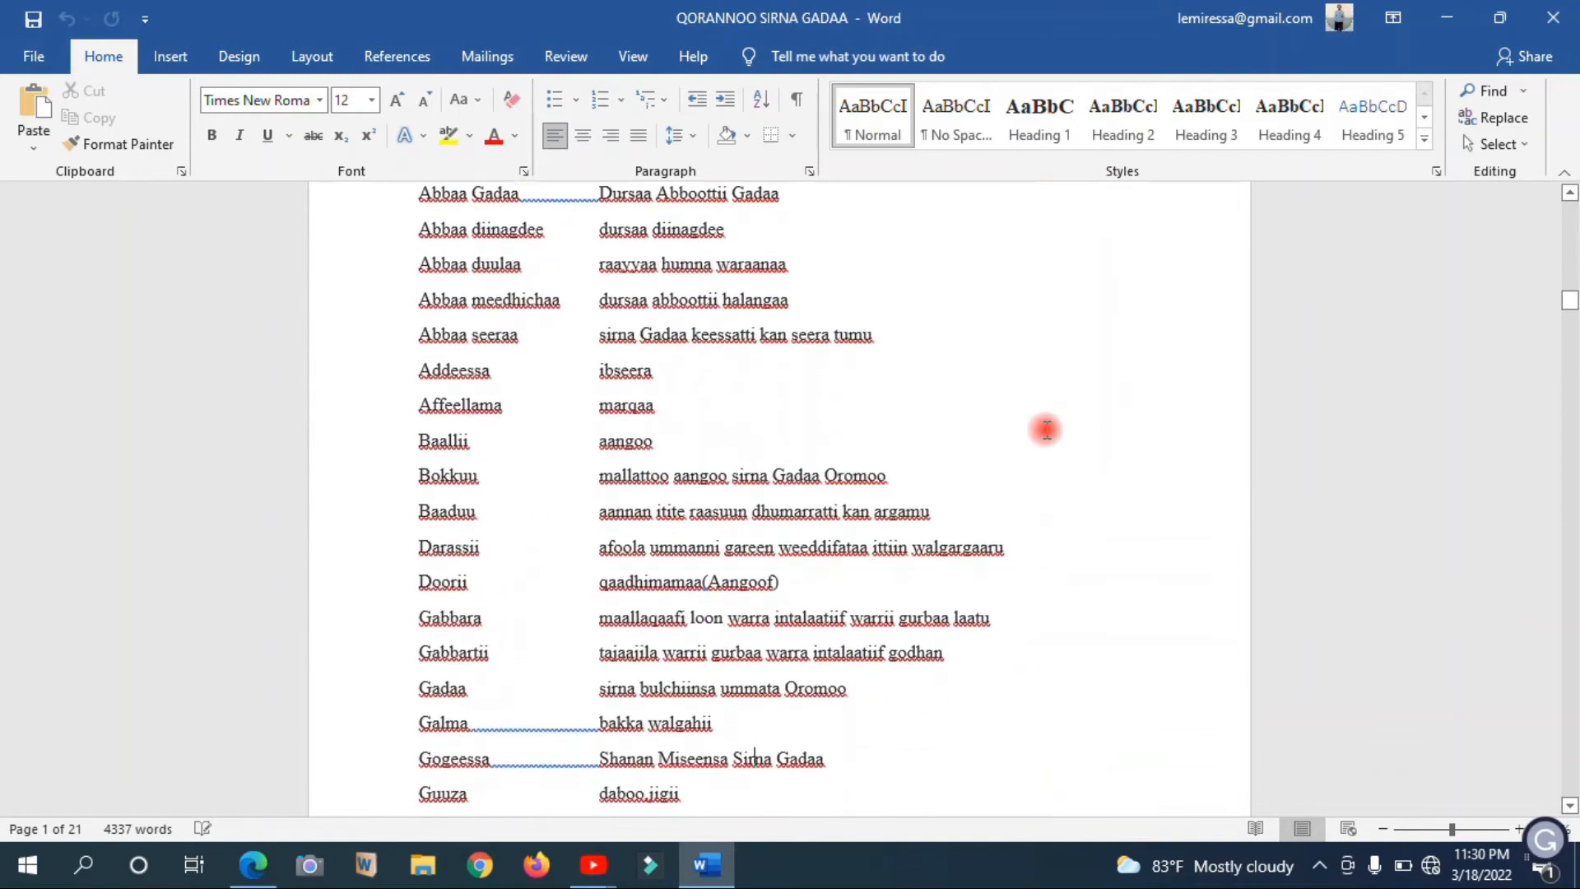
key(Down)
key(Down)
key(Down)
key(Down)
key(Down)
key(Down)
key(Up)
key(Up)
key(Up)
key(Up)
key(Up)
key(Up)
key(Up)
key(Up)
key(Up)
key(Up)
key(Up)
key(Up)
key(Up)
key(Up)
key(Up)
key(Up)
key(Up)
key(Up)
key(Up)
key(Up)
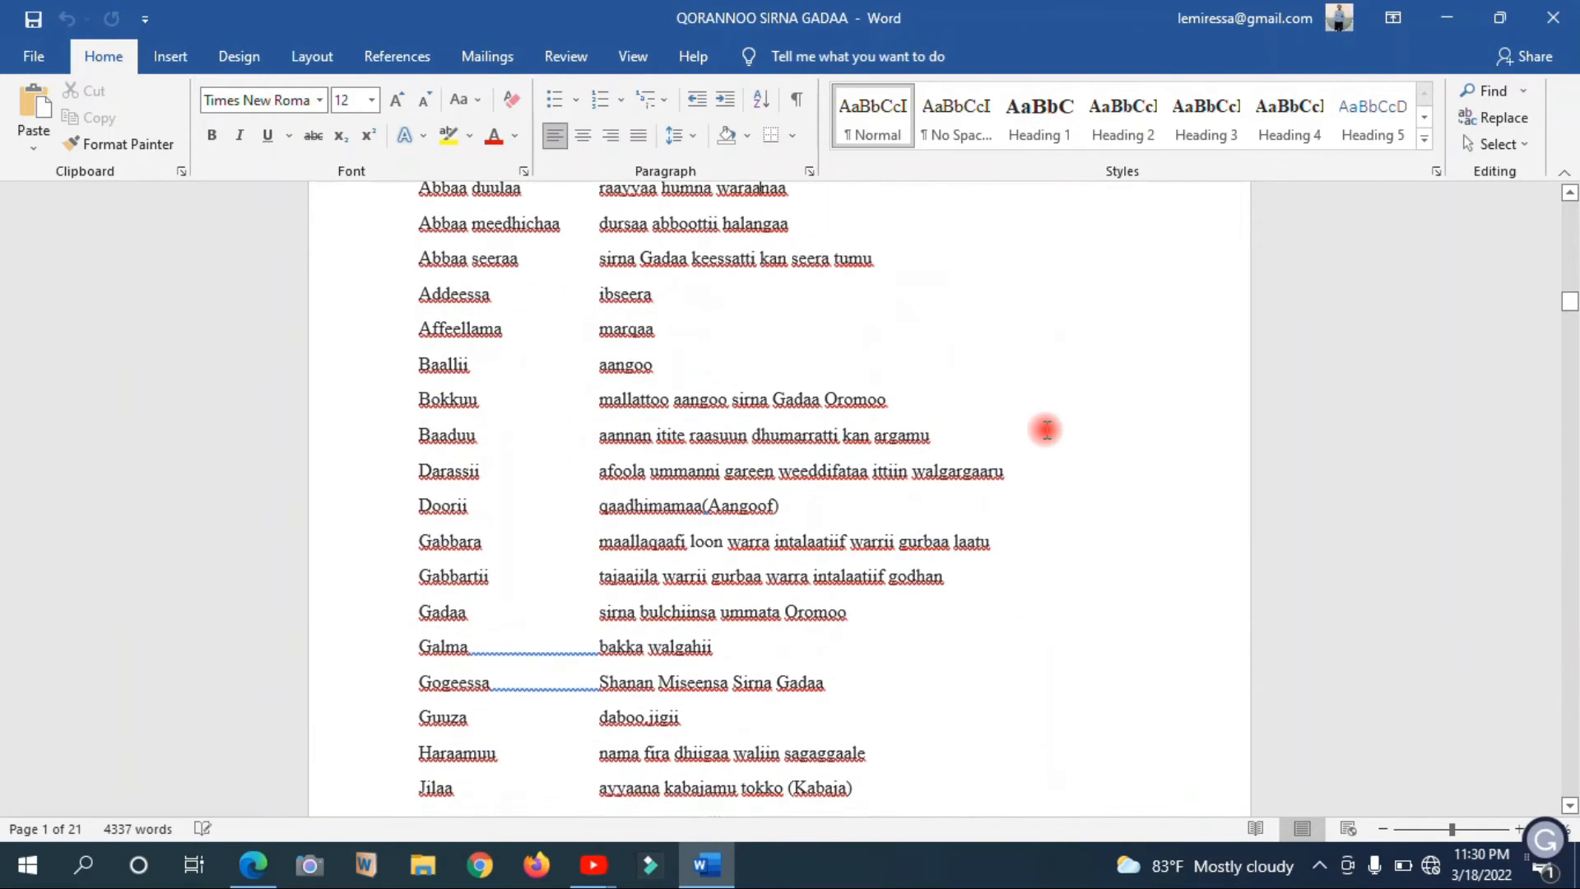
key(Down)
key(Down)
key(Down)
key(Down)
key(Down)
key(Down)
key(Down)
key(Down)
key(Down)
key(Down)
key(Down)
key(Down)
key(Down)
key(Down)
key(Down)
key(Down)
key(Down)
key(Down)
key(Down)
key(Down)
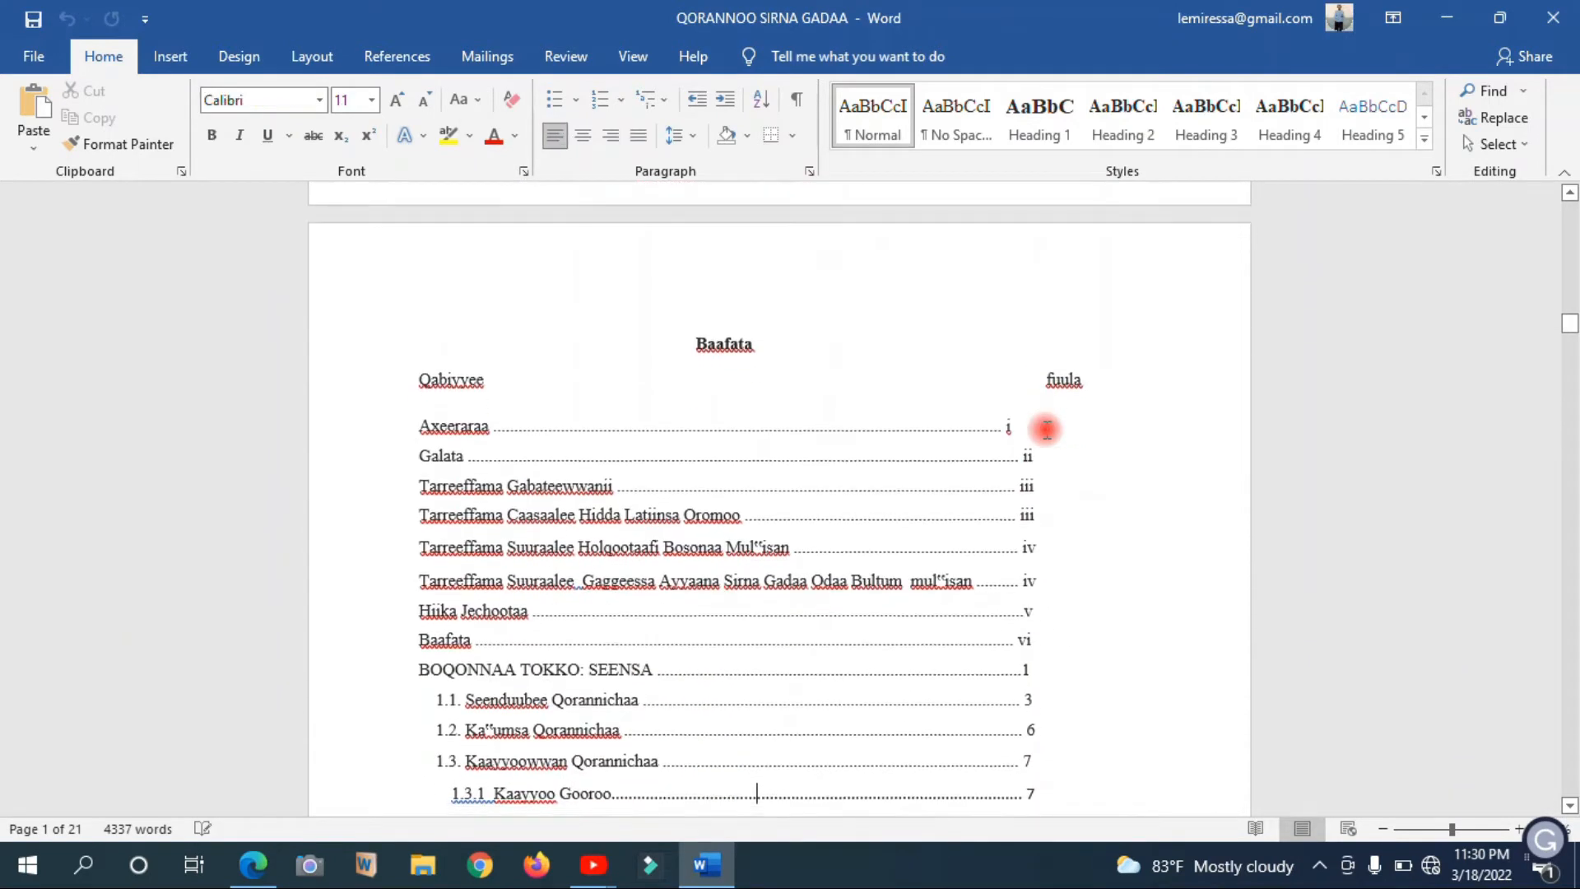
key(Down)
key(Down)
key(Down)
key(Down)
key(Down)
key(Down)
key(Down)
key(Down)
key(Down)
key(Down)
key(Down)
key(Down)
key(Down)
key(Down)
key(Down)
key(Down)
key(Down)
key(Down)
key(Down)
key(Down)
key(Up)
key(Up)
key(Up)
key(Up)
key(Up)
key(Up)
key(Up)
key(Up)
key(Down)
key(Down)
key(Down)
key(Down)
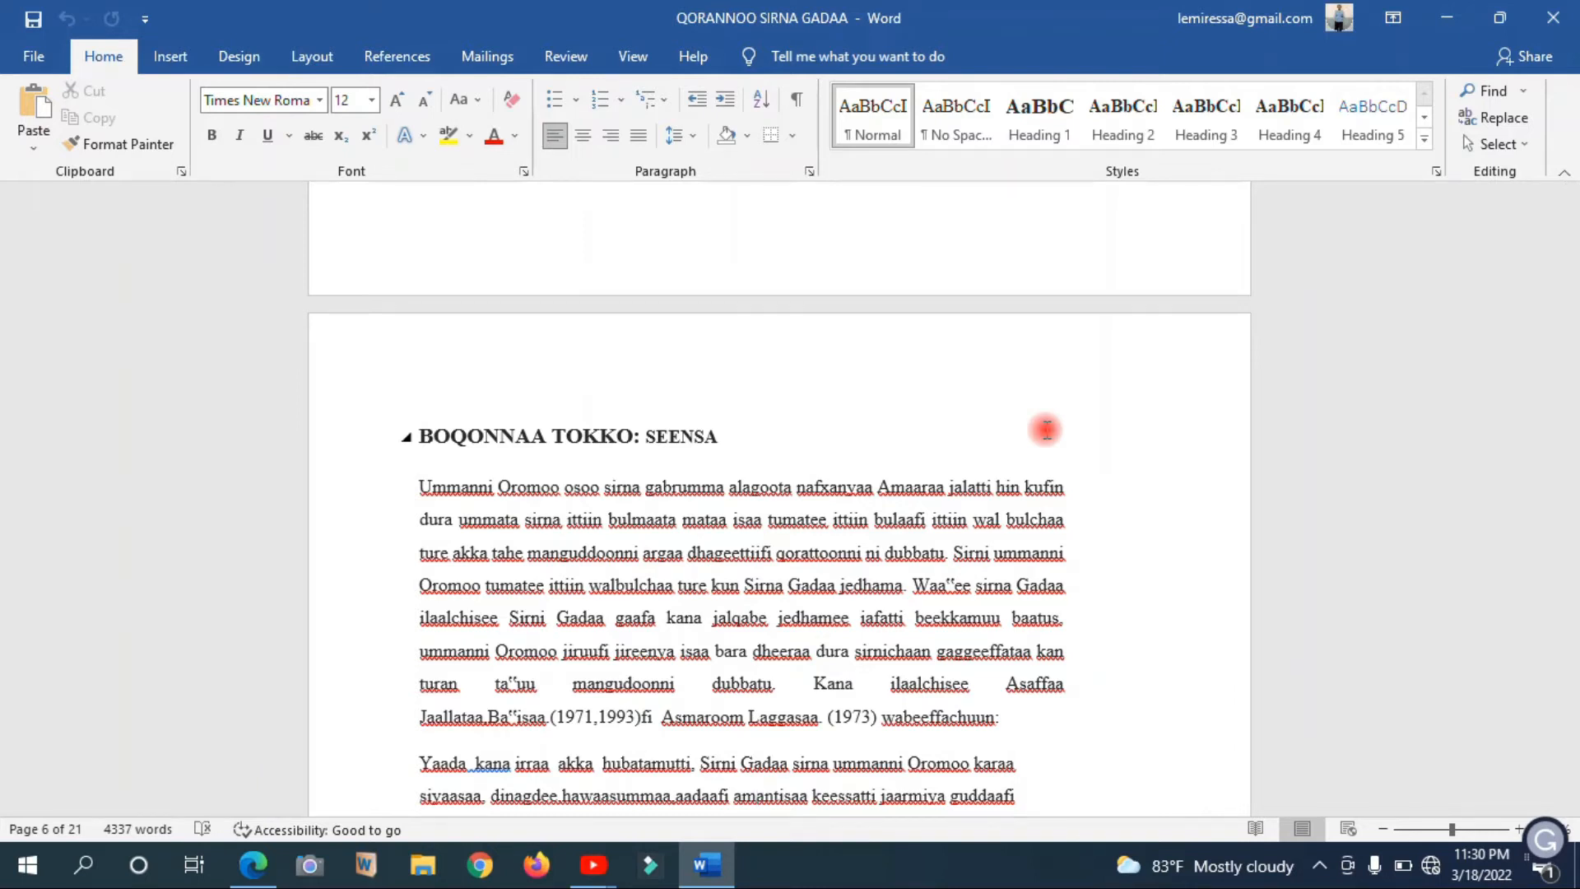
Go back to the title page and review all the preliminary pages again through to the first chapter
scroll(1046, 429, up, 20)
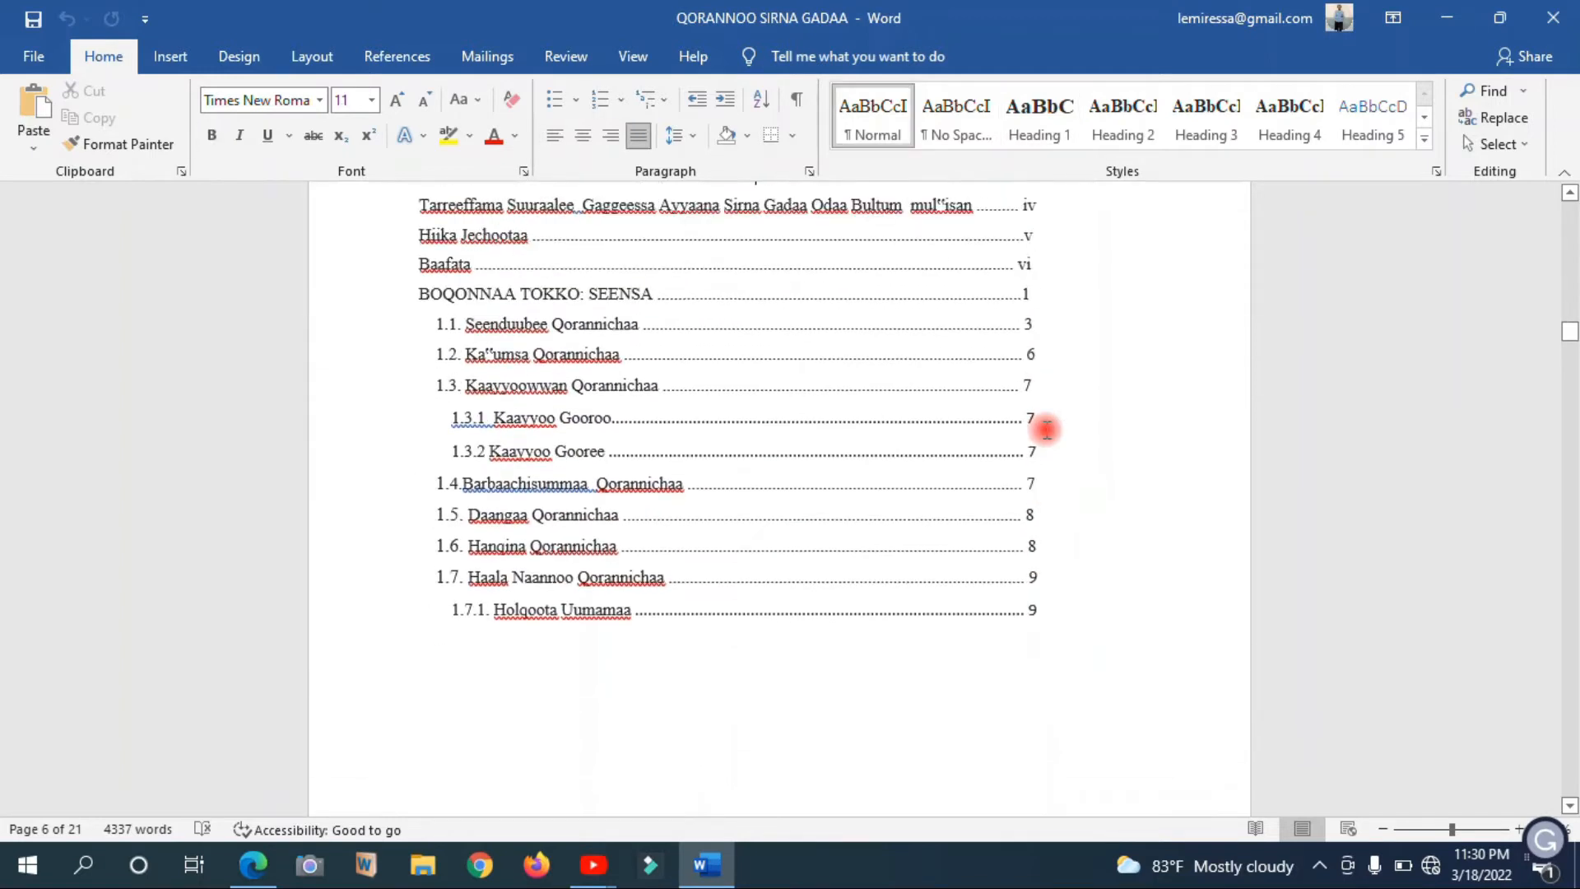
scroll(1046, 429, up, 20)
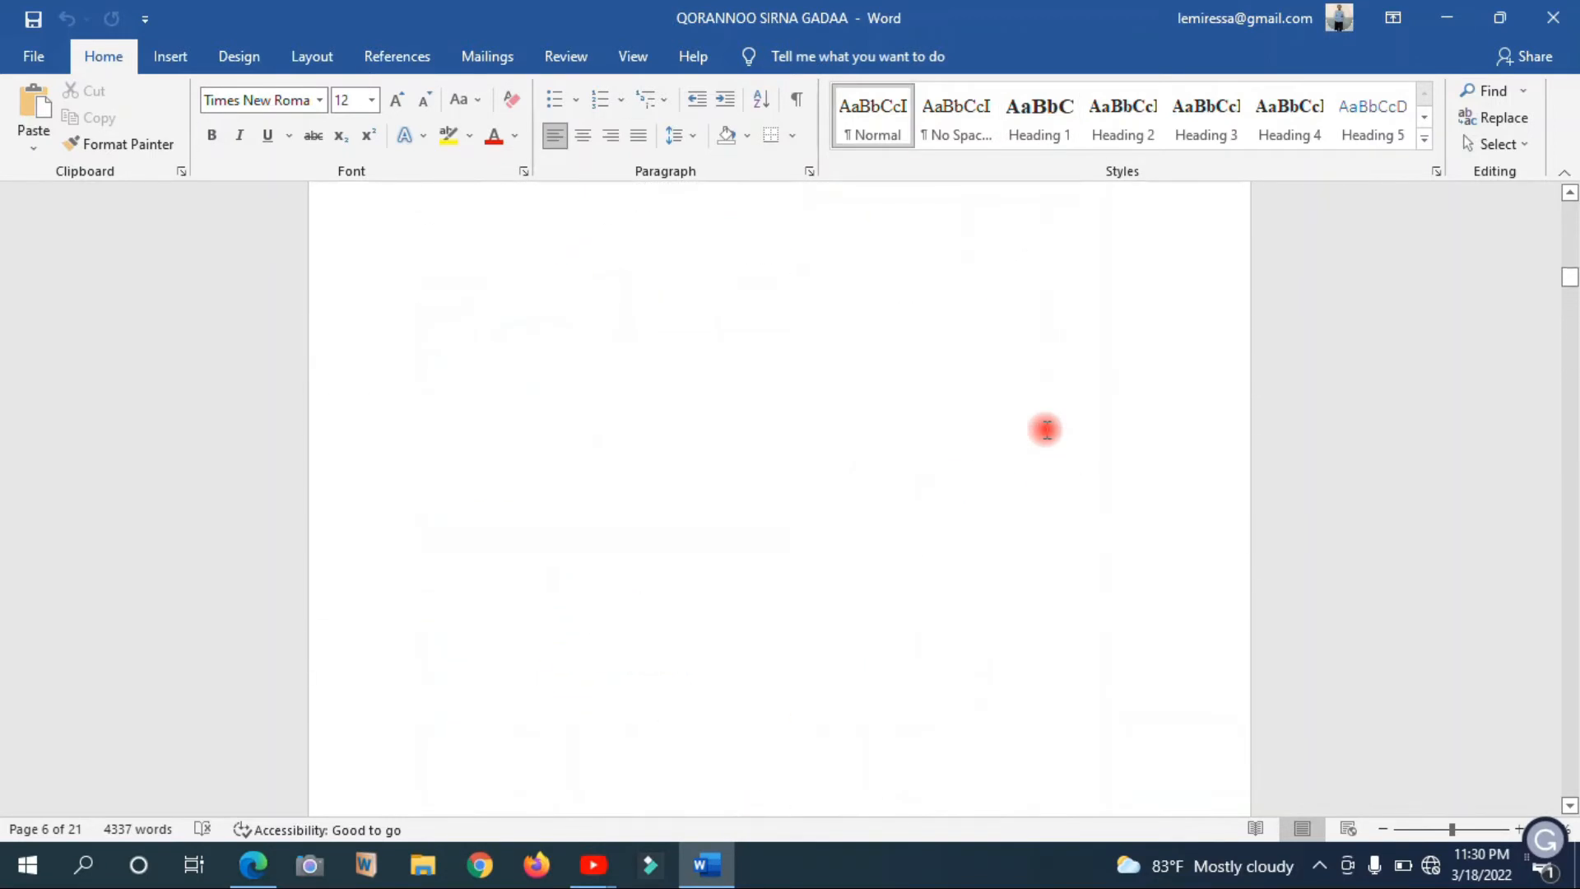
scroll(1046, 429, up, 20)
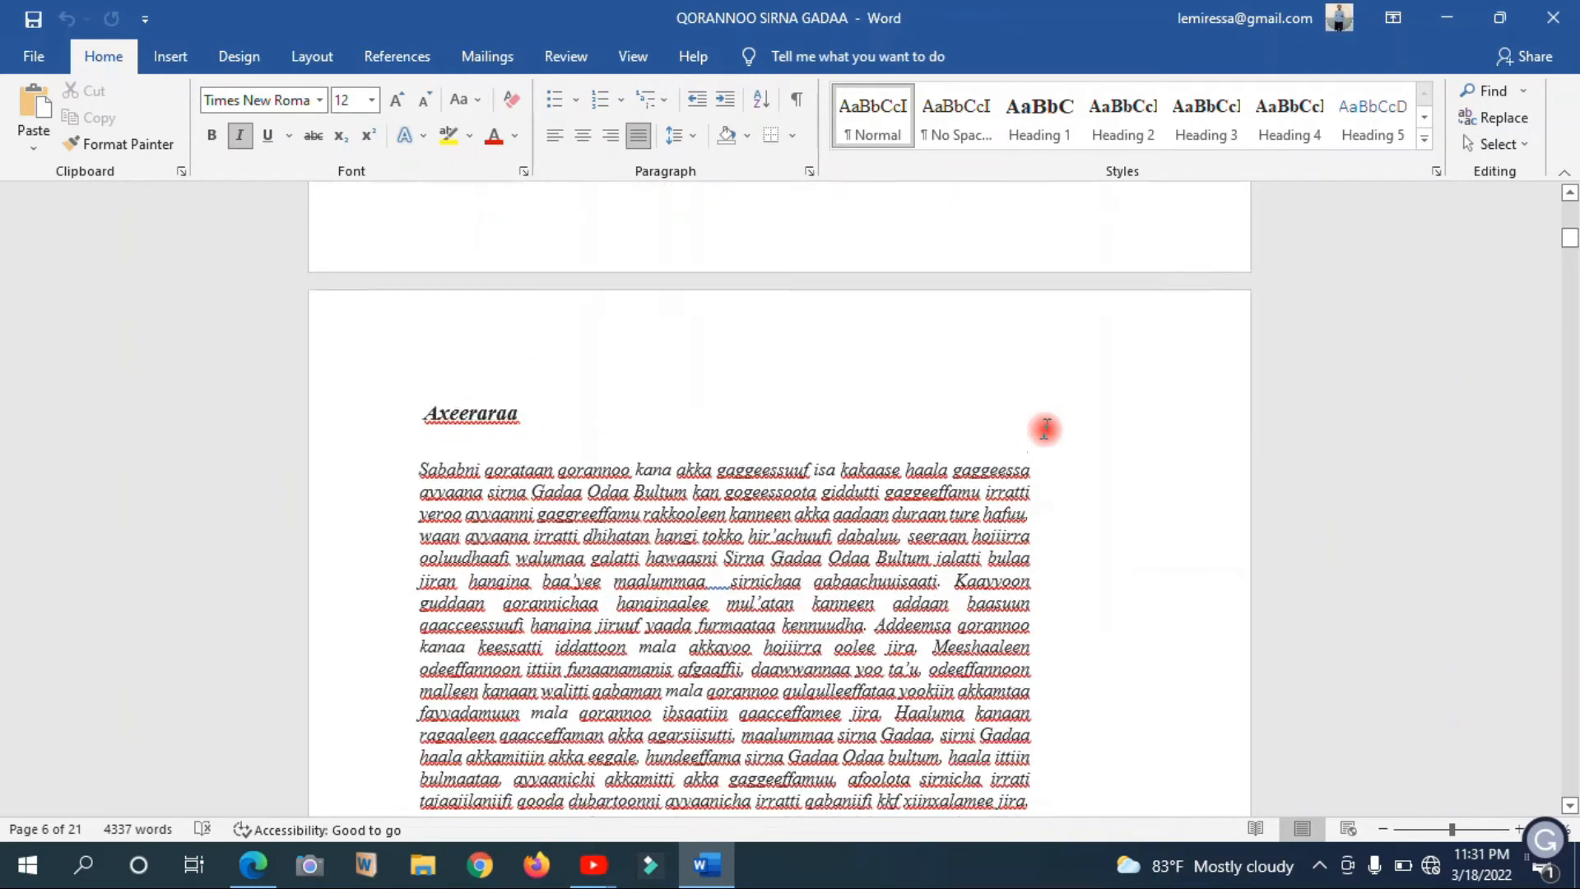
scroll(1046, 429, up, 8)
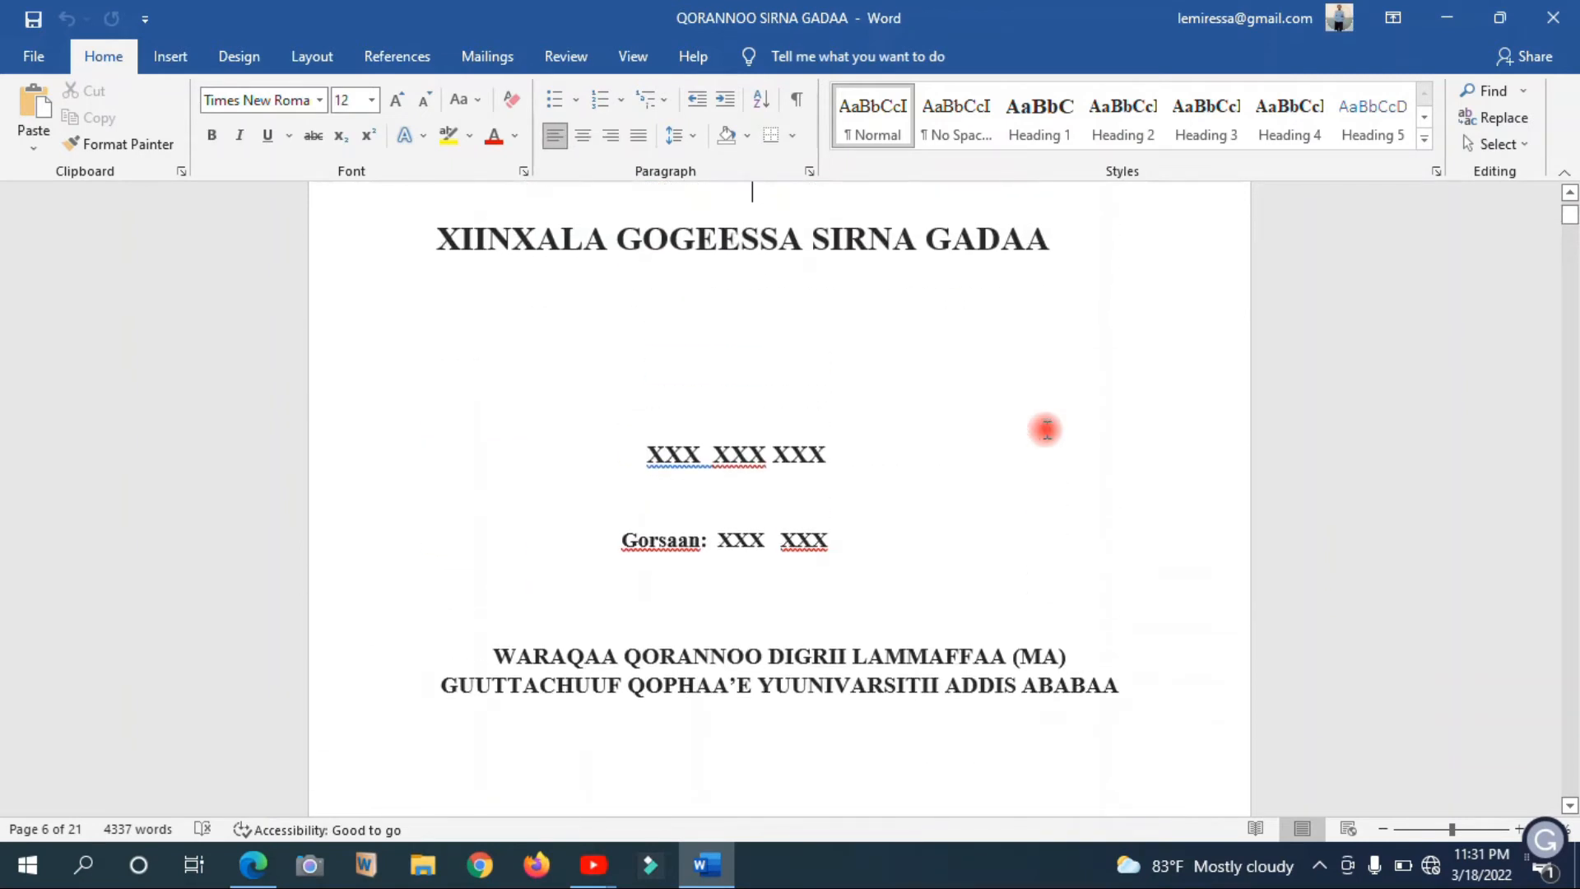
key(Down)
key(Down)
key(Down)
key(Down)
key(Down)
key(Down)
key(Down)
key(Down)
key(Down)
key(Down)
key(Down)
key(Down)
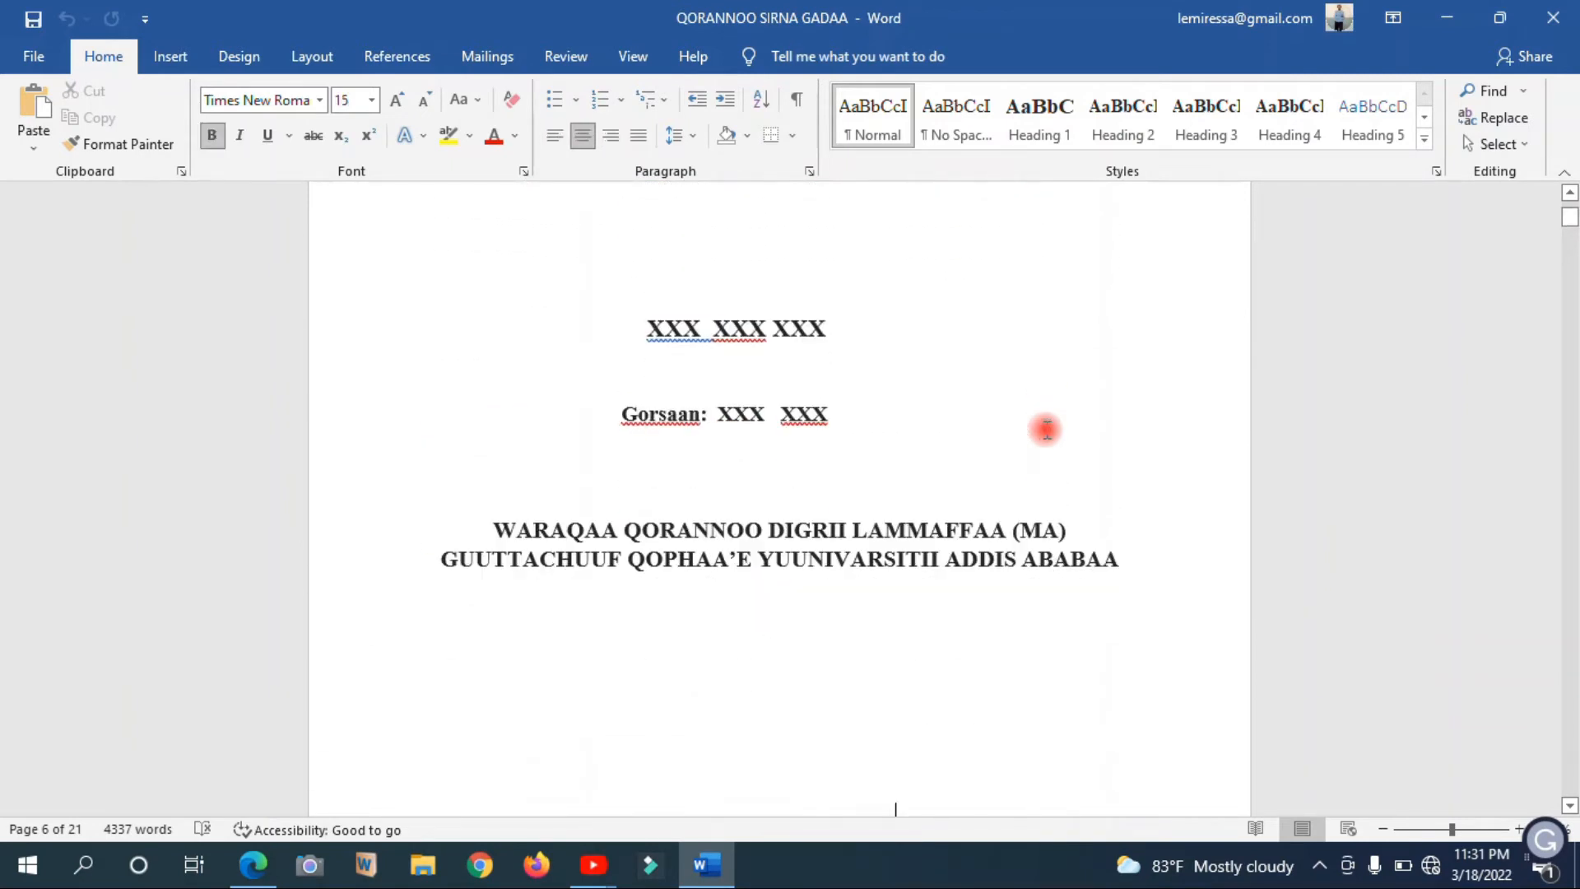
key(Down)
key(Down)
key(Down)
key(Down)
key(Down)
key(Down)
key(Down)
key(Down)
key(Down)
key(Down)
key(Down)
key(Down)
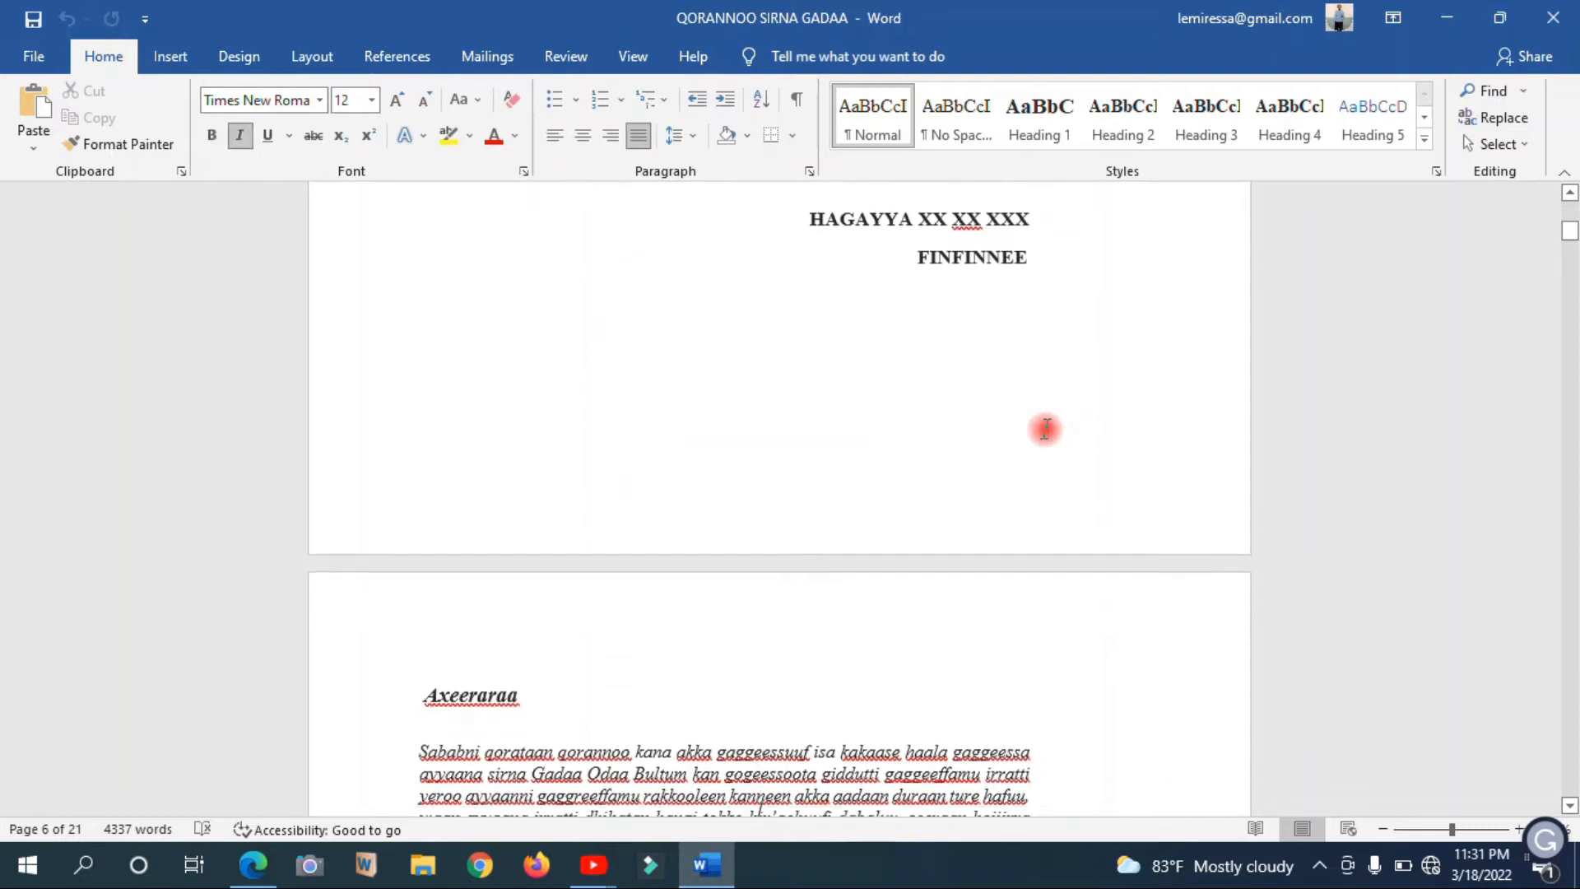
key(Down)
key(Down)
key(Down)
key(Down)
key(Down)
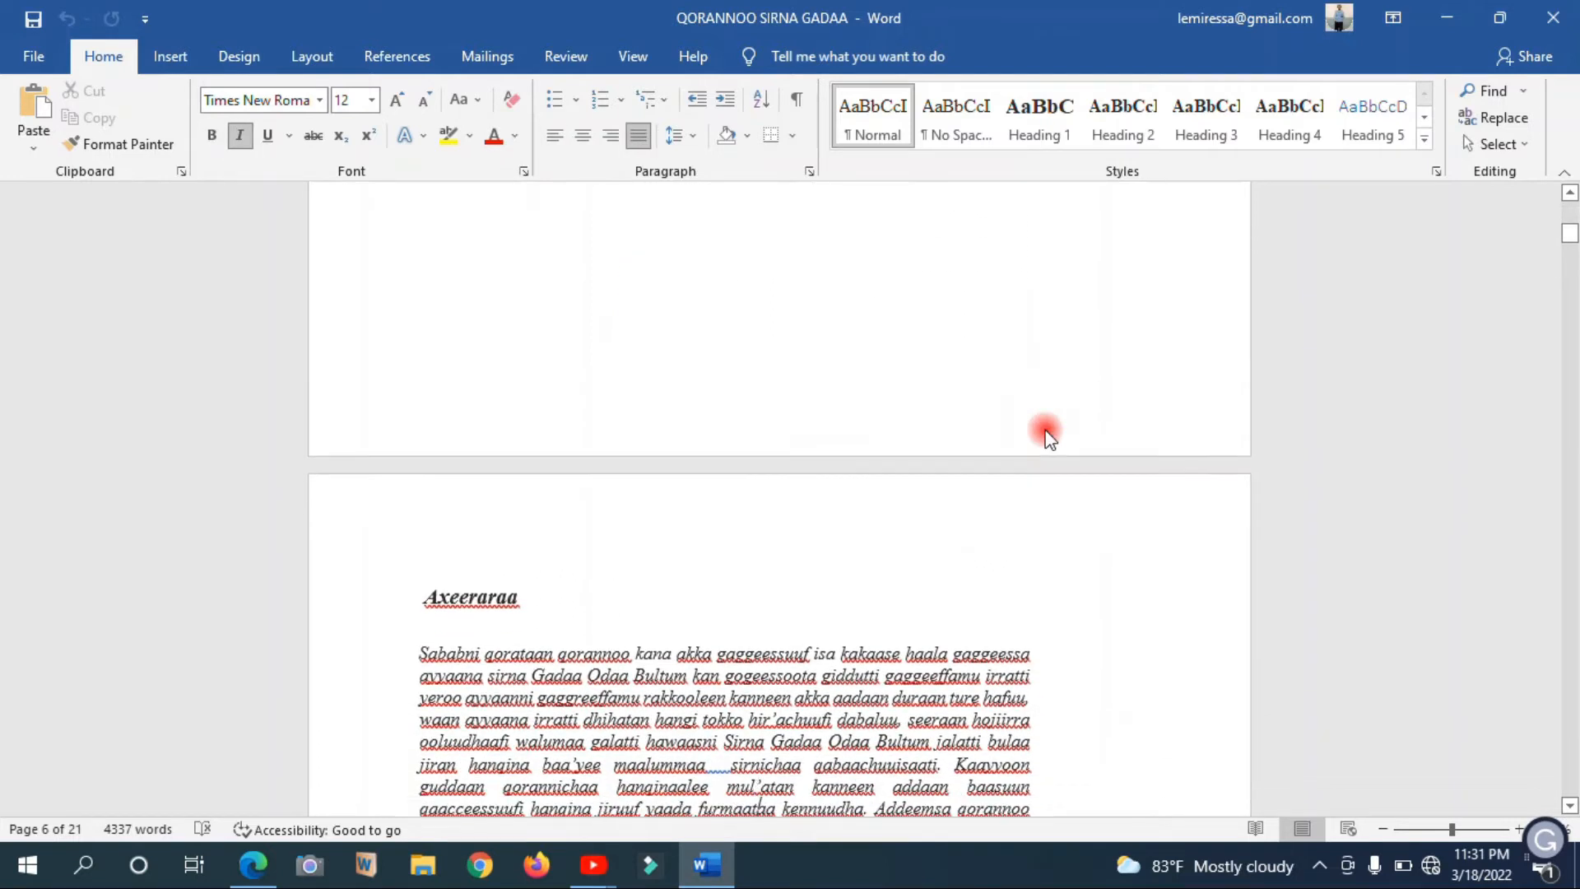
key(Down)
key(Down)
key(Down)
key(Down)
key(Down)
key(Down)
key(Down)
key(Down)
key(Down)
key(Down)
key(Down)
key(Down)
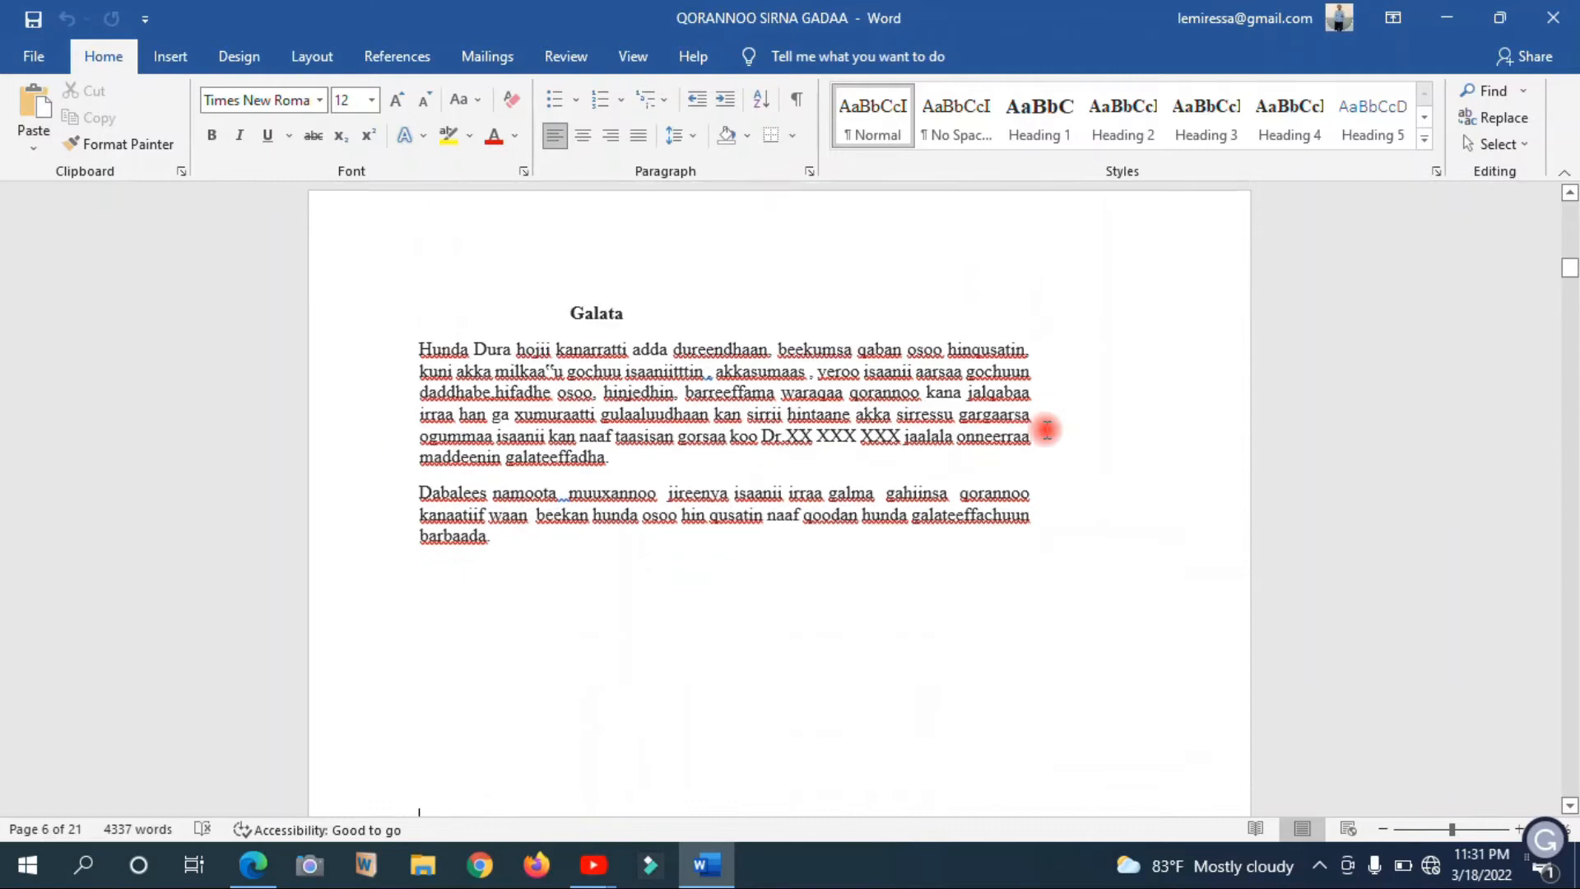
key(Down)
key(Down)
key(Down)
key(Down)
key(Down)
key(Down)
key(Down)
key(Down)
key(Down)
key(Down)
key(Down)
key(Down)
key(Down)
key(Down)
key(Down)
key(Down)
key(Down)
key(Down)
key(Down)
key(Down)
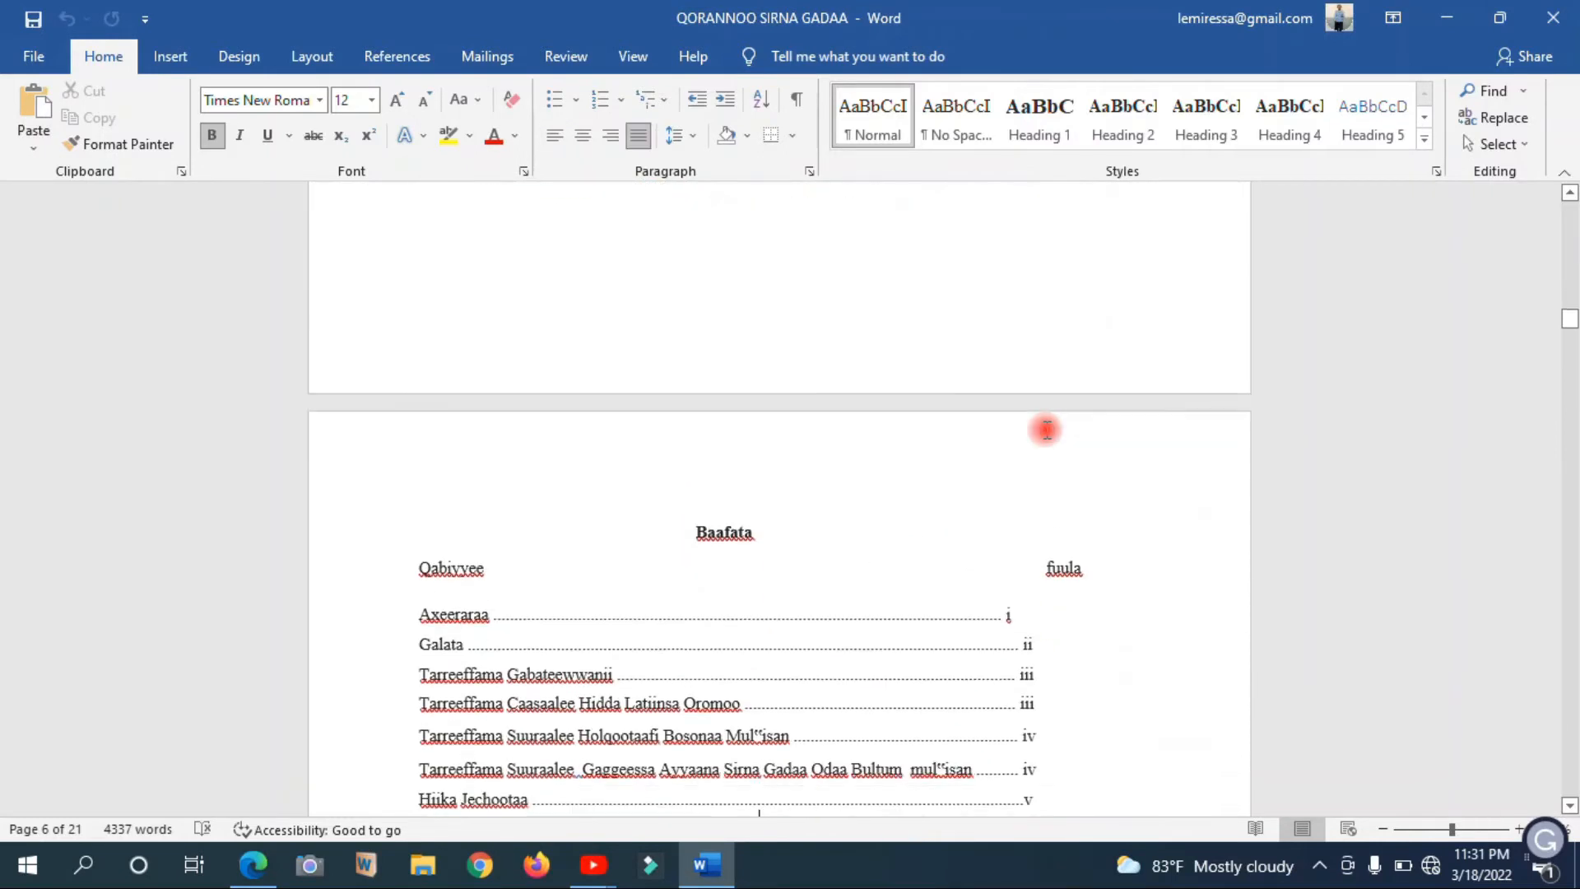
key(Down)
key(Down)
key(Down)
key(Down)
key(Down)
key(Down)
key(Down)
key(Down)
key(Down)
key(Down)
key(Down)
key(Down)
key(Down)
key(Down)
key(Down)
key(Down)
key(Down)
key(Down)
key(Down)
key(Down)
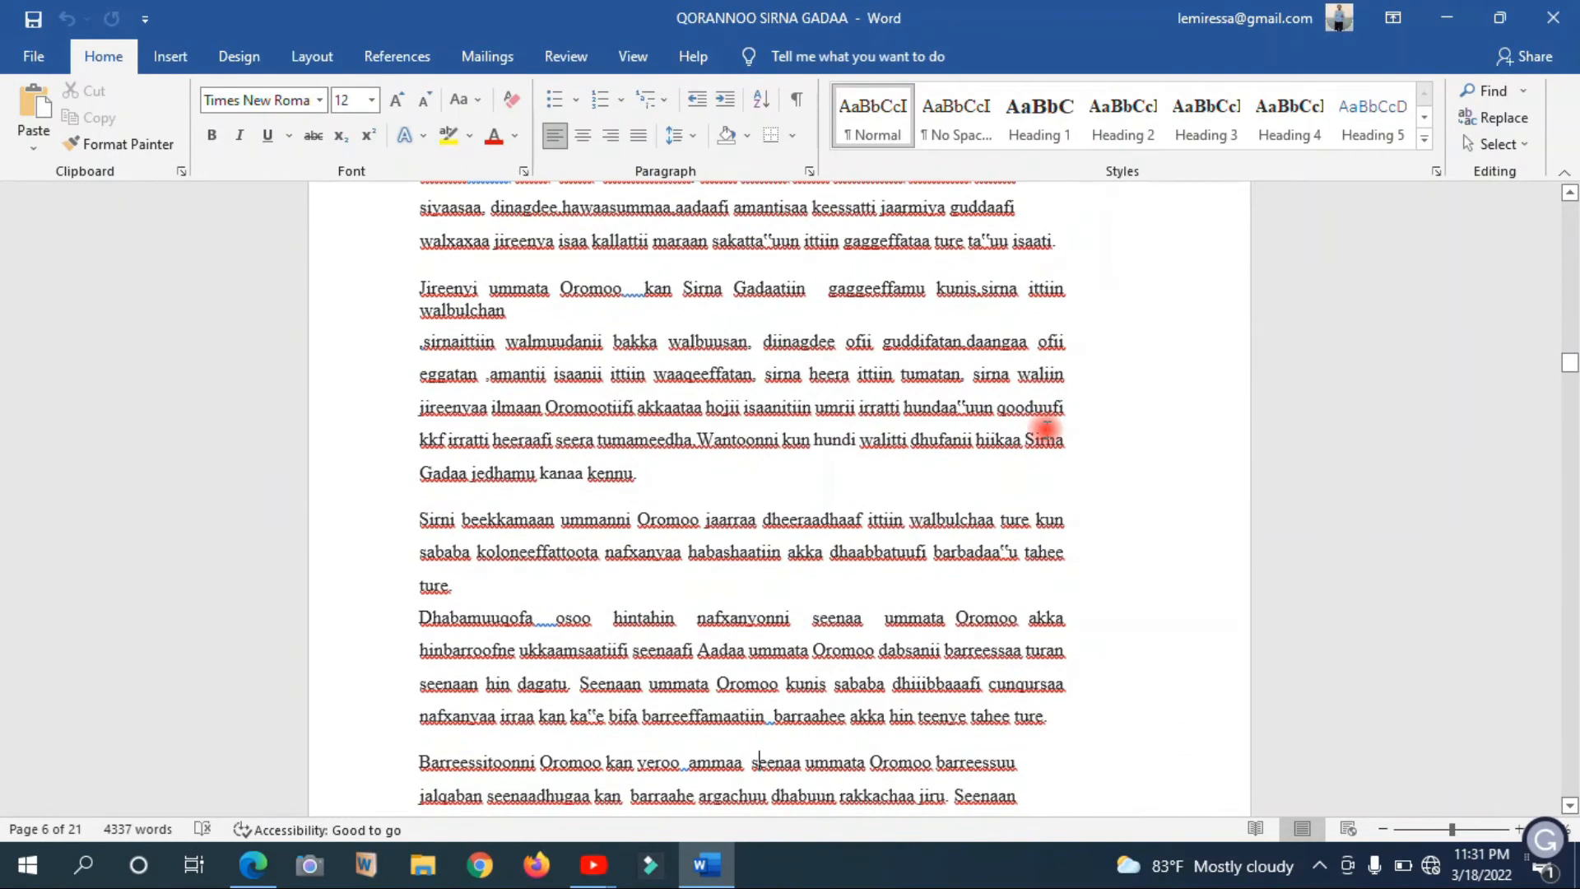
Recheck the pages between Galata and Baafata, and find where the BOQONNAA TOKKO: SEENSA chapter begins
key(Up)
key(Up)
key(Up)
key(Up)
key(Up)
key(Up)
key(Up)
key(Up)
key(Up)
key(Up)
key(Up)
key(Up)
key(Up)
key(Up)
key(Up)
key(Up)
key(Up)
key(Up)
key(Up)
key(Up)
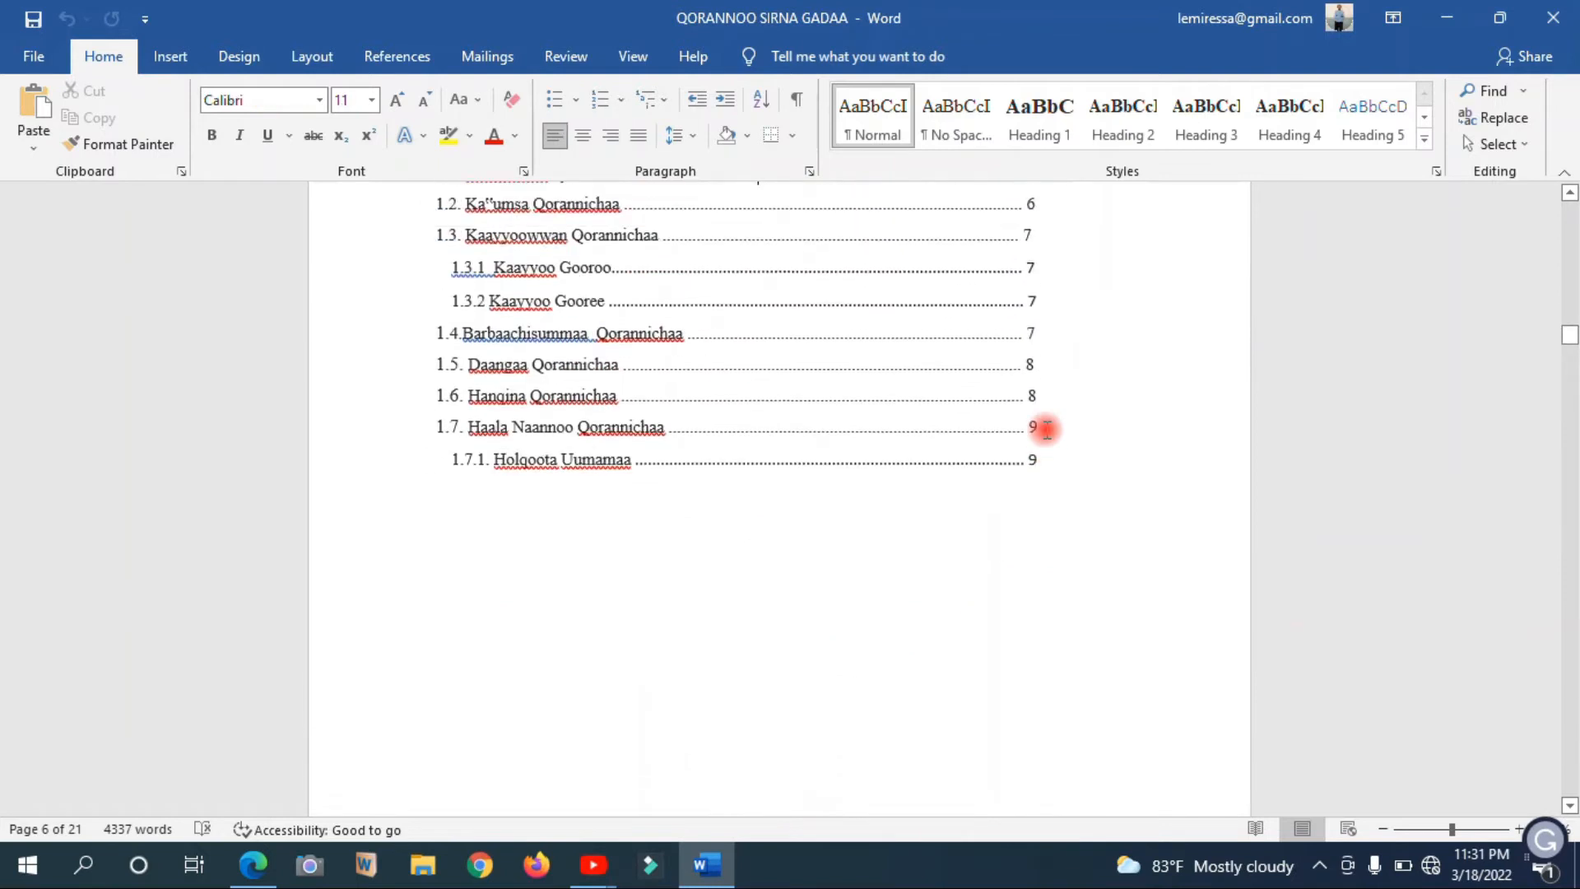
key(Up)
key(Up)
key(Up)
key(Up)
key(Up)
key(Up)
key(Up)
key(Up)
key(Up)
key(Up)
key(Up)
key(Up)
key(Up)
key(Up)
key(Up)
key(Up)
key(Up)
key(Up)
key(Up)
key(Up)
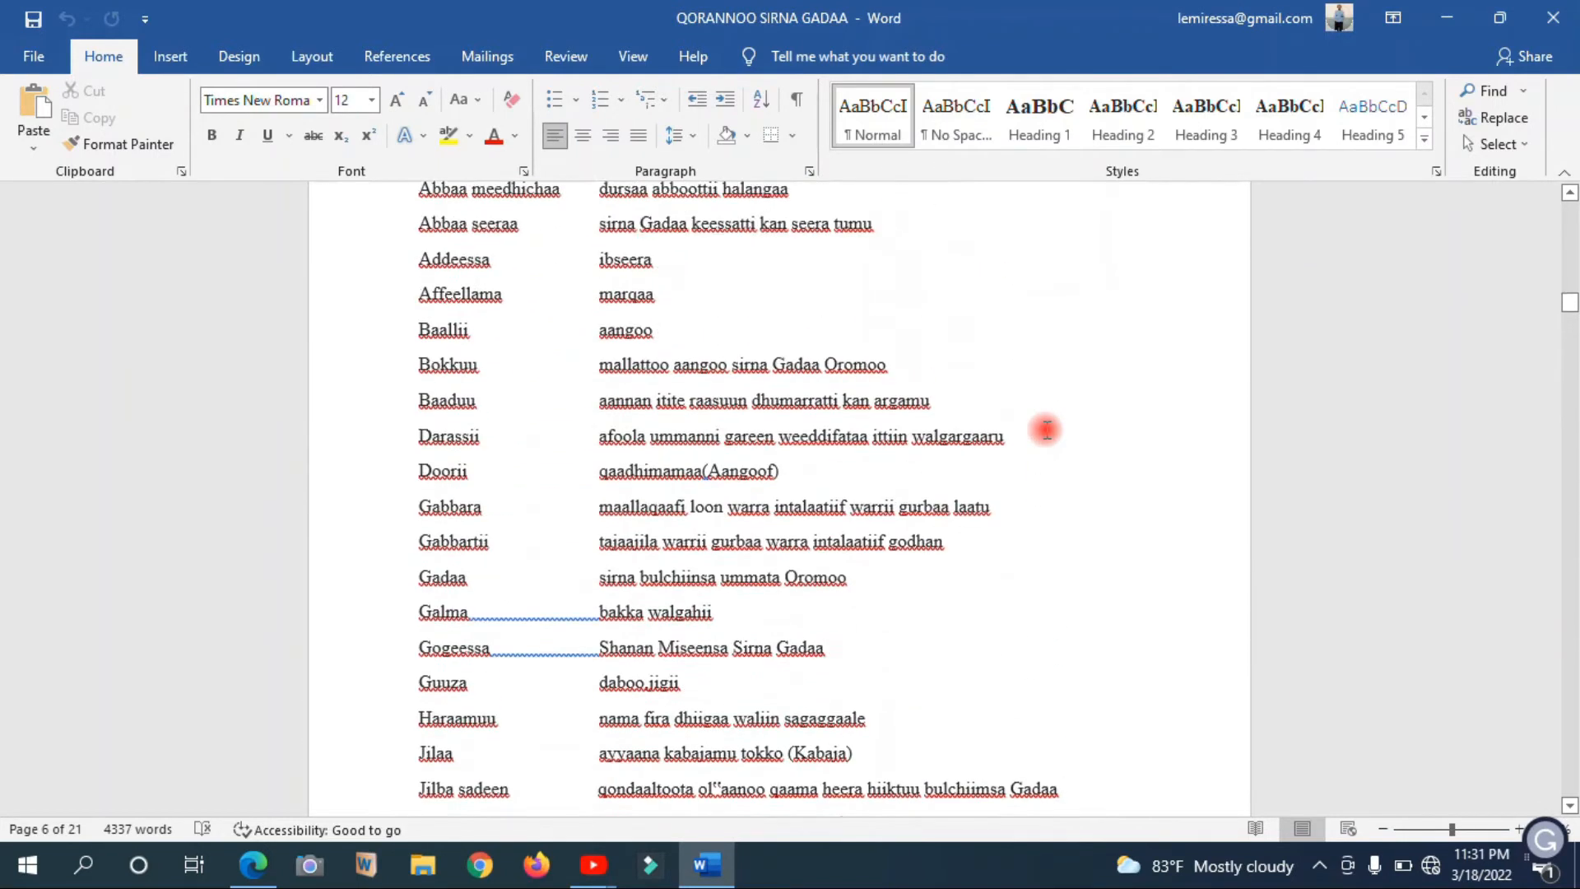
key(Up)
key(Up)
key(Up)
key(Up)
key(Up)
key(Up)
key(Up)
key(Up)
key(Up)
key(Up)
key(Up)
key(Up)
key(Up)
key(Up)
key(Up)
key(Up)
key(Up)
key(Up)
key(Up)
key(Up)
key(Down)
key(Down)
key(Down)
key(Down)
key(Down)
key(Down)
key(Down)
key(Down)
key(Down)
key(Down)
key(Down)
key(Down)
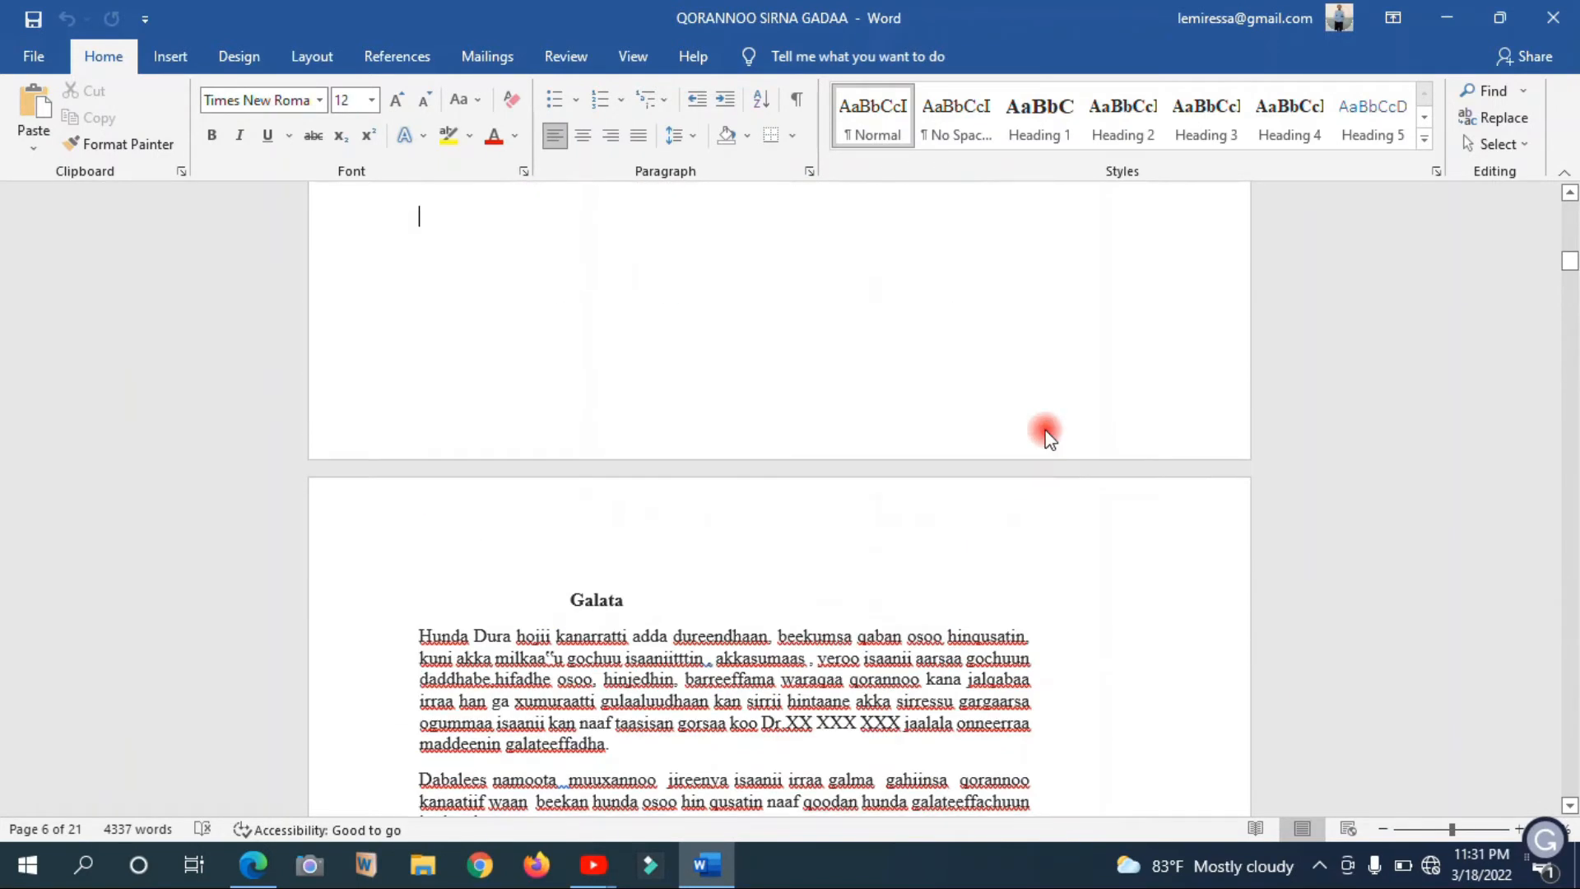
key(Down)
key(Down)
key(Down)
key(Down)
key(Down)
key(Down)
key(Down)
key(Down)
key(Down)
key(Down)
key(Down)
key(Down)
key(Down)
key(Down)
key(Down)
key(Down)
key(Down)
key(Down)
key(Down)
key(Down)
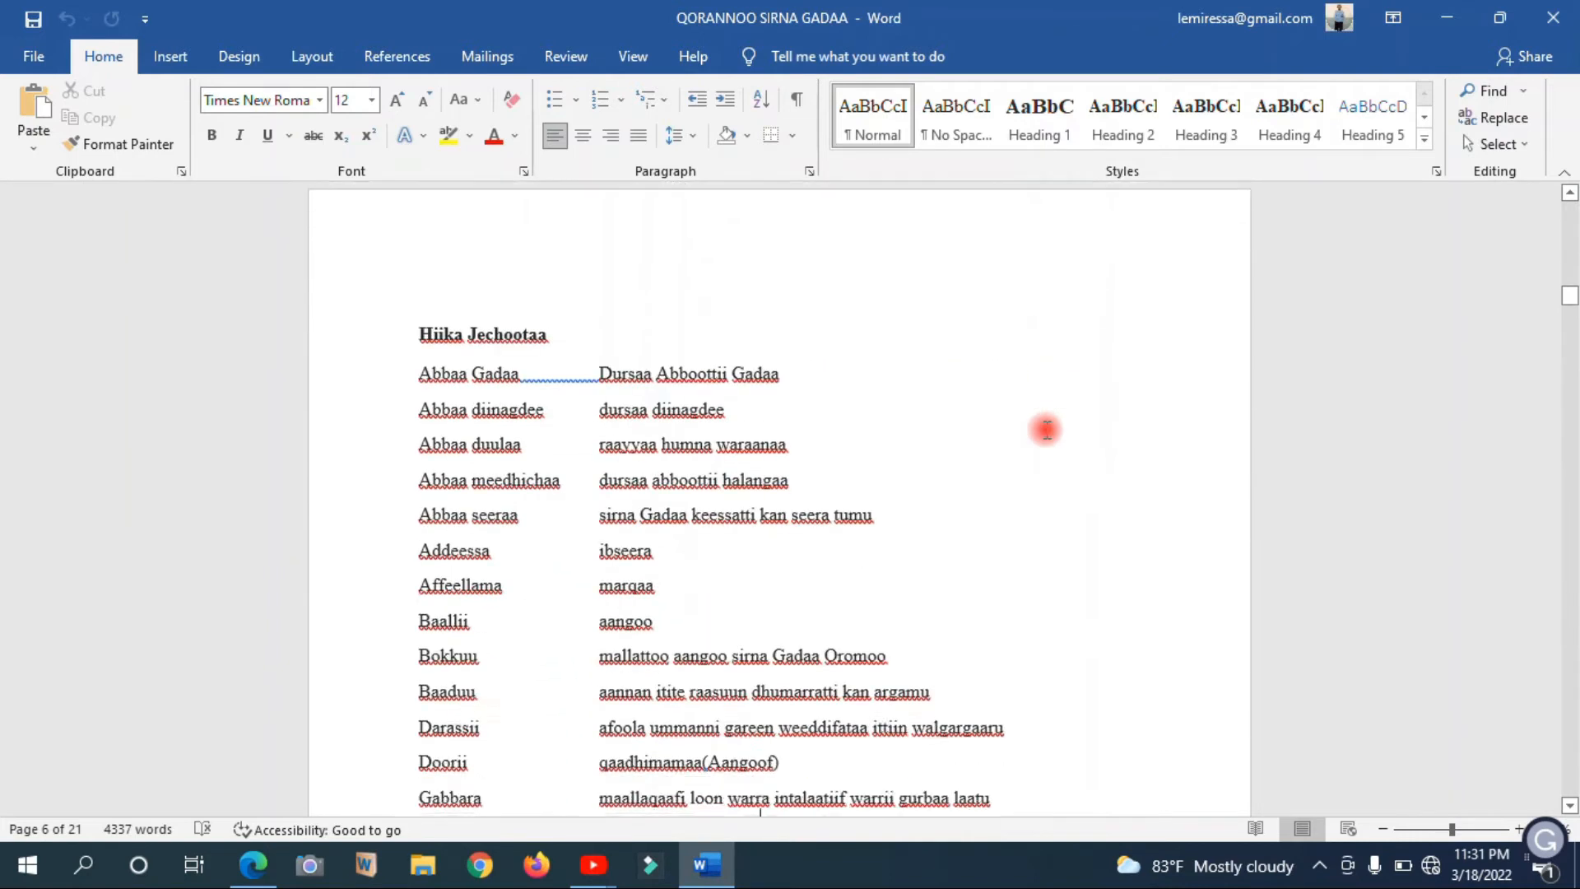
key(Down)
key(Down)
key(Down)
key(Down)
key(Down)
key(Down)
key(Down)
key(Down)
key(Down)
key(Down)
key(Down)
key(Down)
key(Down)
key(Down)
key(Down)
key(Down)
key(Down)
key(Down)
key(Down)
key(Down)
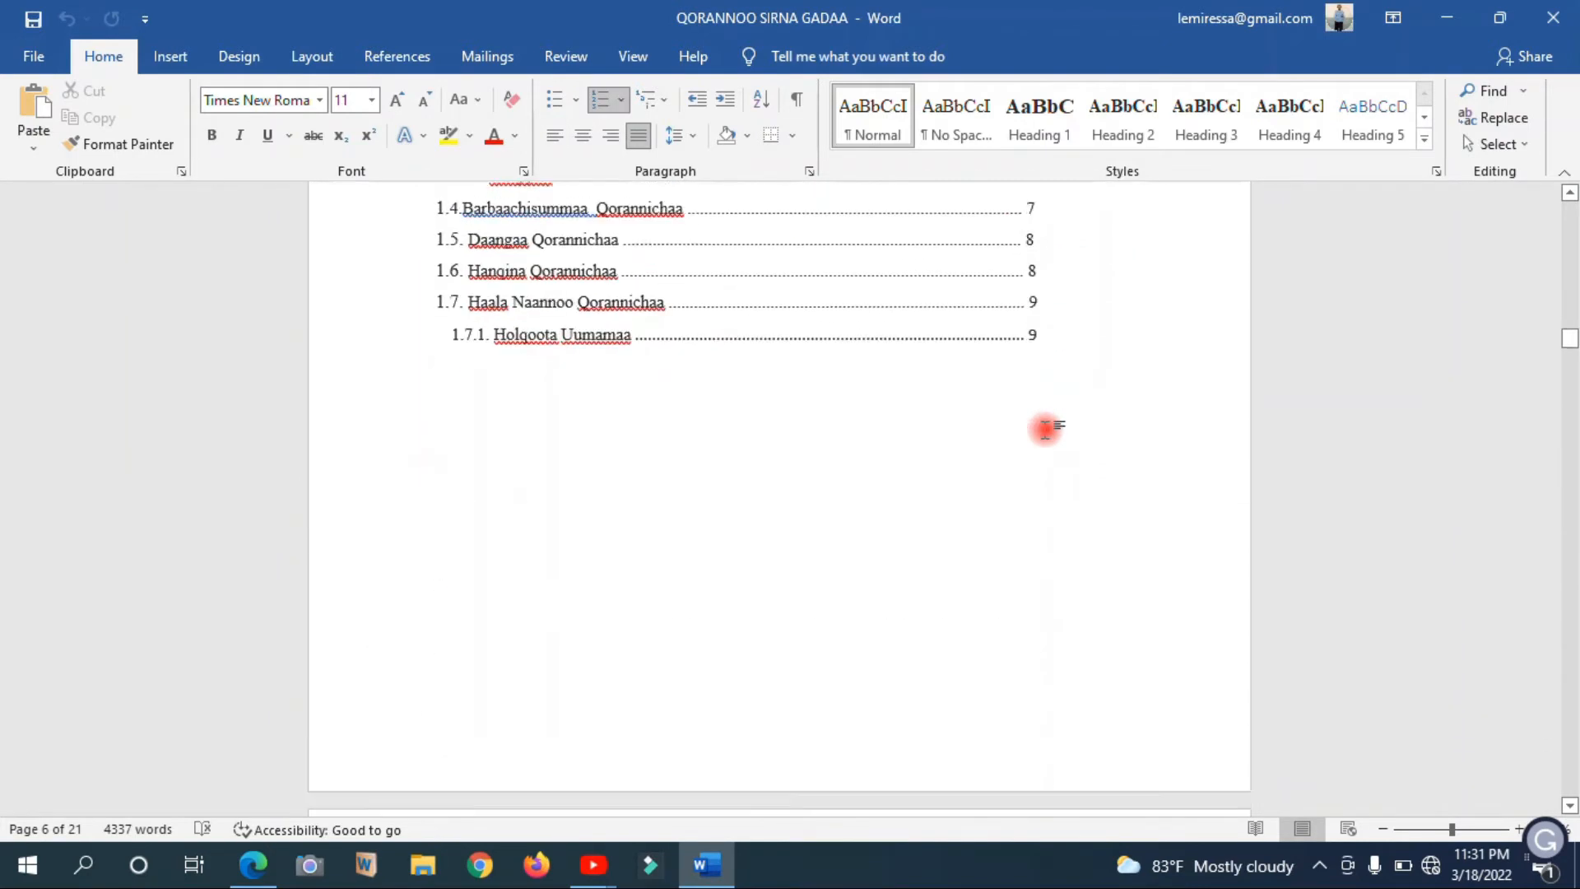
key(Down)
key(Down)
key(Down)
key(Down)
key(Down)
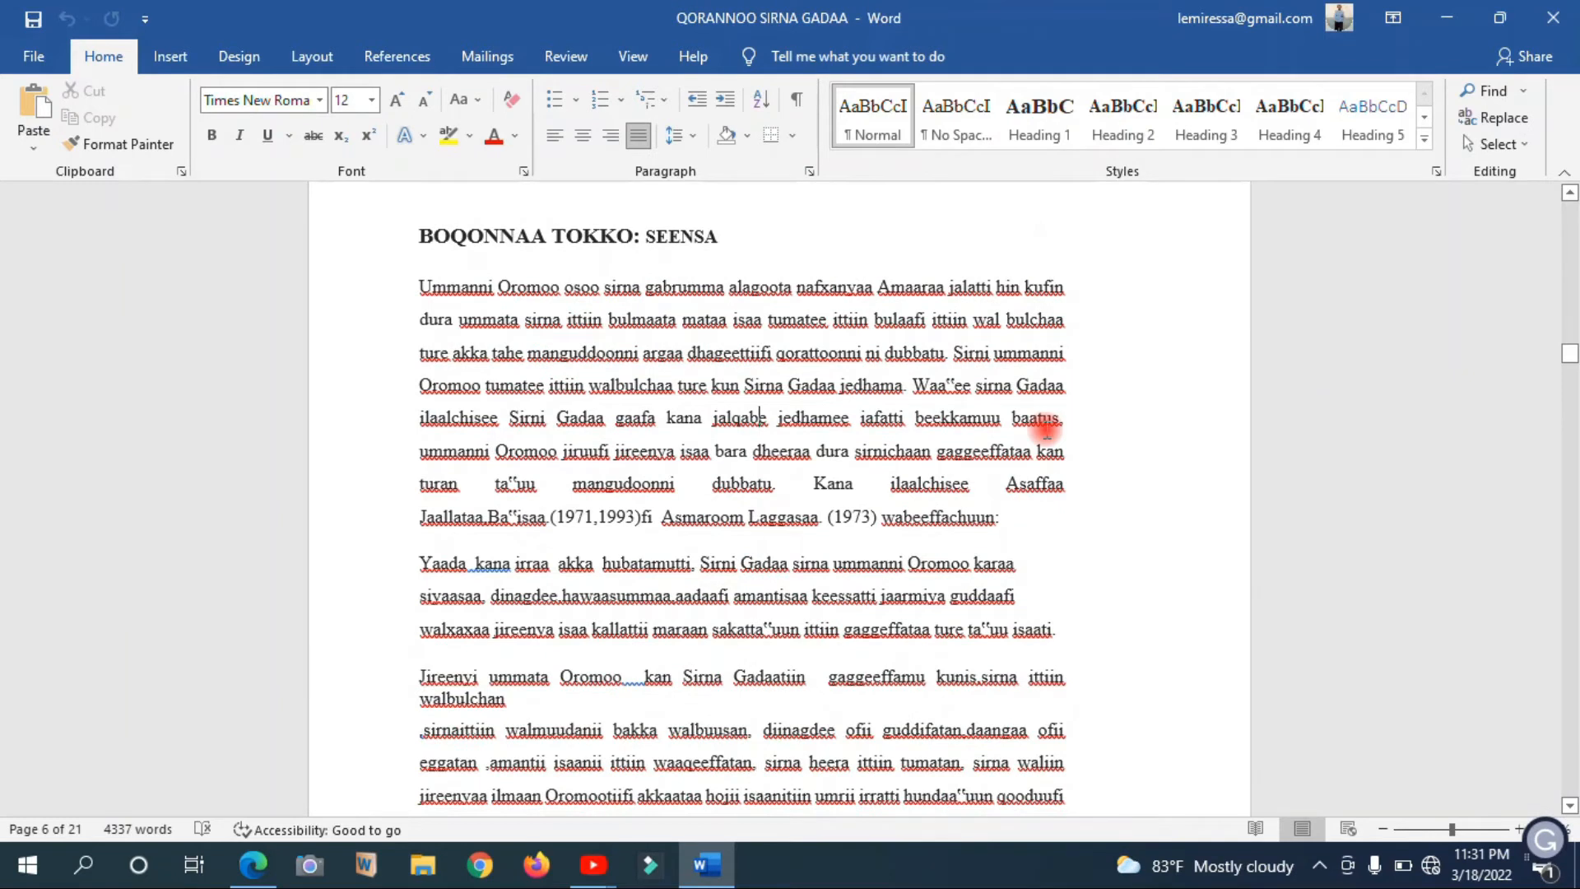
key(Up)
key(Up)
key(Up)
key(Up)
key(Up)
key(Up)
key(Up)
key(Up)
key(Up)
key(Up)
key(Up)
key(Up)
key(Up)
key(Up)
key(Up)
key(Up)
key(Down)
key(Down)
key(Down)
key(Down)
key(Down)
key(Down)
key(Down)
key(Down)
key(Down)
key(Down)
key(Down)
key(Down)
key(Down)
key(Down)
key(Down)
key(Down)
key(Down)
key(Down)
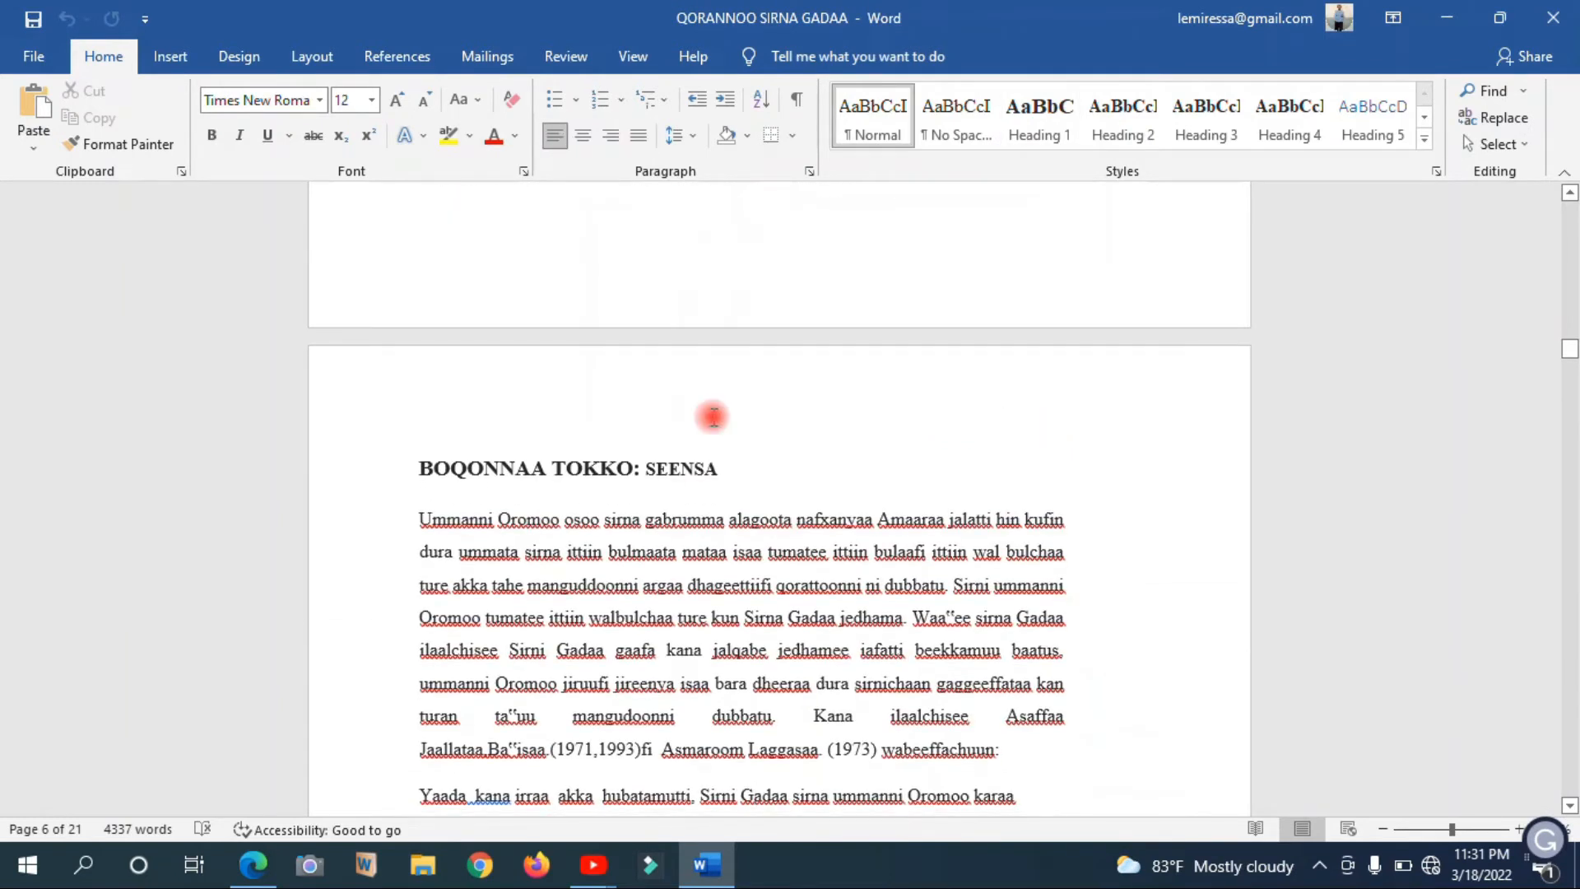
Insert a Next Page section break directly before the BOQONNAA TOKKO: SEENSA heading
click(424, 466)
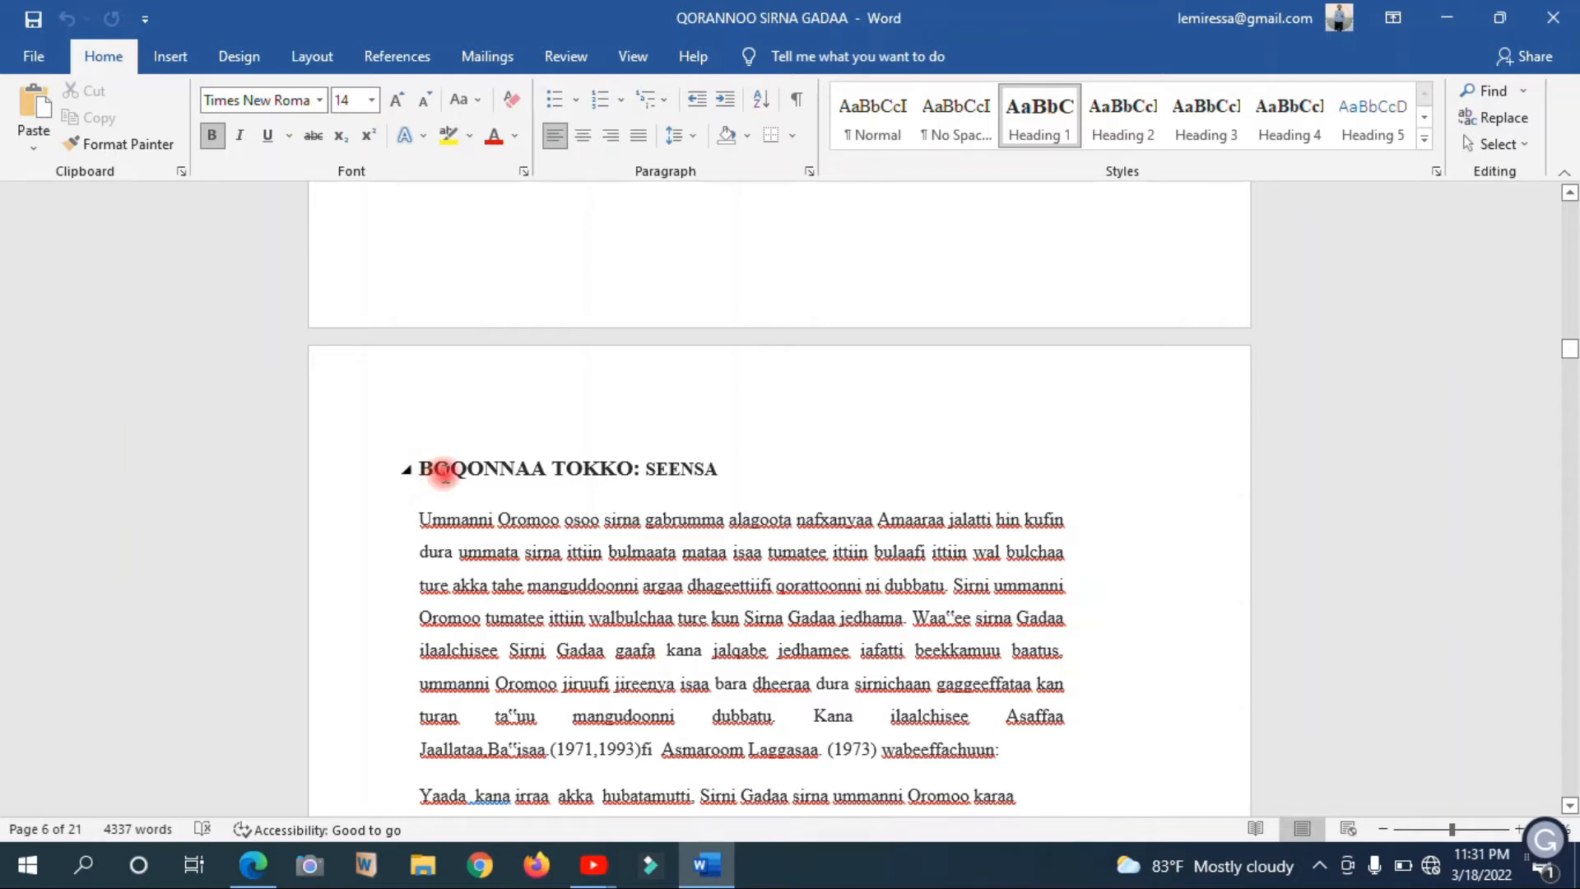
click(421, 466)
click(319, 56)
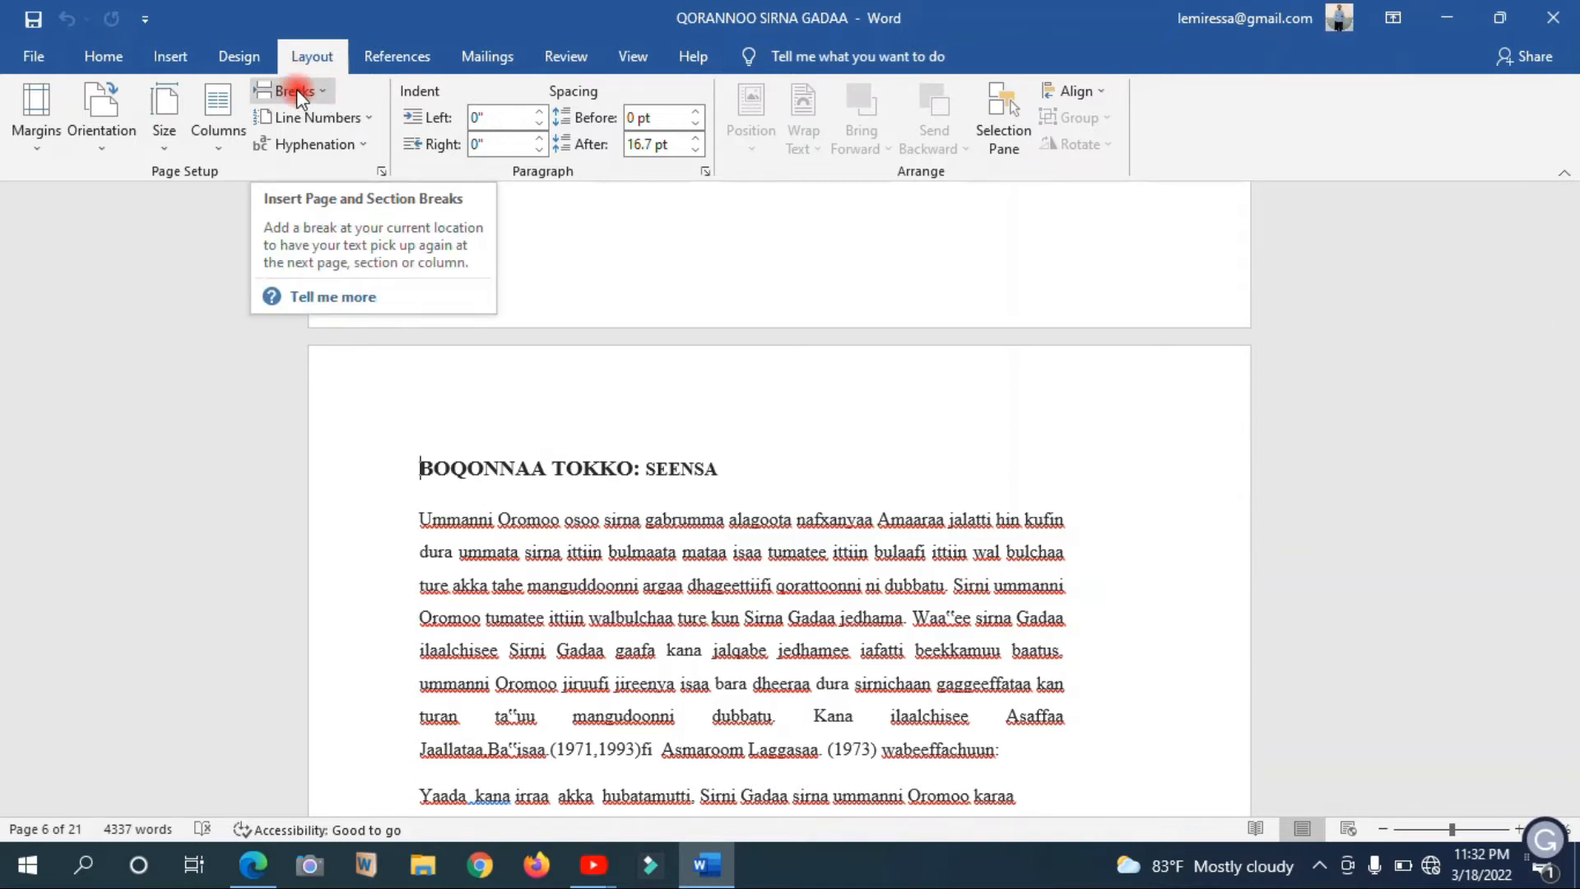
click(296, 89)
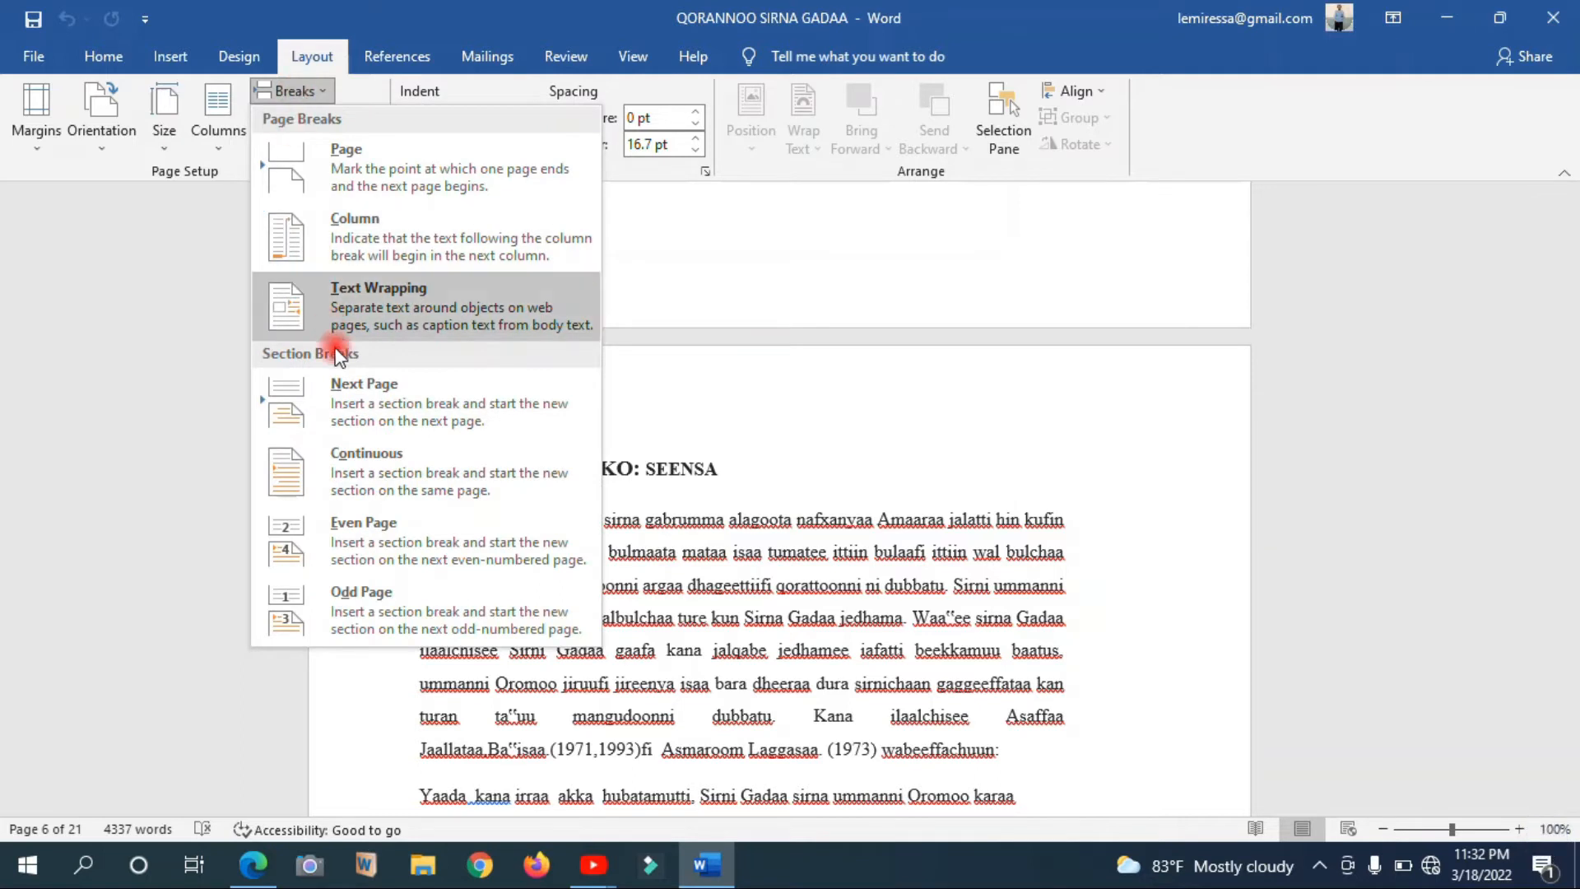
click(385, 404)
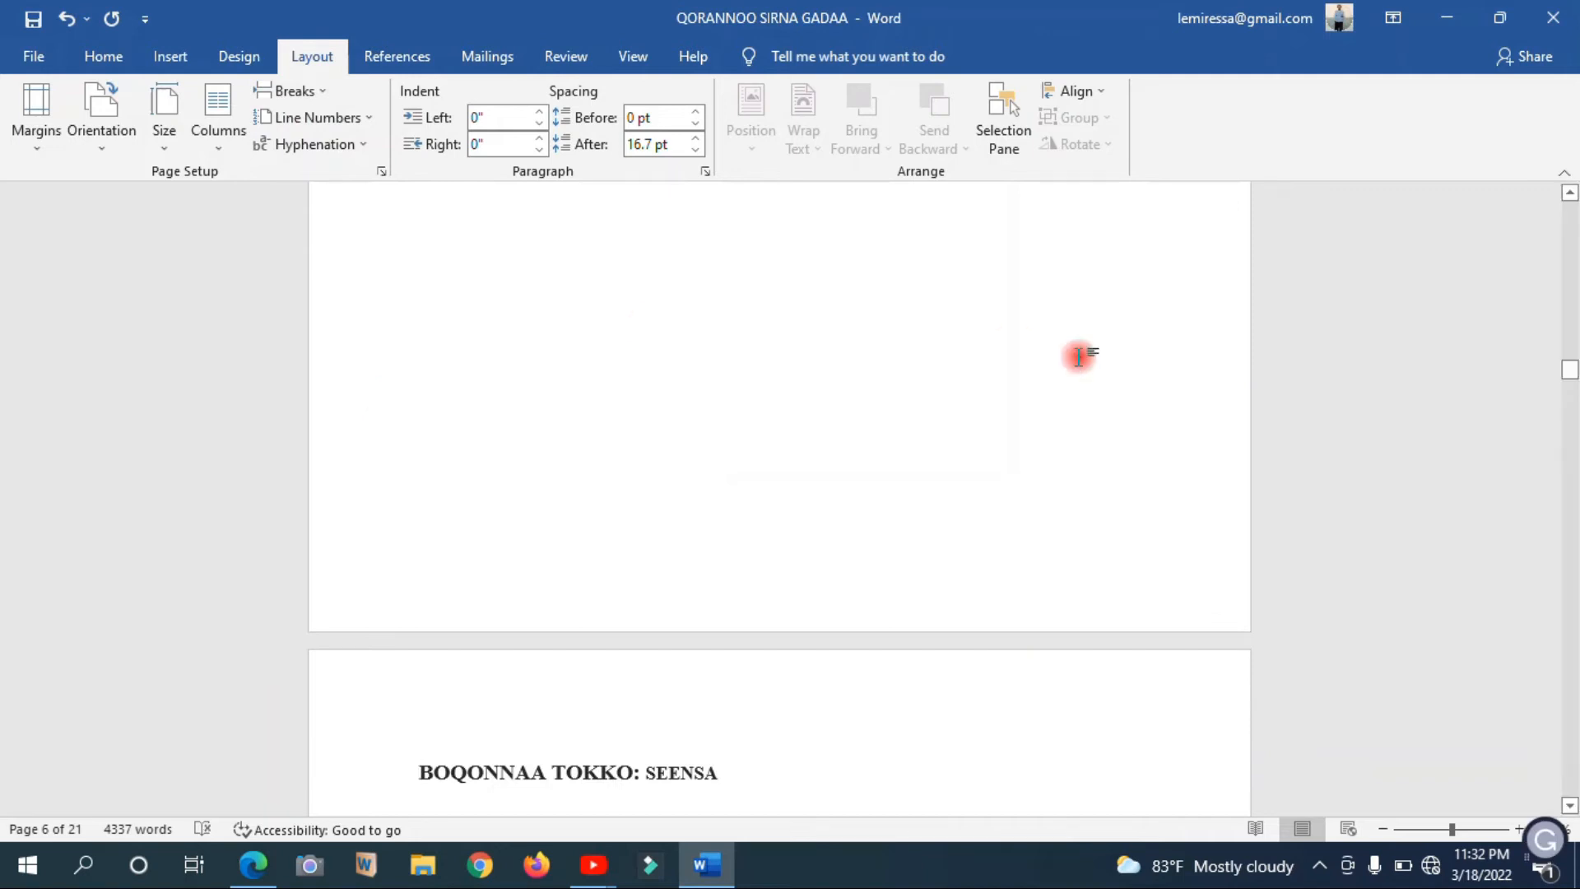
scroll(1140, 409, up, 3)
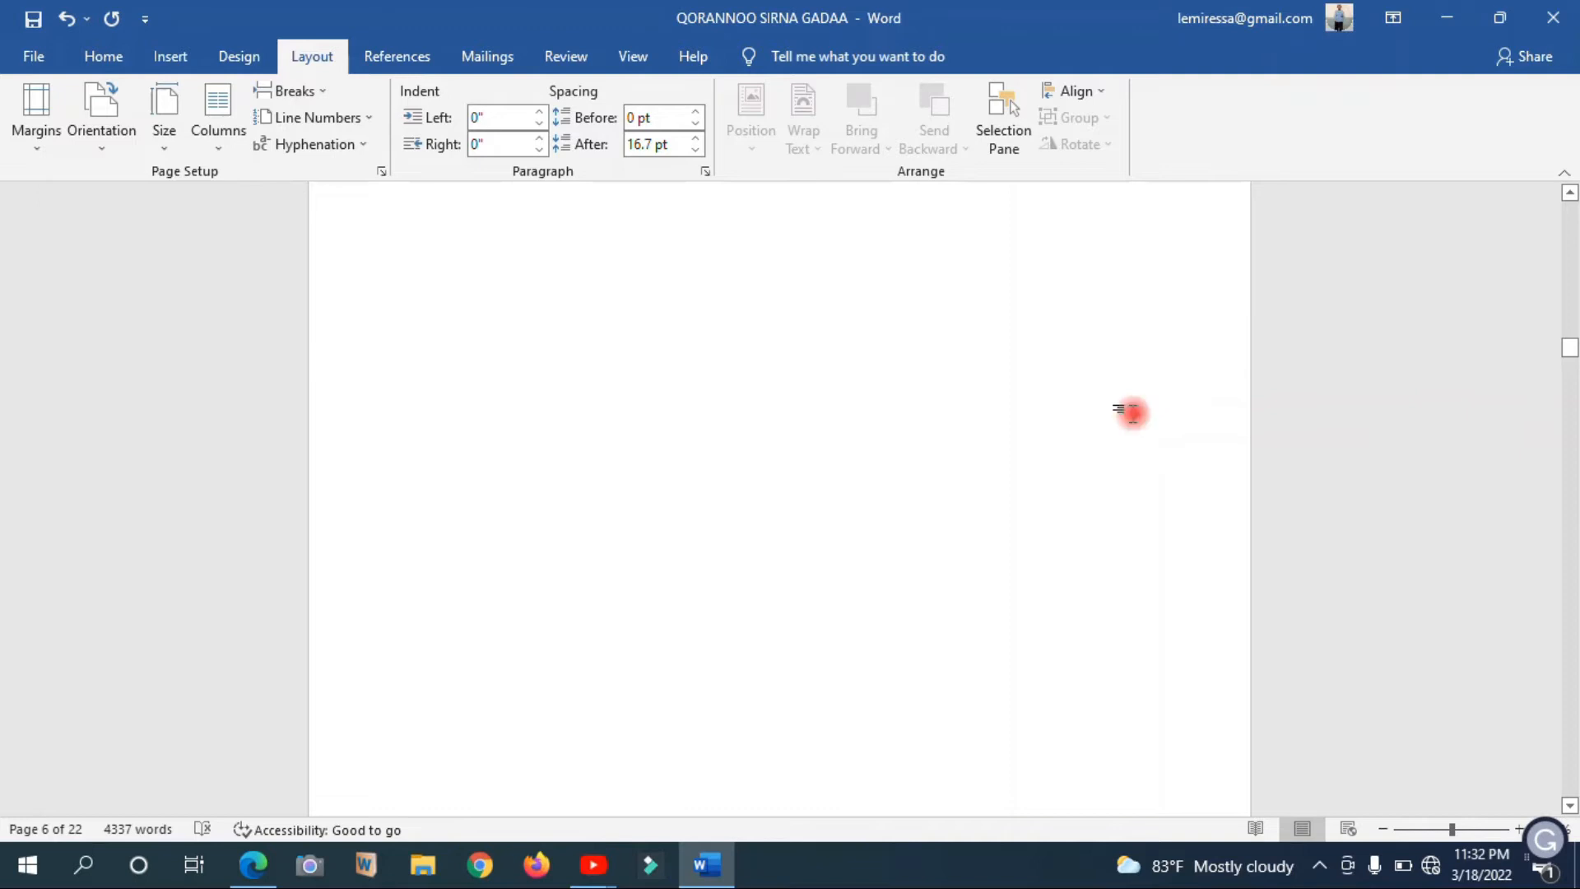
Place the insertion point at the start of the BOQONNAA TOKKO: SEENSA heading and insert another Next Page section break there
key(Down)
key(Up)
key(Up)
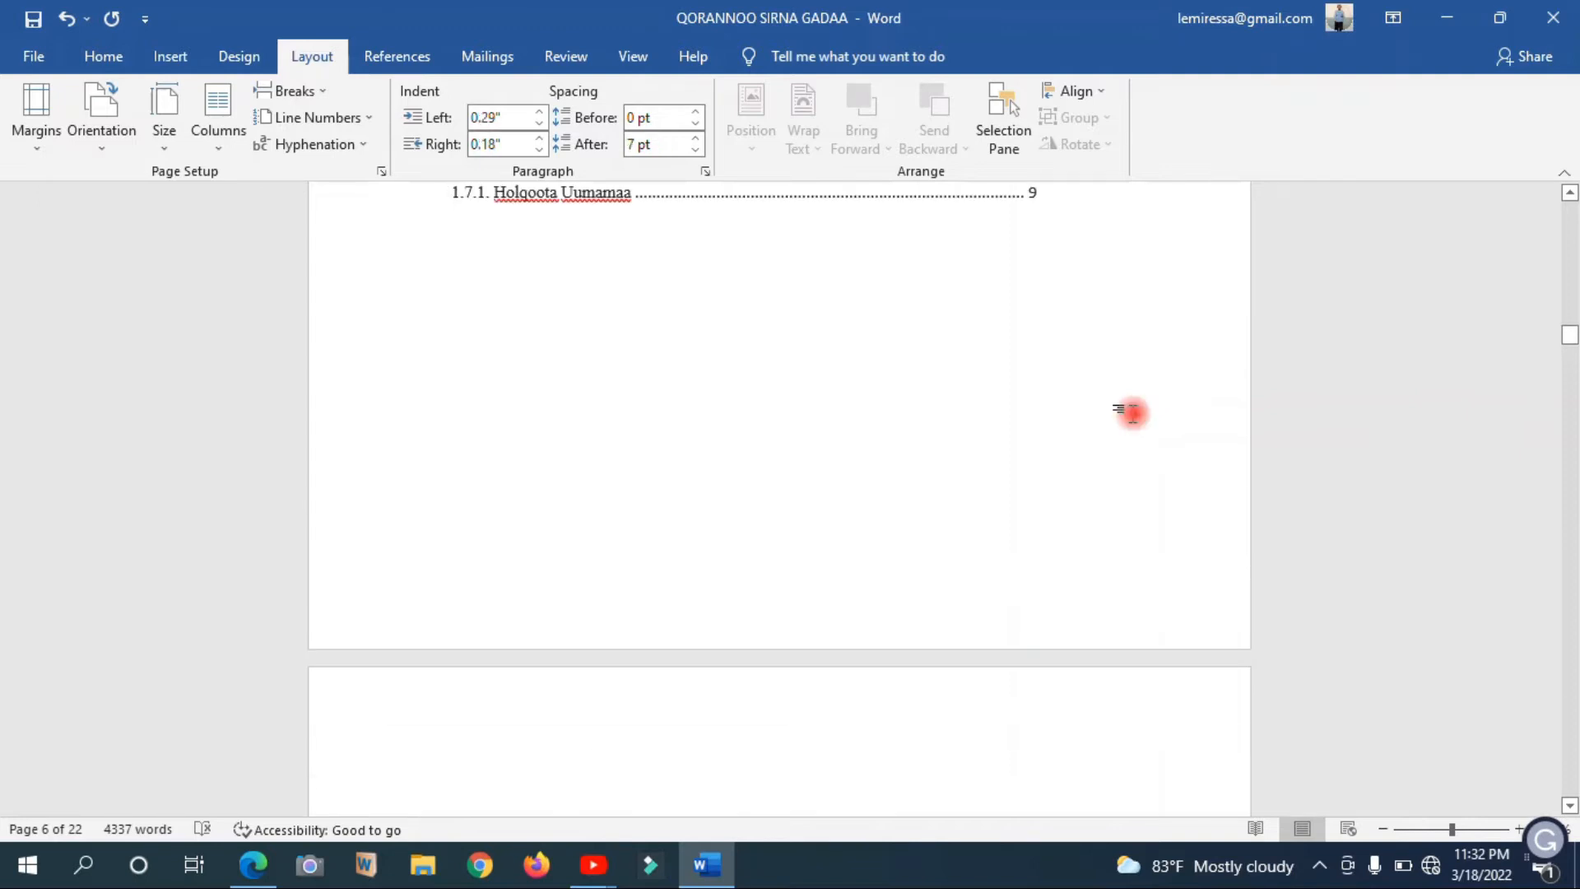
drag(1570, 335, 1572, 371)
click(421, 429)
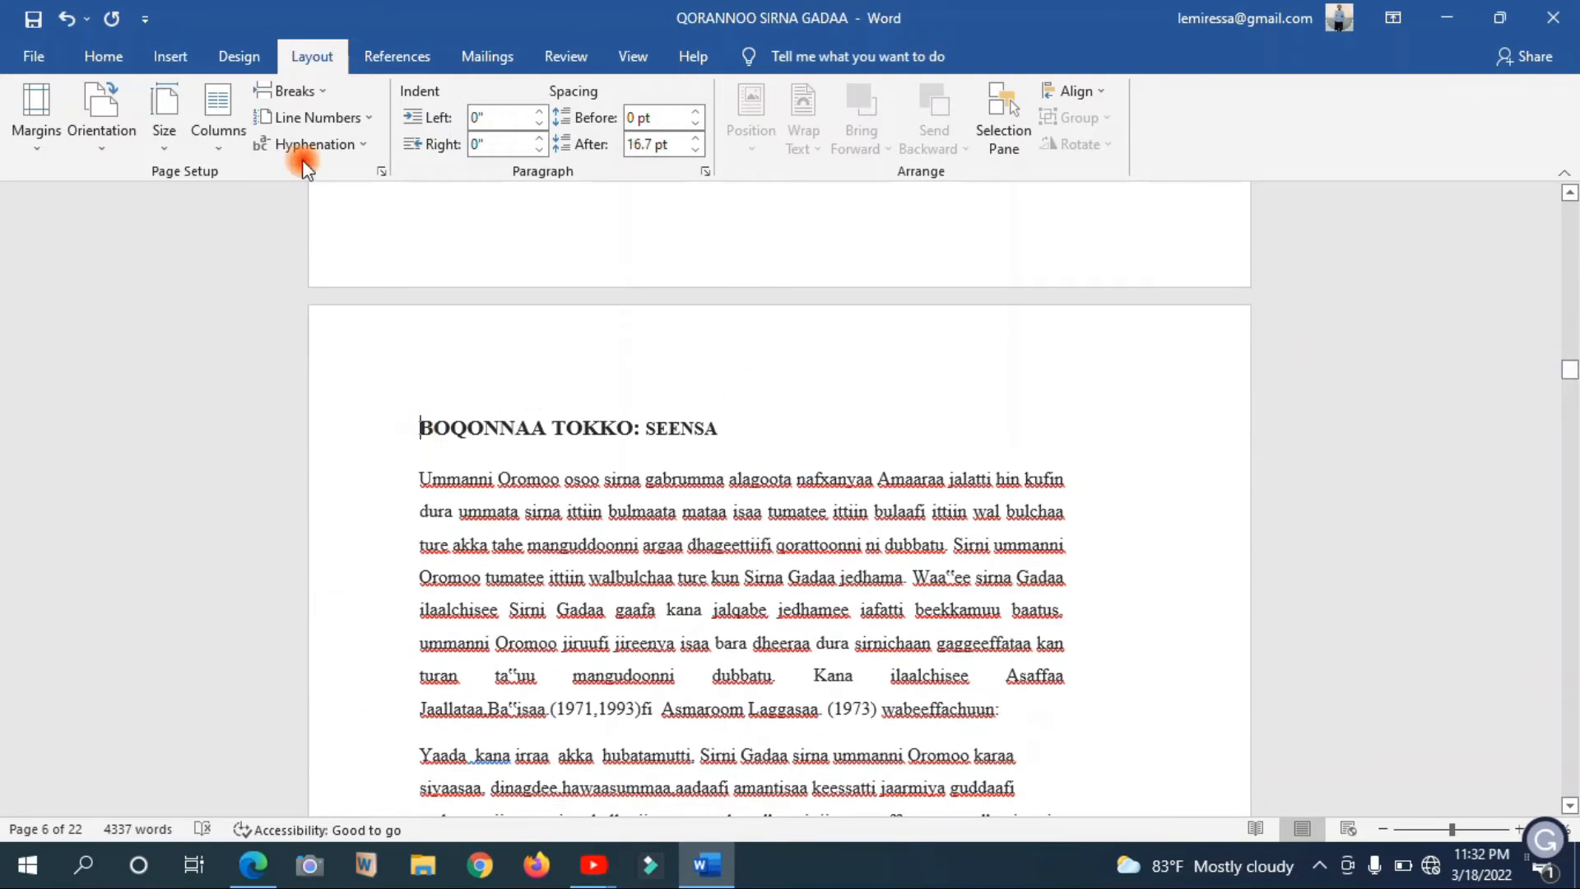
click(301, 93)
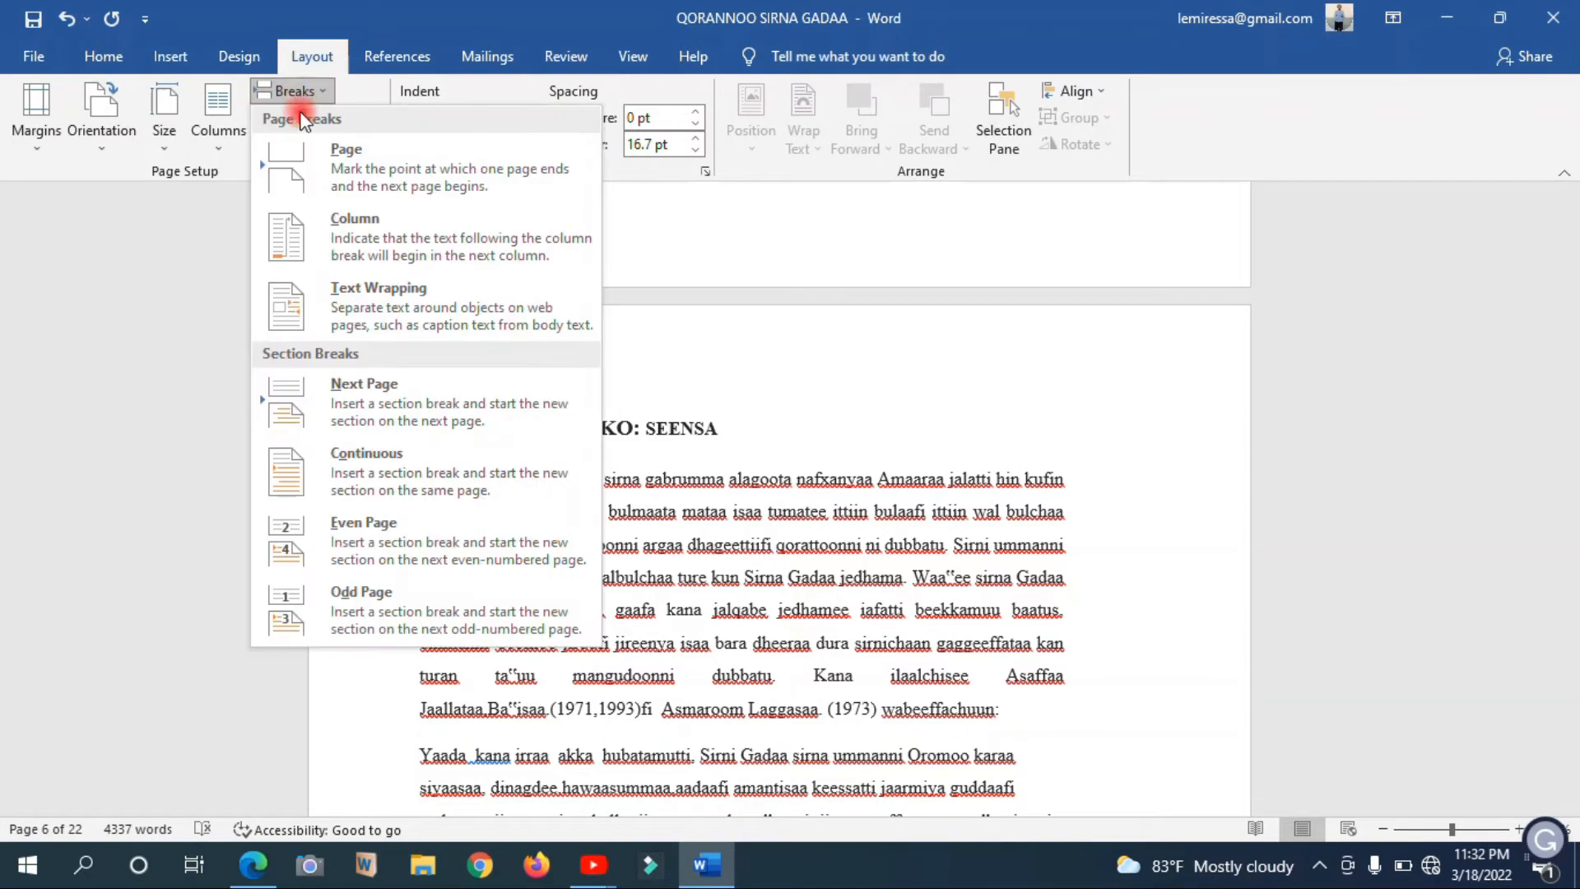
click(364, 404)
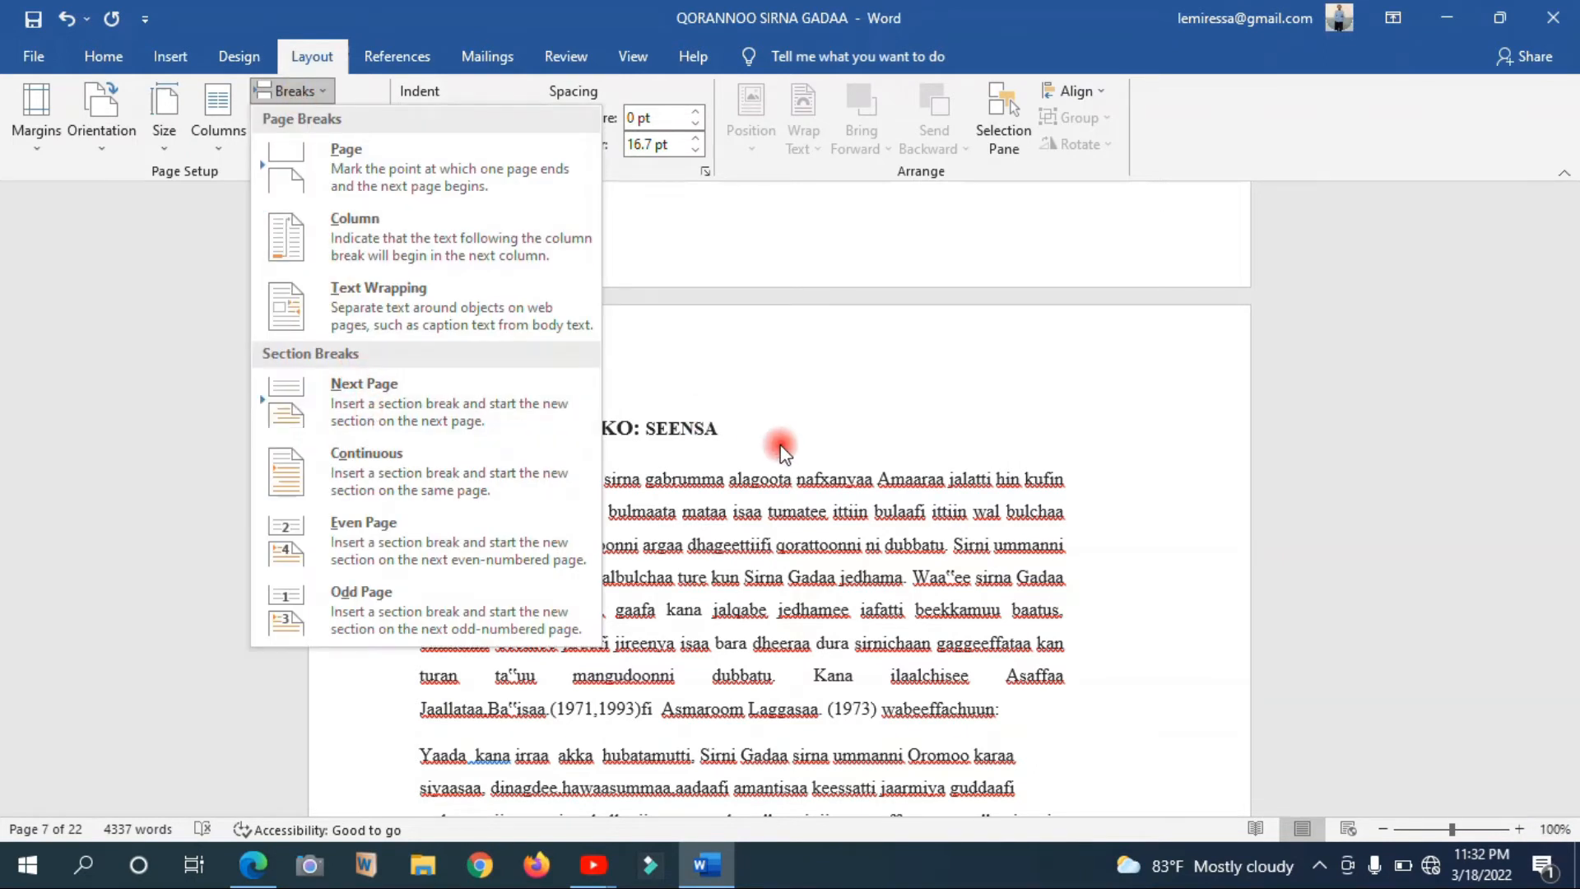
mouse_move(1569, 356)
mouse_down()
mouse_move(1570, 340)
mouse_move(1569, 364)
mouse_up()
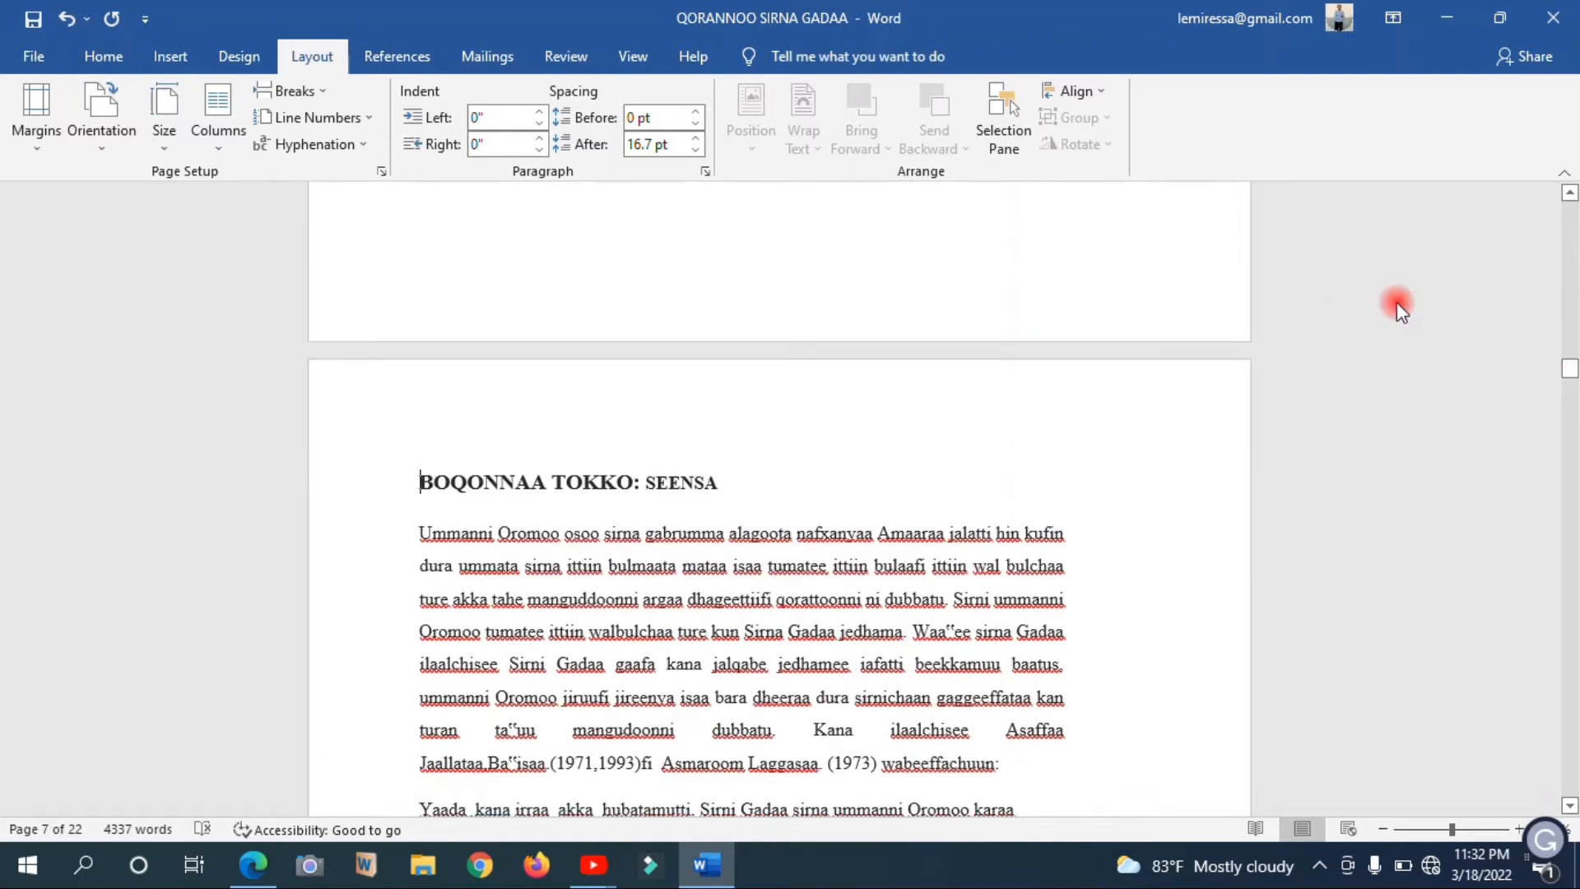
Examine the page boundary above the BOQONNAA TOKKO: SEENSA heading and the opening paragraphs of the chapter
click(289, 90)
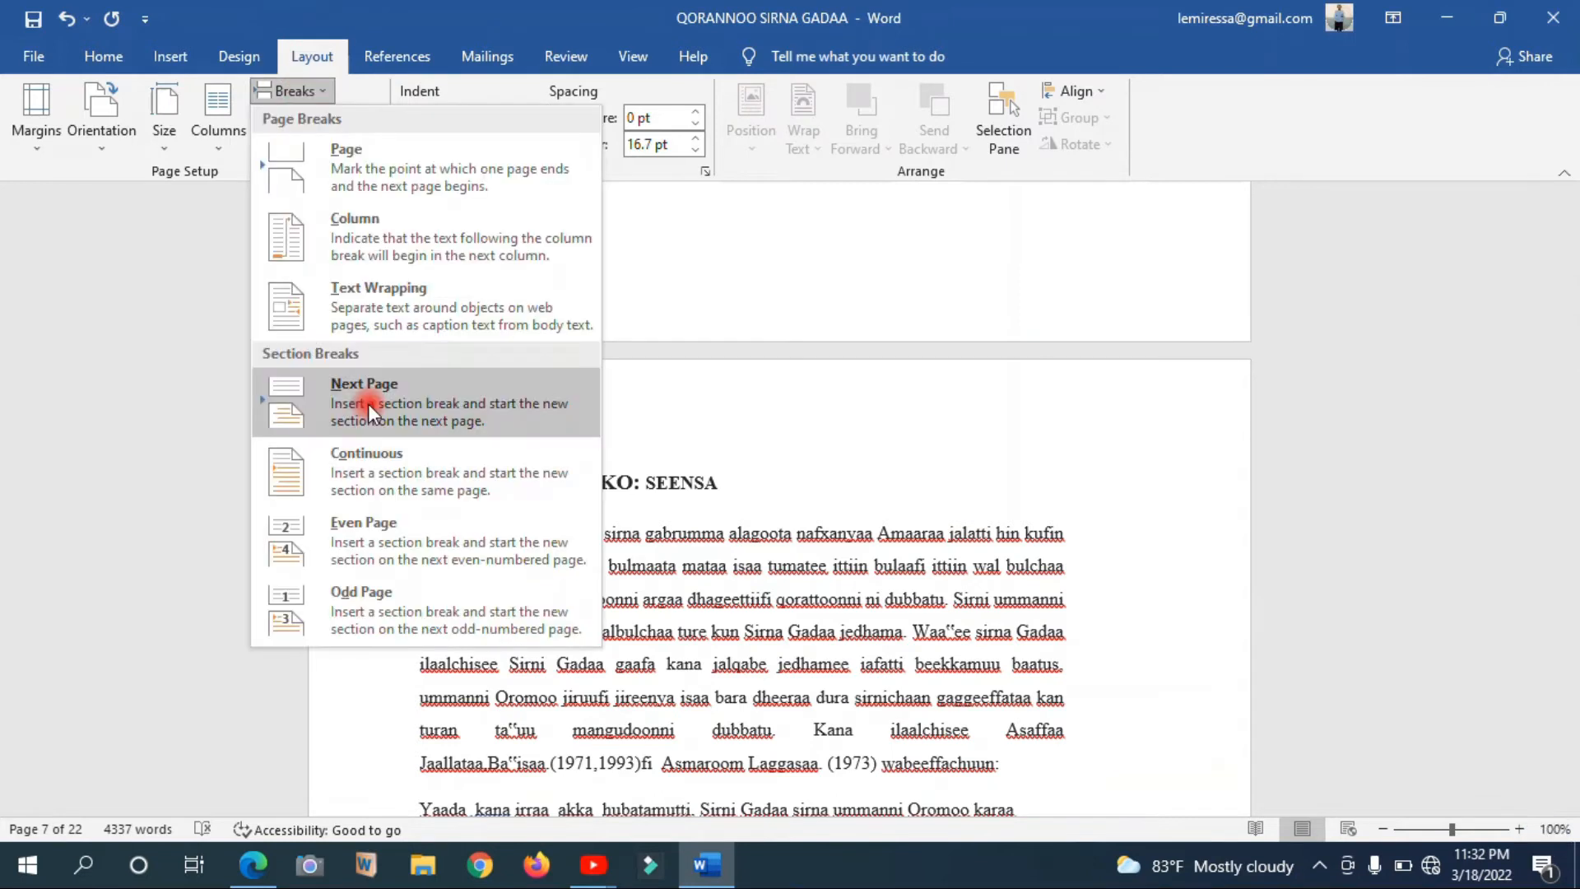
click(911, 483)
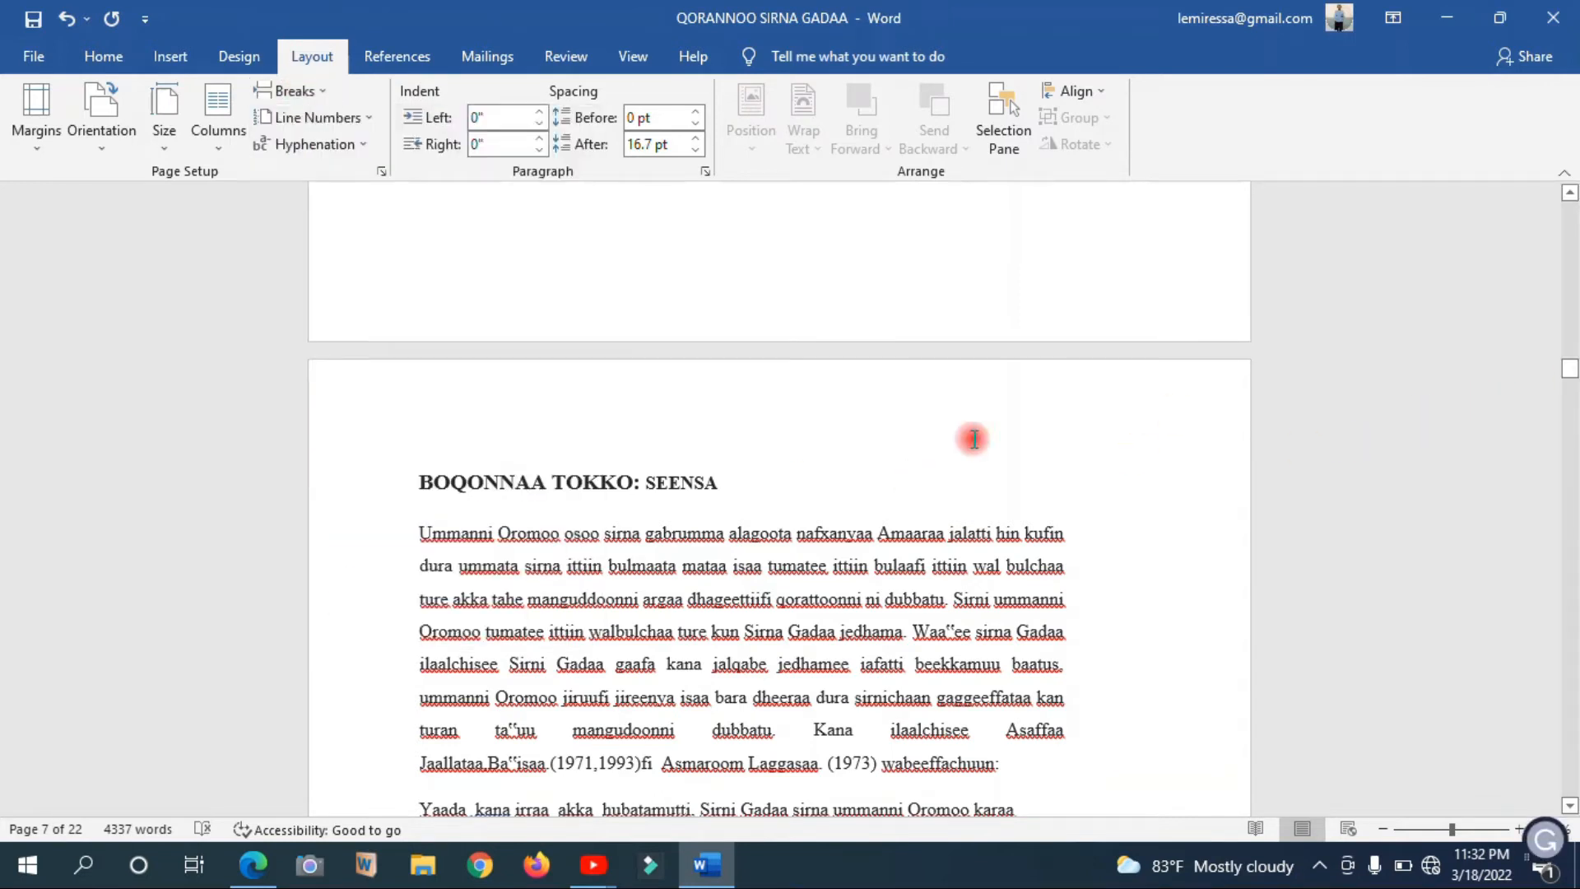
scroll(784, 523, up, 7)
key(Up)
key(Up)
key(Up)
key(Up)
key(Down)
key(Down)
key(Down)
key(Down)
key(Down)
key(Down)
key(Down)
key(Down)
key(Down)
key(Down)
key(Down)
key(Down)
key(Down)
key(Down)
key(Down)
key(Down)
key(Down)
key(Down)
key(Down)
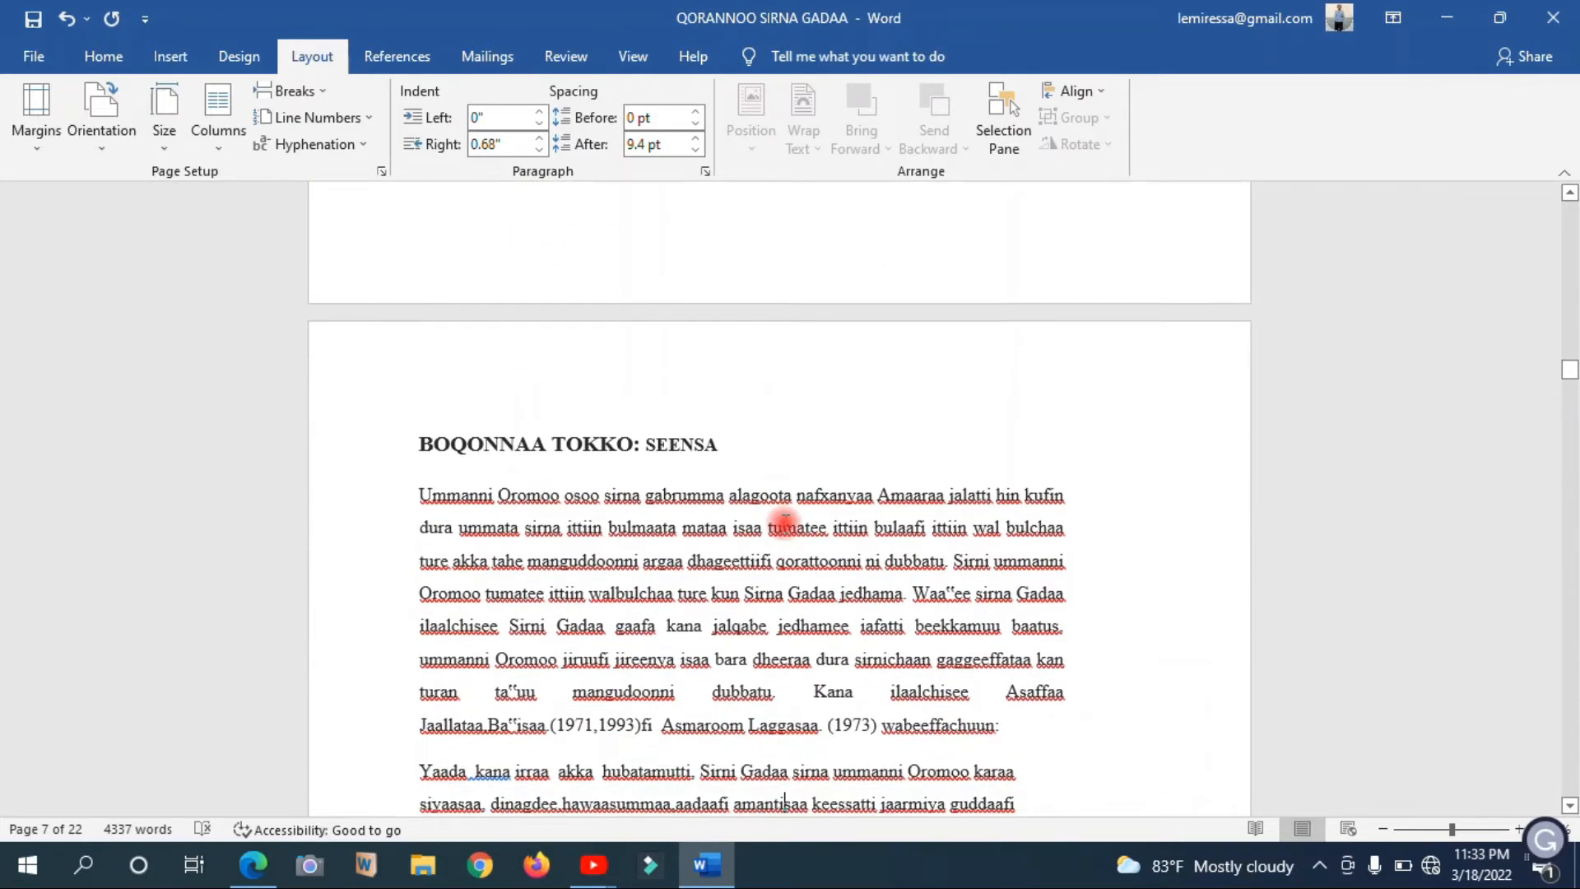
scroll(784, 520, down, 2)
click(418, 270)
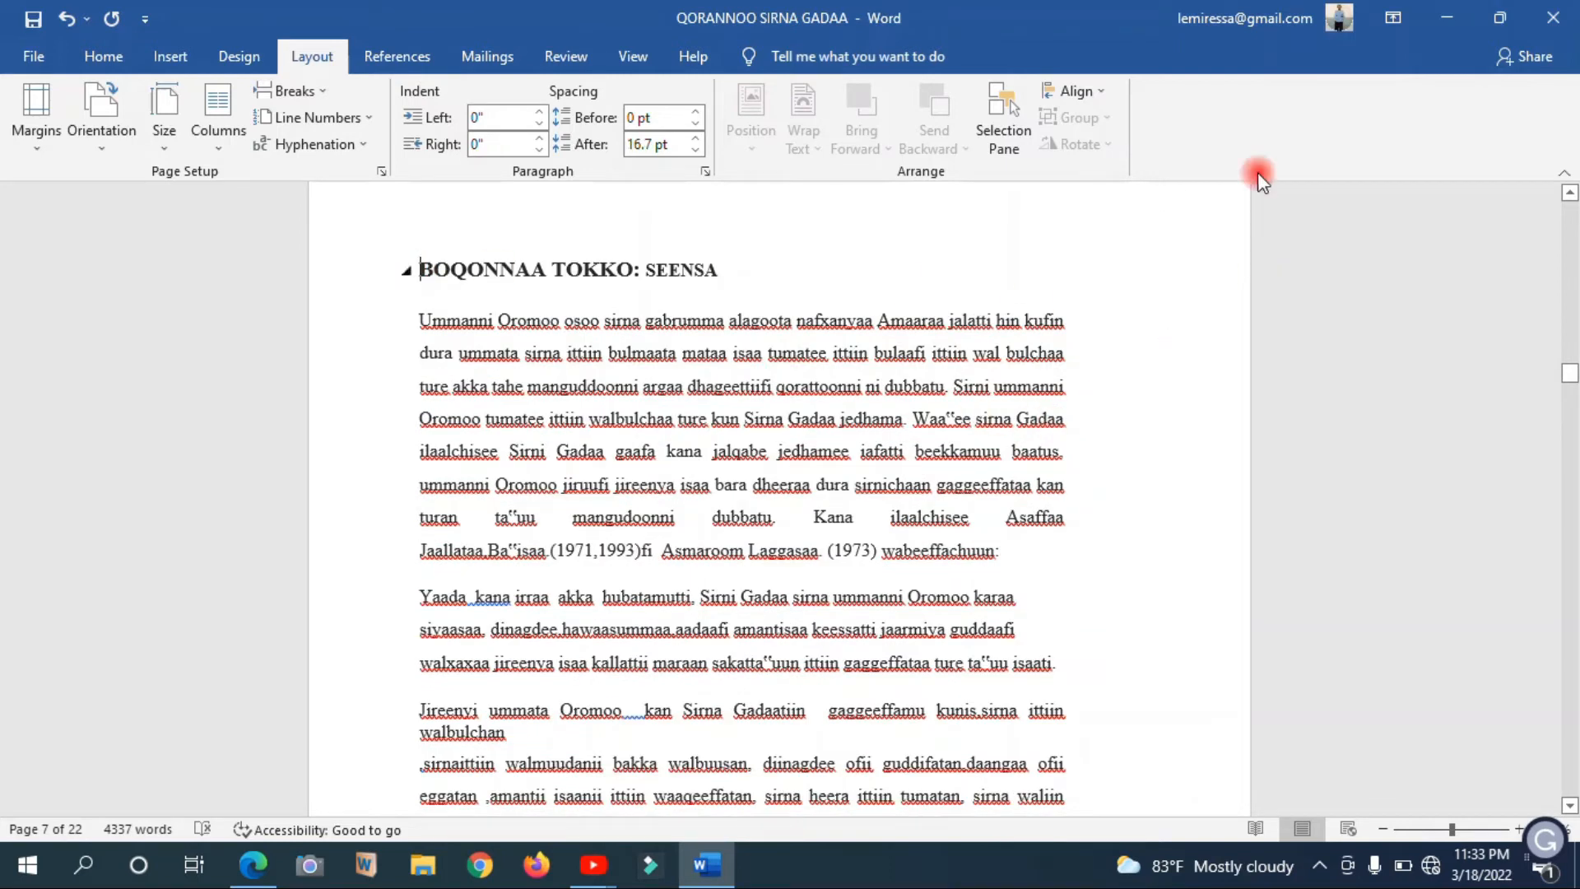
click(424, 272)
scroll(424, 272, down, 1)
triple_click(422, 241)
click(465, 313)
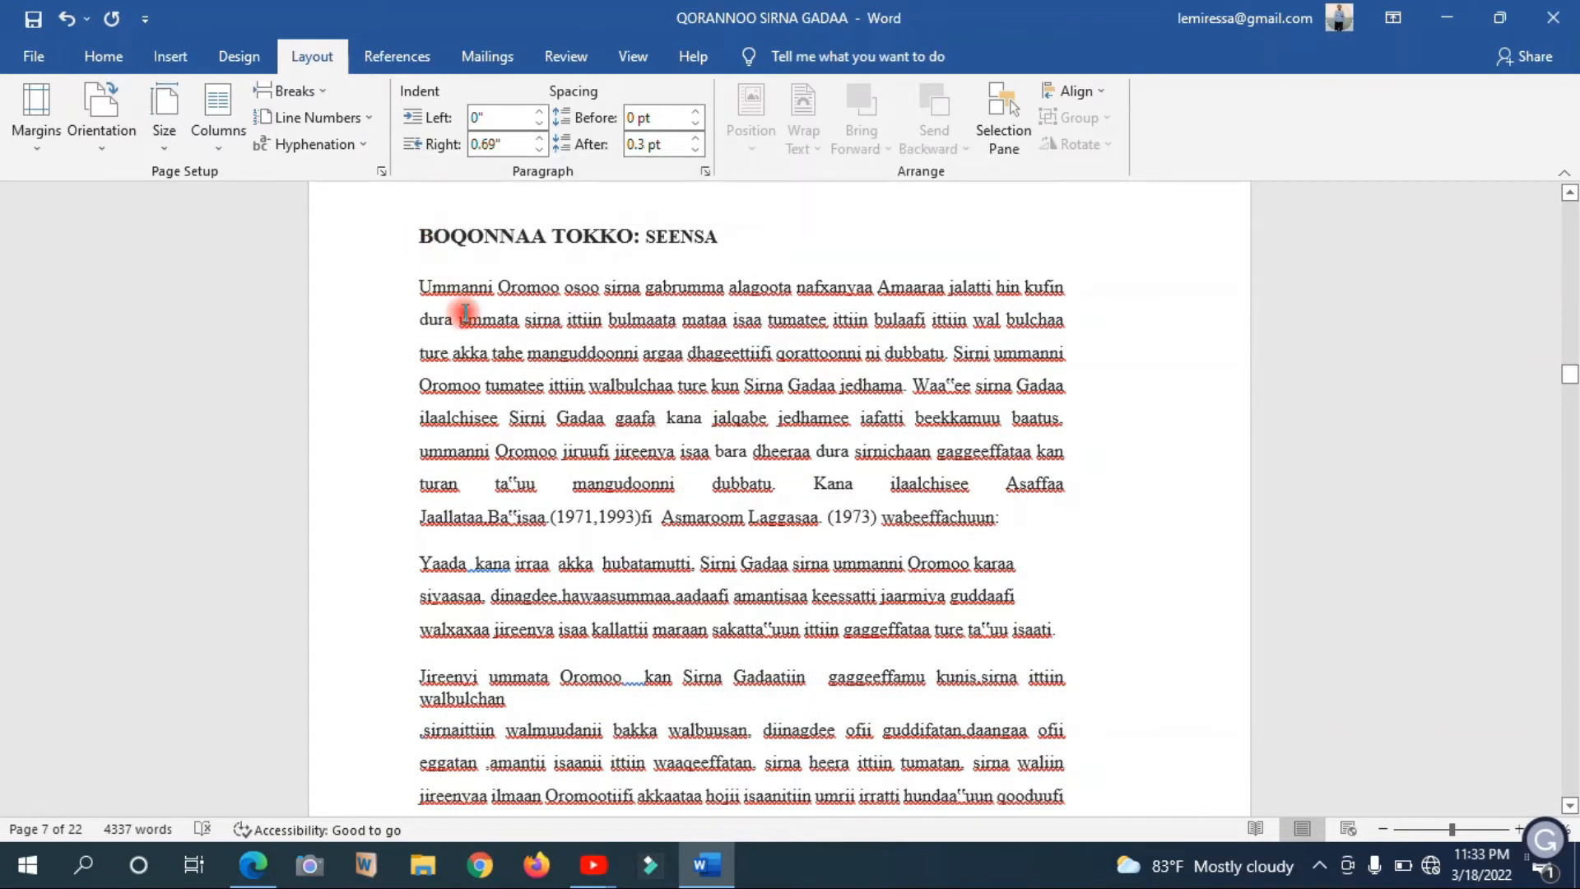
Open the footer on the first page of the BOQONNAA TOKKO chapter and unlink it from the previous section
key(Down)
key(Down)
key(Page_Down)
click(755, 607)
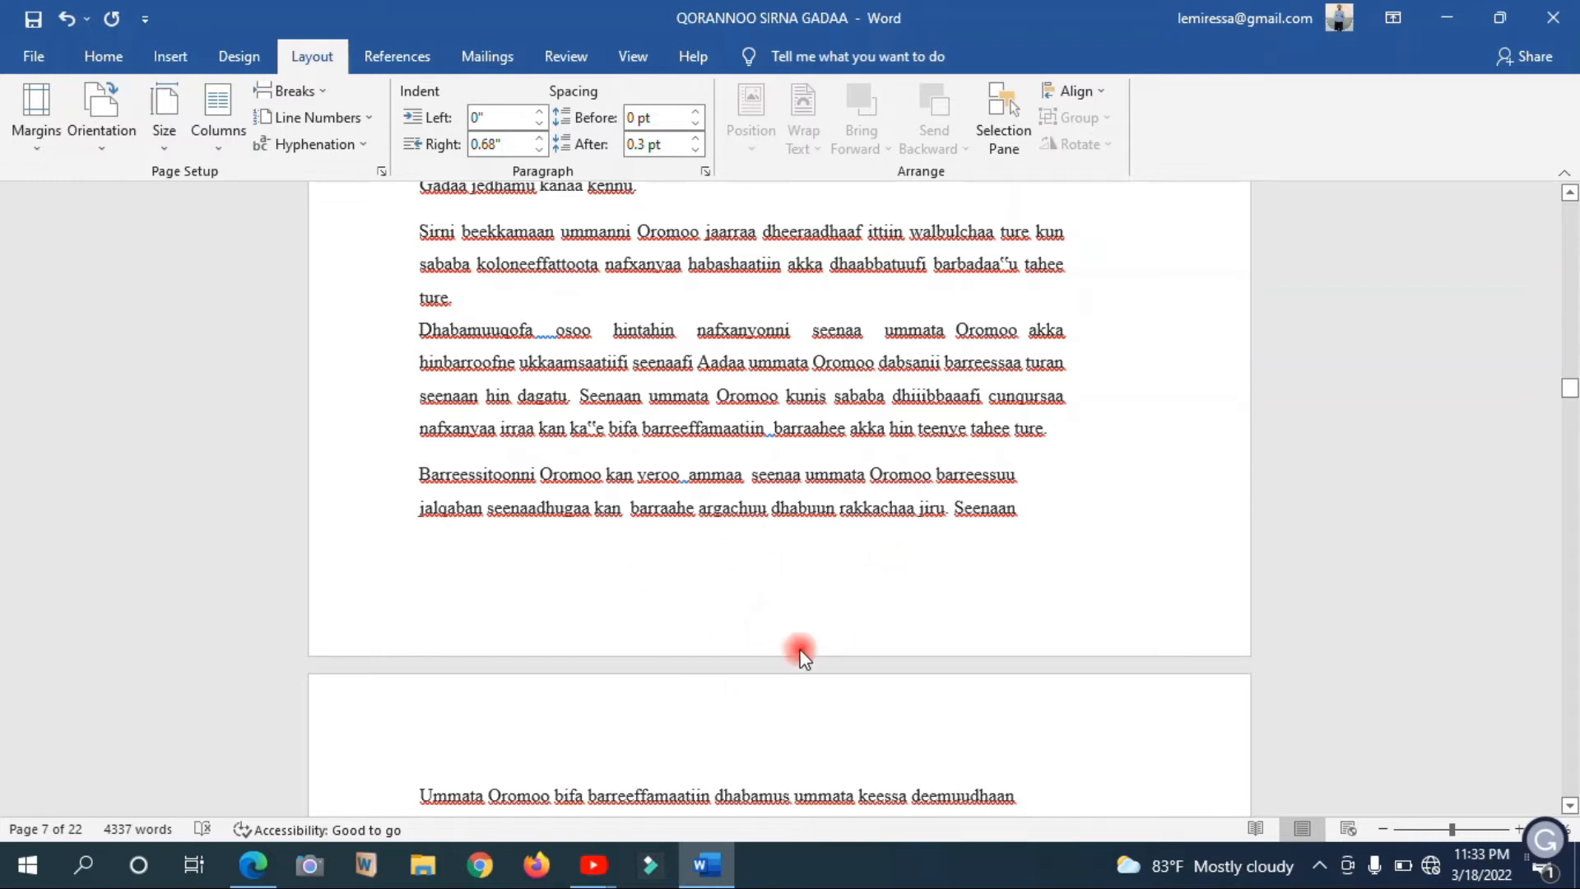
double_click(823, 619)
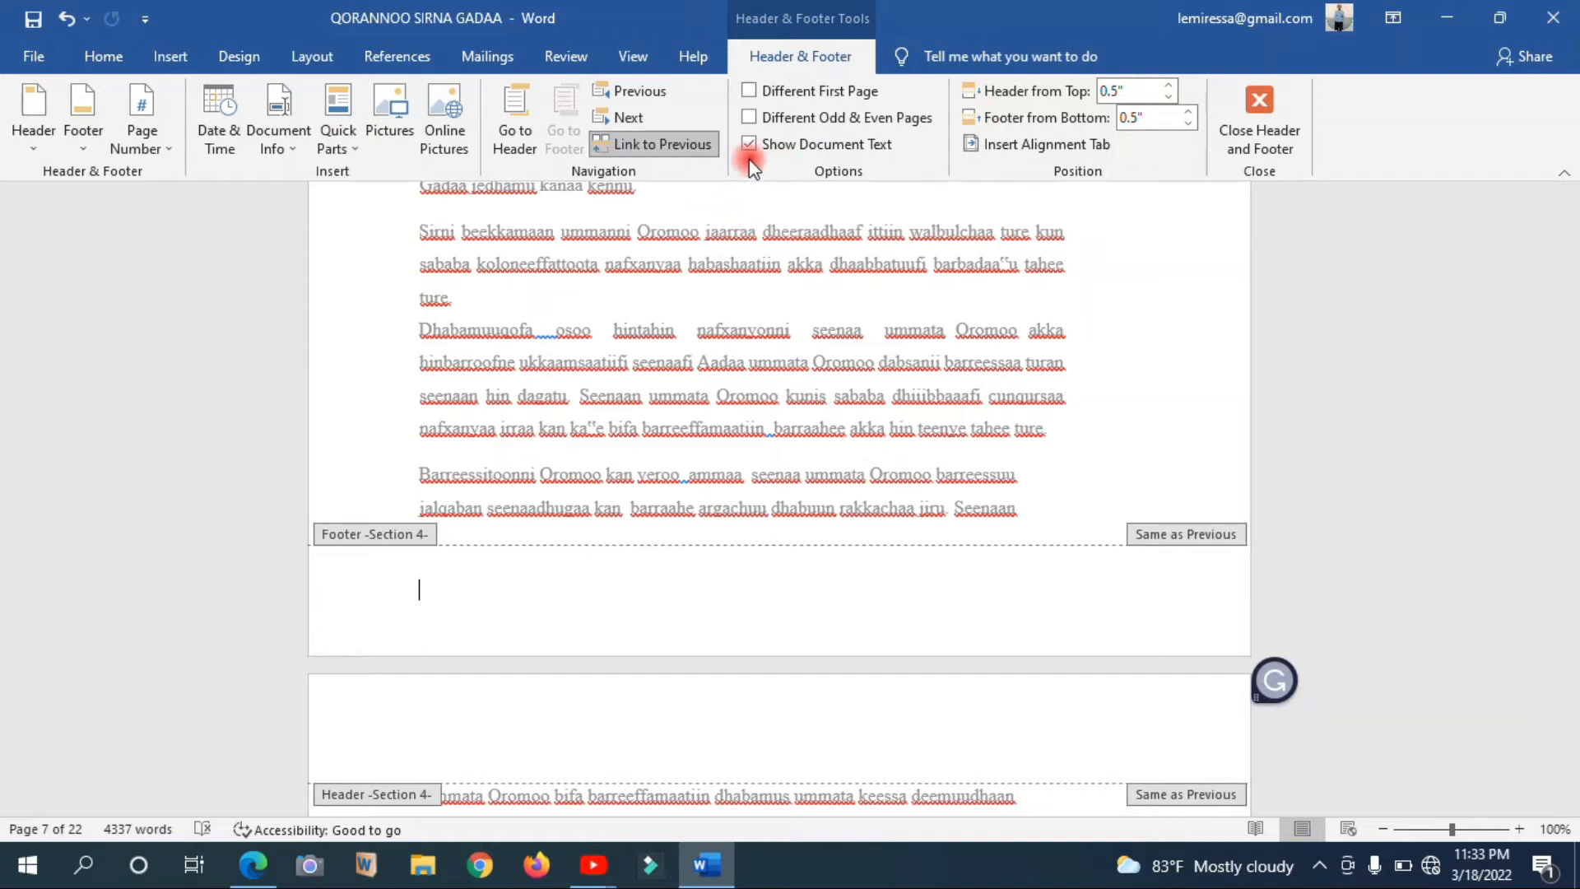
click(679, 140)
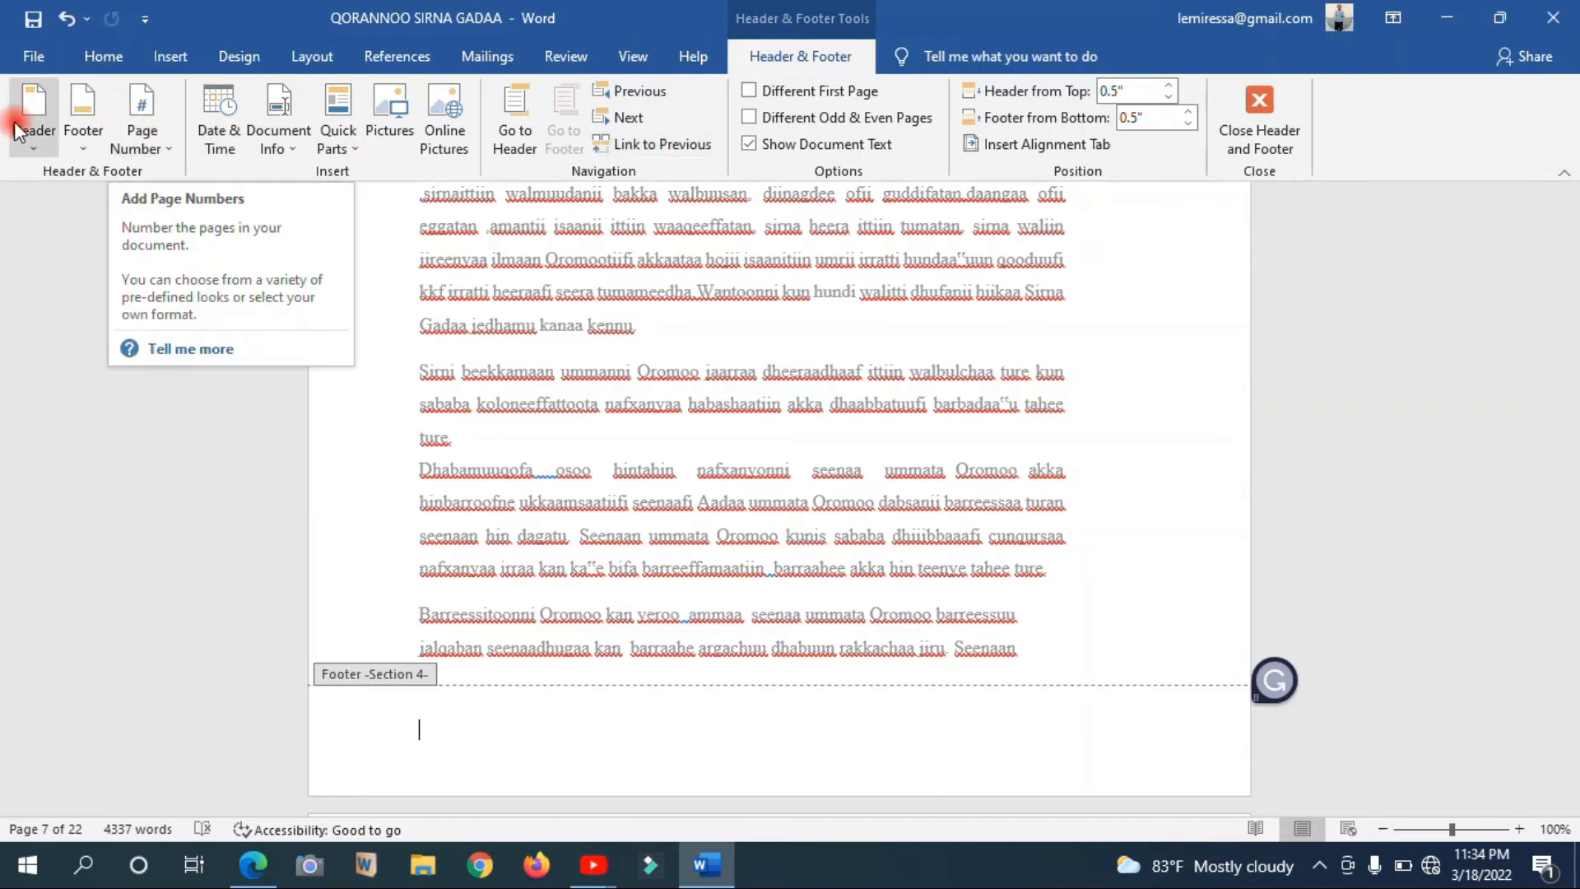
Set the chapter section's page number format to 1, 2, 3, … with numbering starting at 1
click(145, 126)
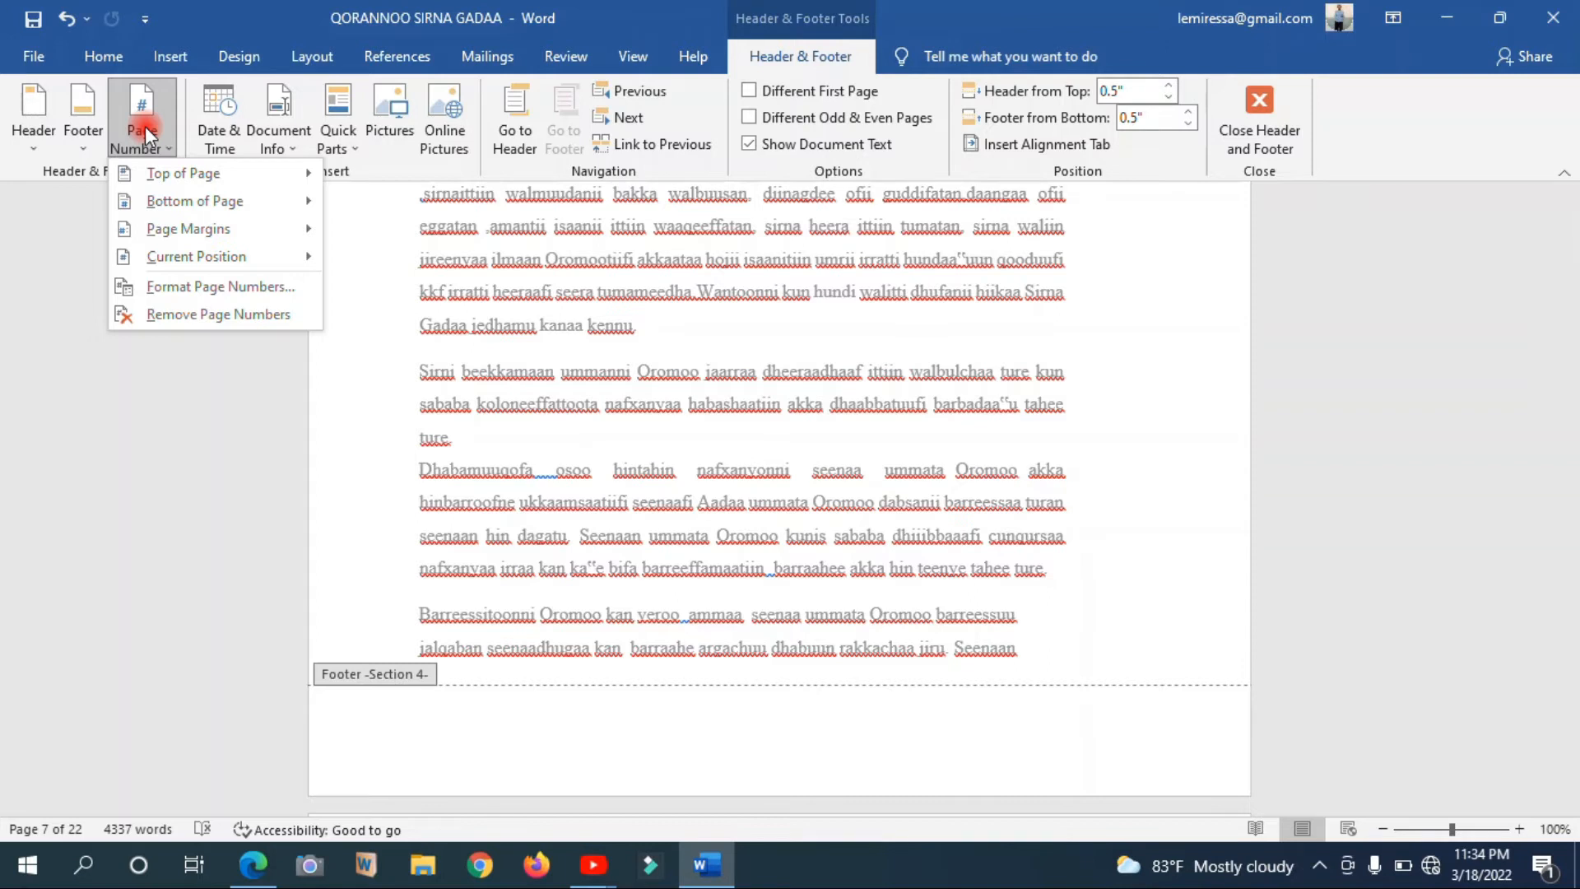
click(195, 285)
click(920, 297)
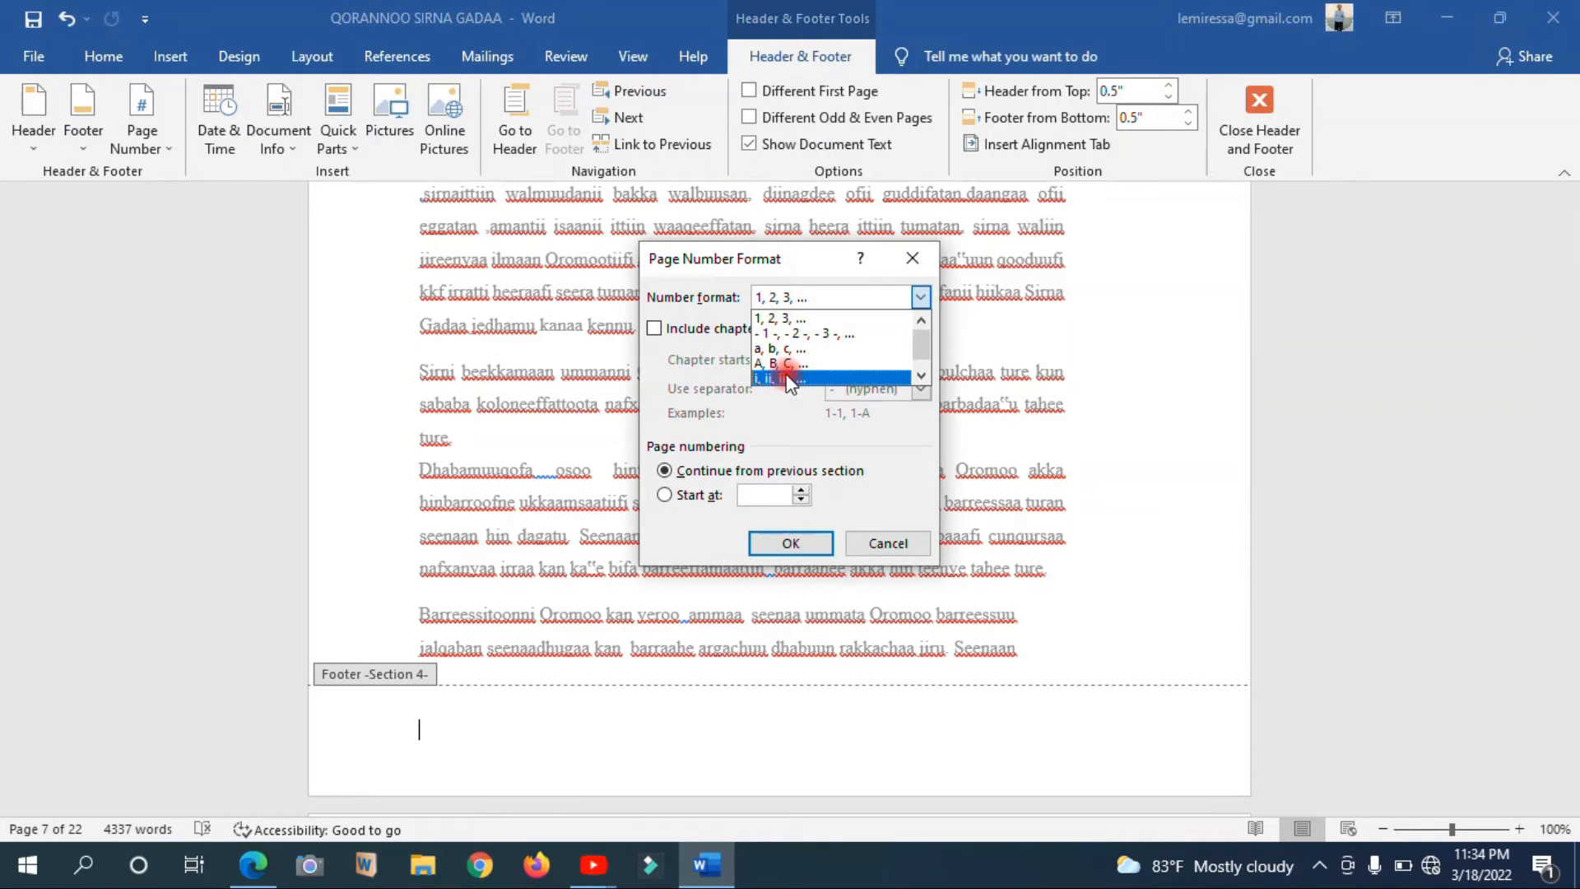
click(779, 319)
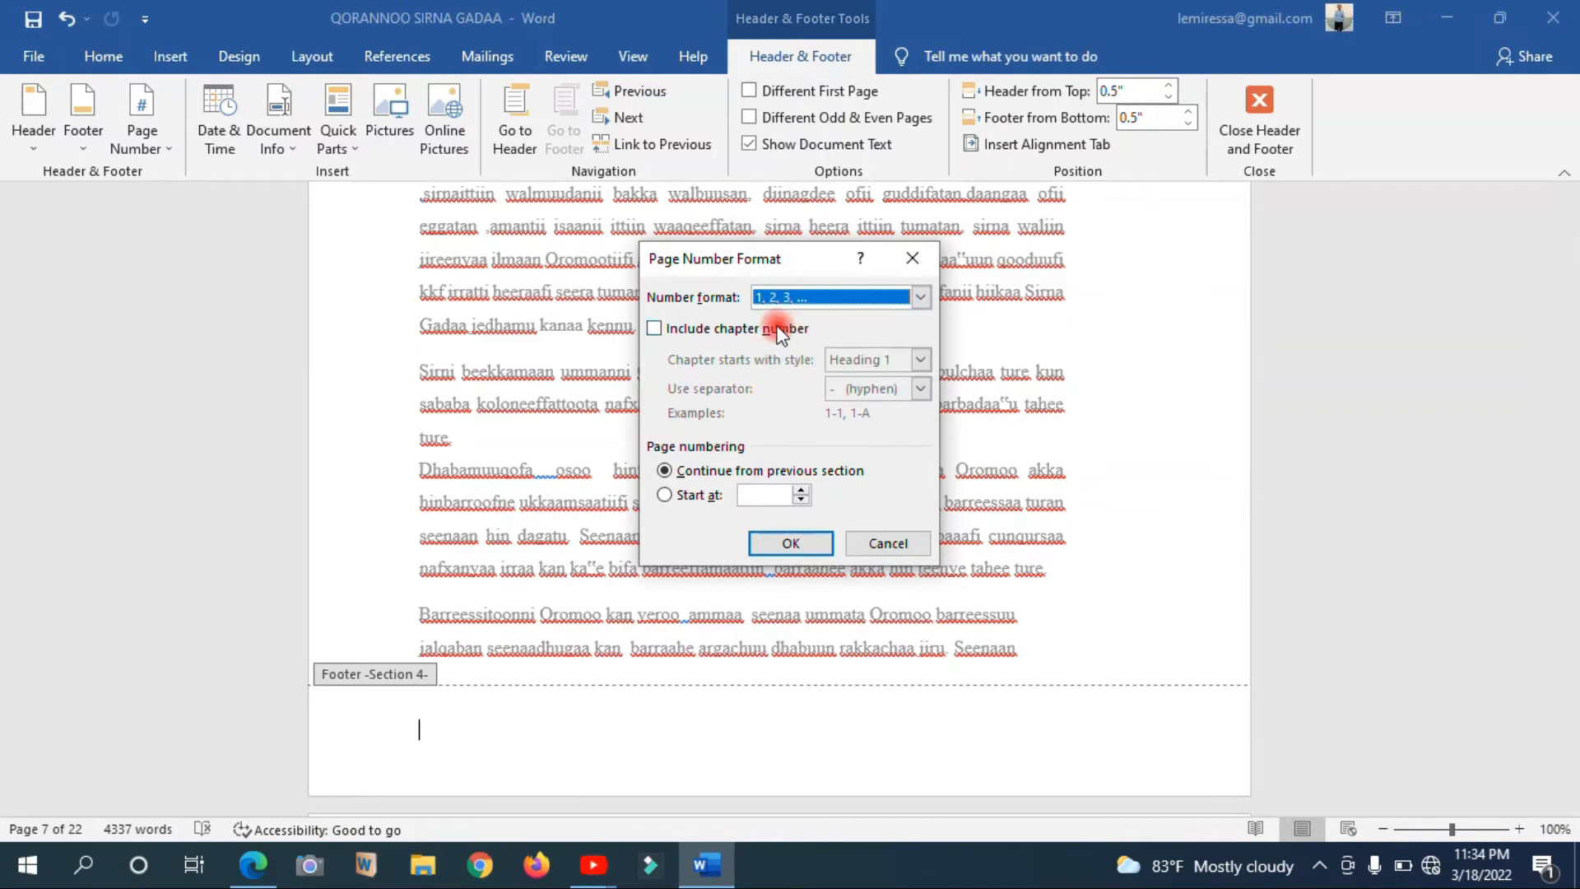
click(683, 496)
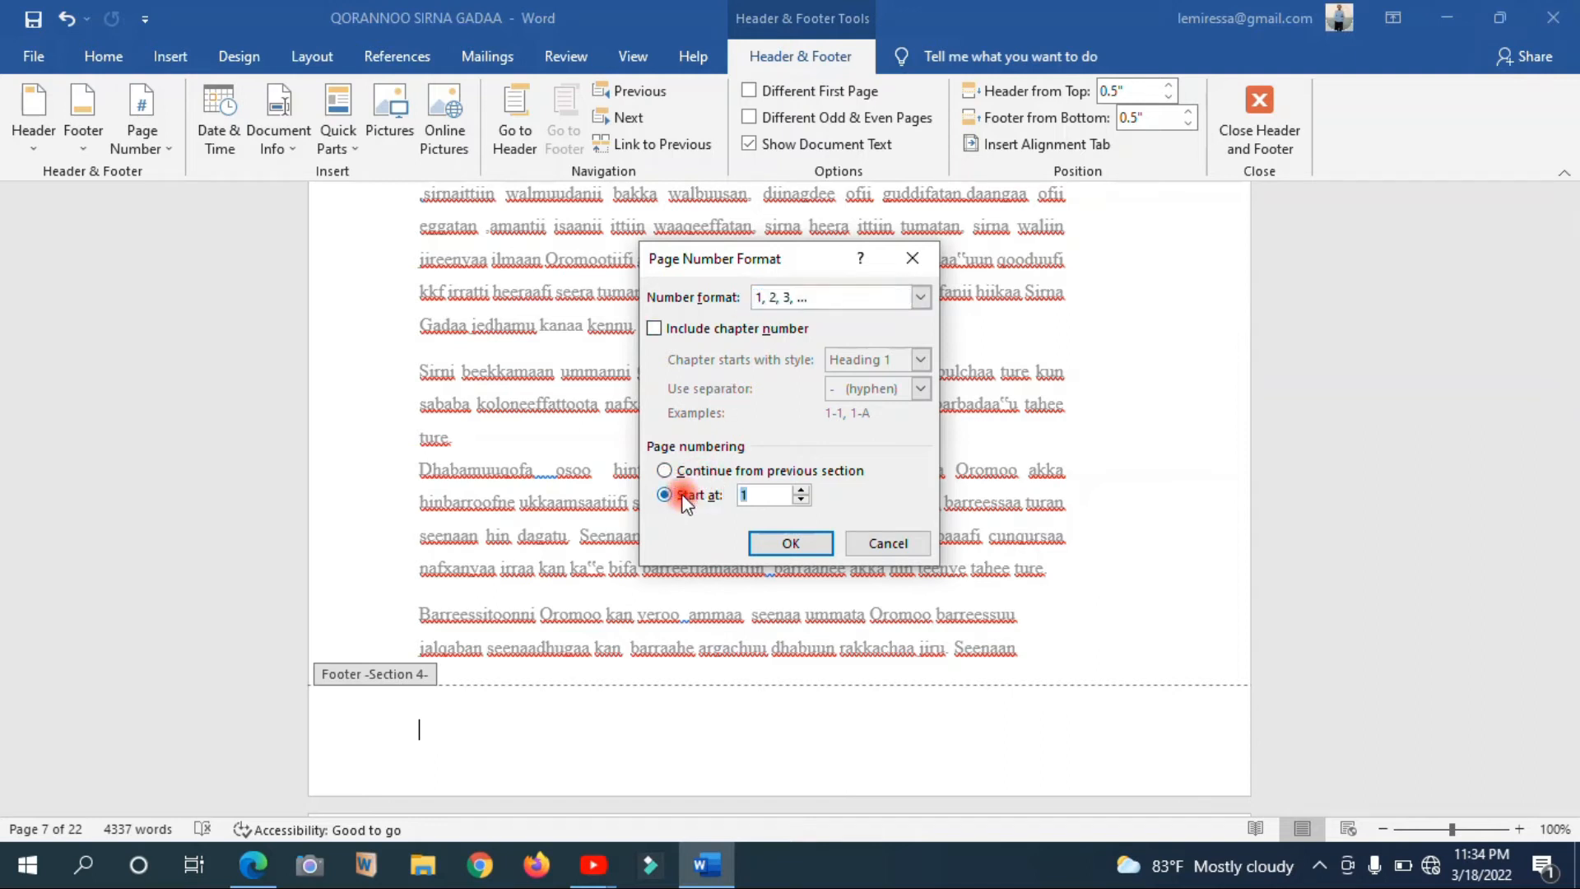
click(751, 496)
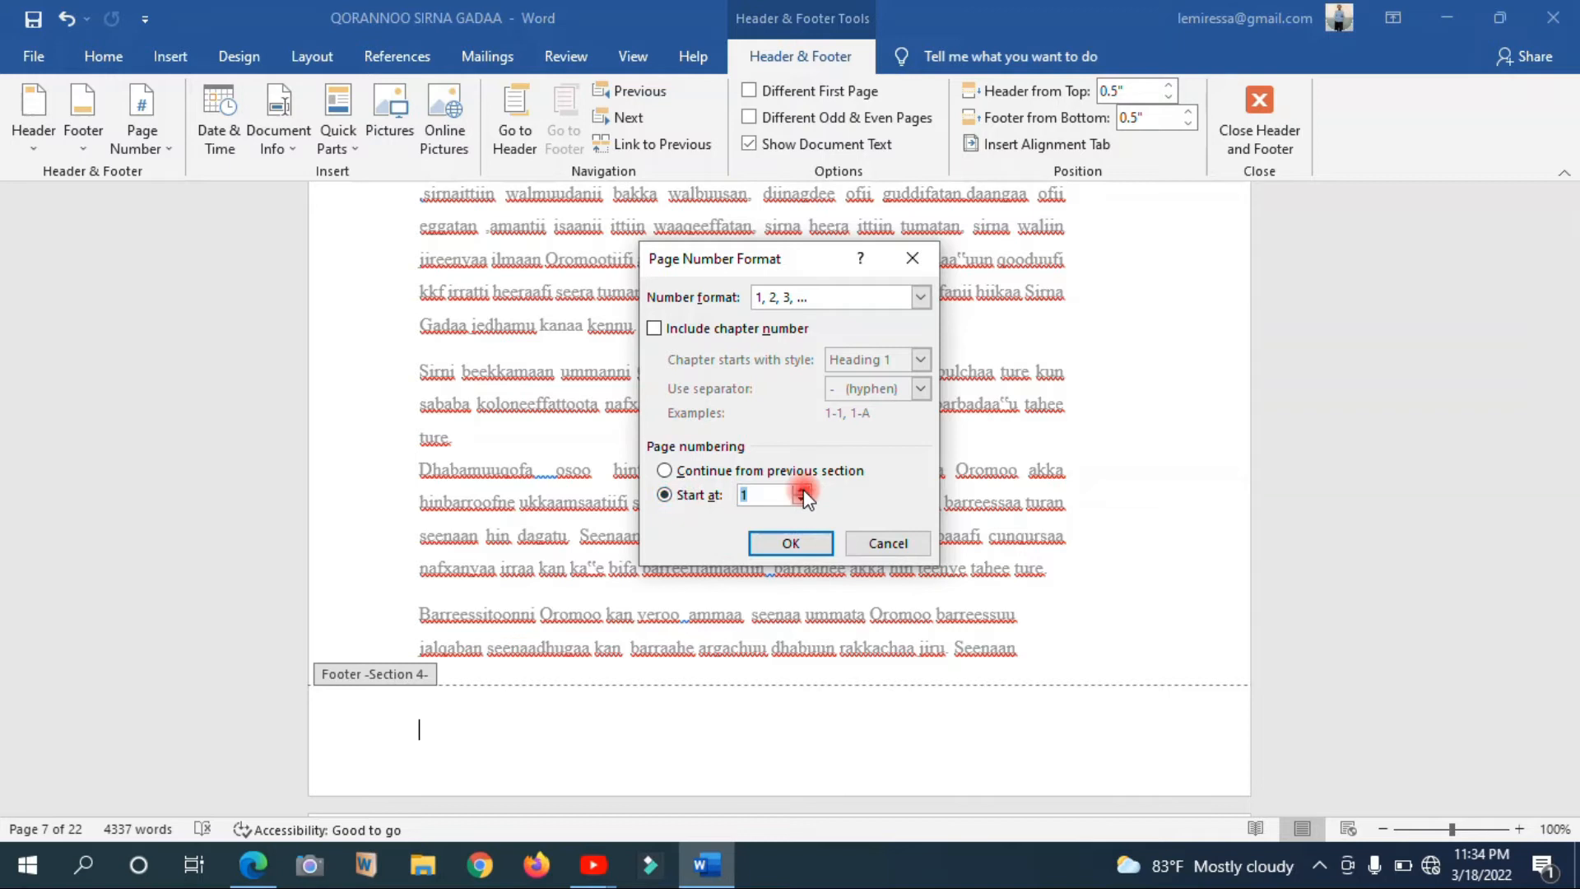
click(757, 498)
key(BackSpace)
text(5)
key(BackSpace)
click(770, 539)
click(790, 547)
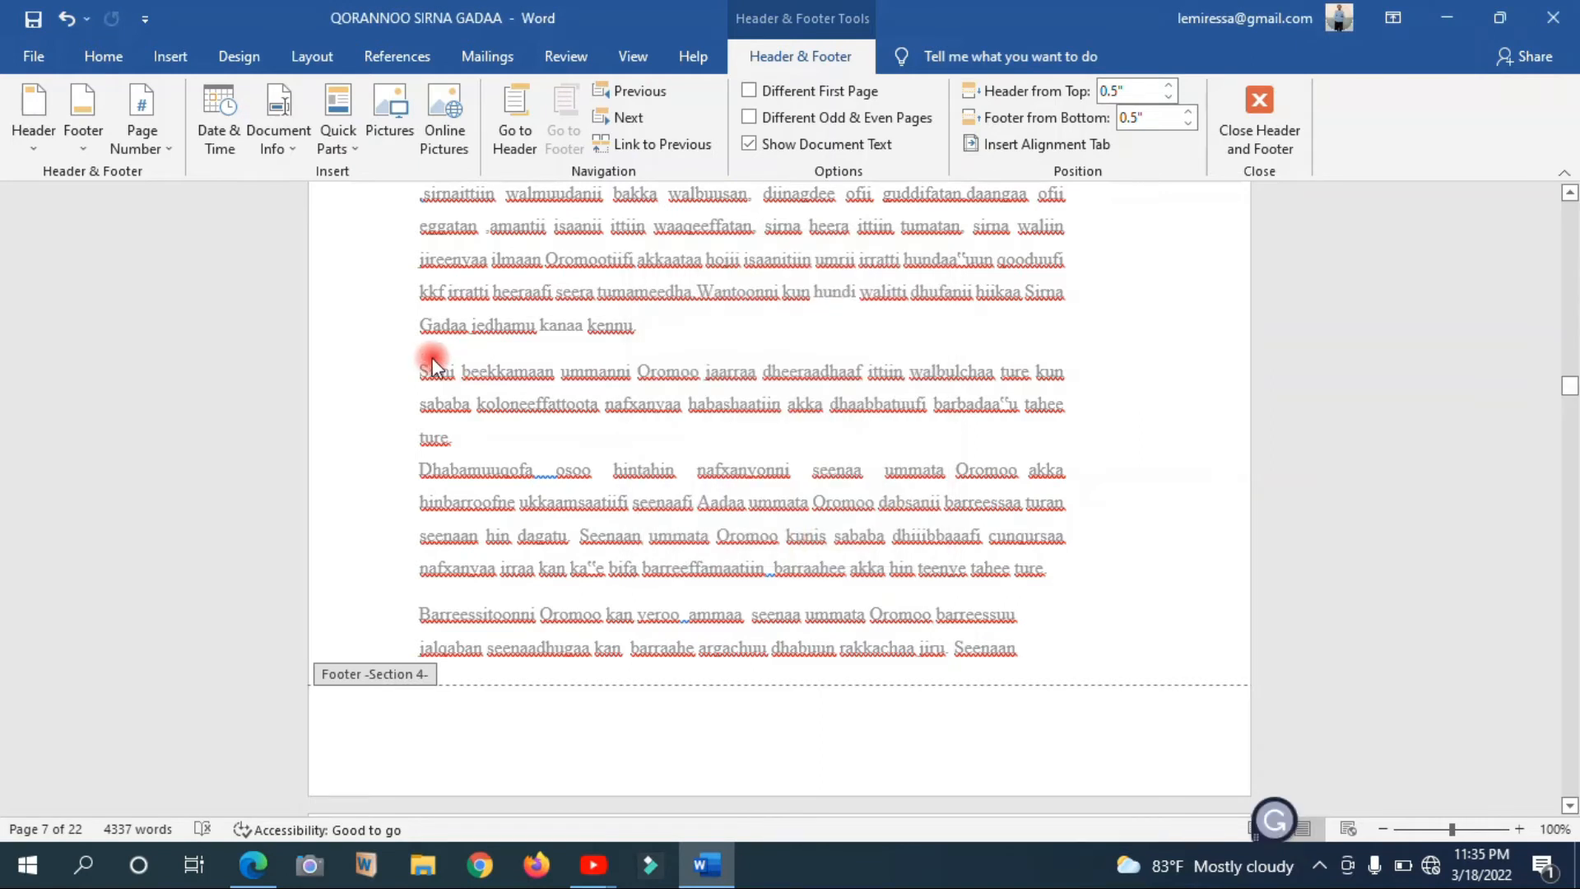
Add a Plain Number 2 page number at the bottom of the chapter section's pages and leave footer editing
click(152, 132)
mouse_move(227, 201)
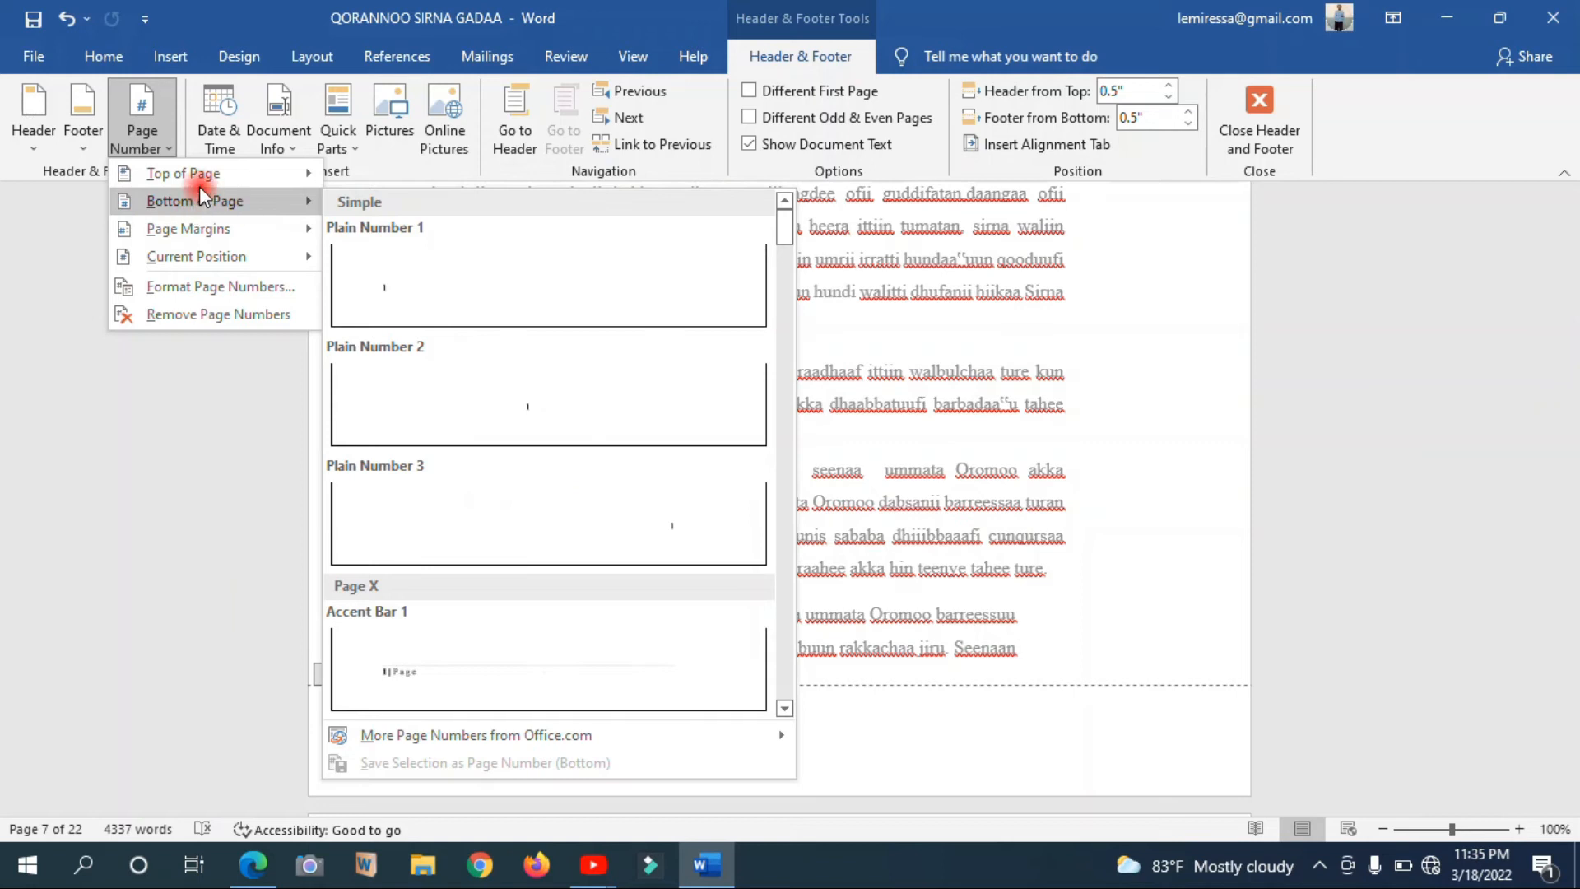
mouse_move(195, 176)
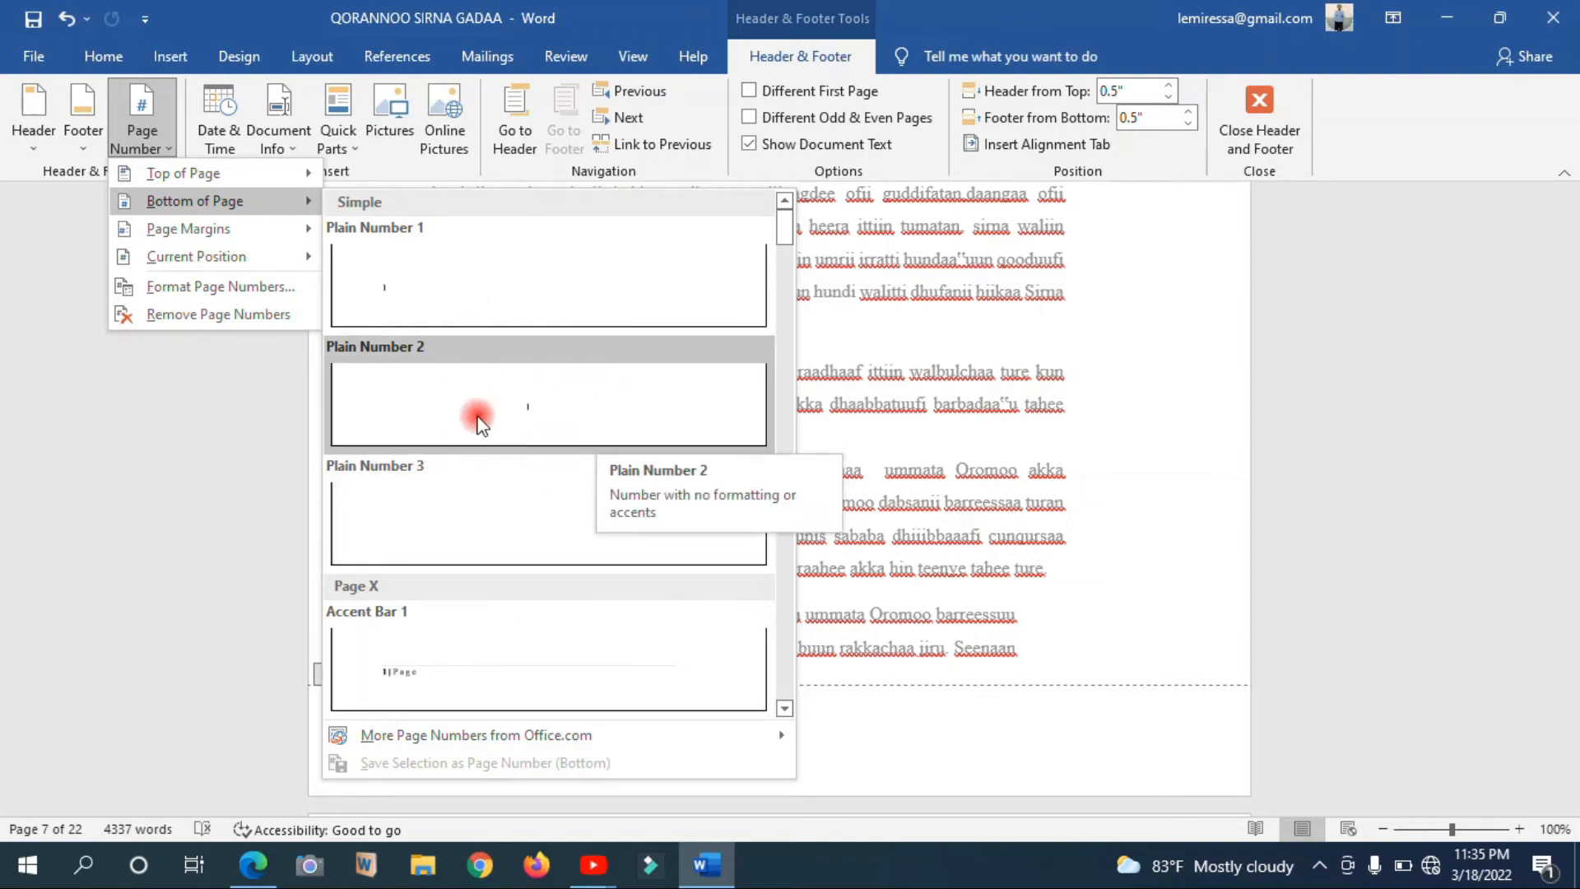
click(515, 415)
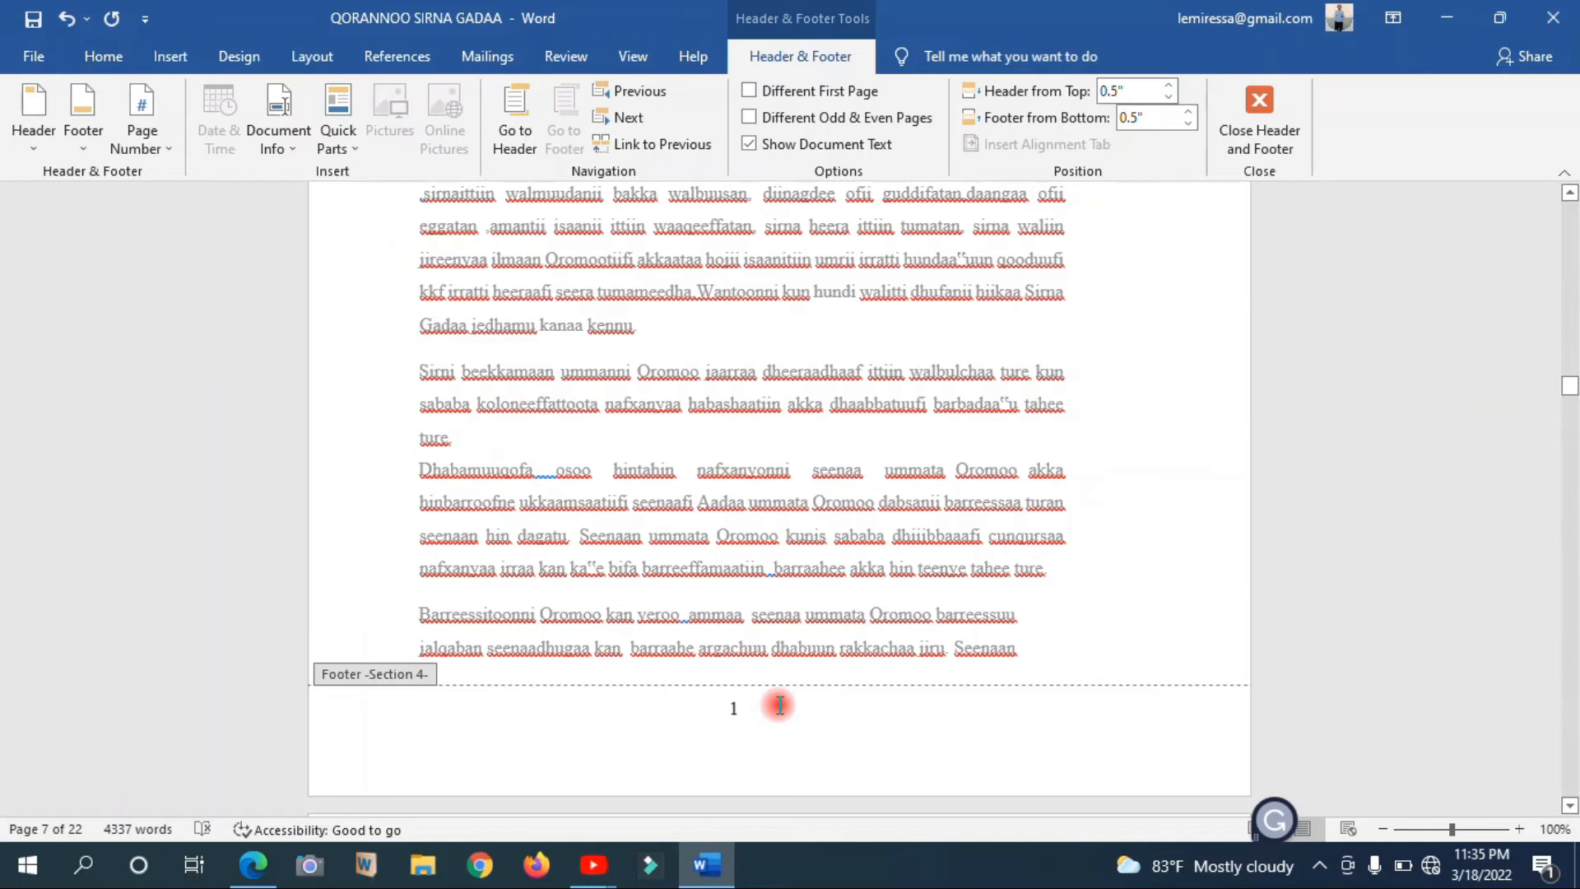
key(Down)
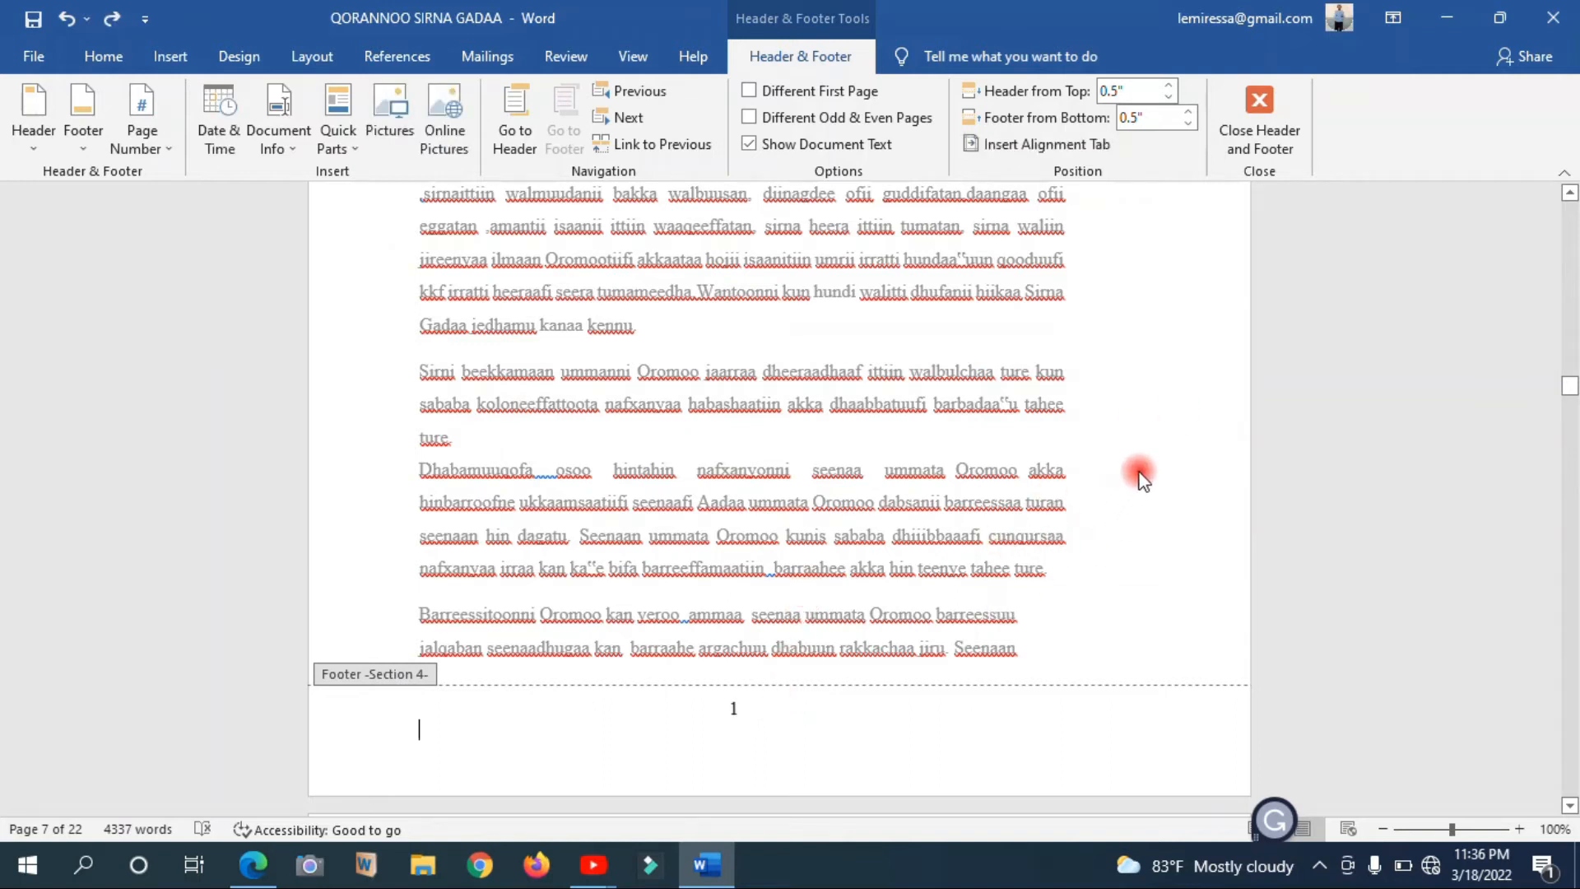
click(1270, 91)
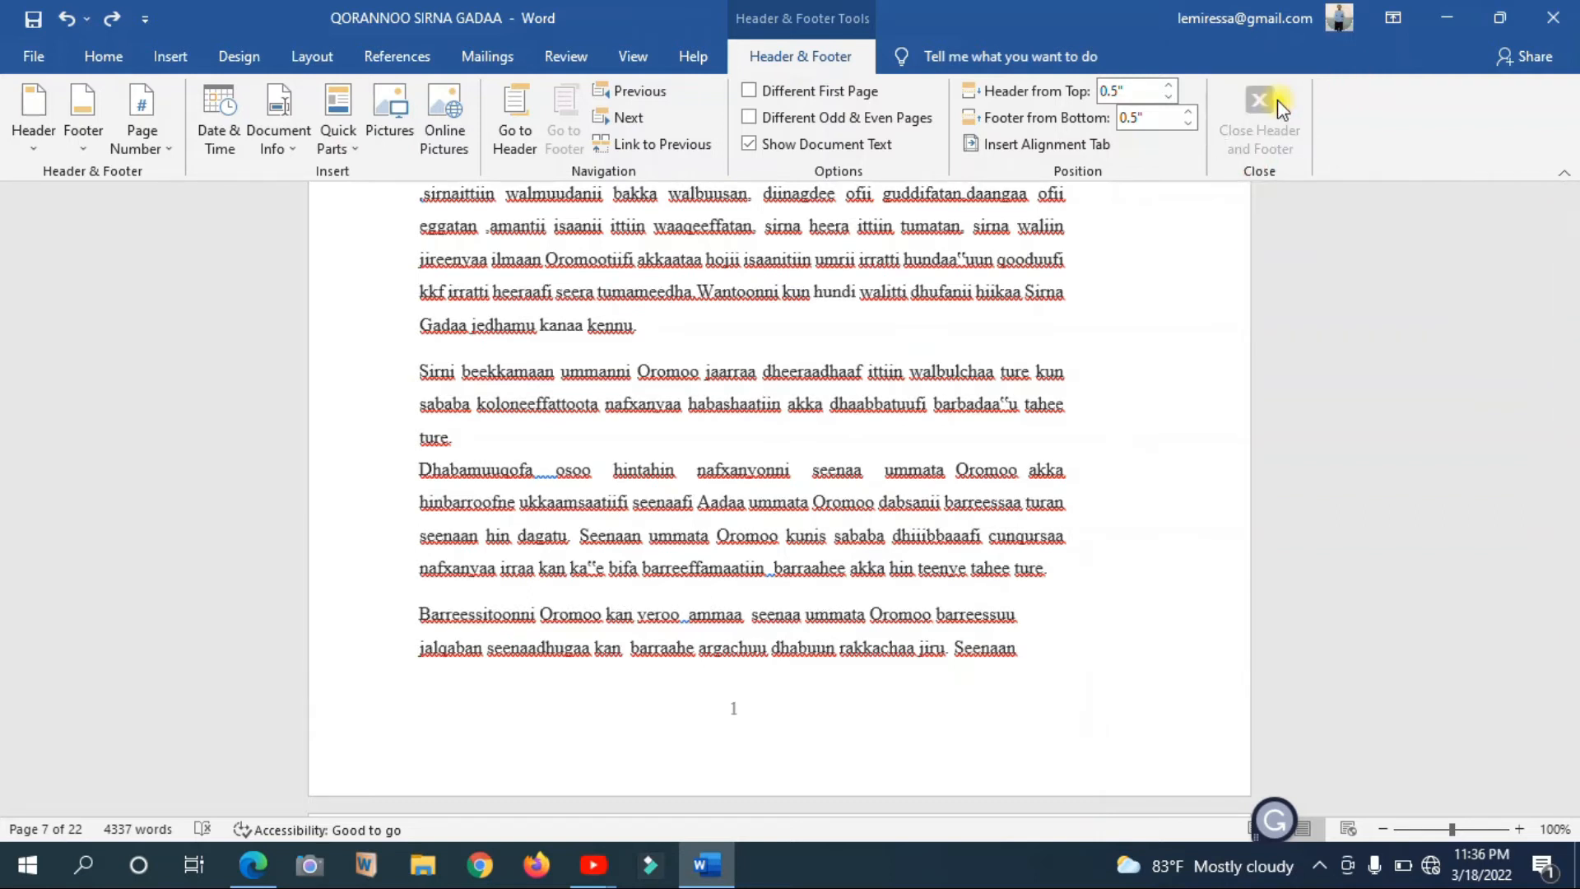
Check the footer page numbers across the first chapter's pages, and return to the Baafata table of contents in the preliminary pages
click(925, 632)
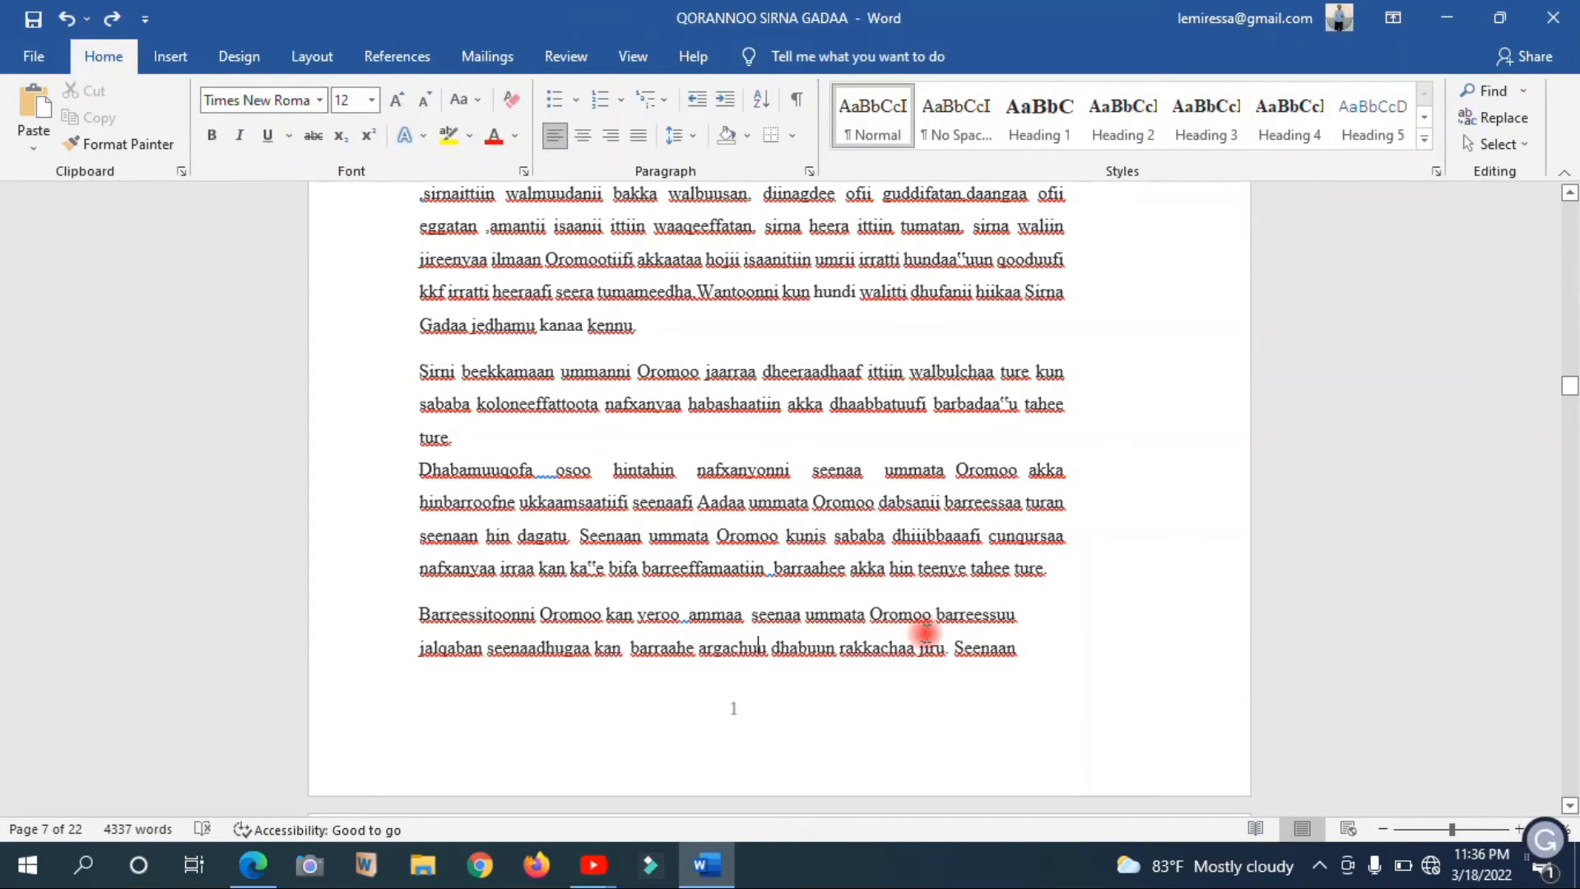
scroll(925, 632, down, 5)
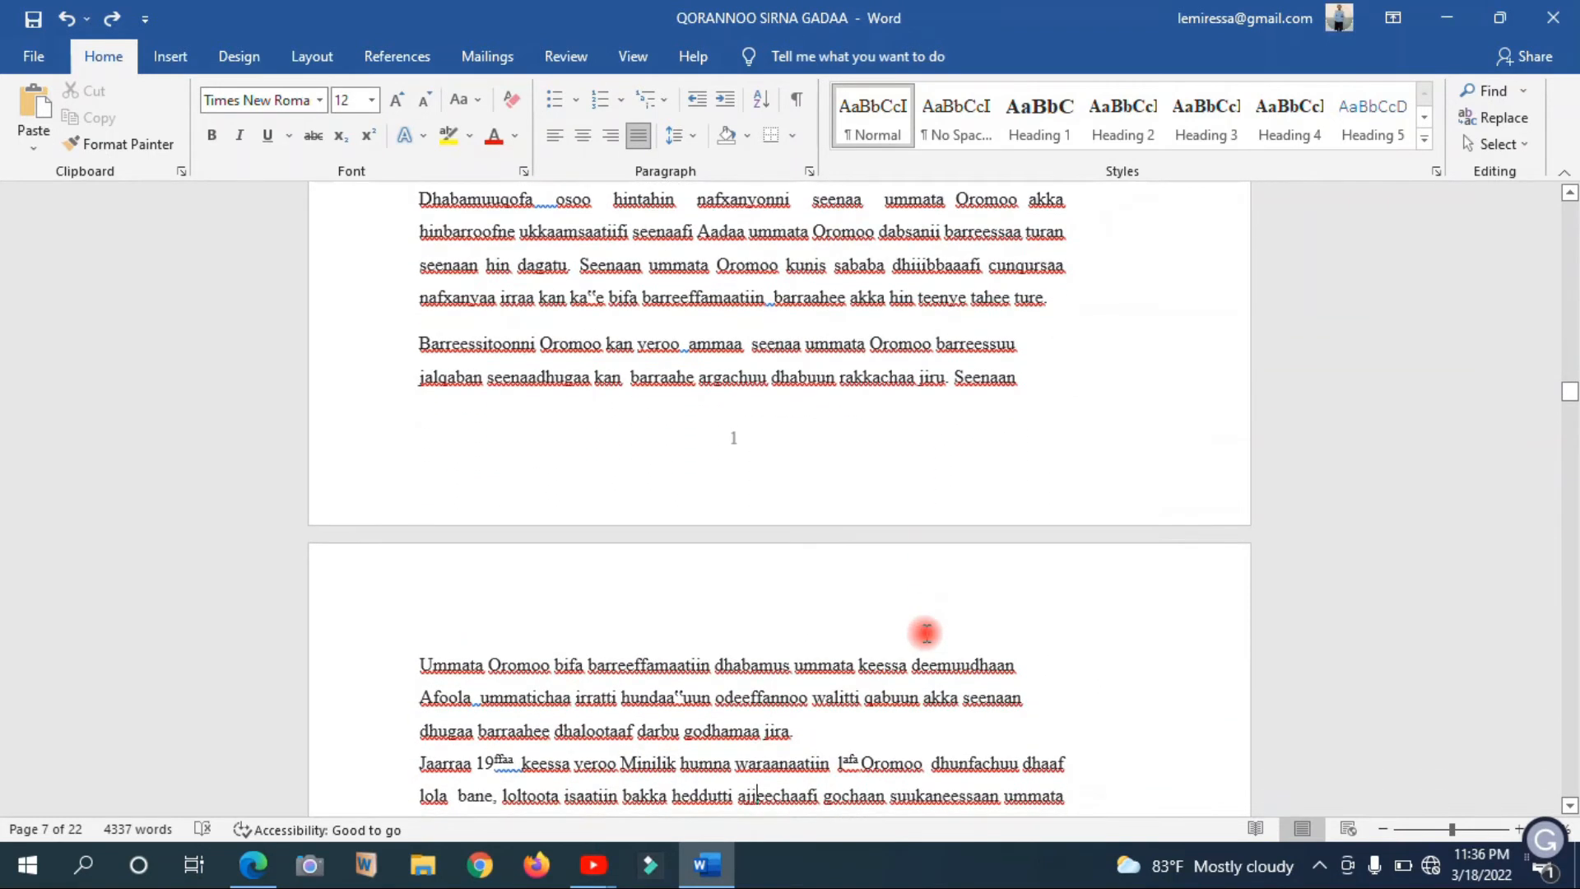
scroll(925, 632, down, 4)
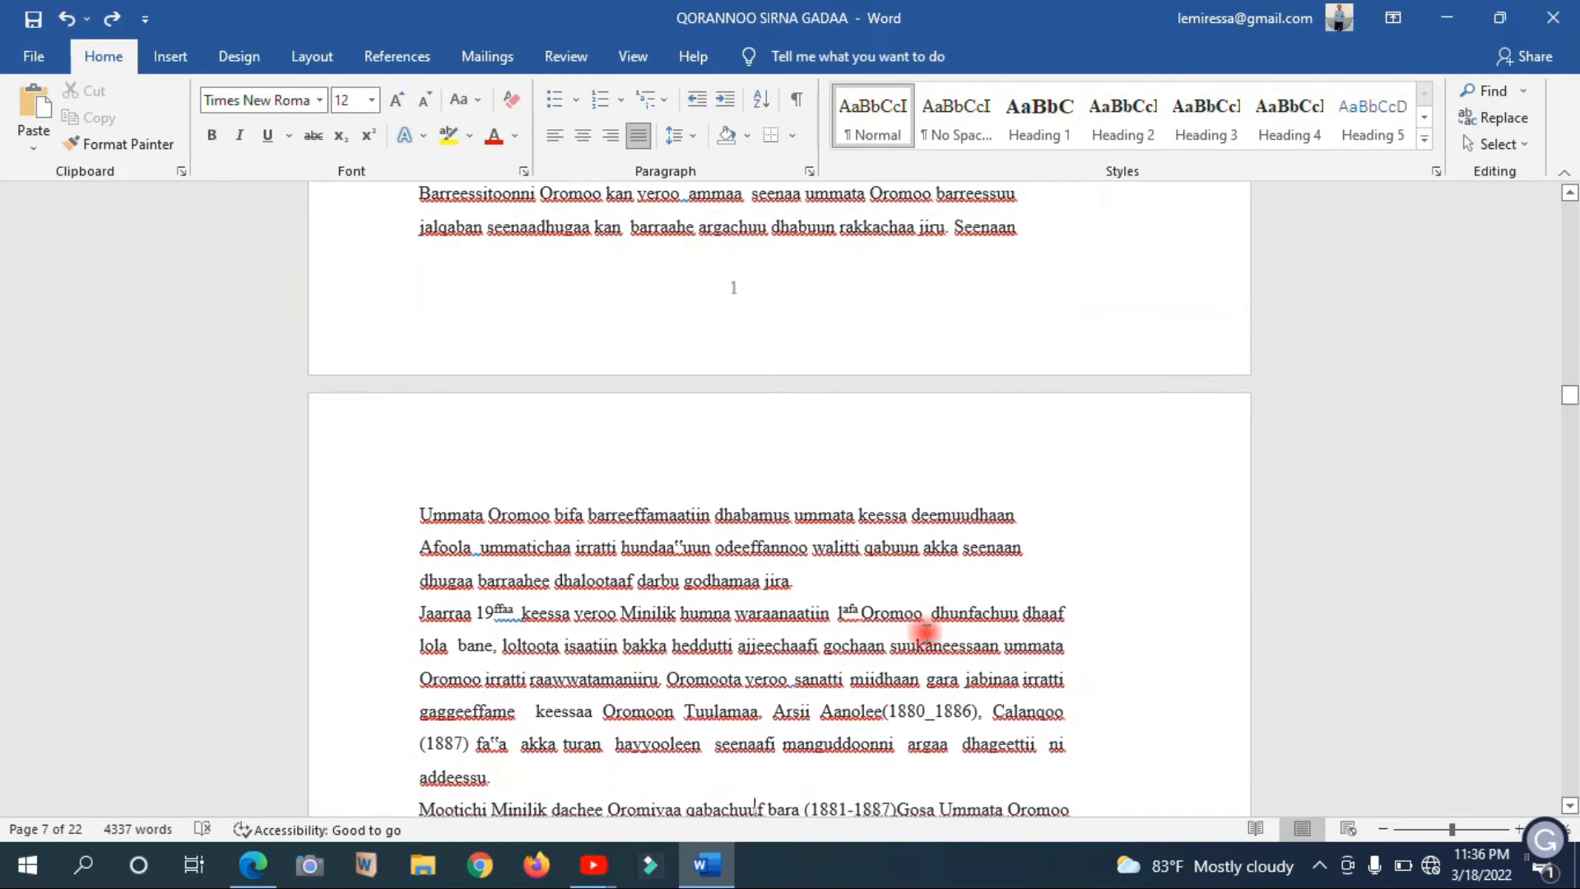
scroll(925, 632, down, 3)
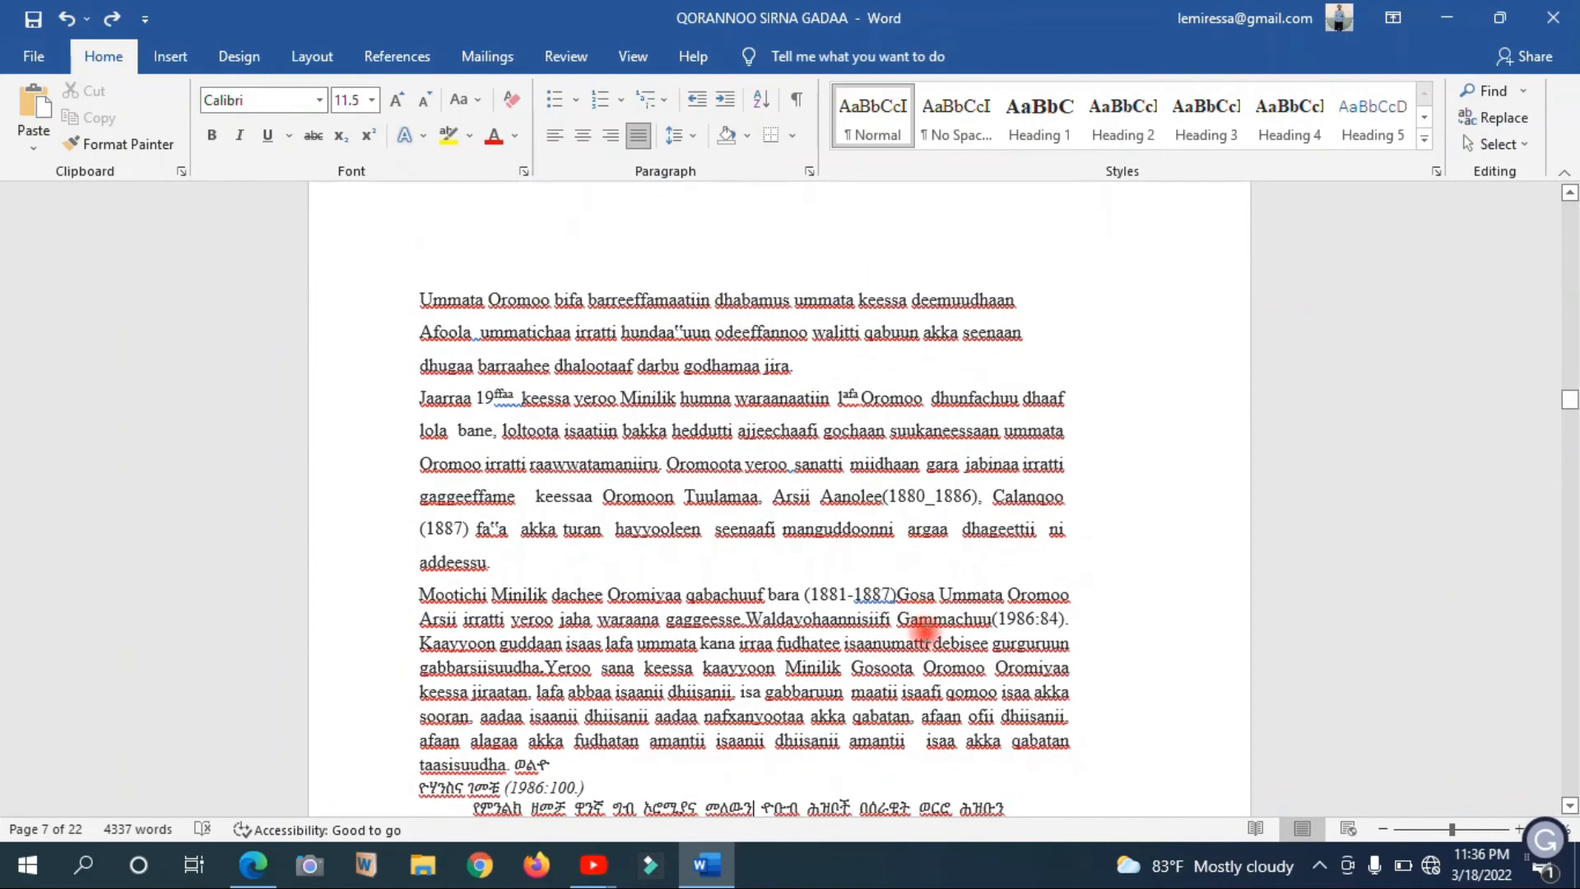
scroll(925, 633, down, 9)
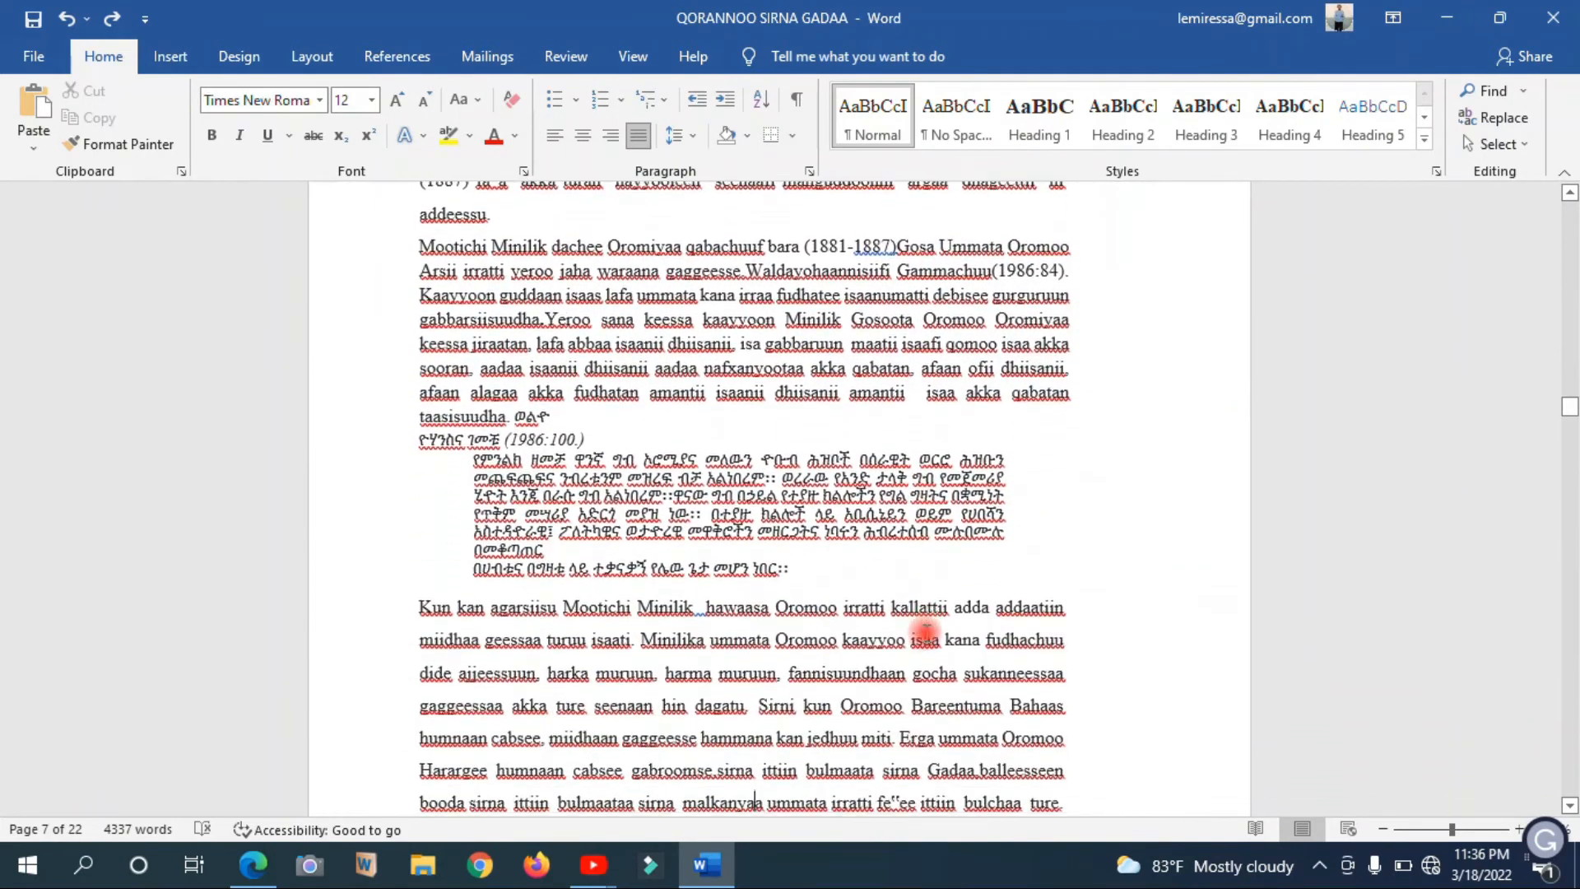
scroll(925, 632, down, 4)
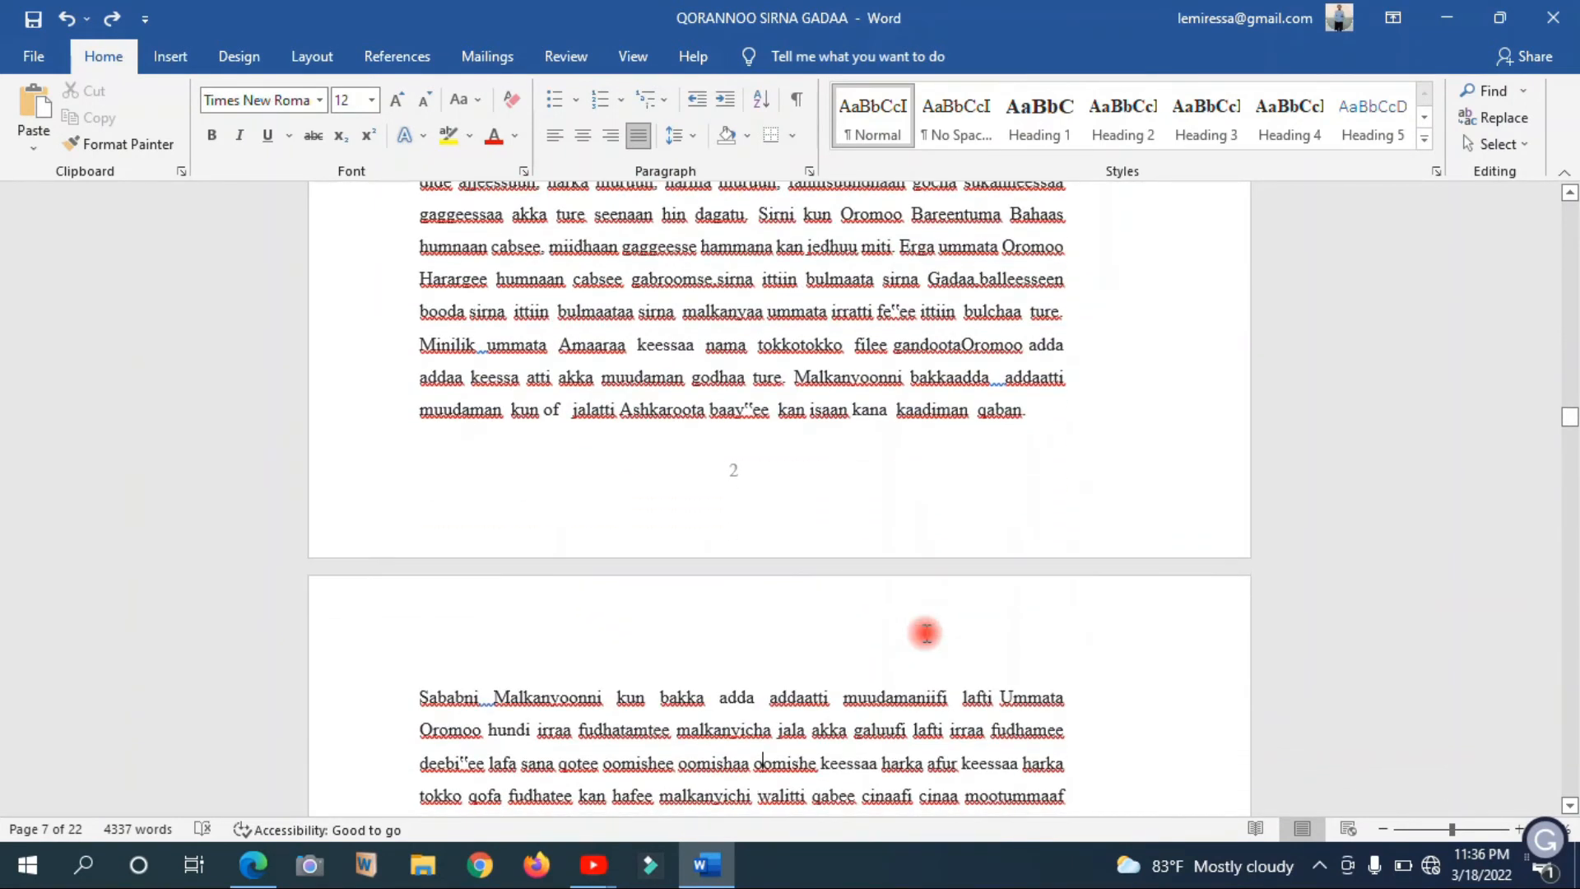
scroll(925, 632, down, 17)
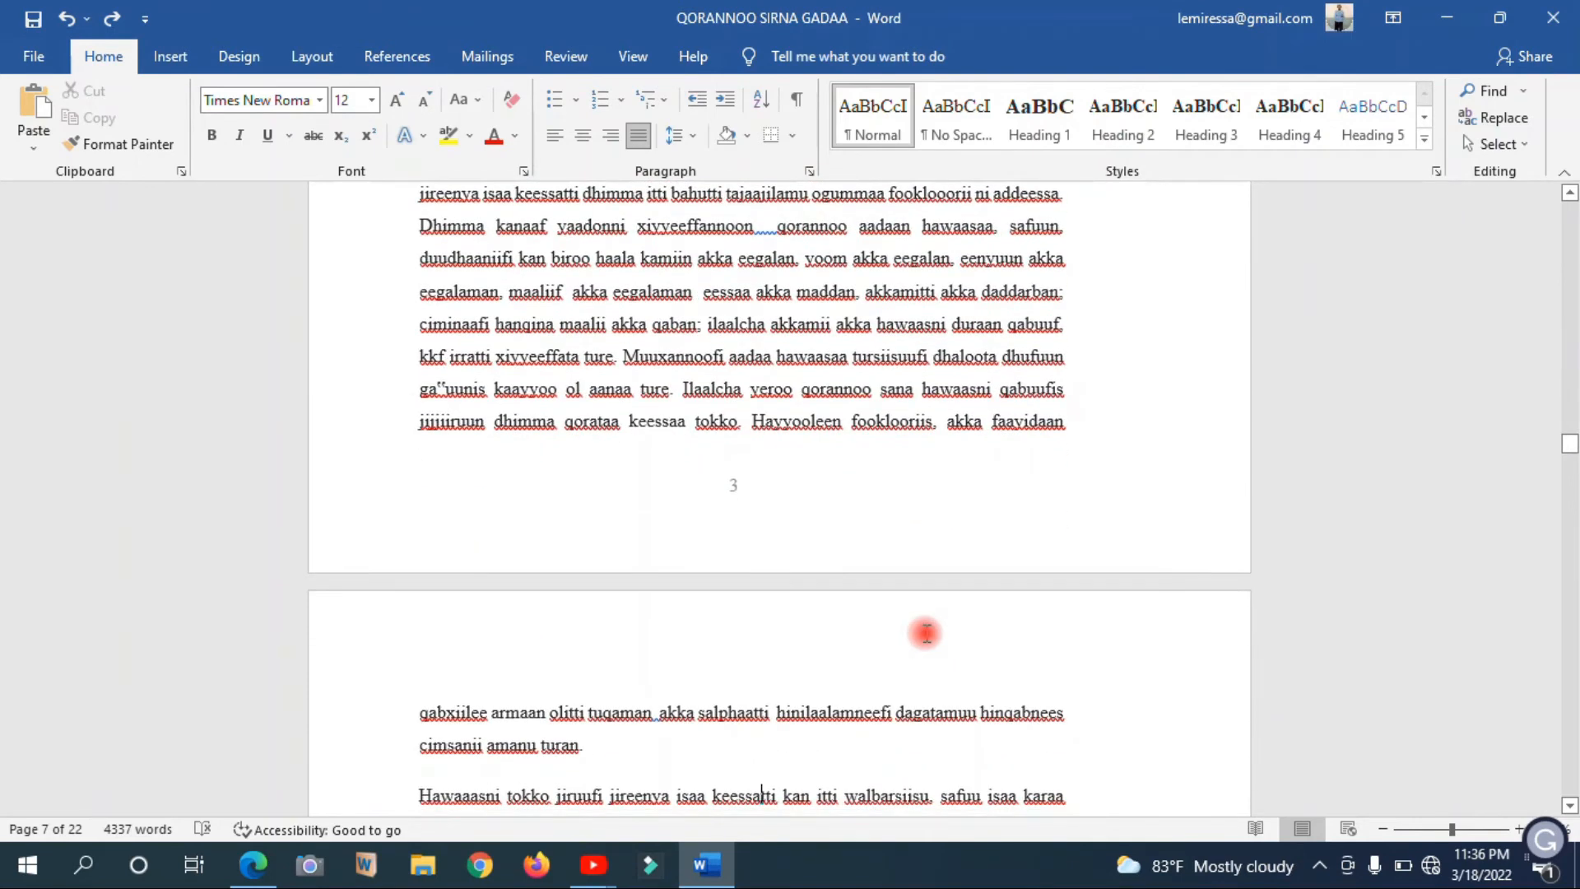
scroll(925, 633, up, 17)
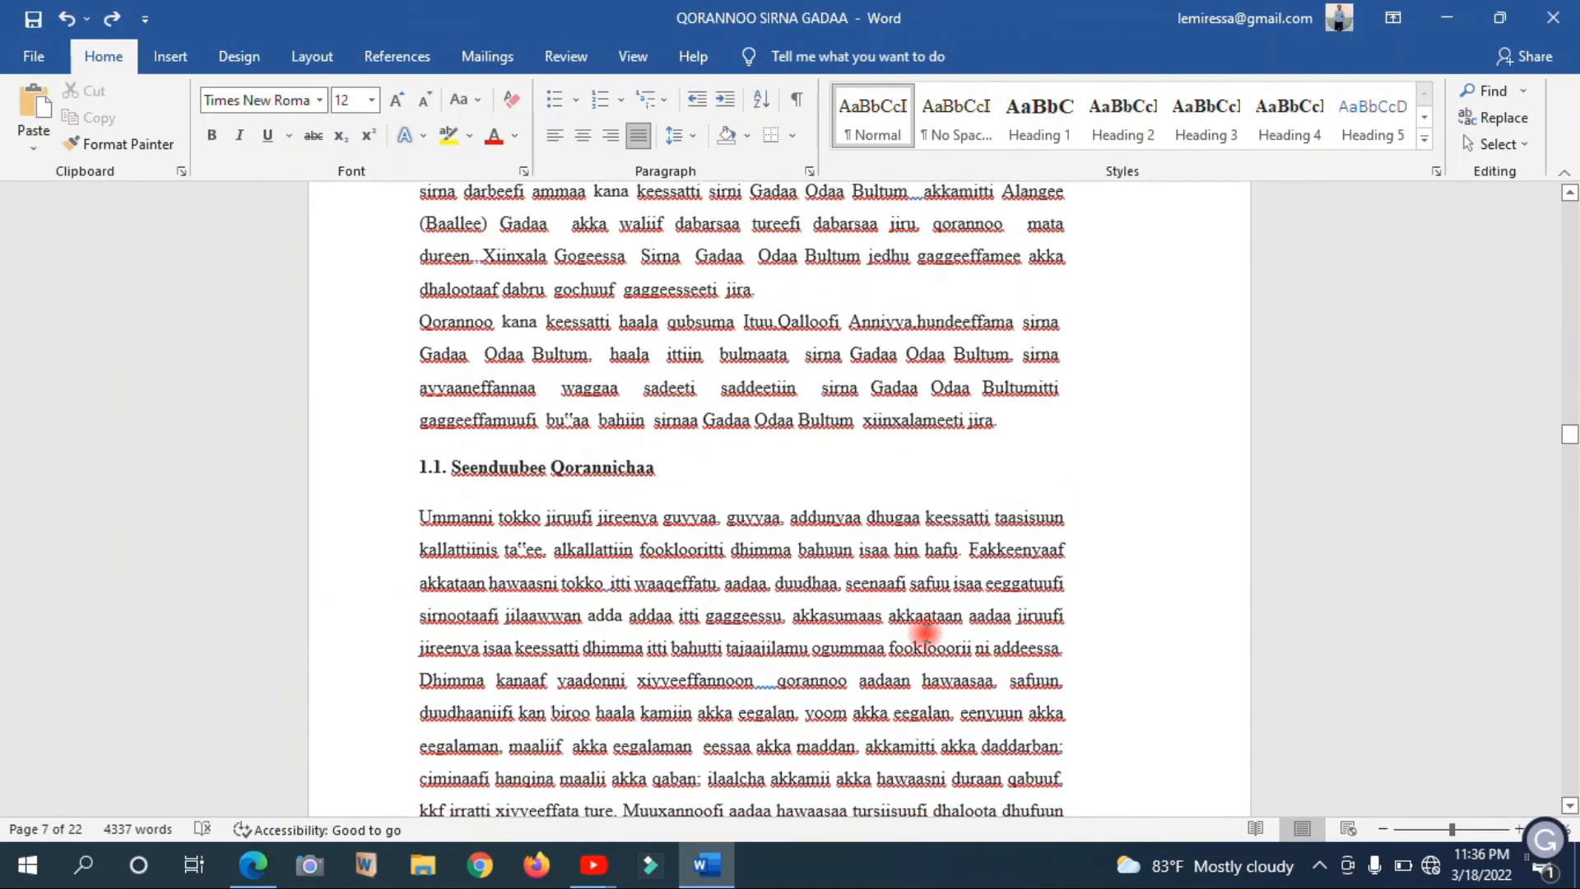
scroll(925, 638, up, 4)
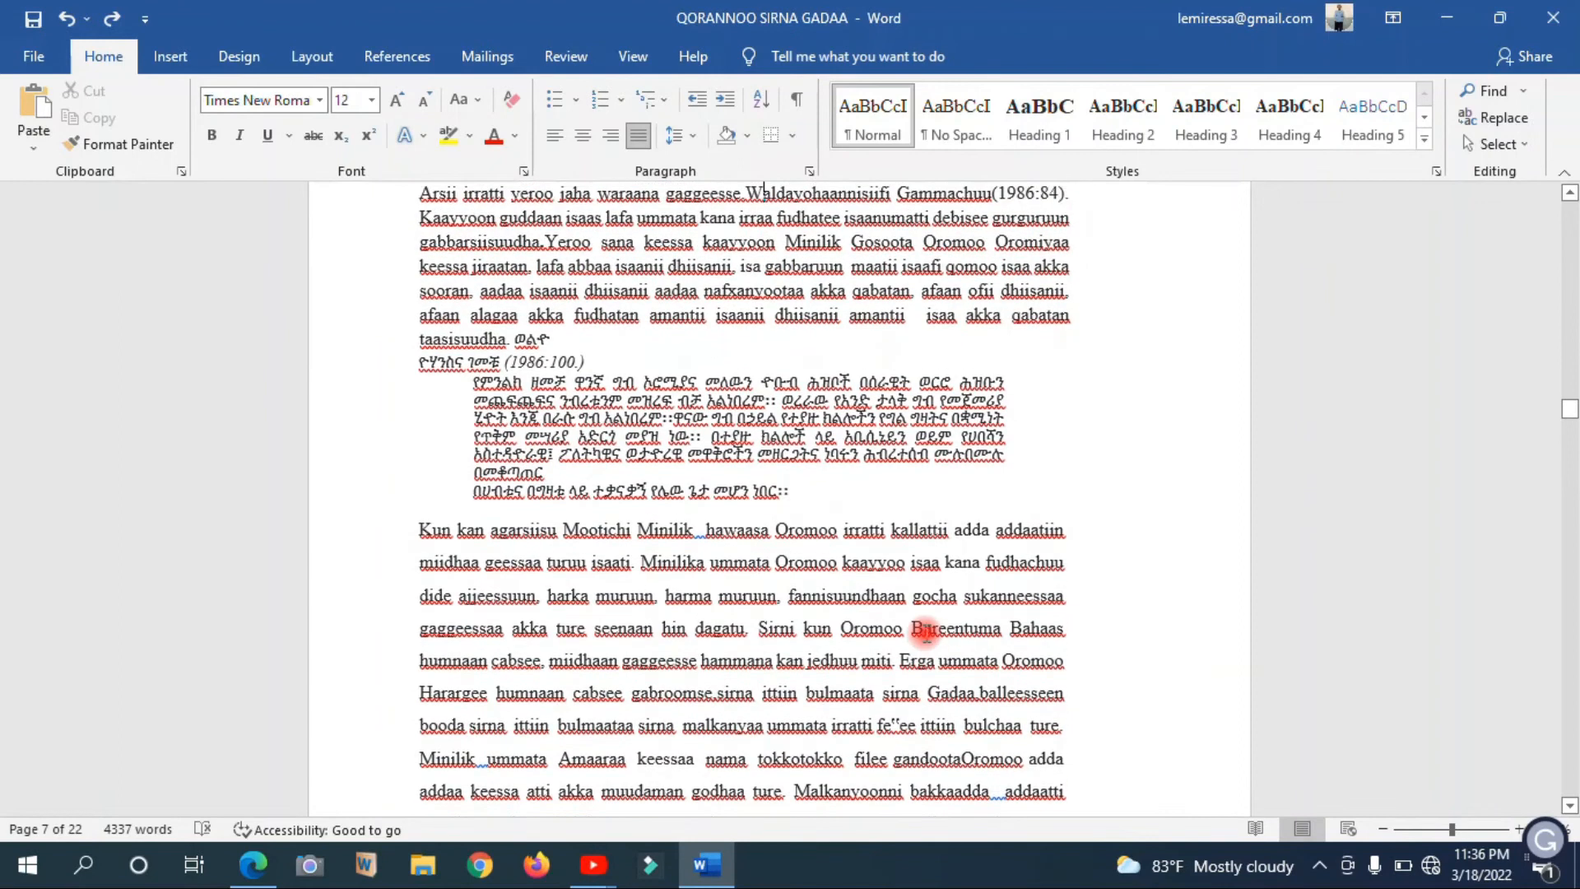
scroll(925, 632, up, 20)
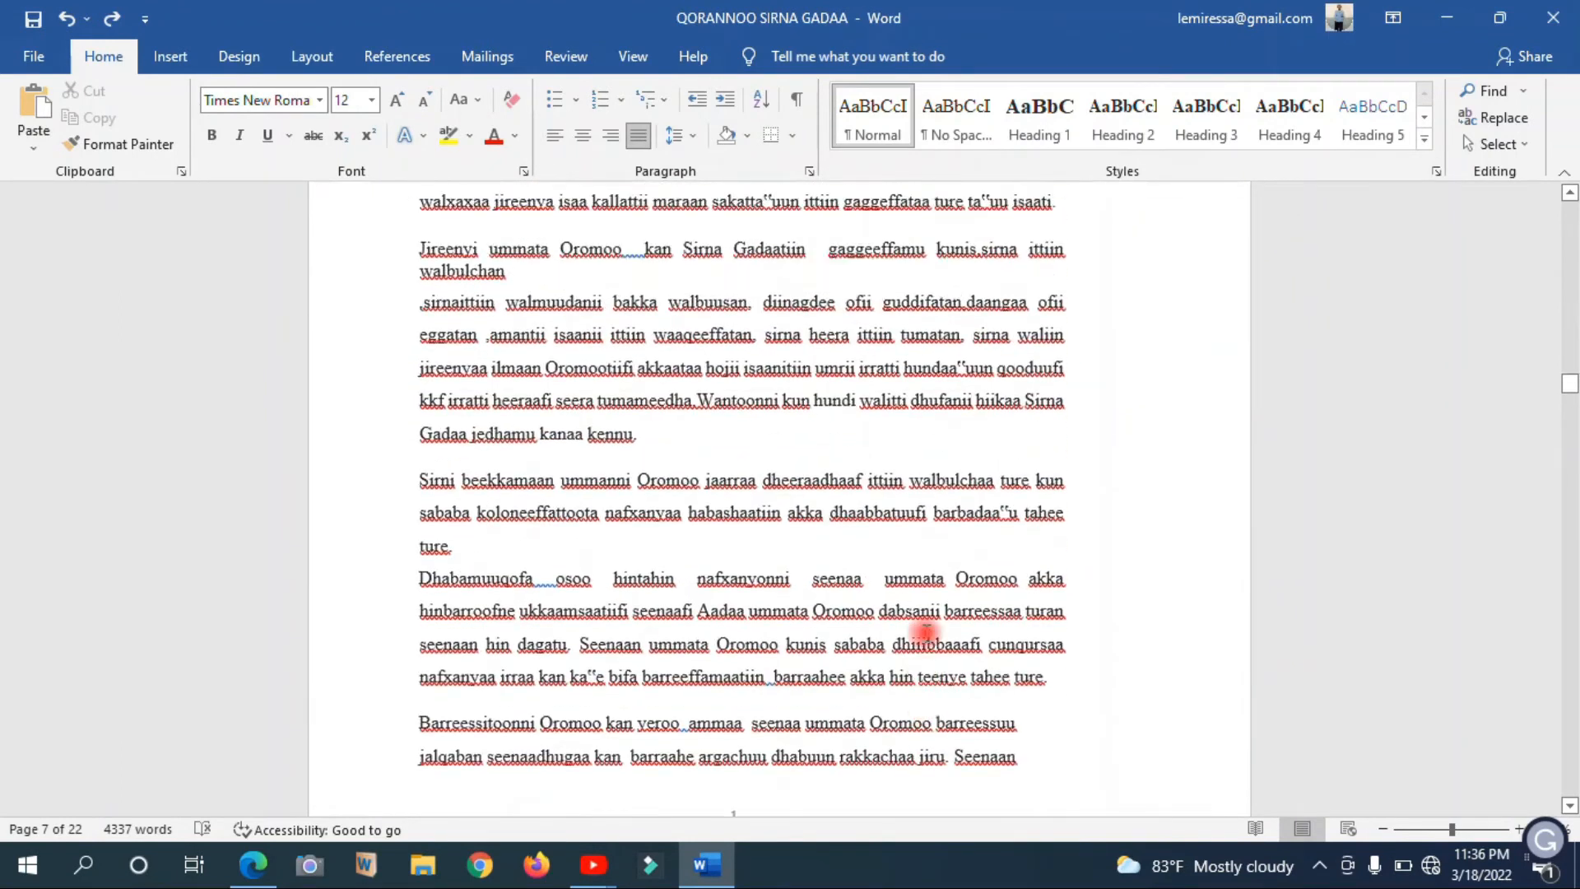
scroll(925, 632, up, 20)
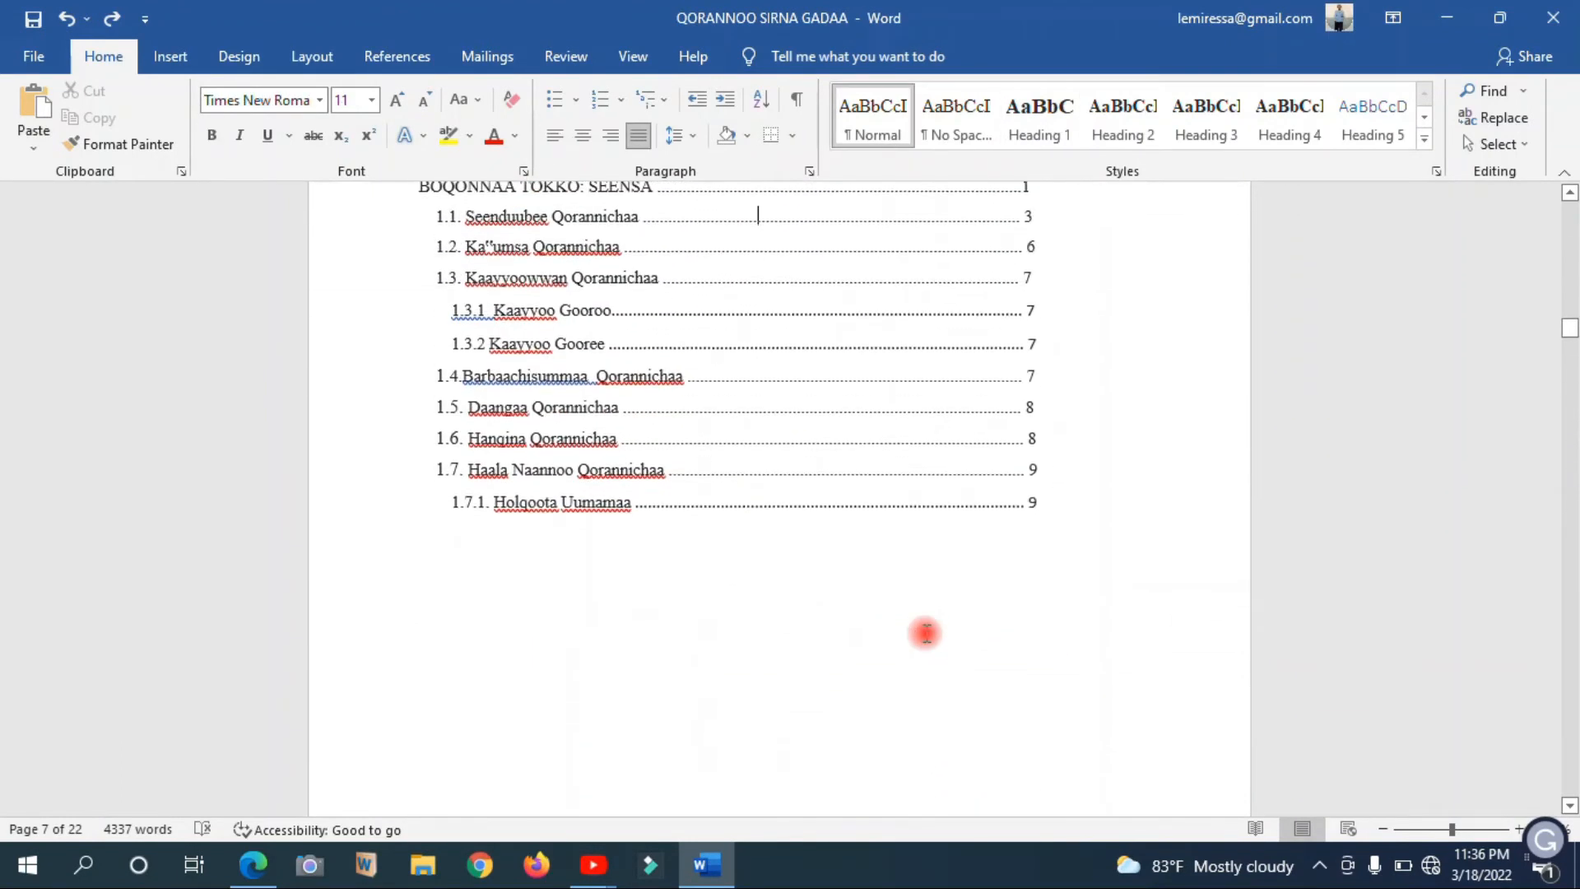
scroll(925, 632, up, 20)
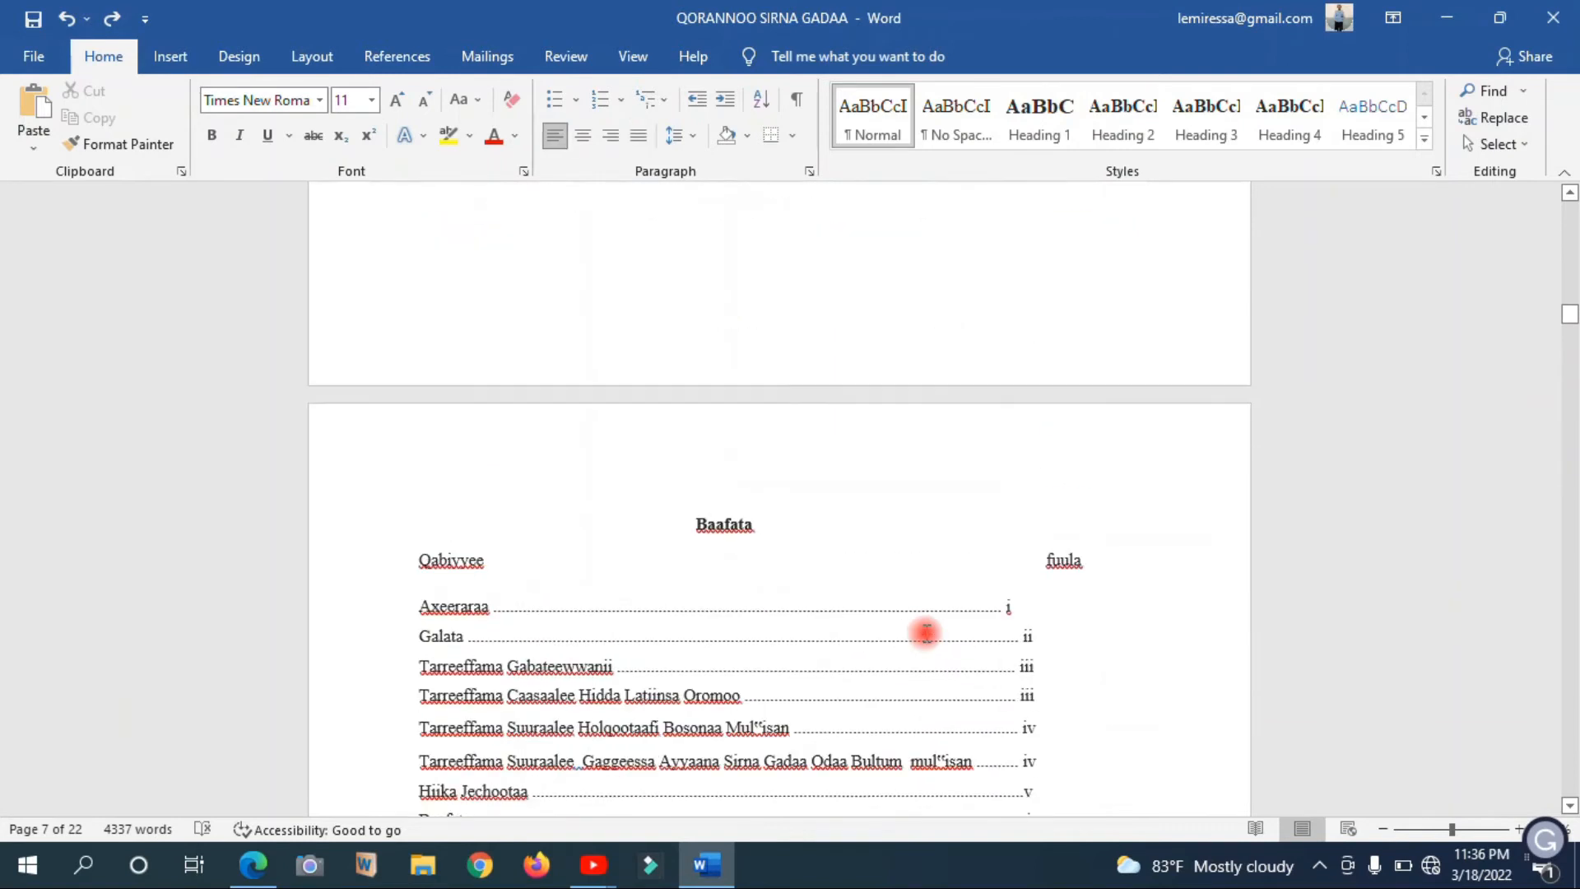
Look back through the preliminary pages from the Baafata table of contents to the thesis's cover page
scroll(925, 633, up, 20)
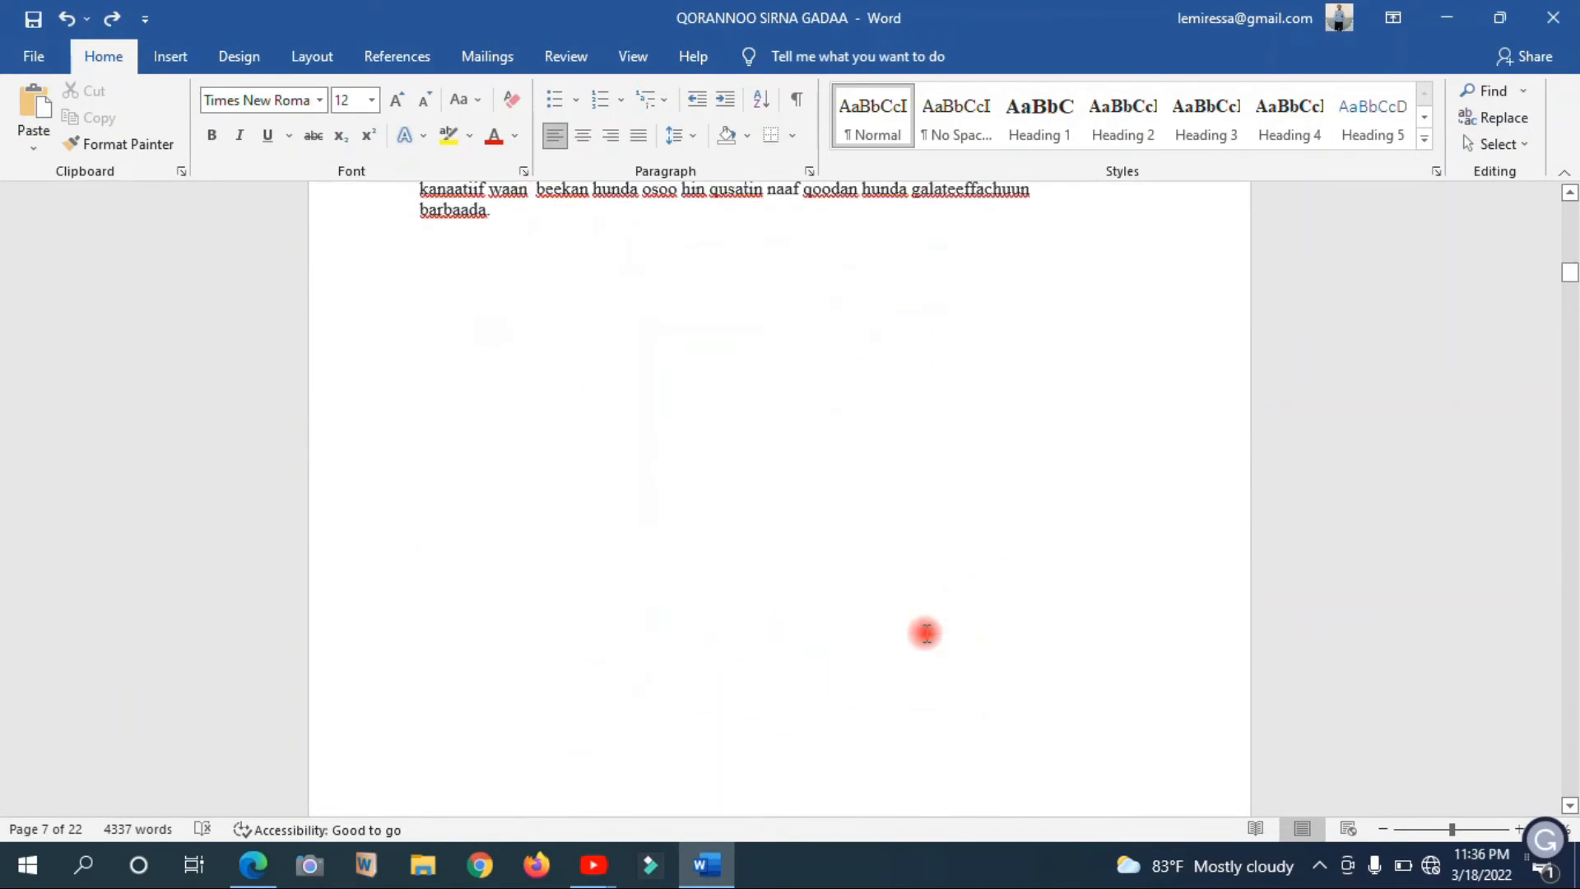
key(Down)
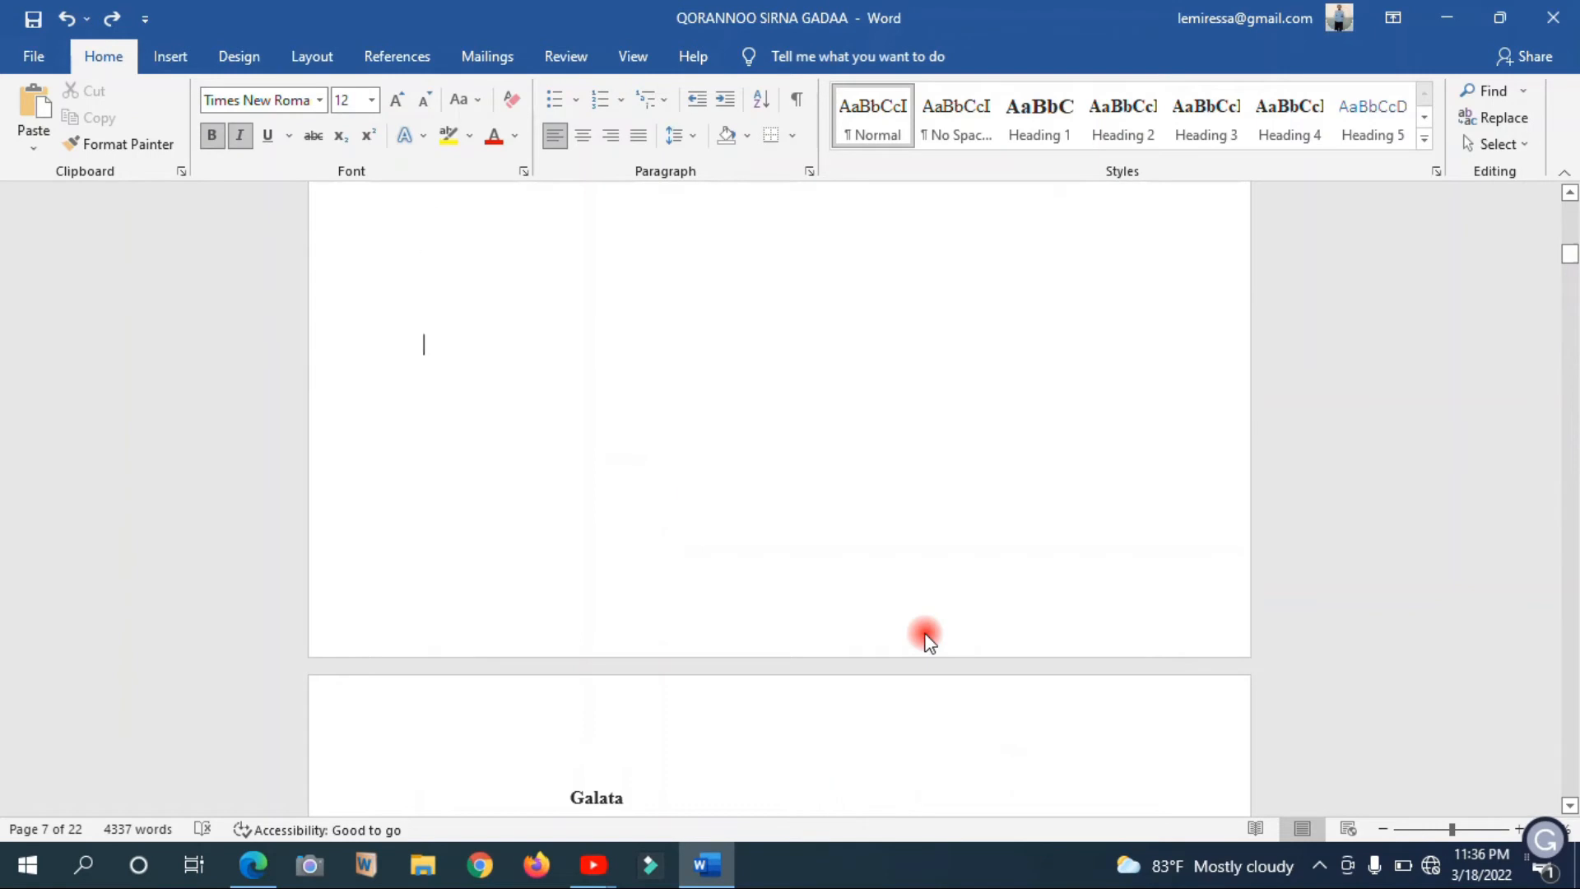
key(Down)
key(Up)
key(Up)
key(Up)
key(Up)
key(Up)
key(Up)
key(Up)
key(Up)
key(Up)
key(Up)
key(Up)
key(Up)
key(Up)
key(Up)
key(Up)
key(Up)
key(Up)
key(Up)
key(Up)
key(Up)
key(Up)
key(Up)
key(Up)
key(Up)
key(Up)
key(Up)
key(Up)
key(Up)
key(Up)
key(Up)
key(Up)
key(Up)
key(Up)
key(Up)
key(Up)
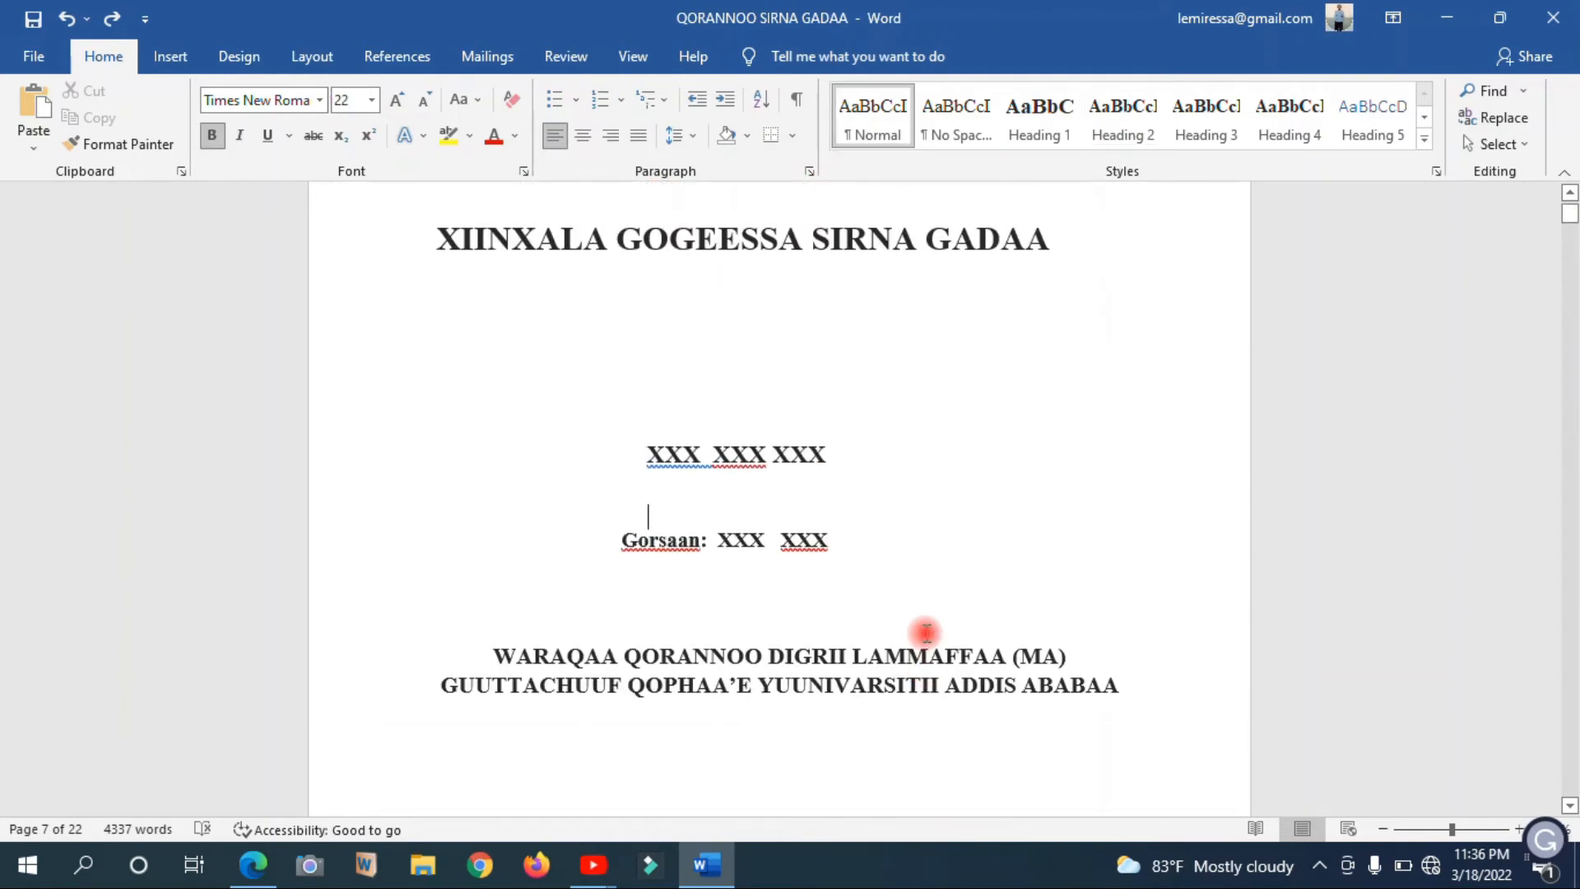
key(Down)
key(Down)
key(Down)
key(Down)
key(Down)
key(Down)
key(Down)
key(Down)
key(Down)
key(Down)
key(Down)
key(Down)
key(Down)
key(Down)
key(Down)
key(Down)
key(Down)
key(Down)
key(Down)
key(Down)
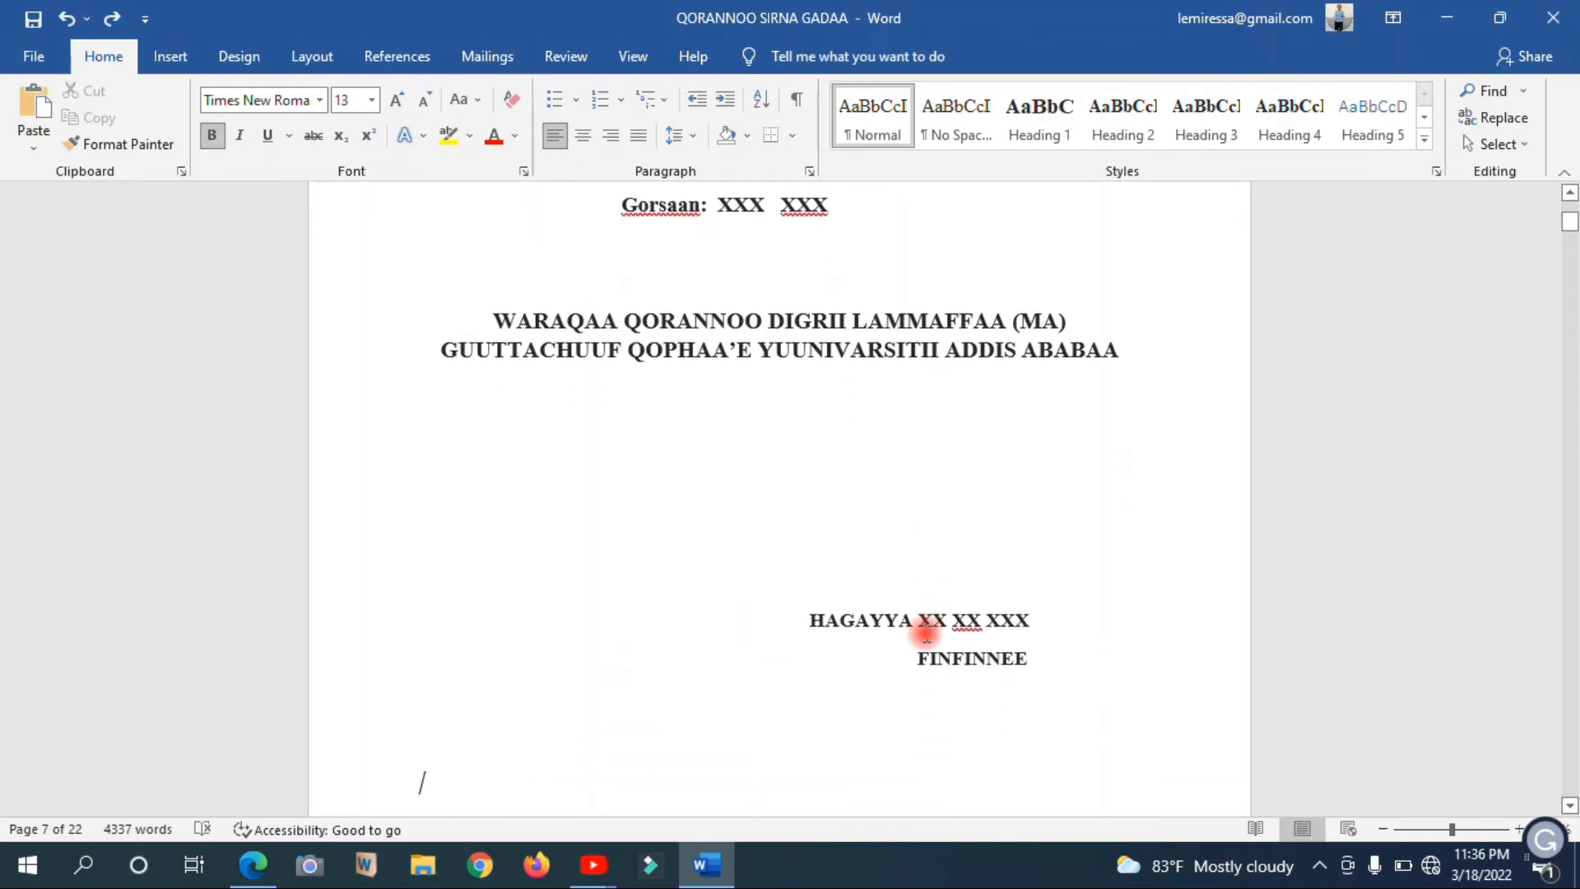
key(Down)
key(Down)
Insert a Next Page section break directly before the Axeeraraa heading, separating the cover page from the preliminary pages
click(435, 765)
key(Down)
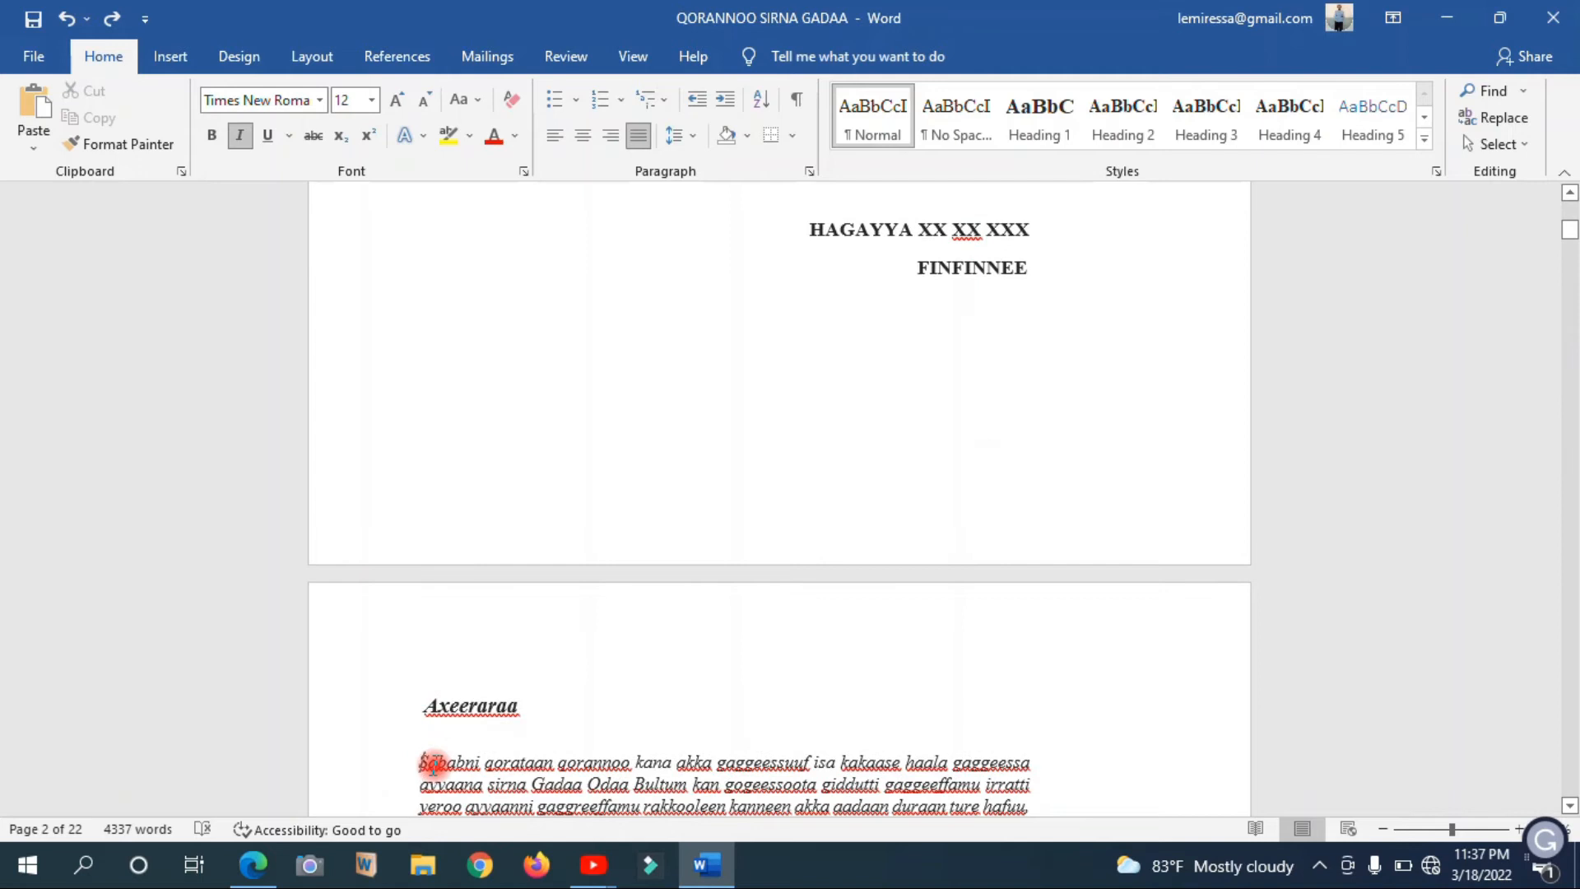
key(Up)
click(437, 706)
click(432, 701)
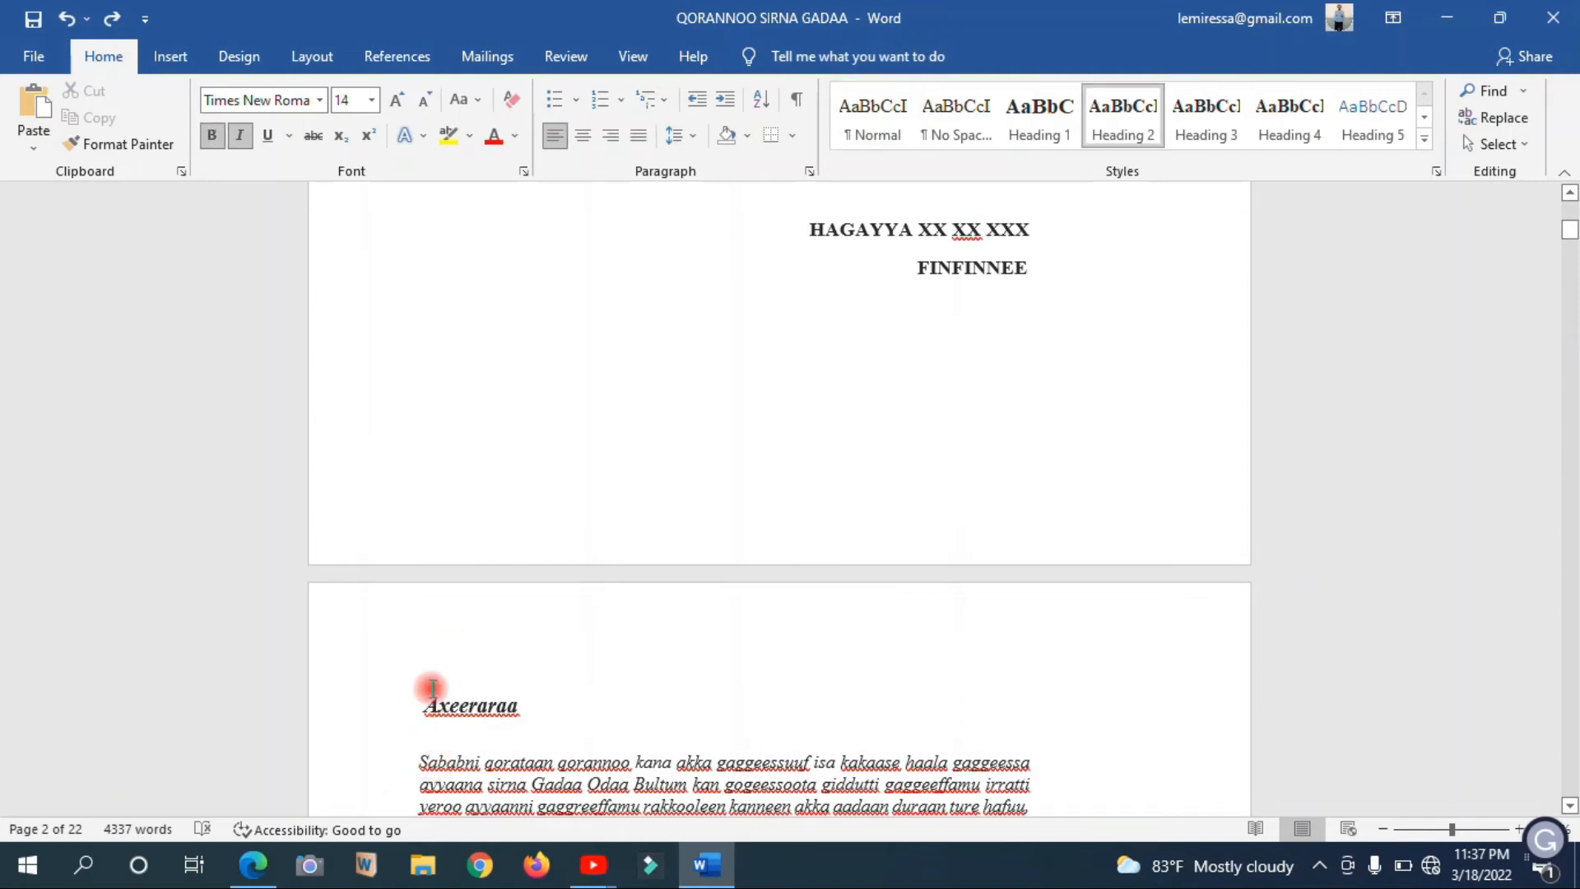
click(428, 703)
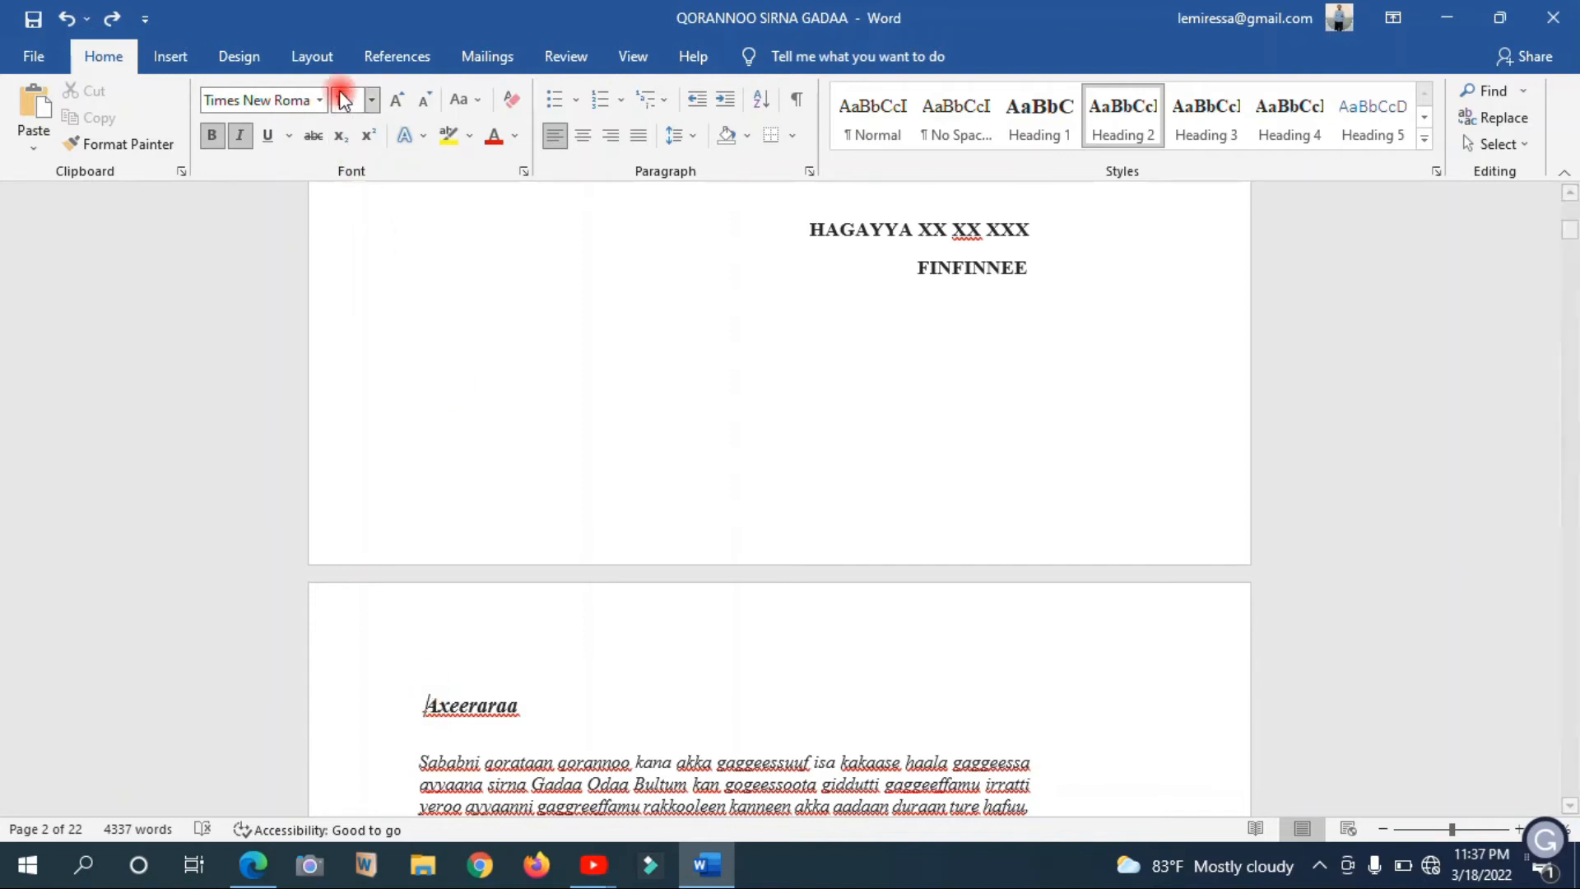
click(316, 65)
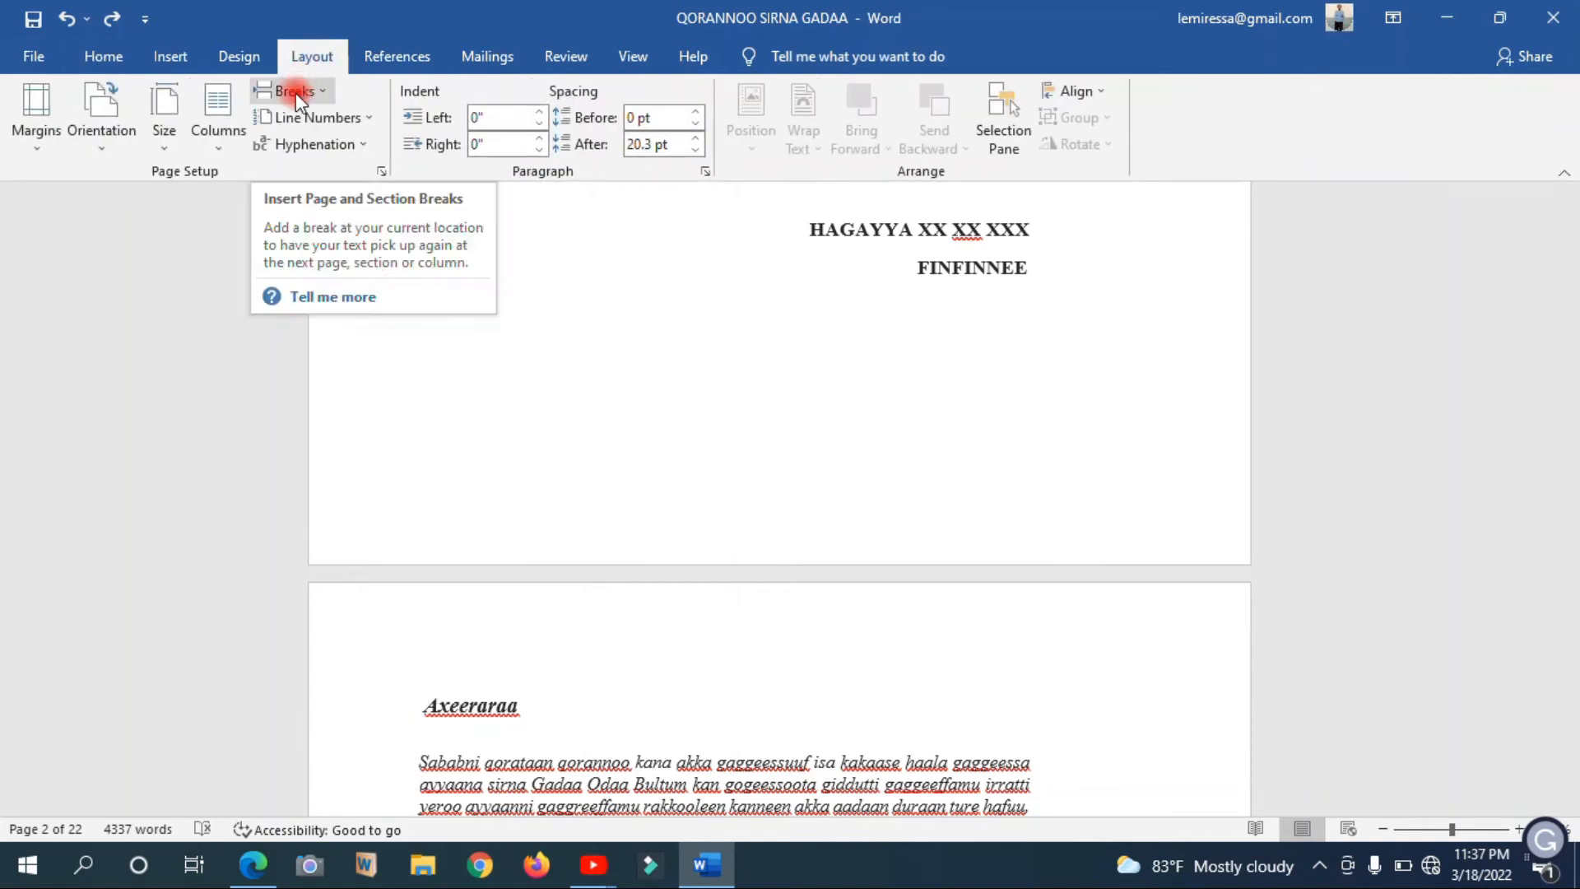
click(294, 92)
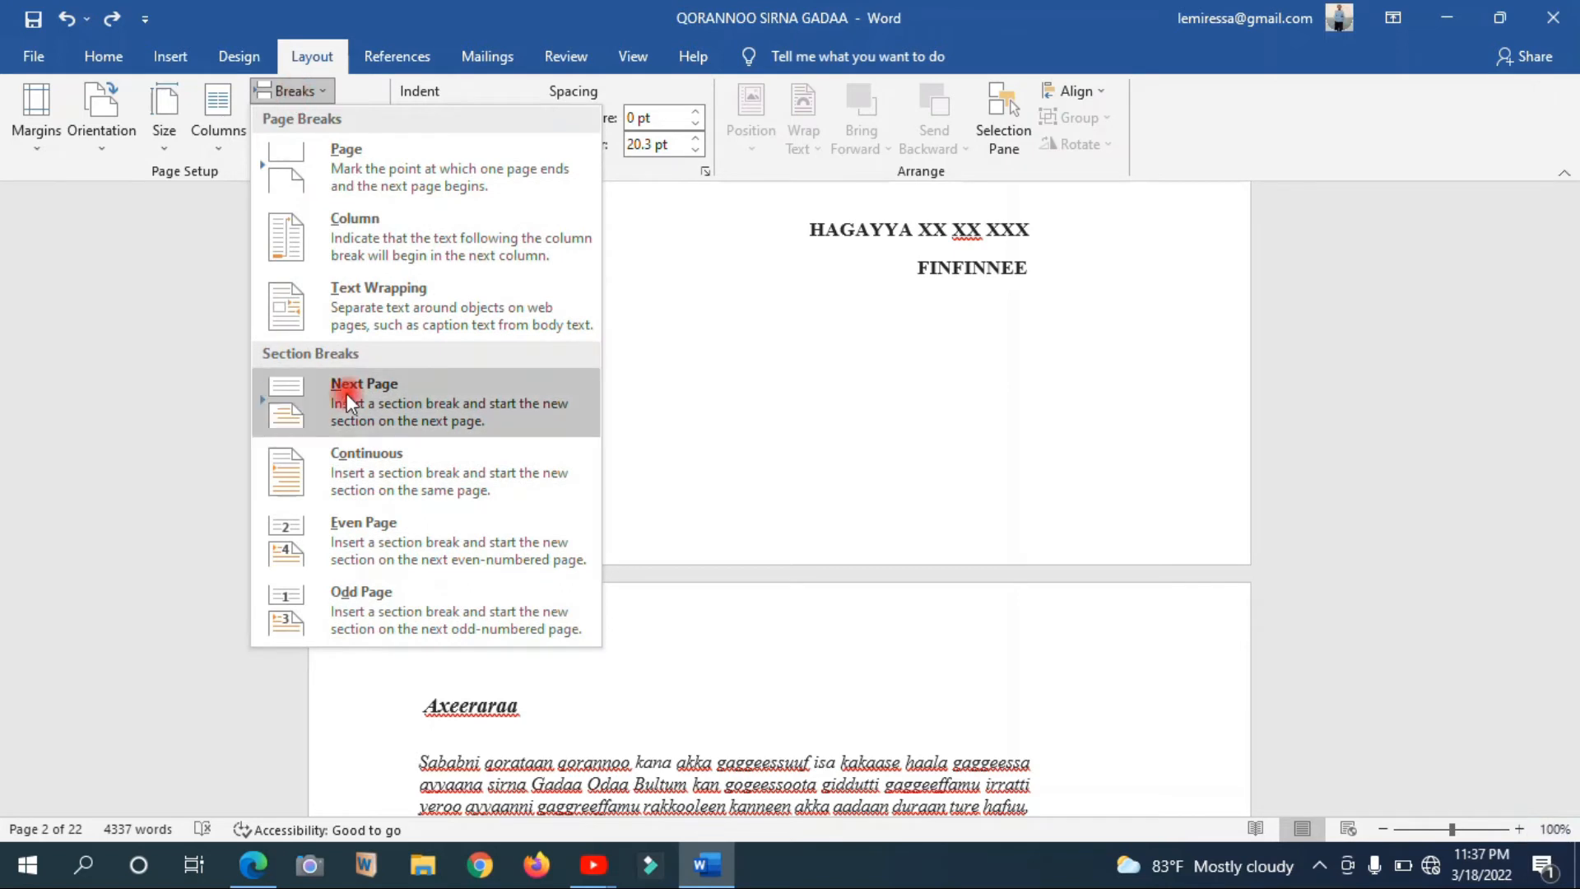
click(392, 391)
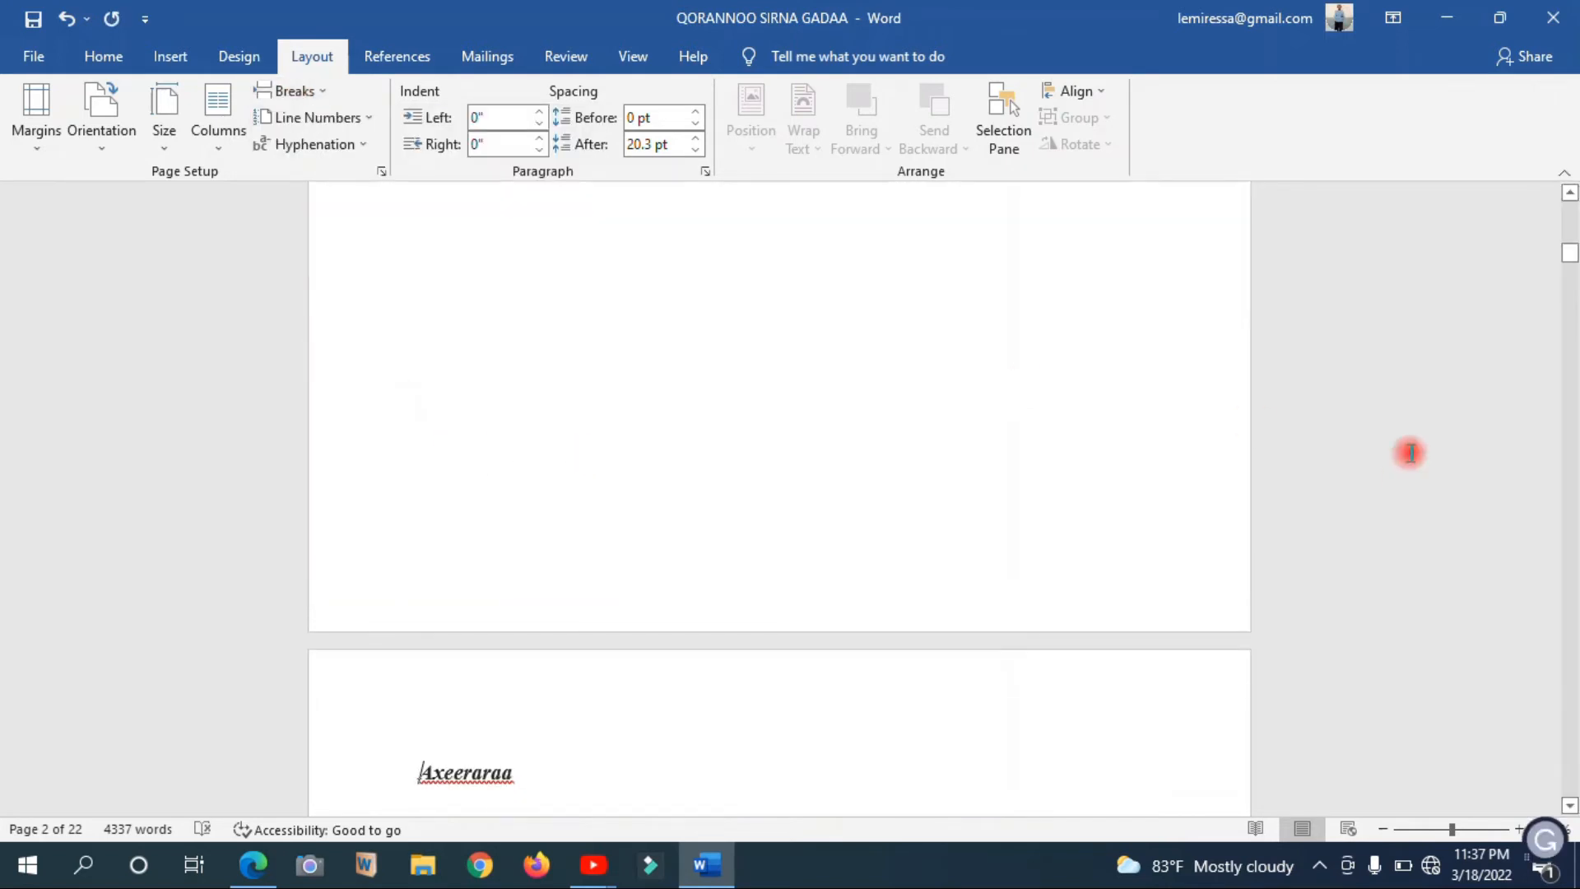
Open the footer on the Axeeraraa page and unlink it from the previous section
mouse_move(1564, 268)
mouse_down()
mouse_move(1567, 239)
mouse_move(1571, 260)
mouse_up()
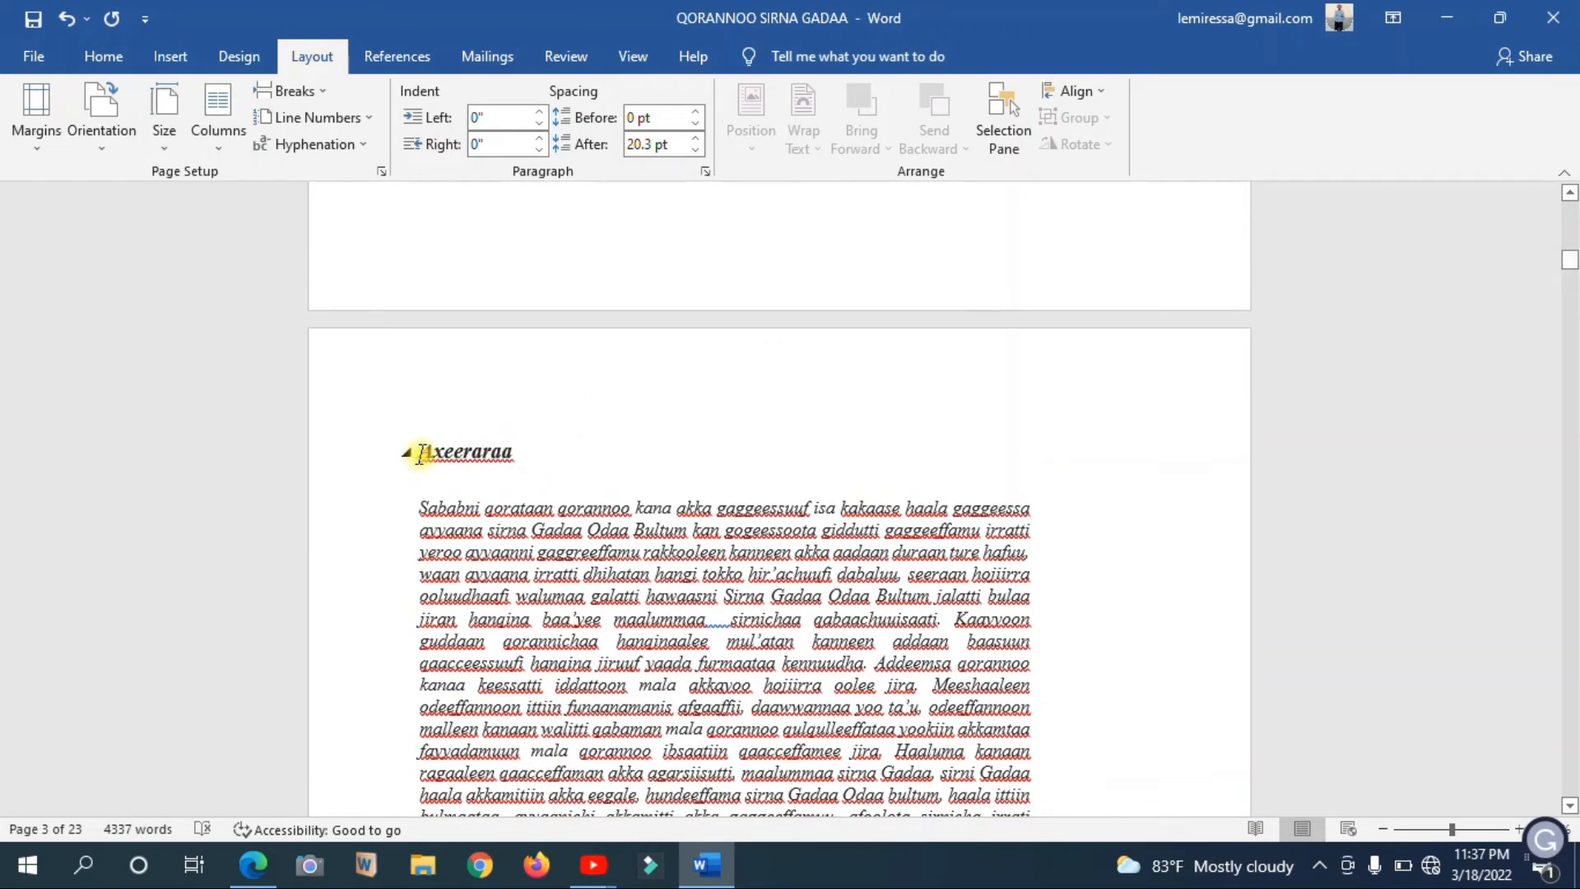
click(460, 454)
key(Down)
key(Down)
key(Down)
key(Down)
key(Down)
key(Down)
key(Down)
key(Down)
key(Down)
key(Down)
key(Down)
key(Down)
key(Down)
key(Down)
key(Down)
key(Down)
key(Down)
key(Down)
key(Down)
key(Down)
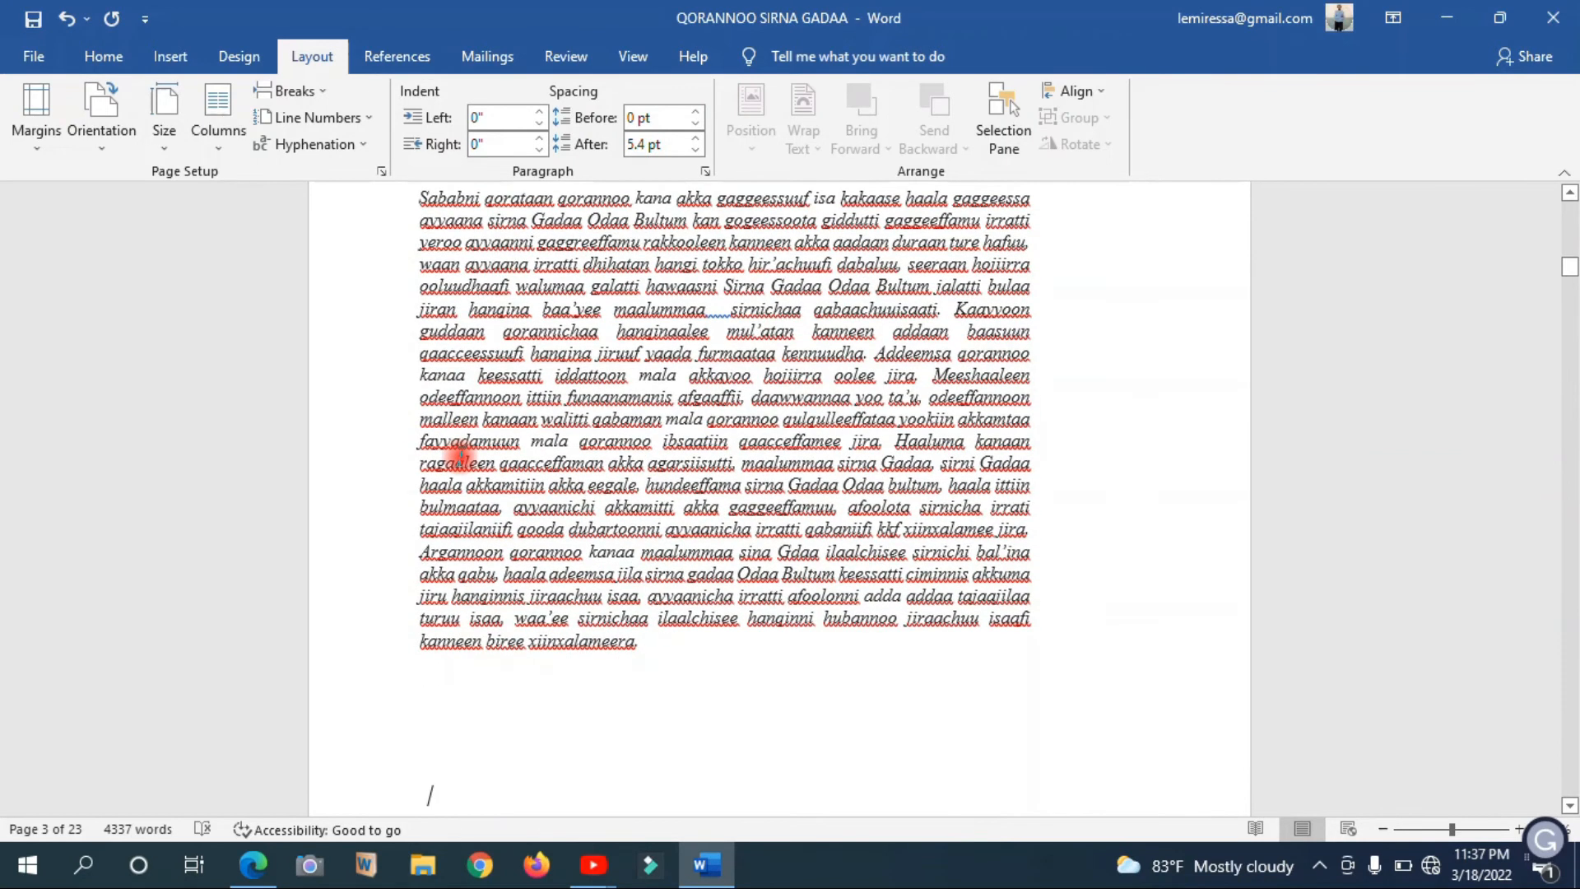
key(Down)
key(Down)
key(Down)
key(Down)
key(Down)
key(Down)
key(Down)
key(Down)
key(Down)
key(Down)
key(Down)
key(Down)
key(Down)
key(Down)
key(Down)
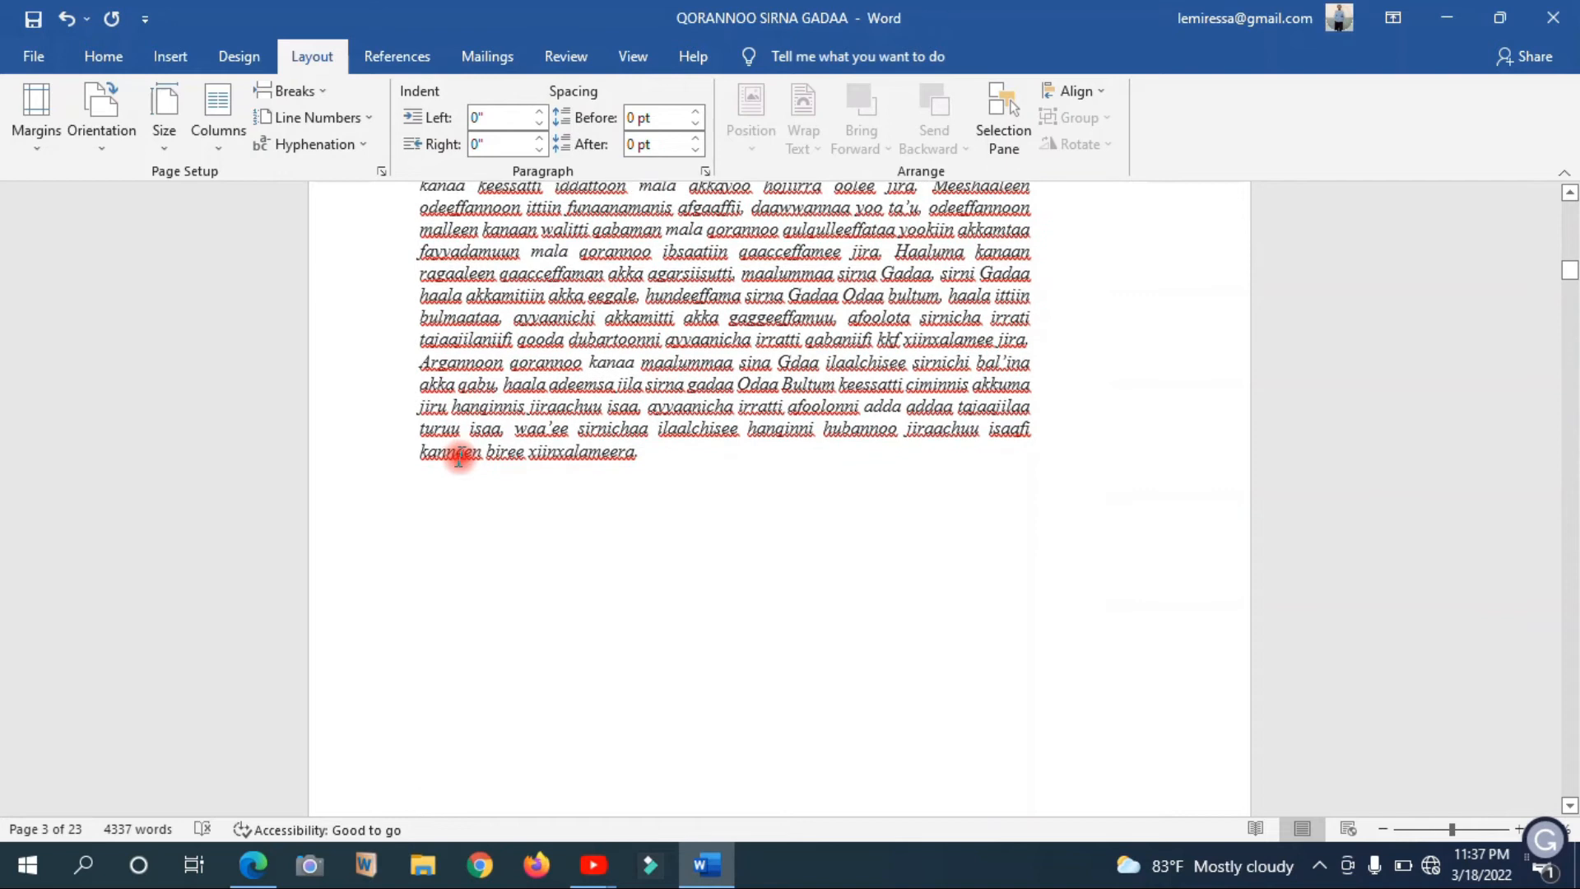
double_click(772, 609)
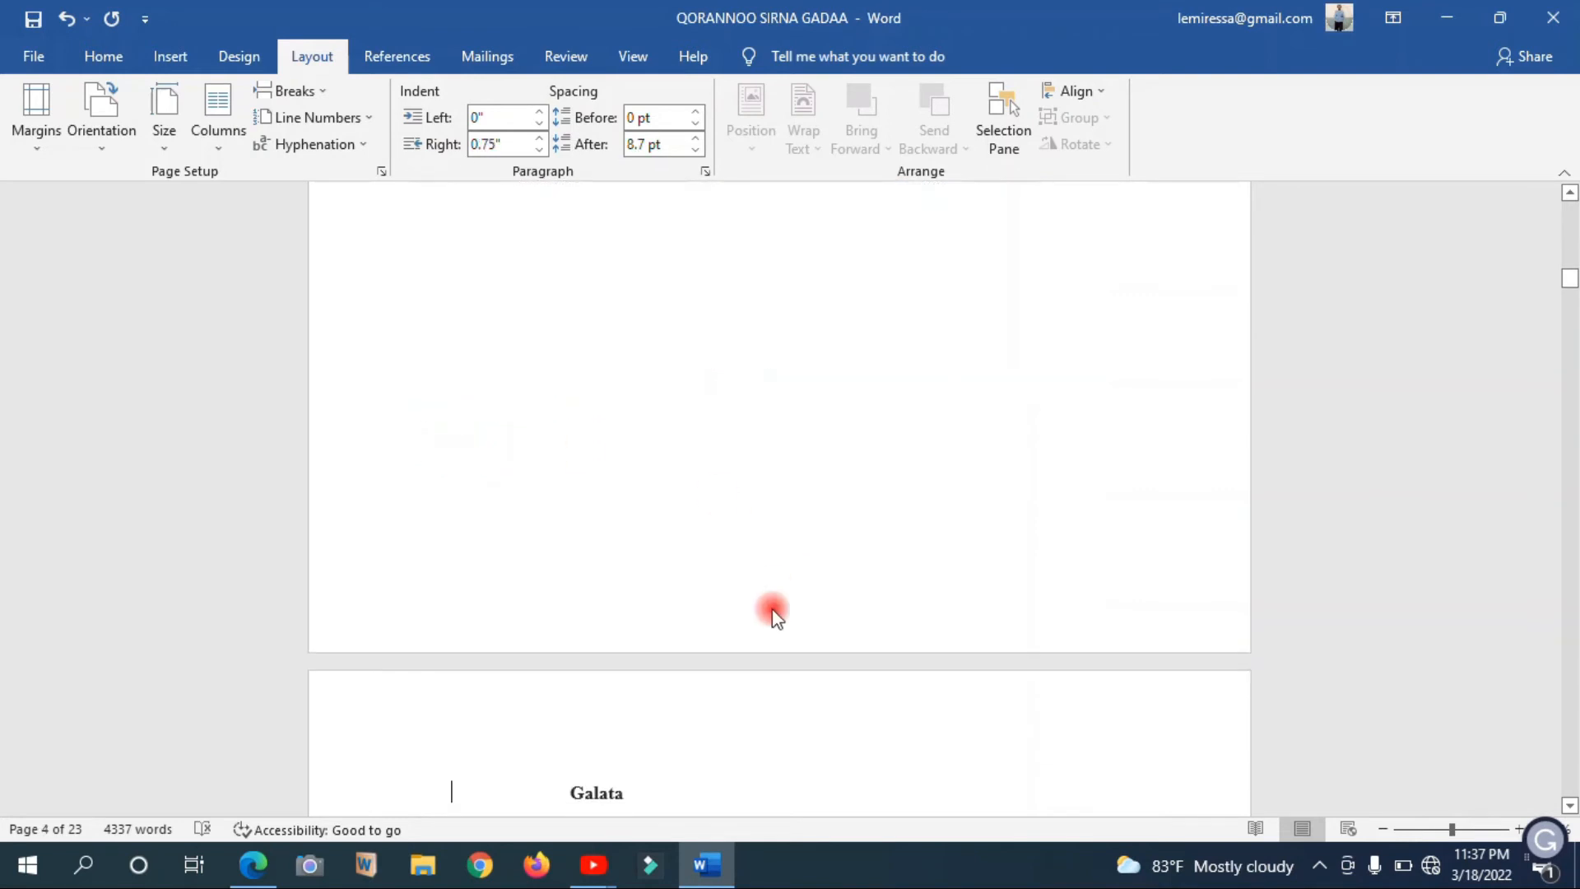
click(773, 612)
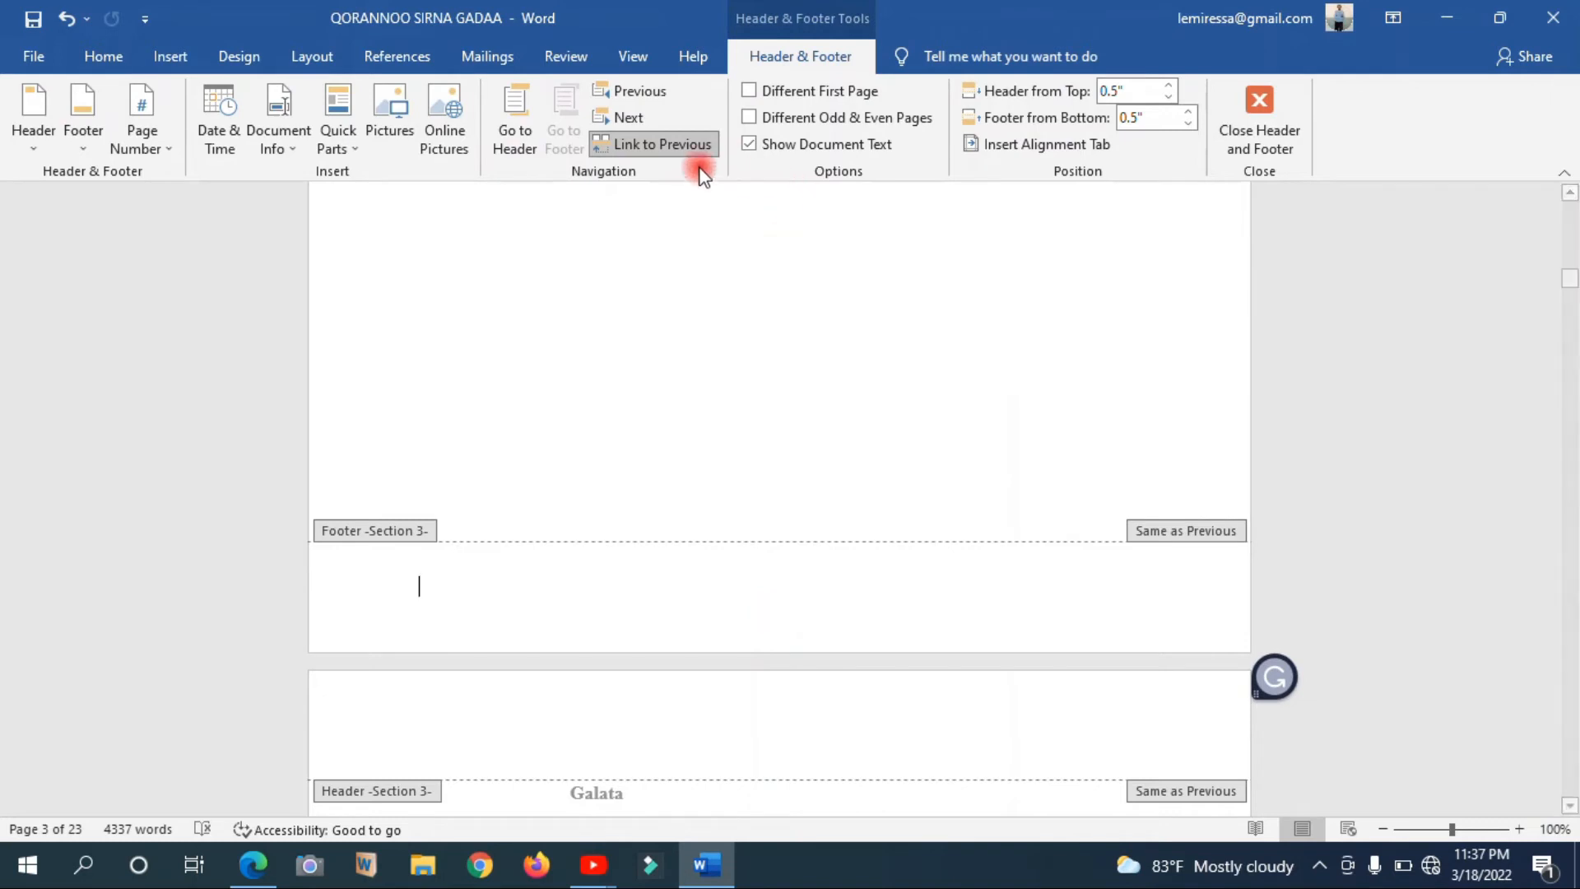
click(668, 146)
click(668, 146)
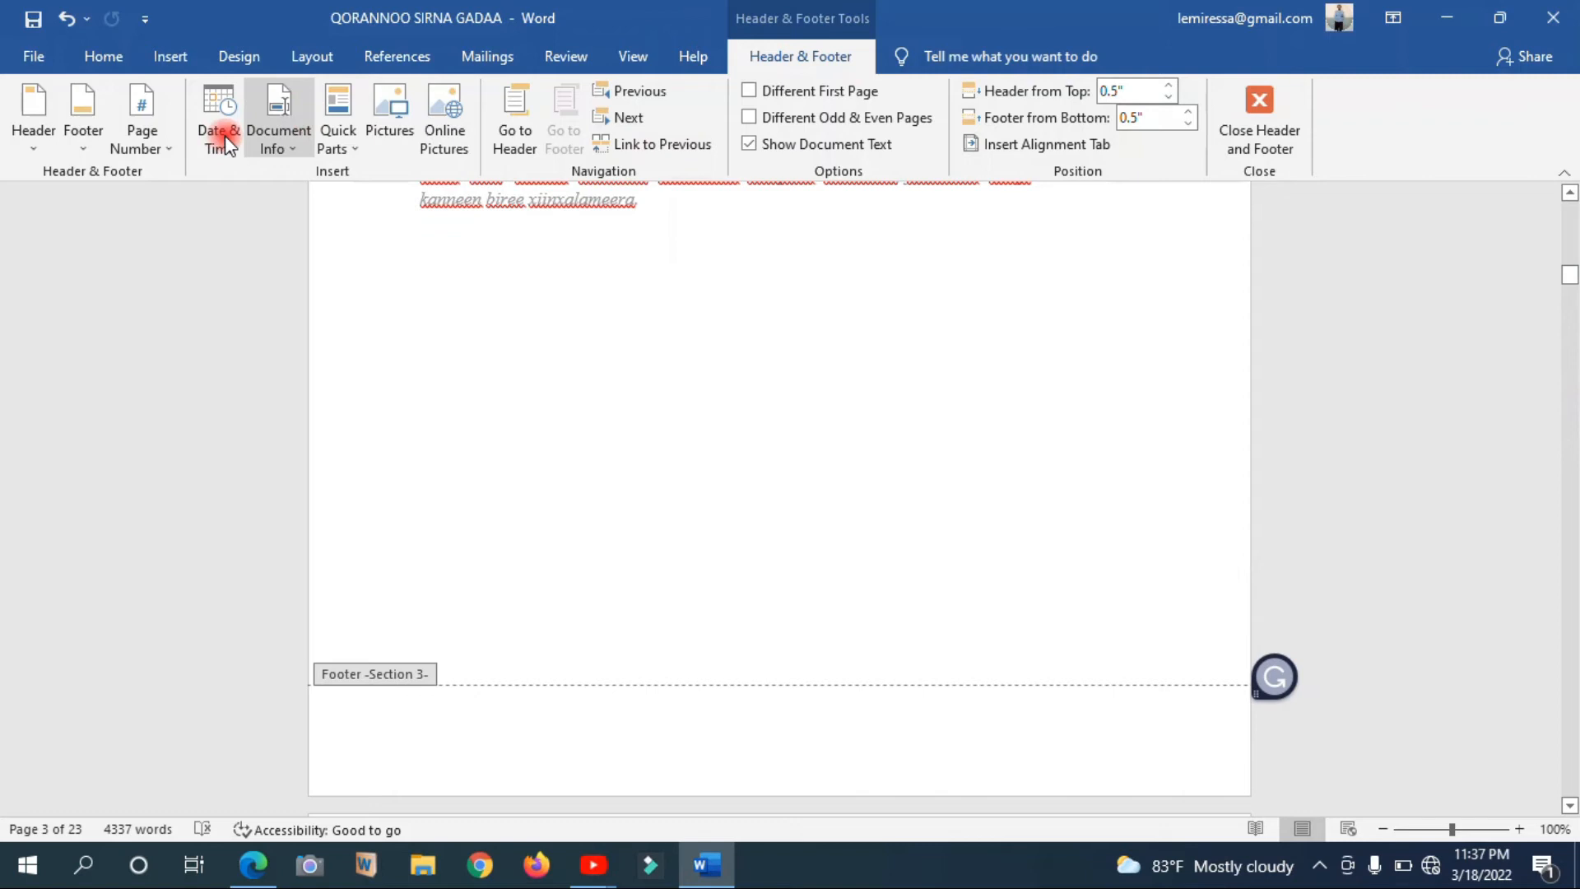
Set the preliminary section's page number format to i, ii, iii, … with numbering starting at i
click(167, 156)
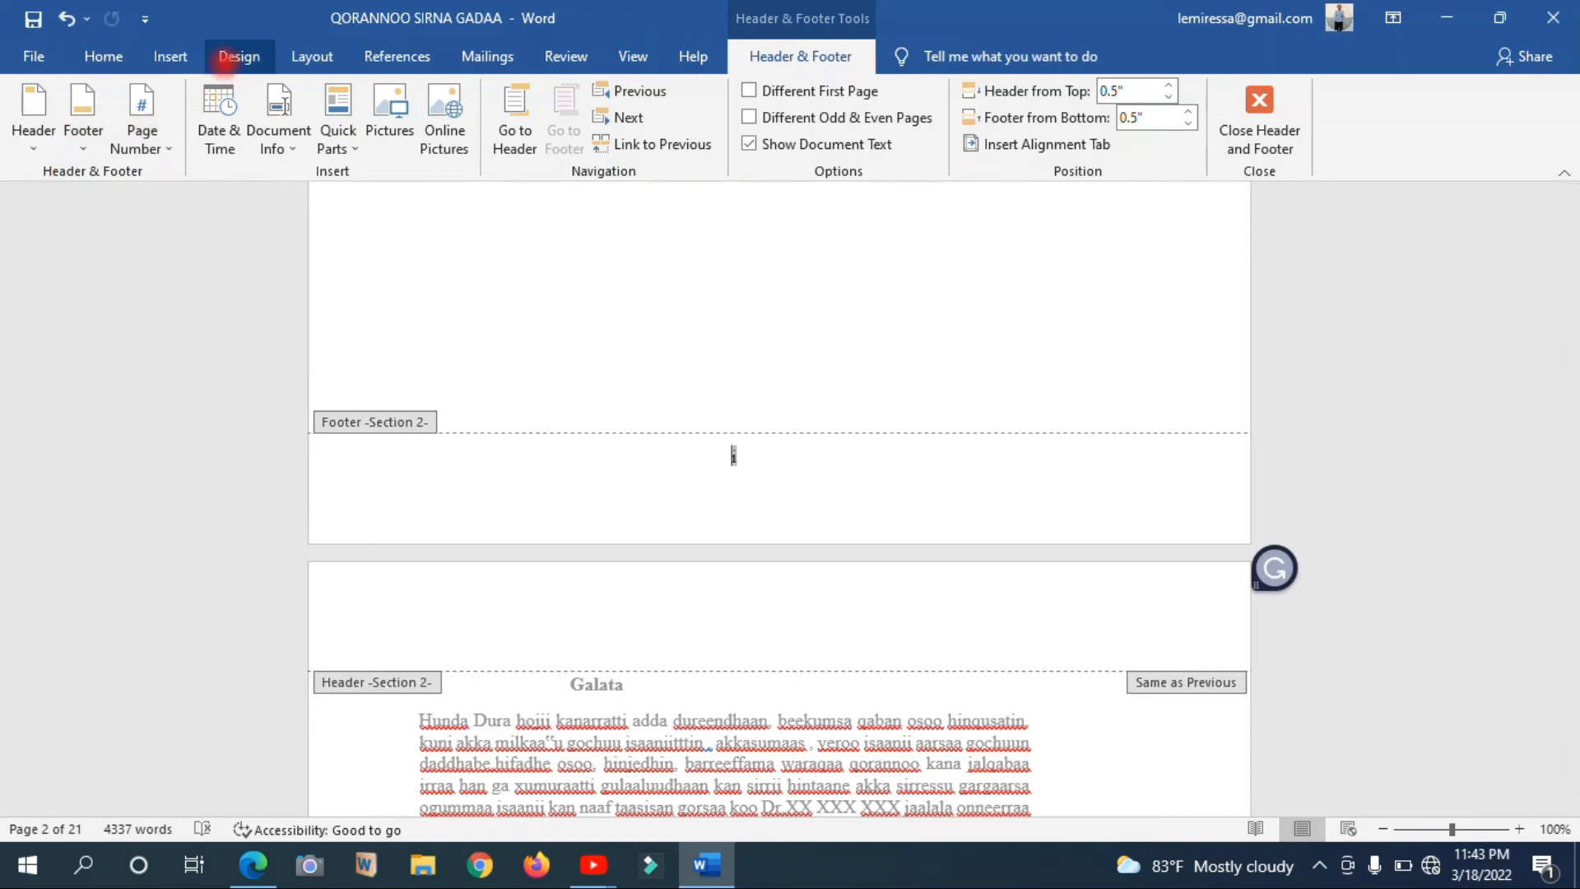
click(170, 56)
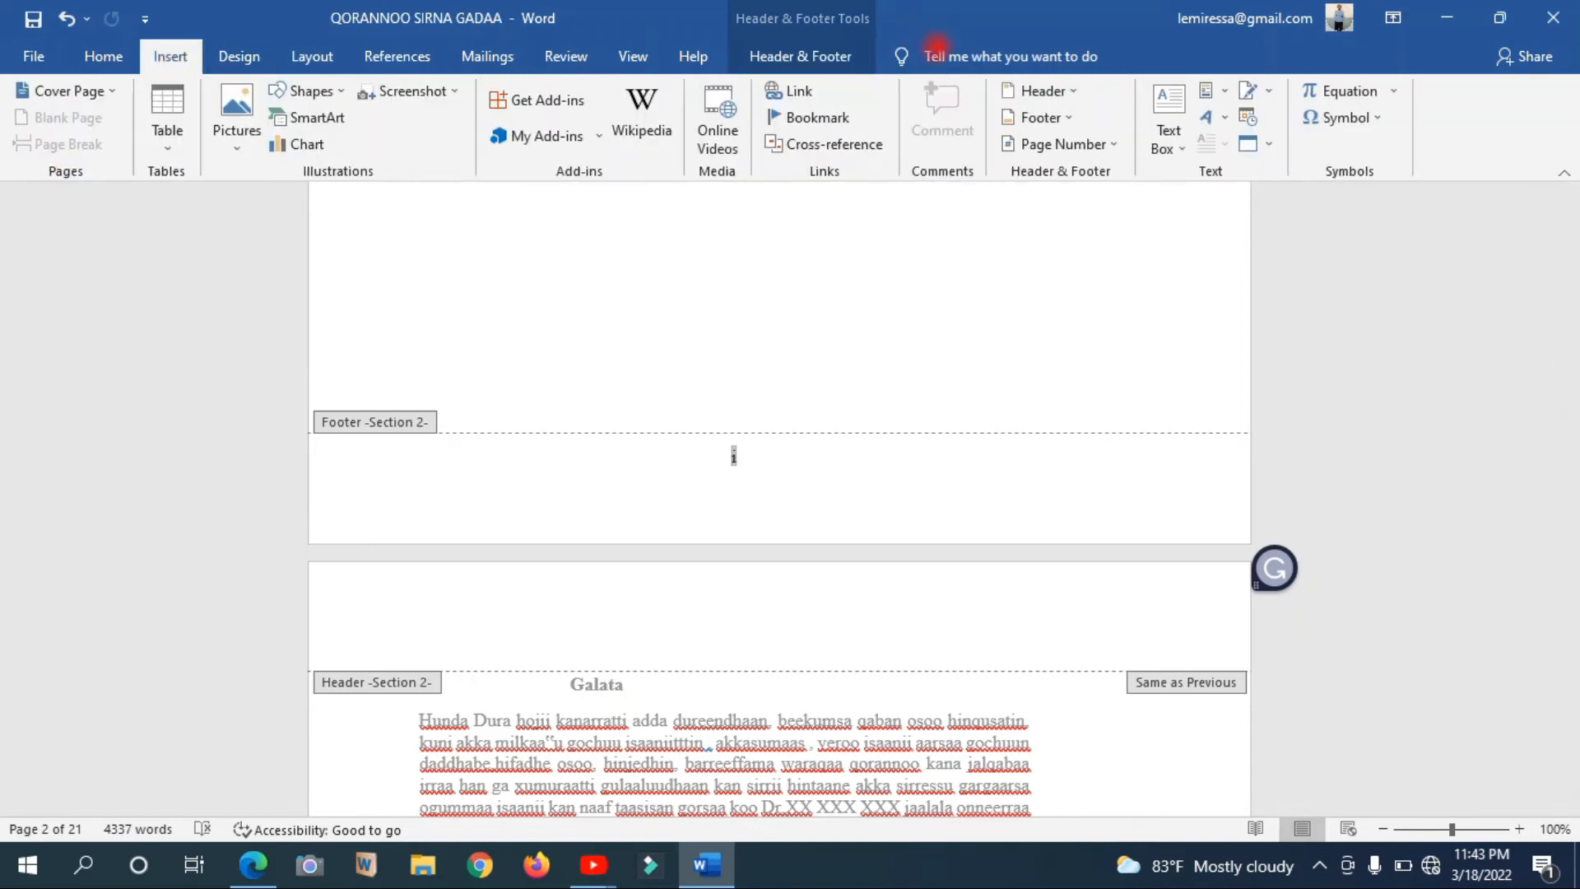
click(1086, 144)
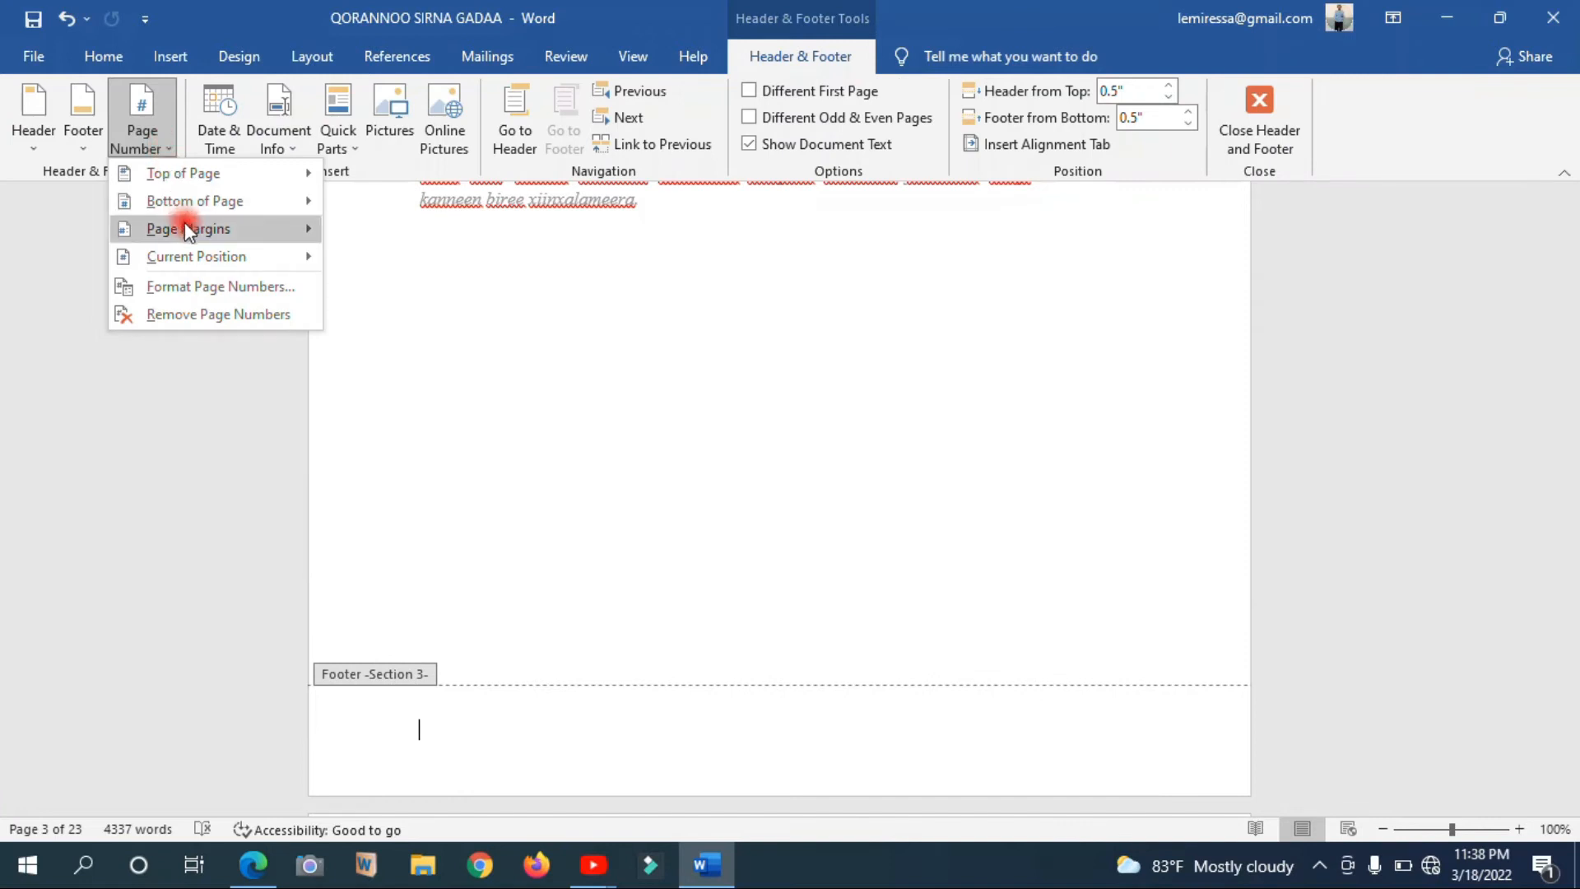
click(219, 288)
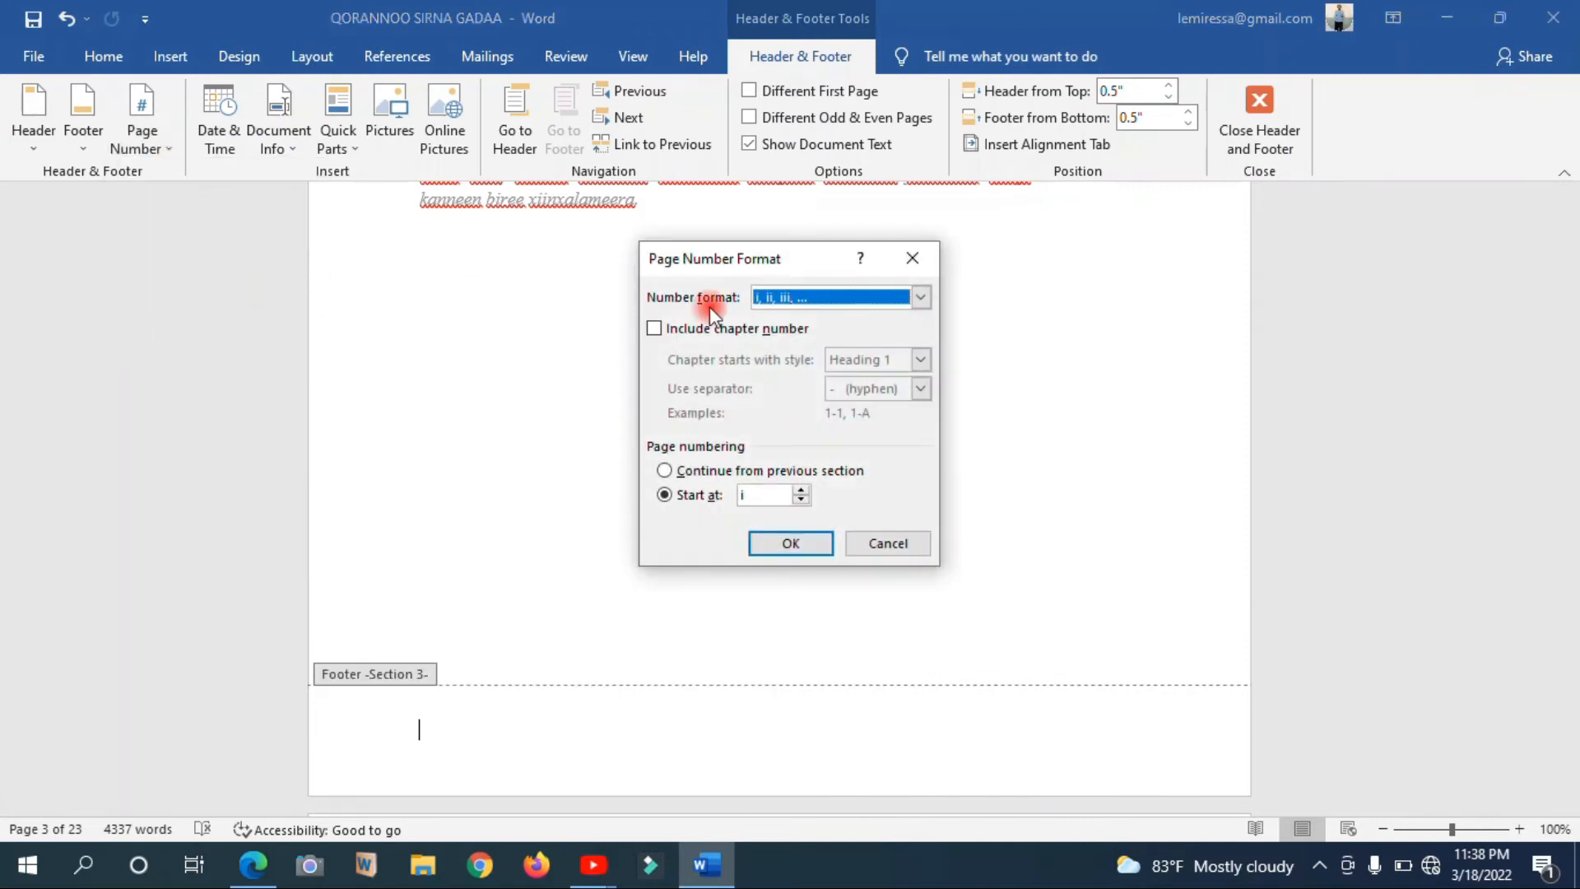
click(790, 299)
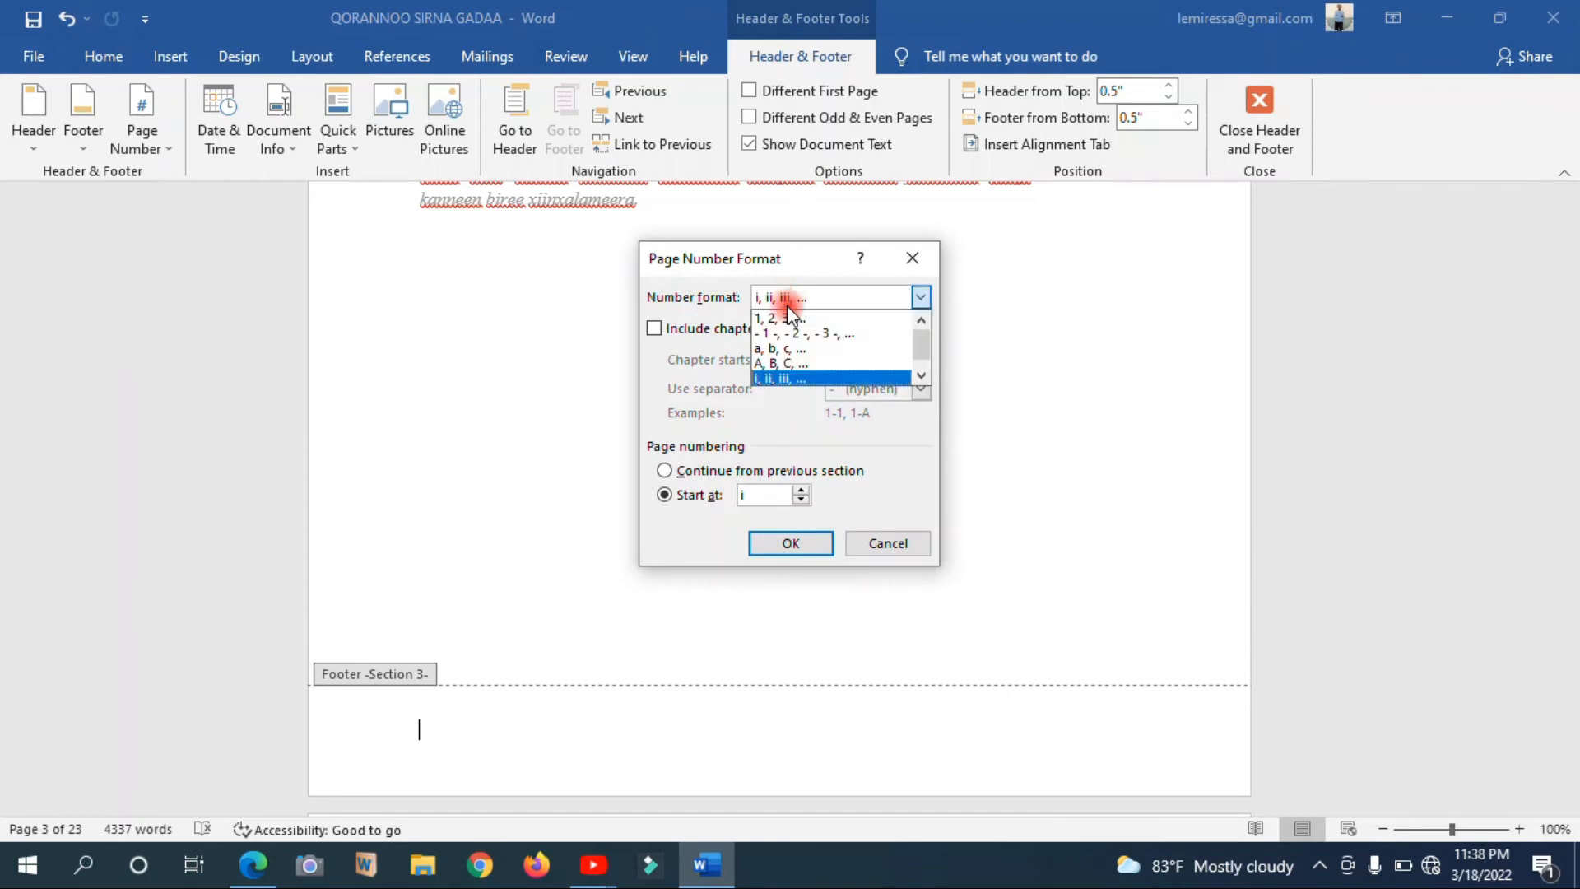
click(786, 319)
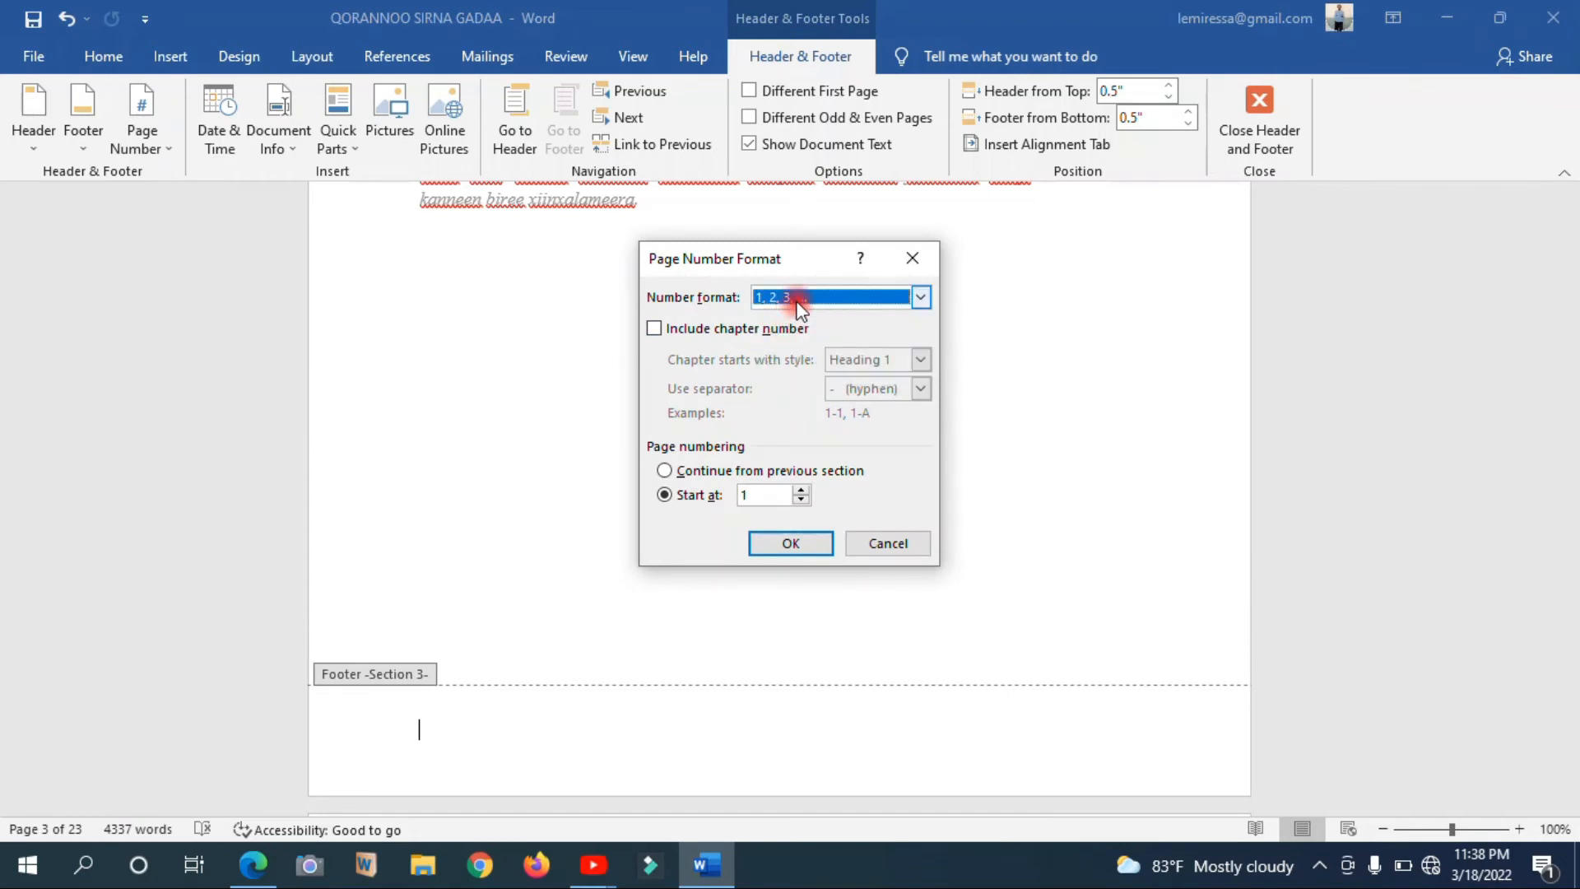
click(797, 301)
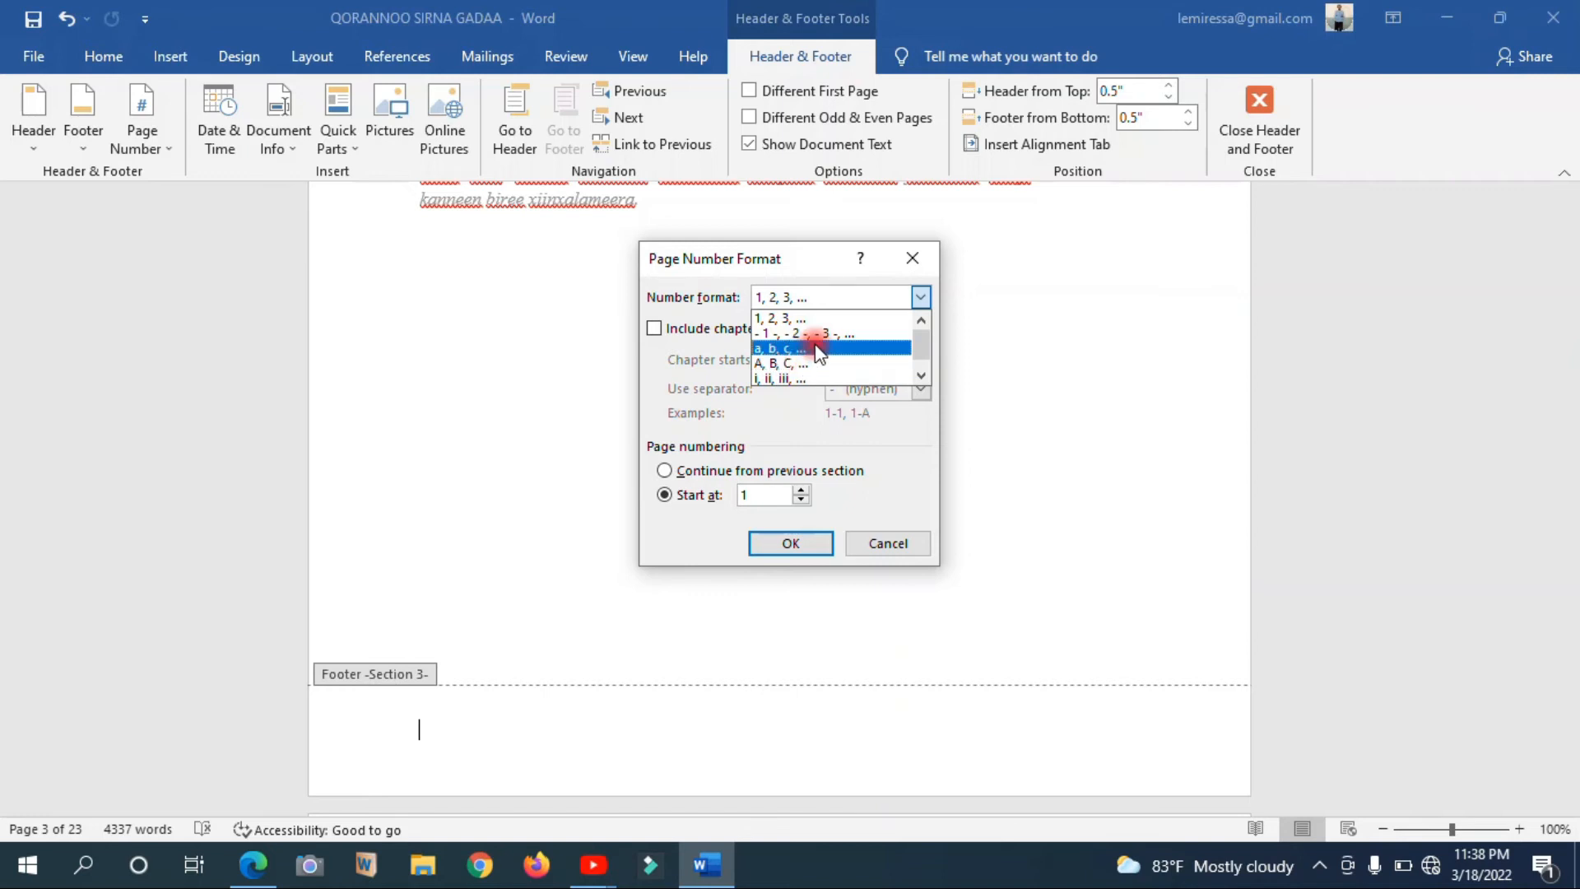
click(789, 378)
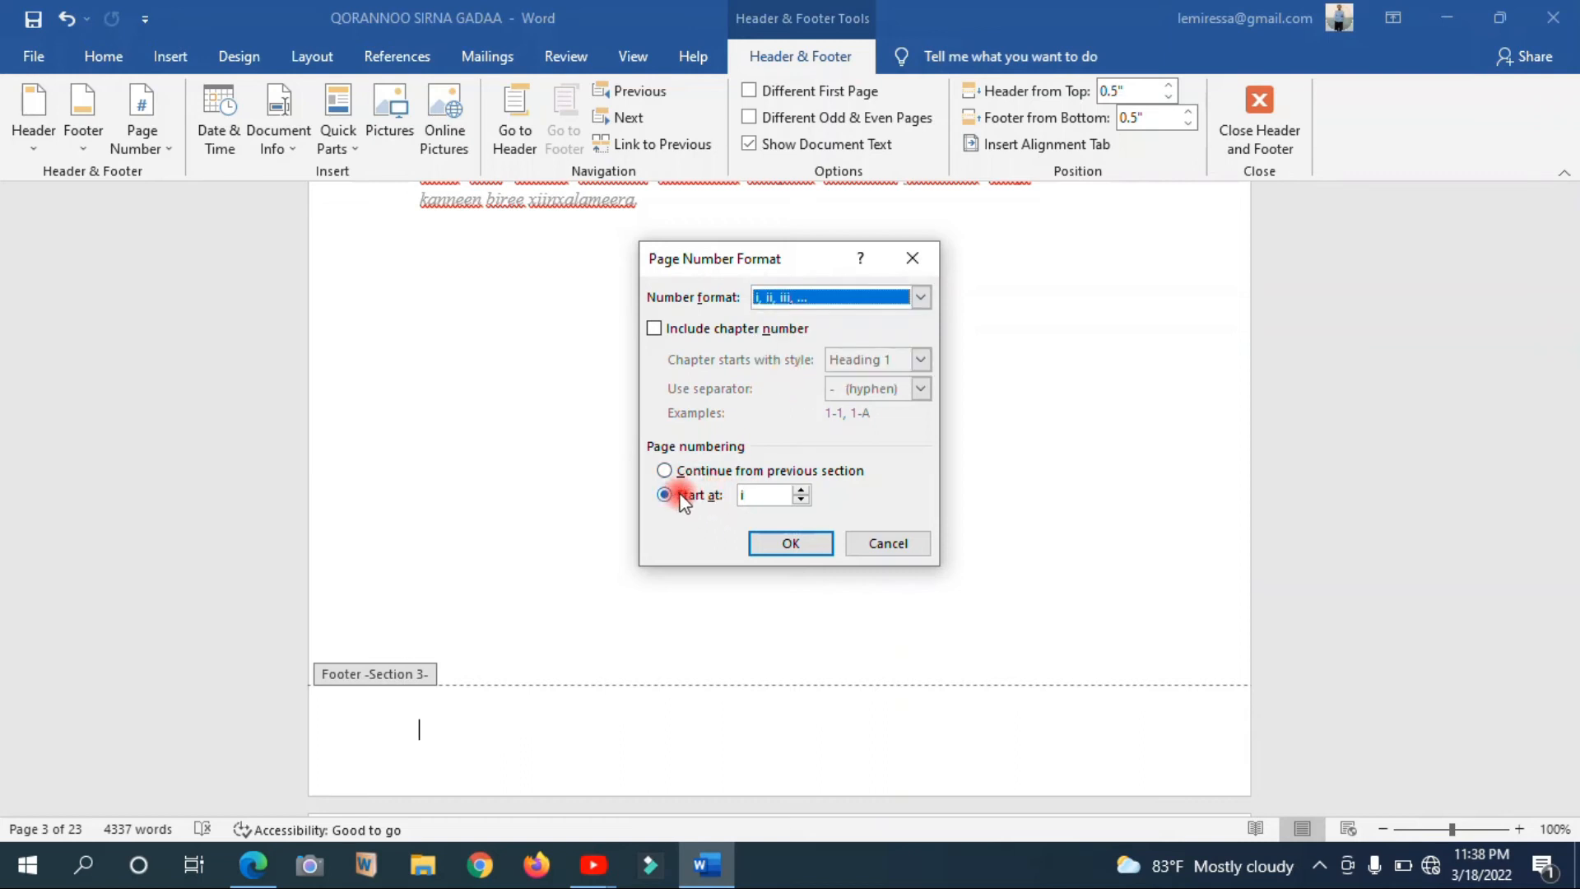
click(748, 498)
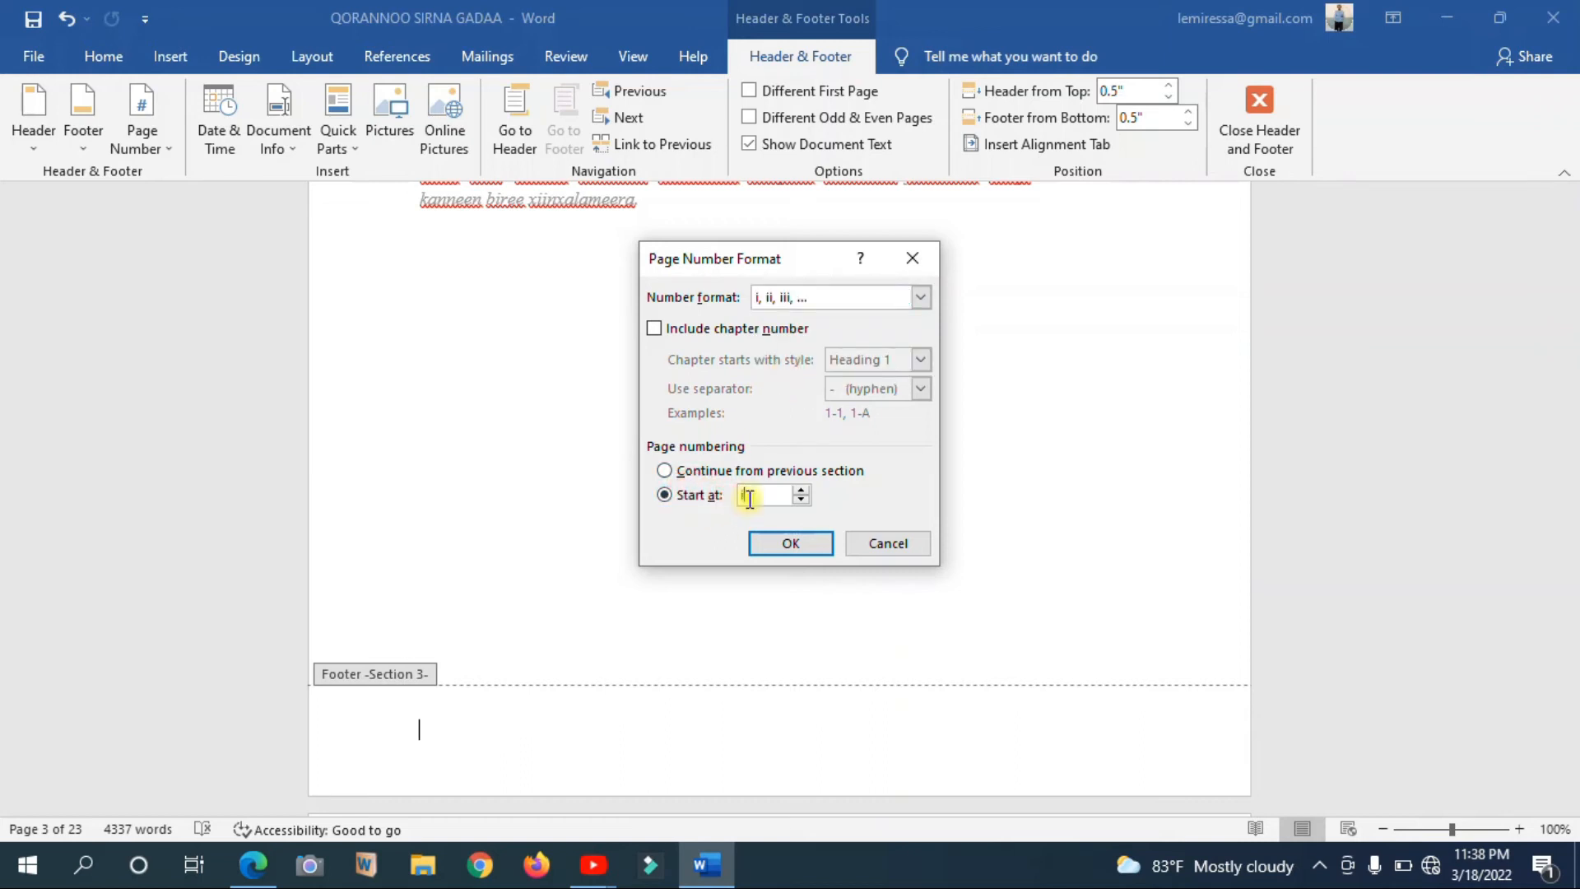
click(794, 543)
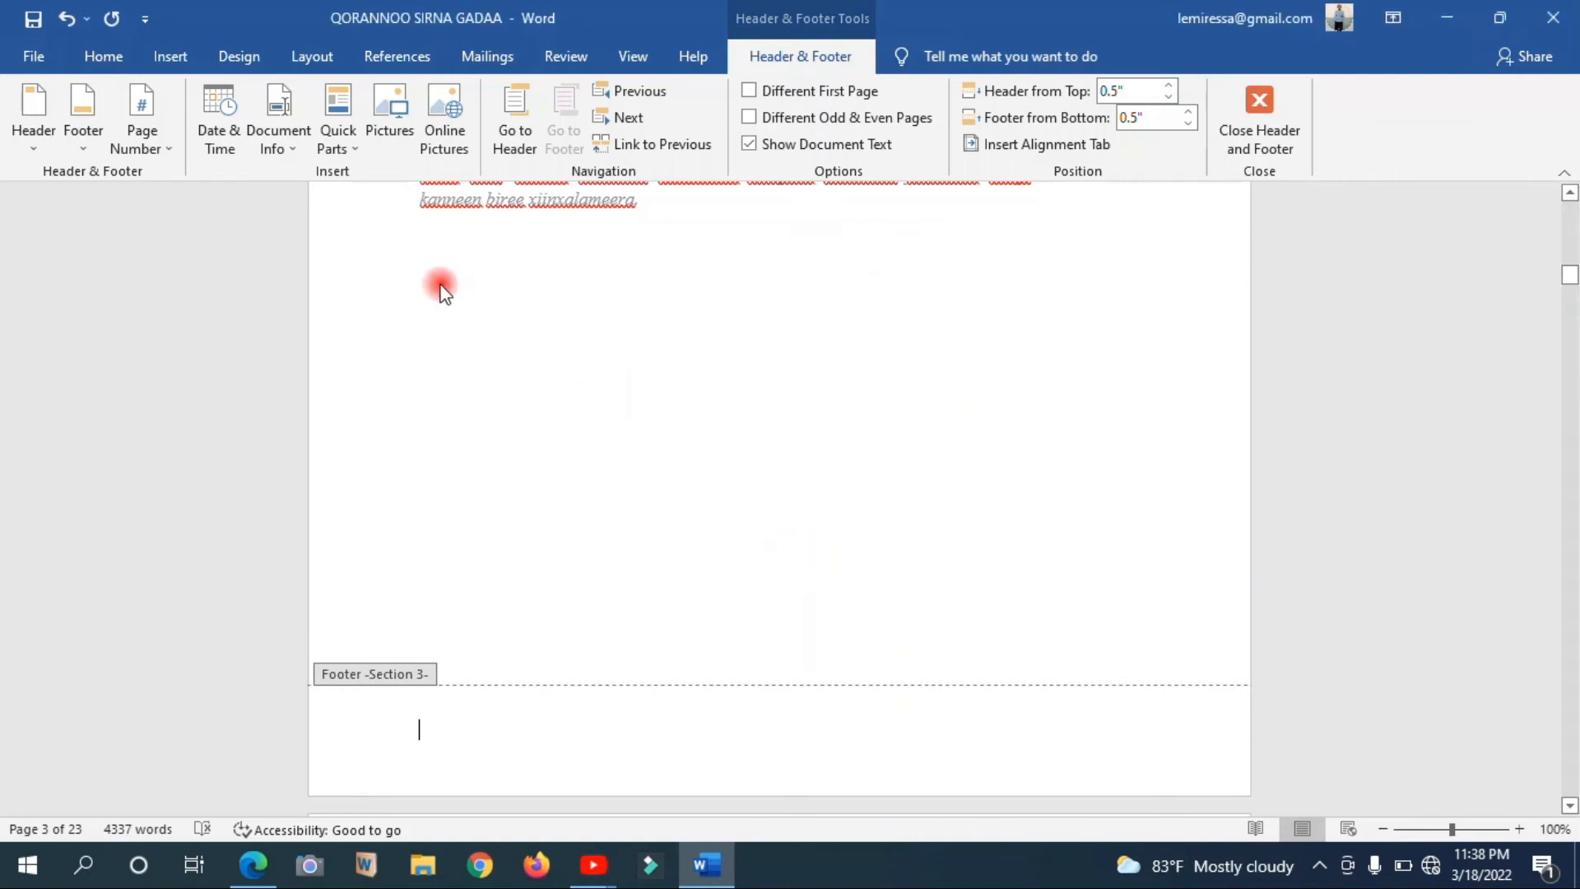
Add a Plain Number 2 page number at the bottom of the preliminary section's pages and leave footer editing
click(149, 118)
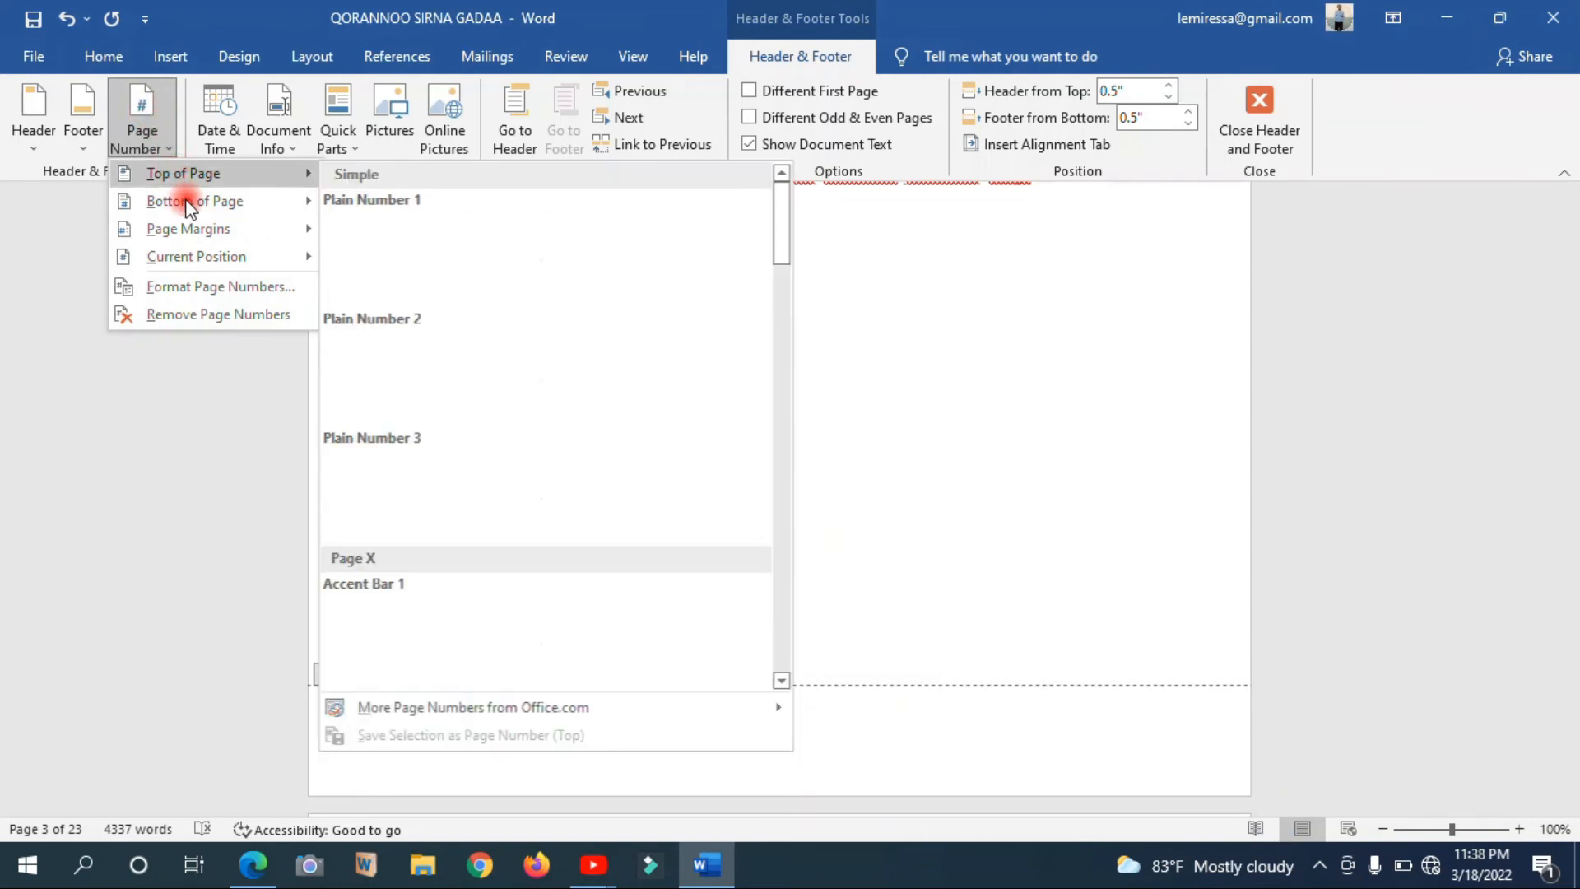
mouse_move(193, 202)
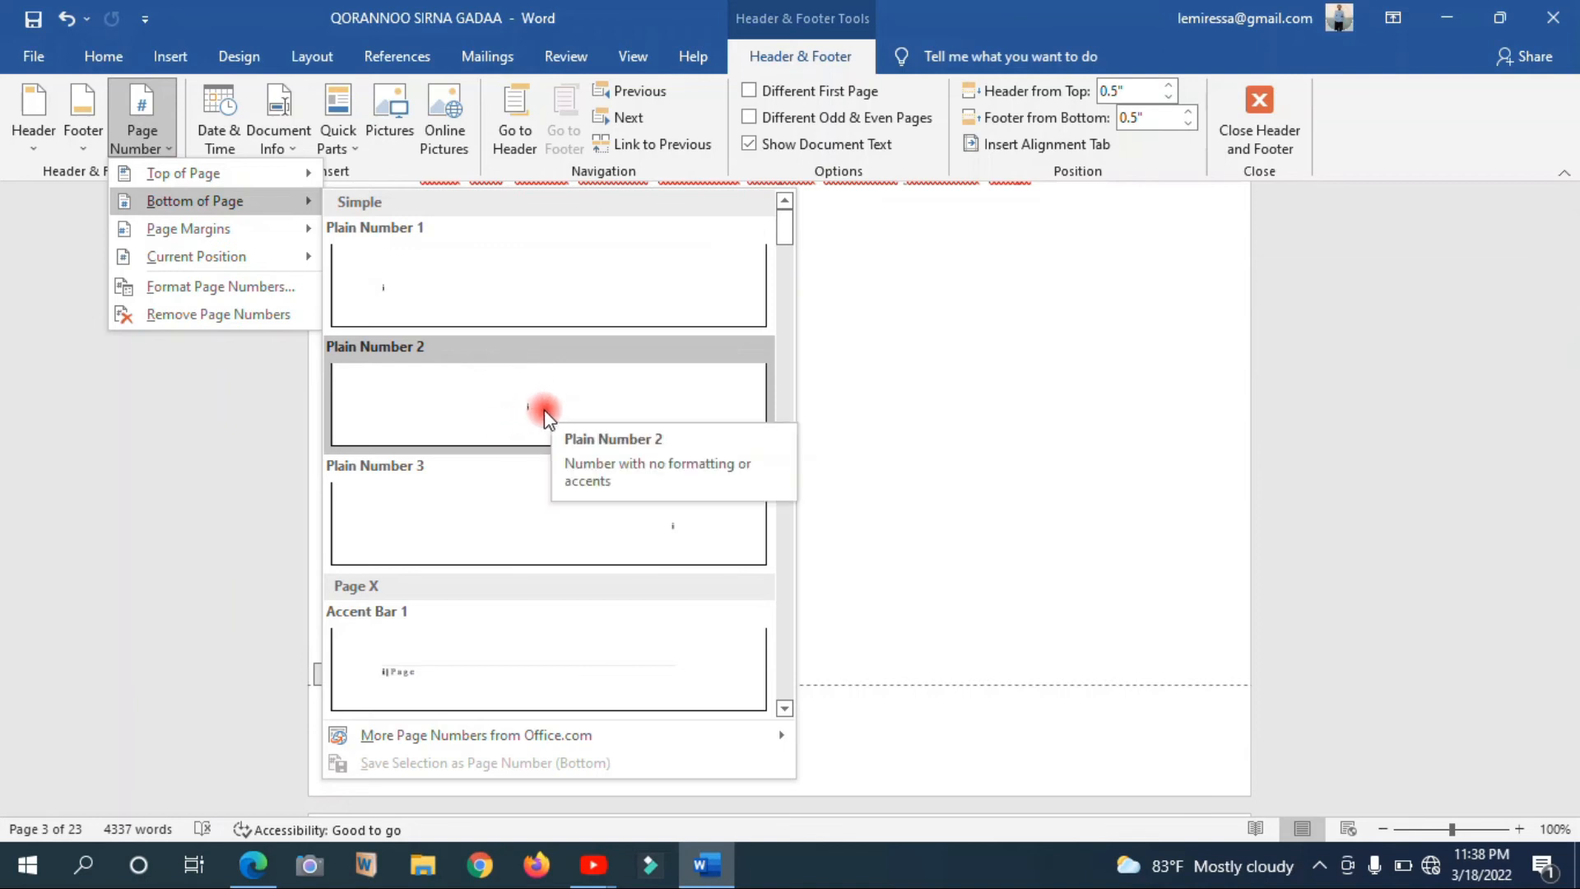
click(535, 415)
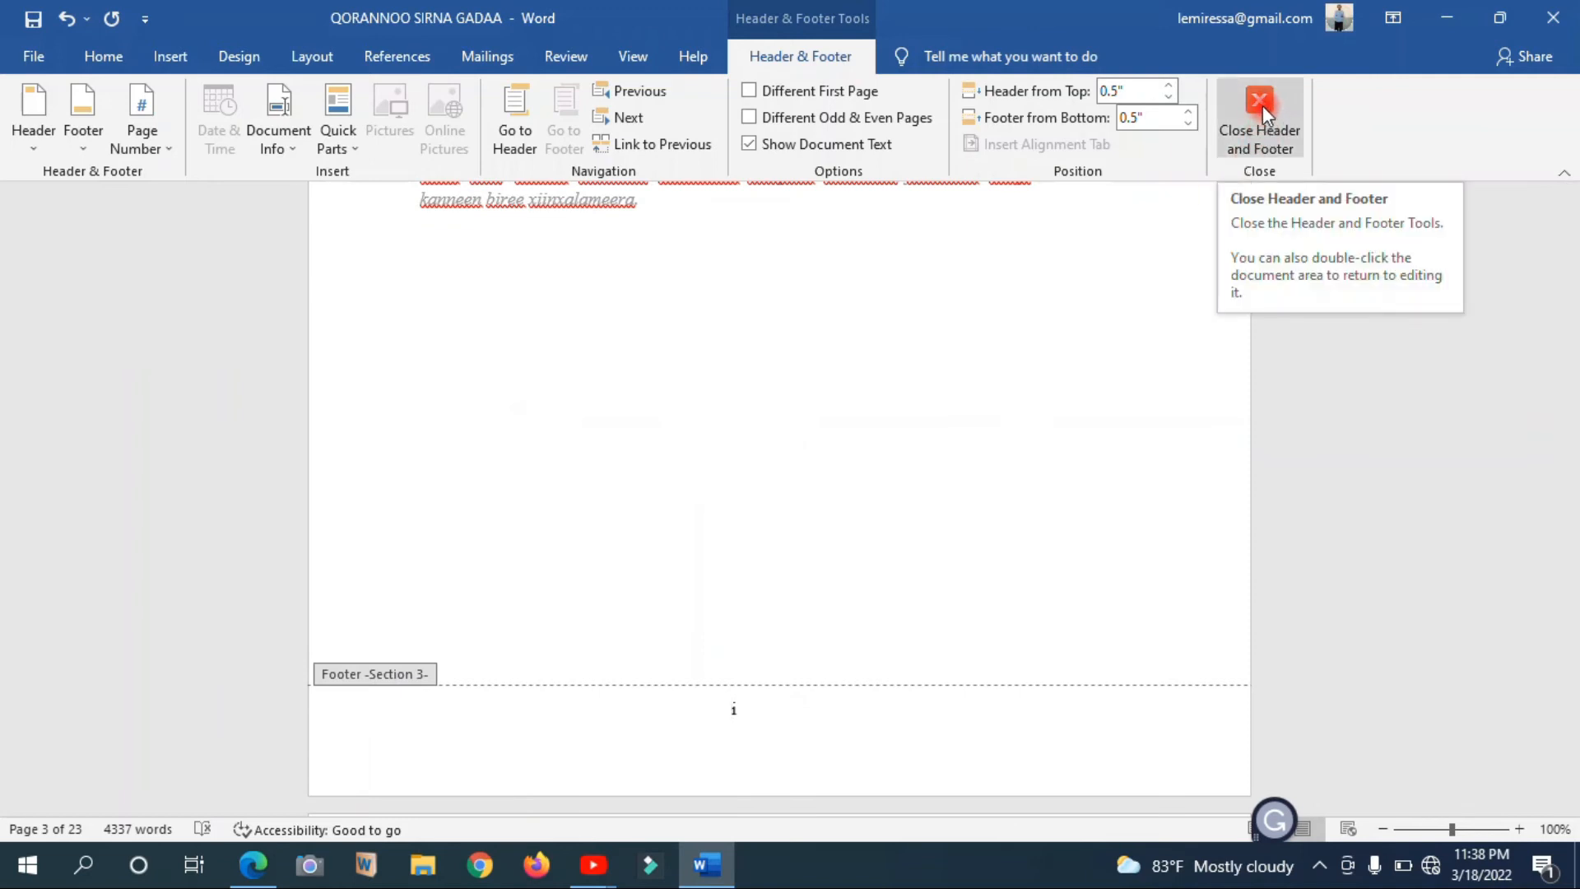
double_click(1035, 459)
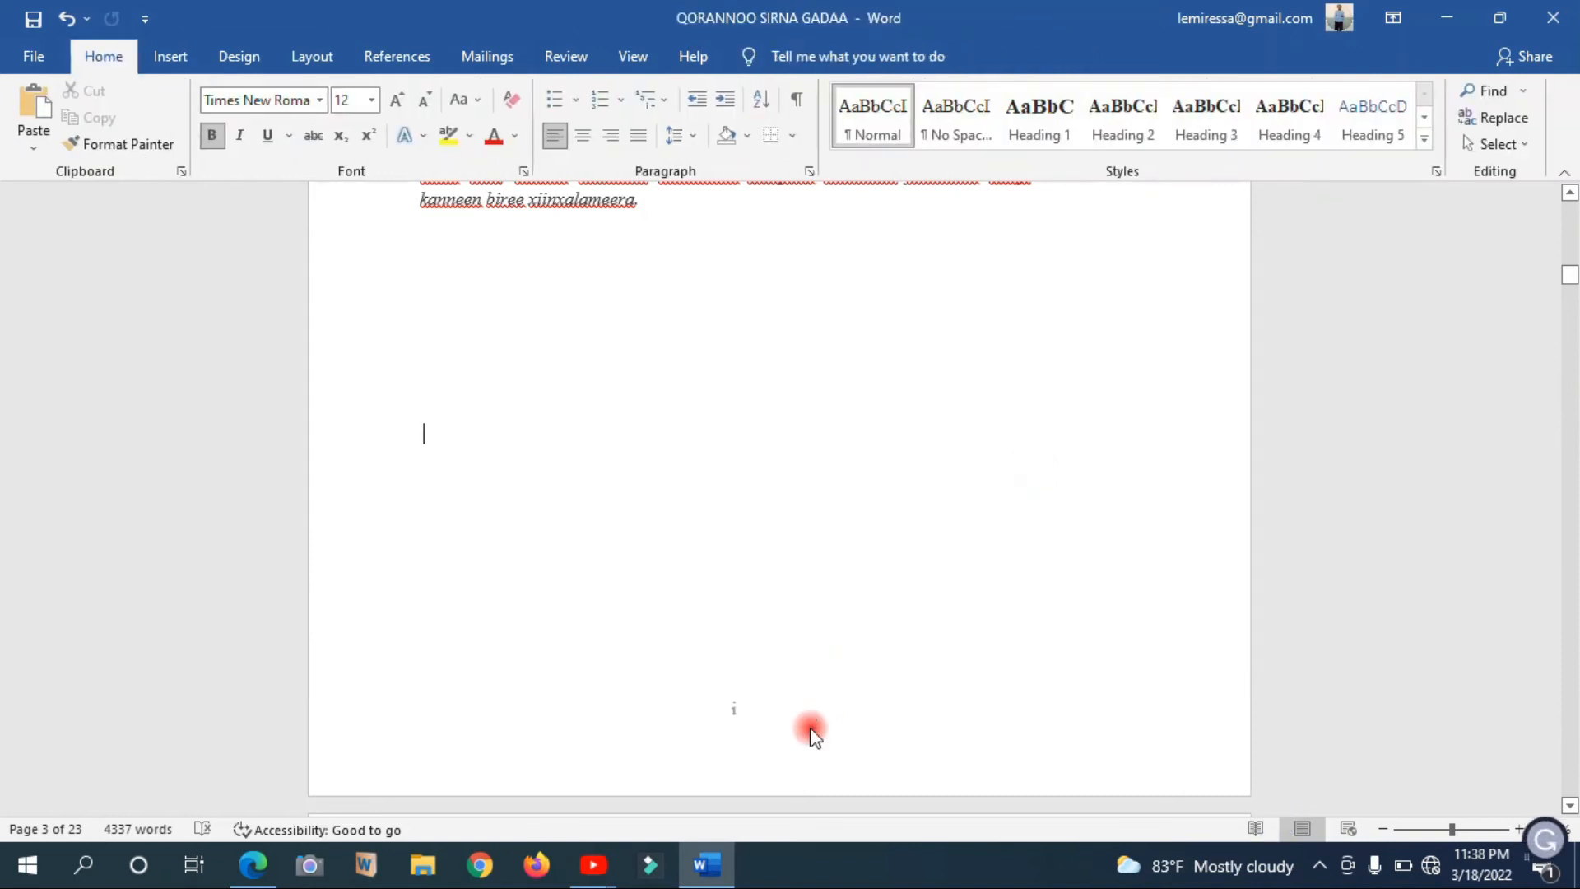
Examine the footer page numbers from the Axeeraraa page through the preliminary pages to the first pages of chapter BOQONNAA TOKKO
key(Down)
key(Down)
key(Down)
key(Down)
key(Down)
key(Down)
key(Down)
key(Down)
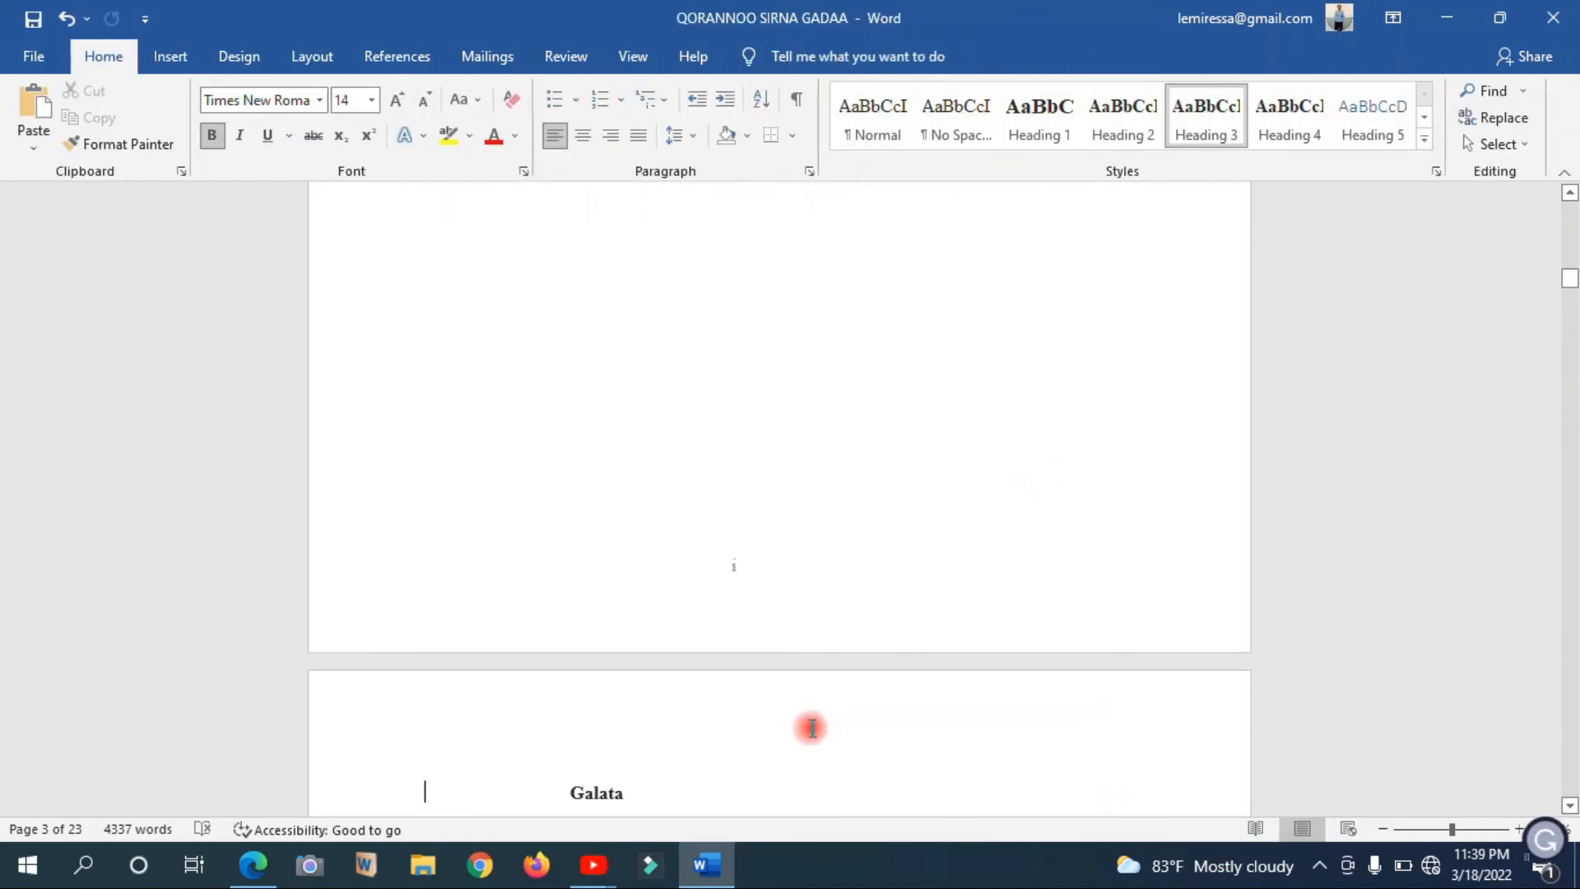
key(Down)
key(Down)
key(Down)
key(Down)
key(Down)
key(Down)
key(Down)
key(Down)
key(Down)
key(Down)
key(Down)
key(Down)
key(Down)
key(Down)
key(Down)
key(Down)
key(Down)
key(Down)
key(Down)
key(Down)
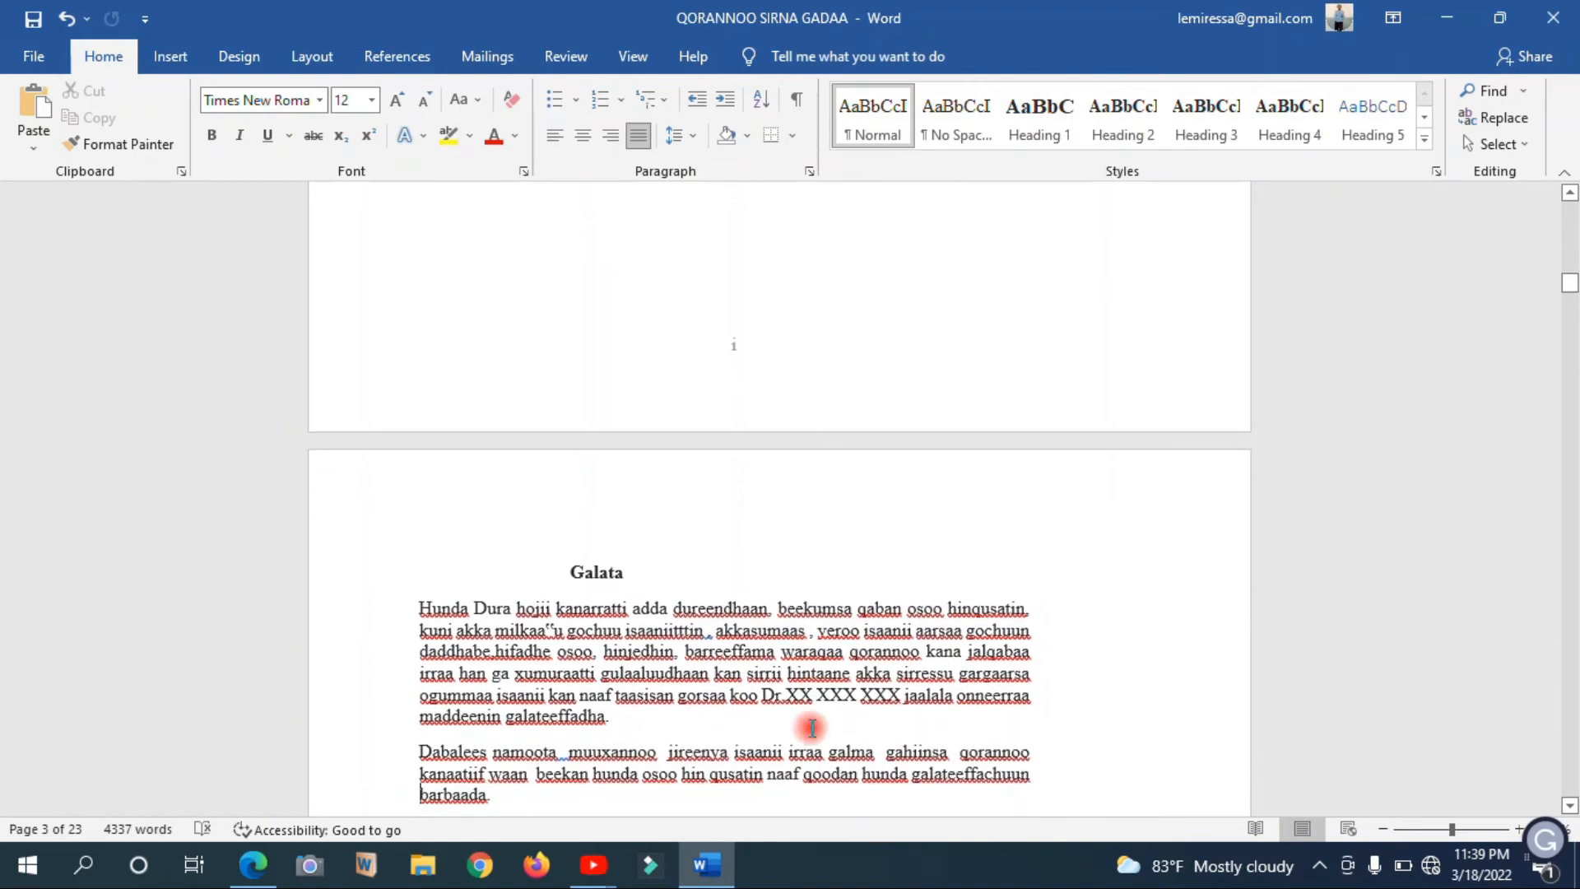
key(Down)
key(Down)
key(Down)
key(Down)
key(Down)
key(Down)
key(Down)
key(Down)
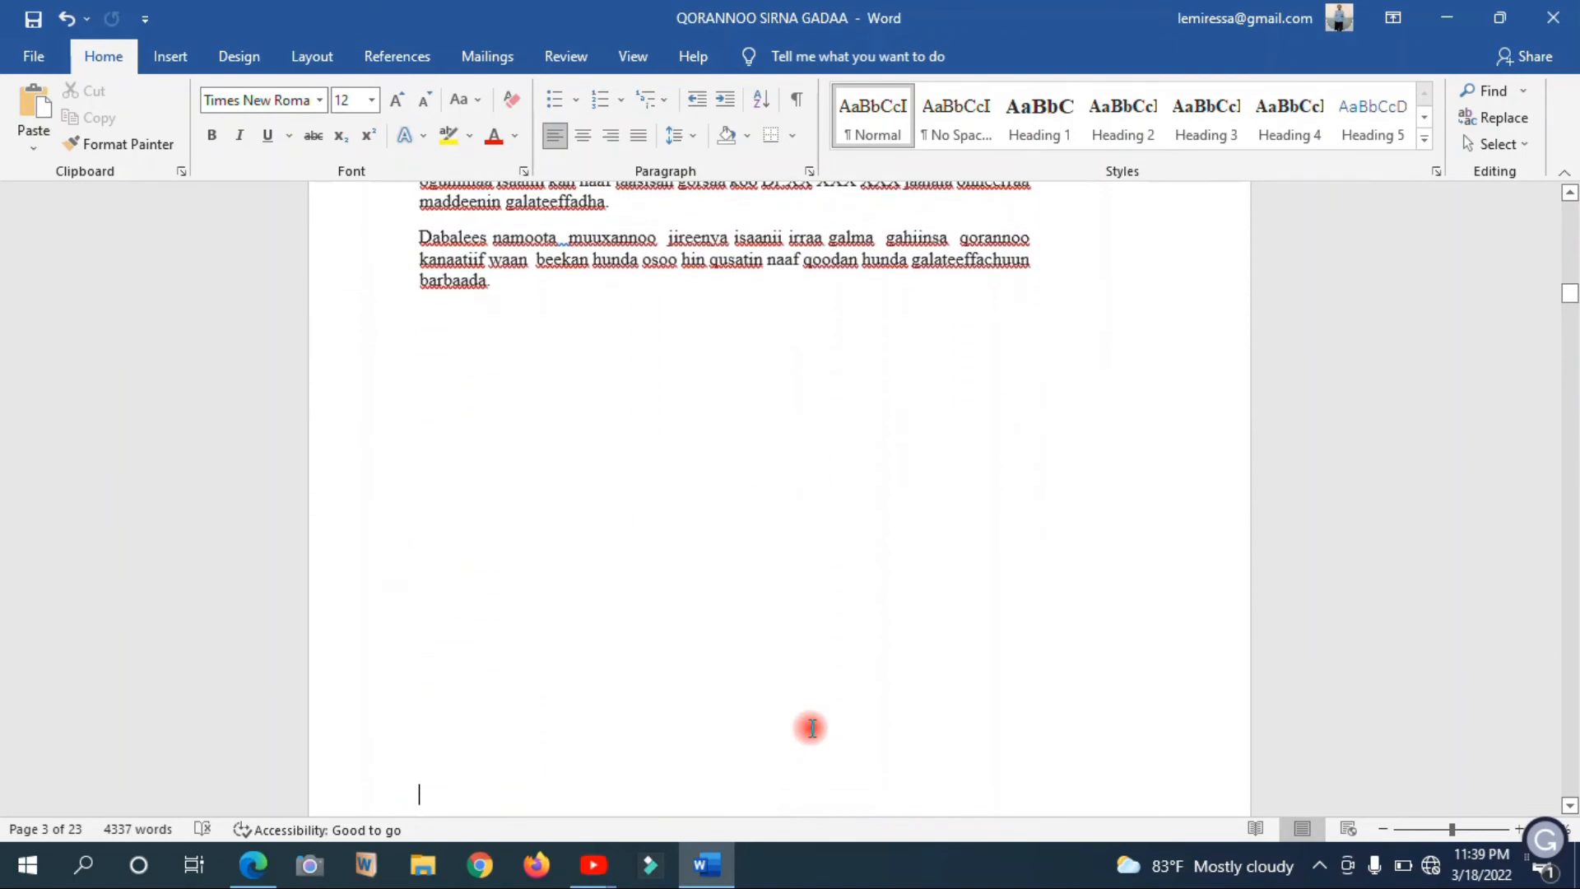
key(Down)
key(Down)
key(Down)
key(Down)
key(Down)
key(Down)
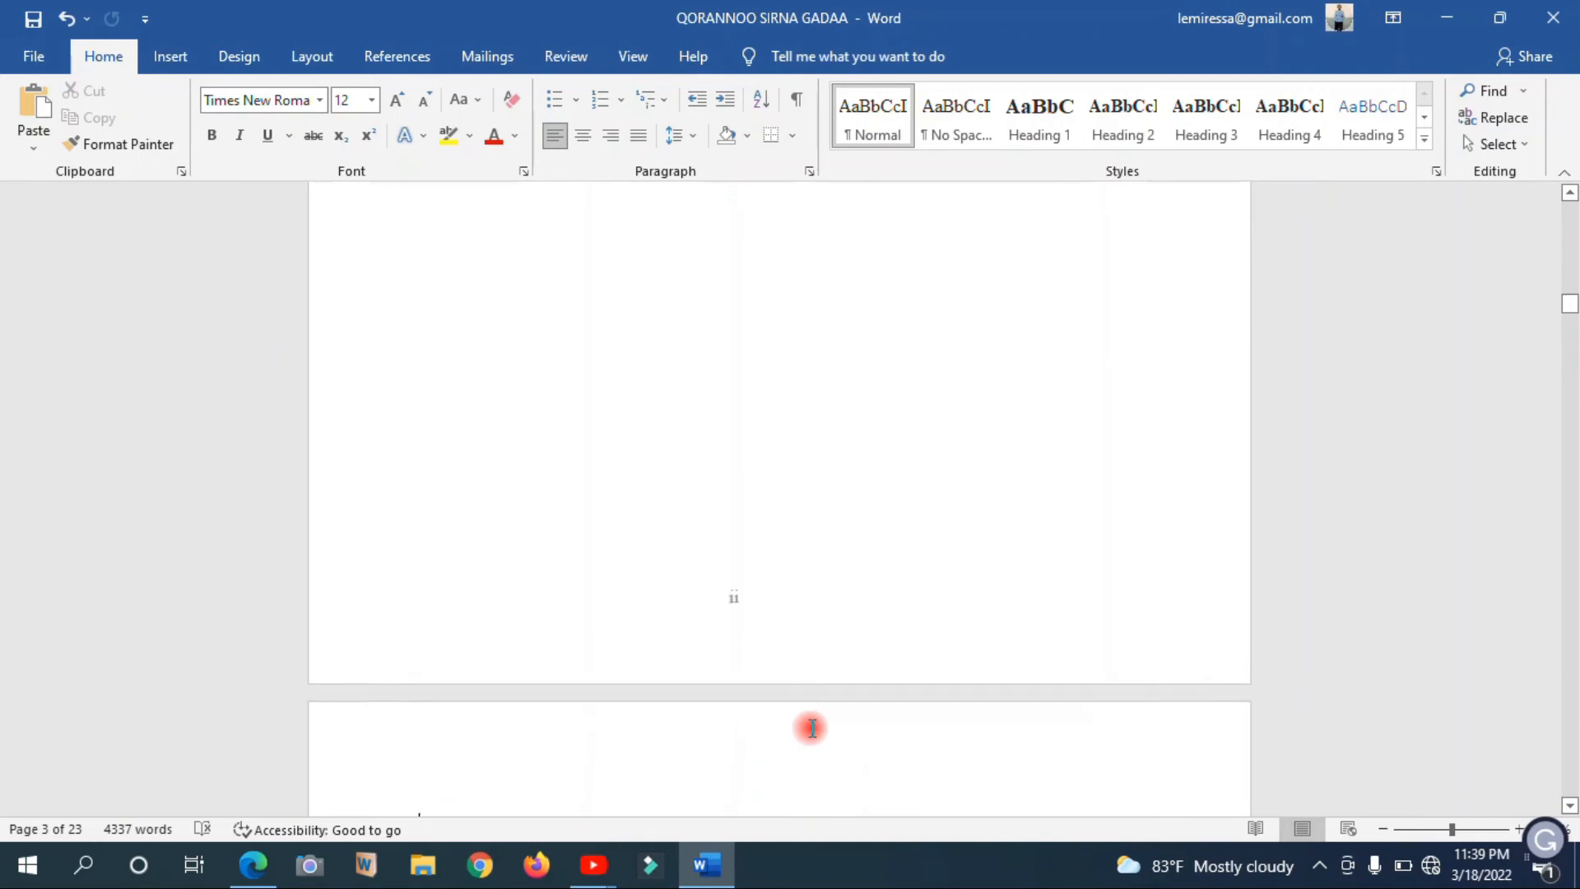
key(Down)
key(Down)
key(Down)
key(Down)
key(Down)
key(Down)
key(Down)
key(Down)
key(Down)
key(Down)
key(Down)
key(Down)
key(Down)
key(Down)
key(Down)
key(Down)
key(Down)
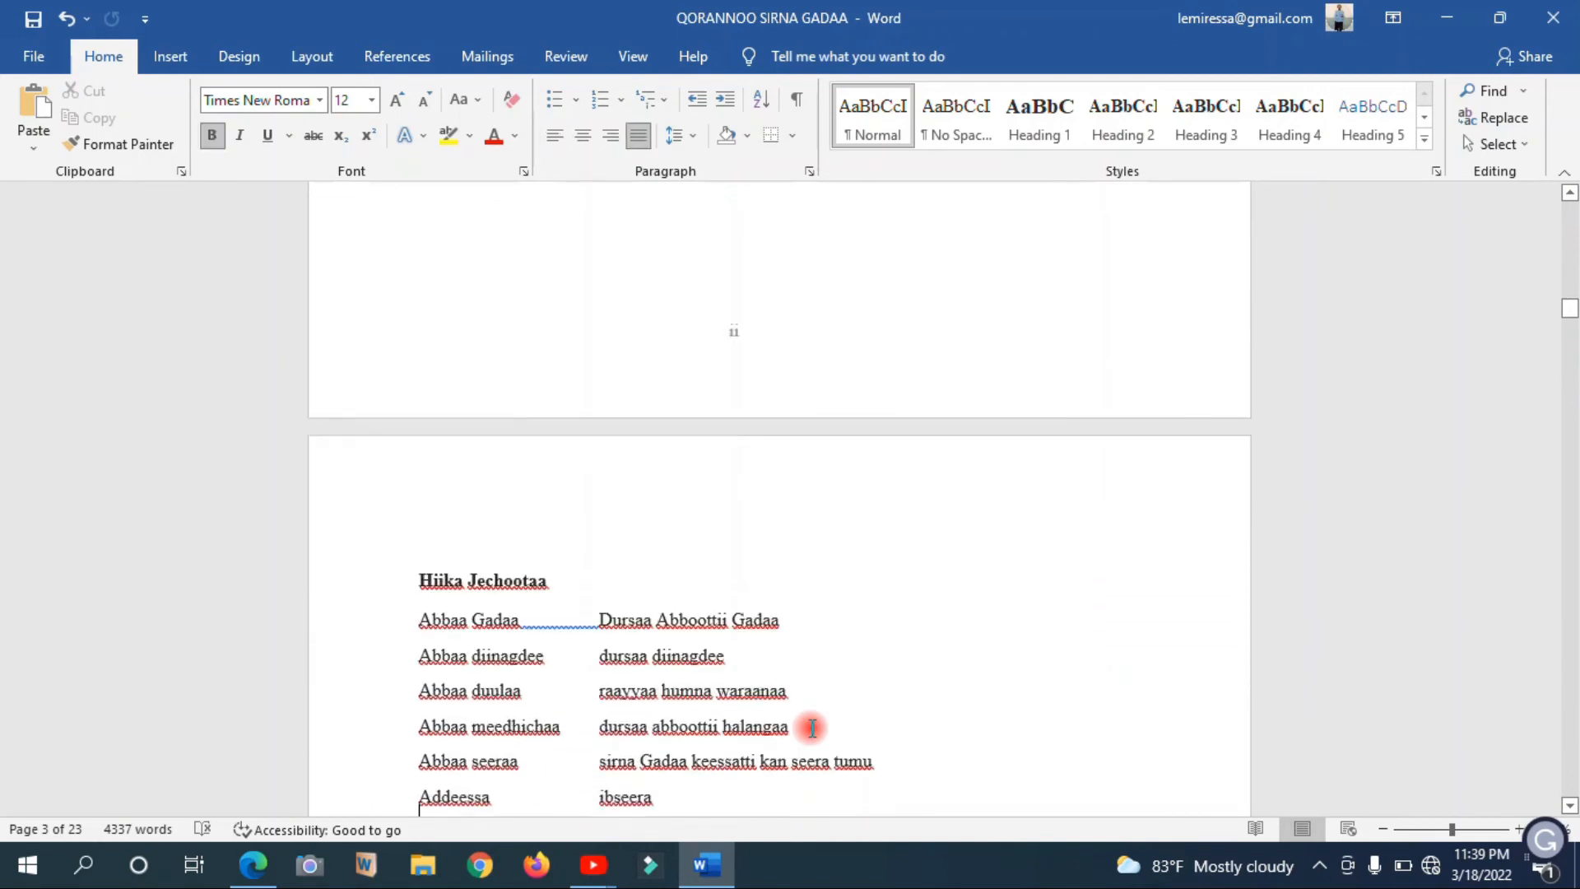
key(Down)
key(Down)
key(Down)
key(Down)
key(Down)
key(Down)
key(Down)
key(Down)
key(Down)
key(Down)
key(Down)
key(Down)
key(Down)
key(Down)
key(Down)
key(Down)
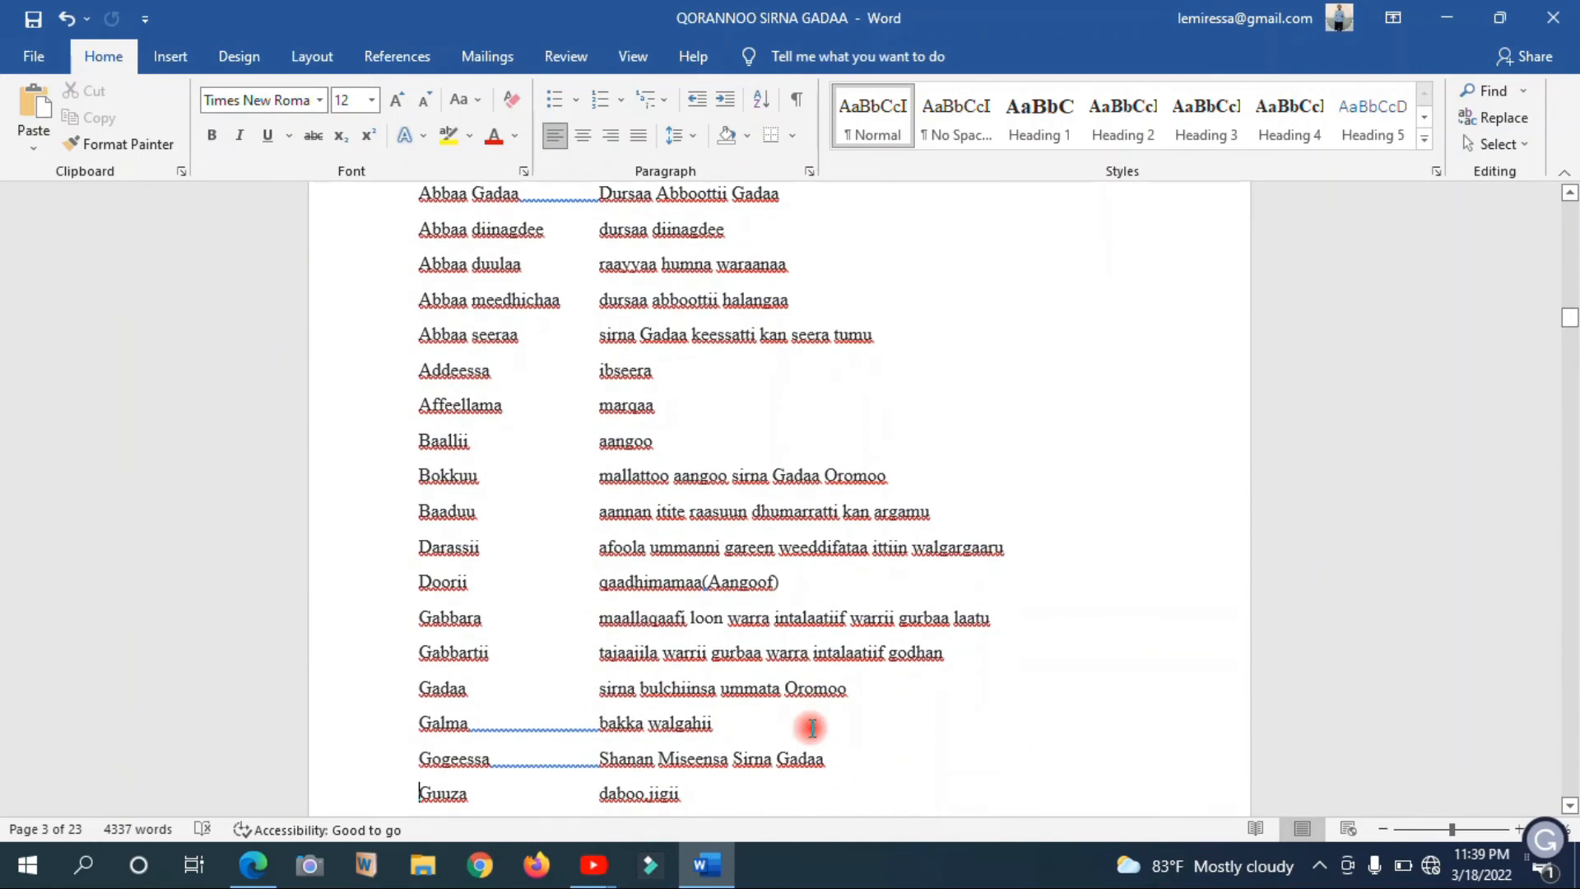
key(Down)
key(Down)
key(Down)
key(Down)
key(Down)
key(Down)
key(Down)
key(Down)
key(Down)
key(Down)
key(Down)
key(Down)
key(Down)
key(Down)
key(Down)
key(Down)
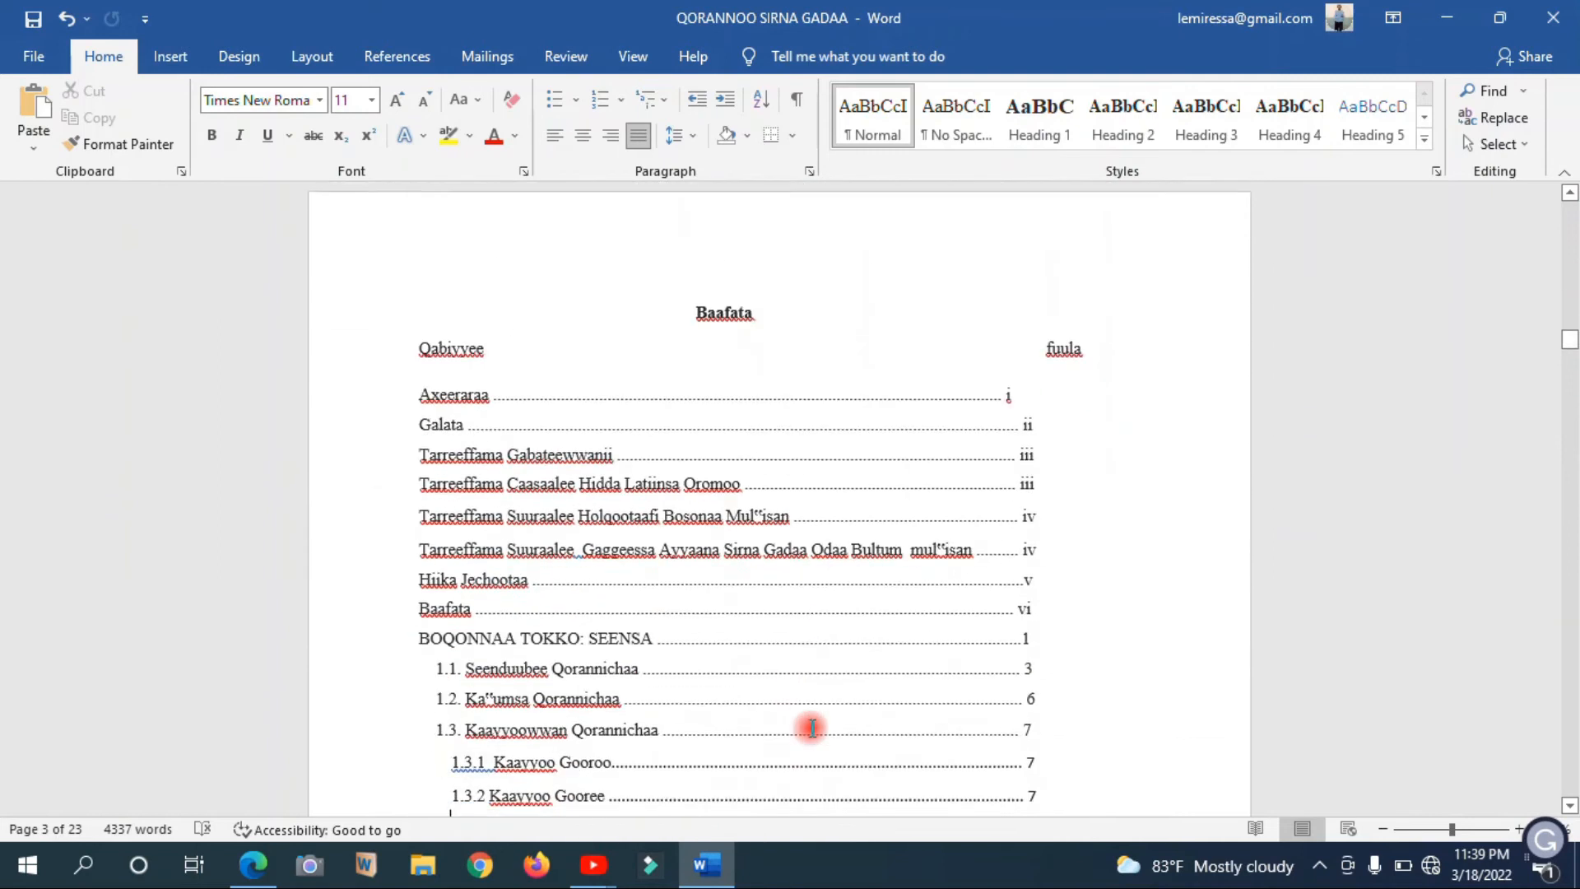
key(Up)
key(Up)
key(Up)
key(Up)
key(Up)
key(Up)
key(Up)
key(Up)
key(Up)
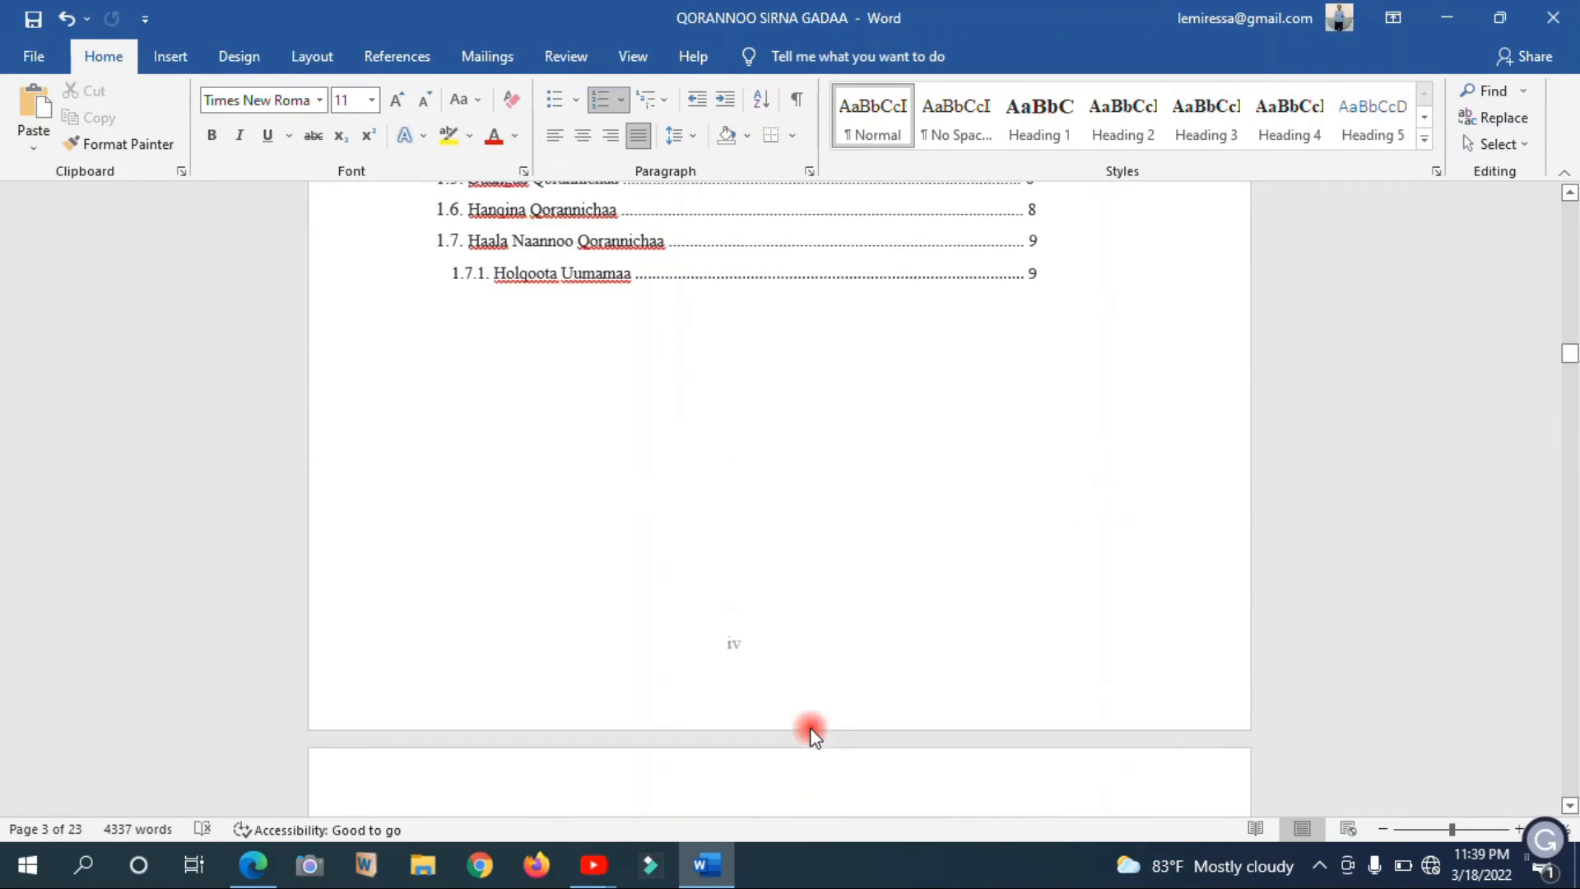
key(Down)
key(Down)
key(Down)
key(Down)
key(Down)
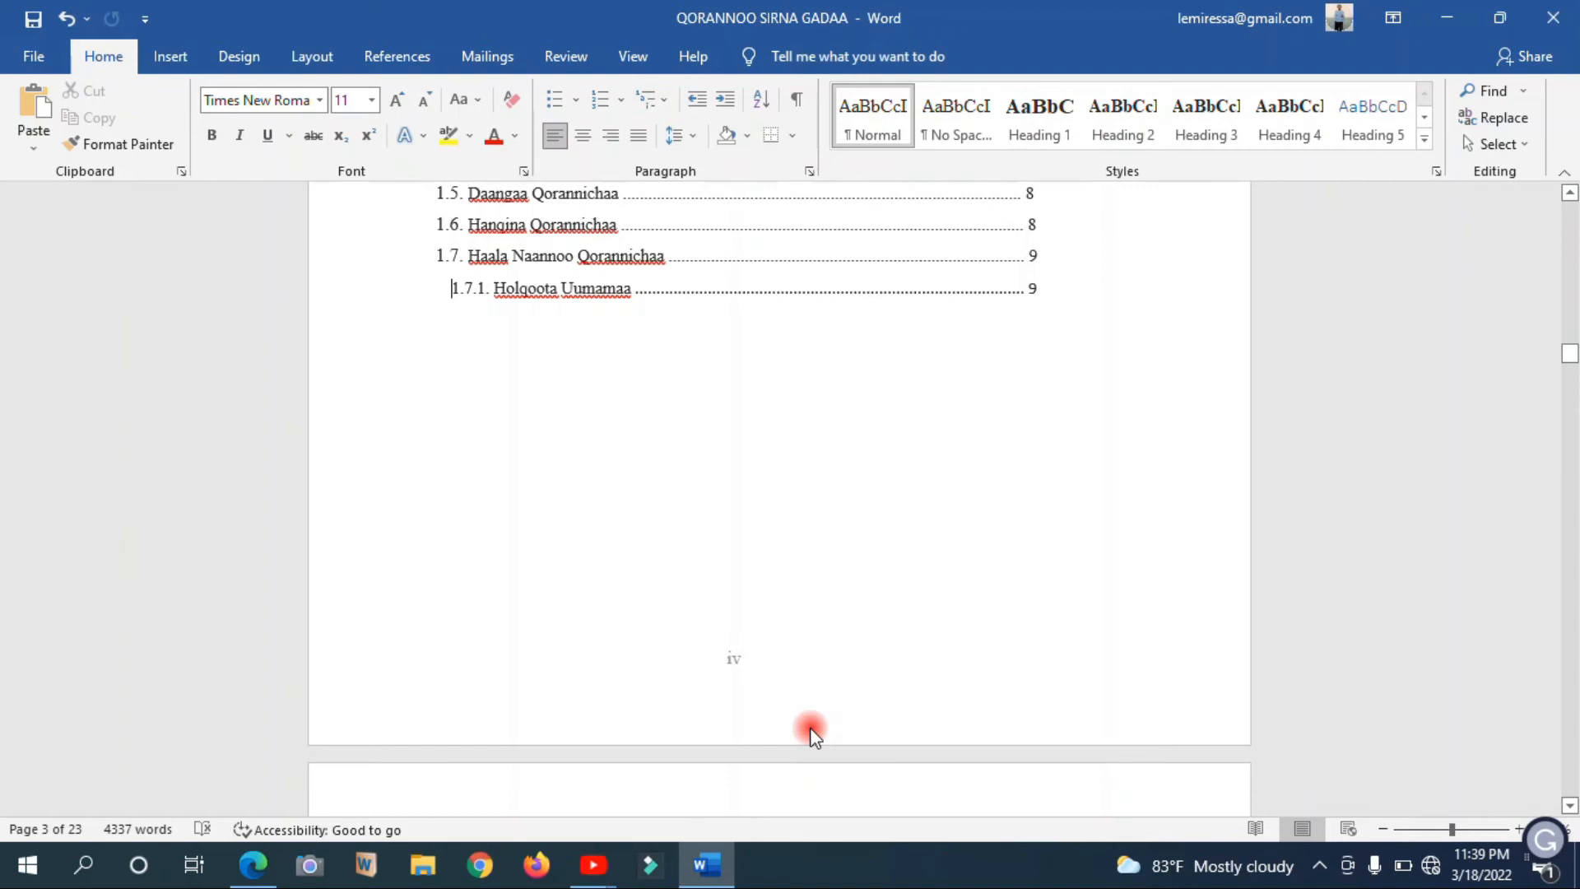
key(Down)
key(Down)
key(Down)
key(Down)
key(Down)
key(Down)
key(Down)
key(Down)
key(Down)
key(Down)
key(Down)
key(Down)
key(Down)
key(Down)
key(Down)
key(Down)
key(Down)
key(Down)
key(Down)
key(Down)
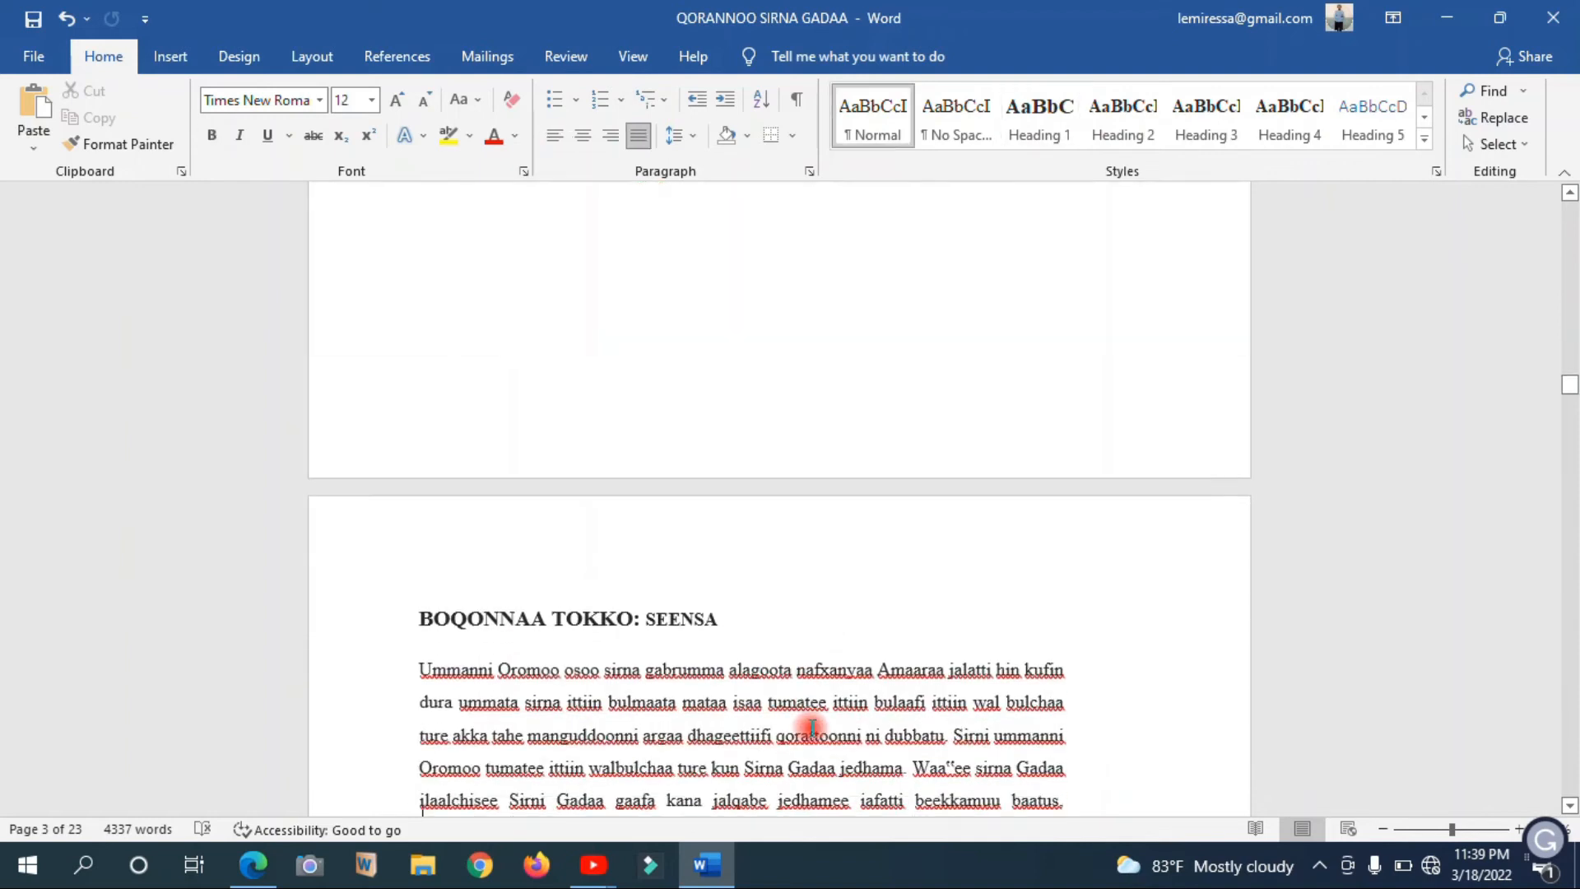
key(Down)
key(Down)
key(Down)
key(Down)
key(Down)
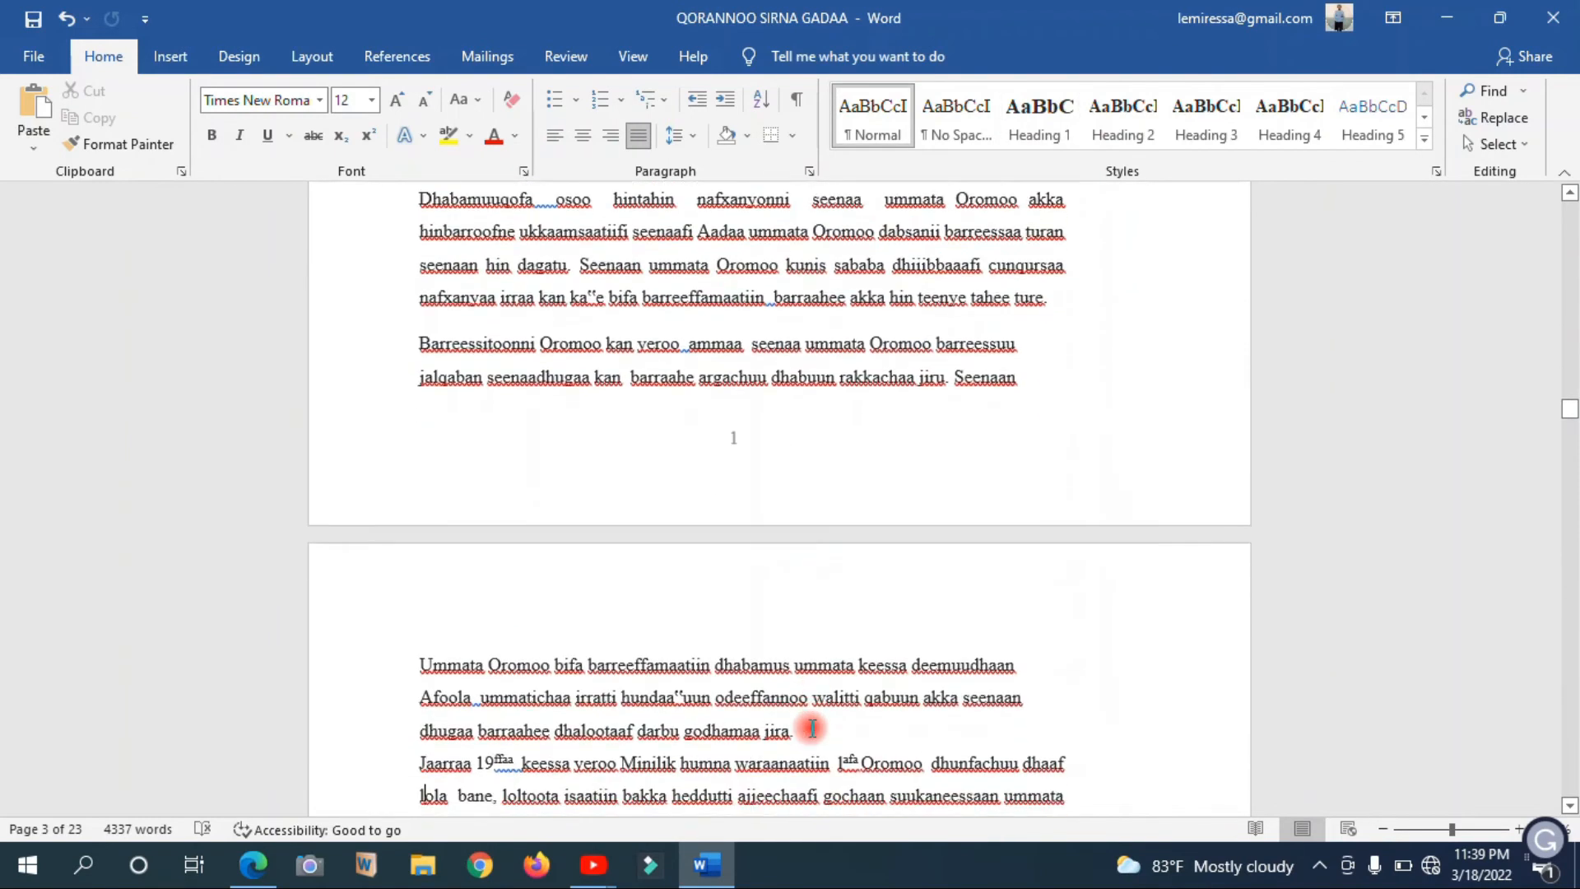
key(Down)
key(Down)
key(Down)
key(Down)
key(Down)
key(Down)
key(Down)
key(Down)
key(Down)
key(Down)
key(Down)
key(Down)
key(Down)
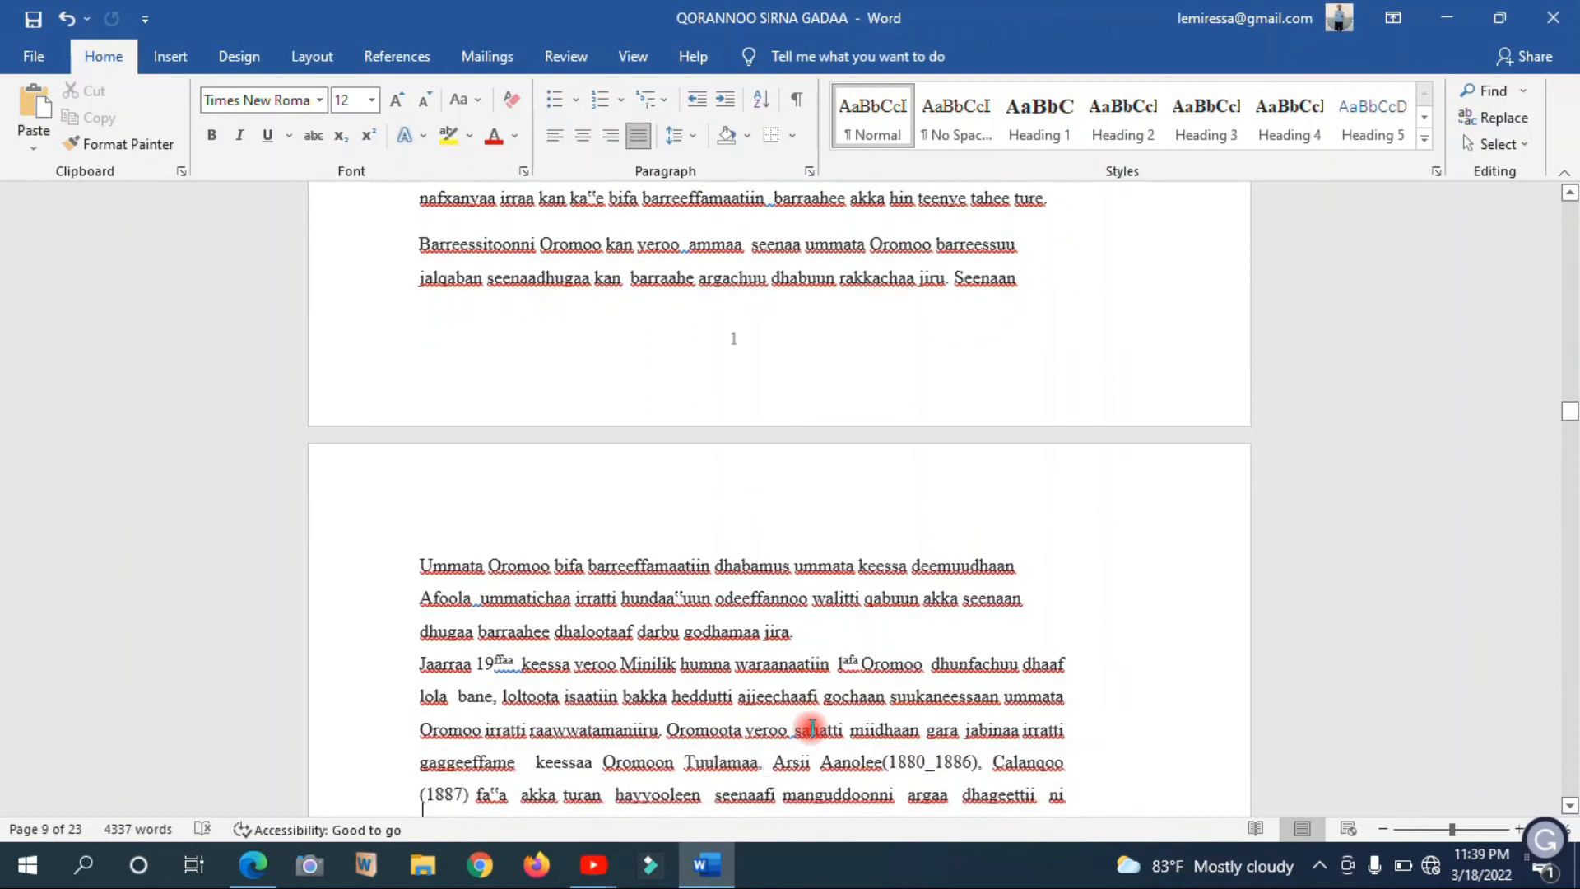
scroll(812, 728, up, 20)
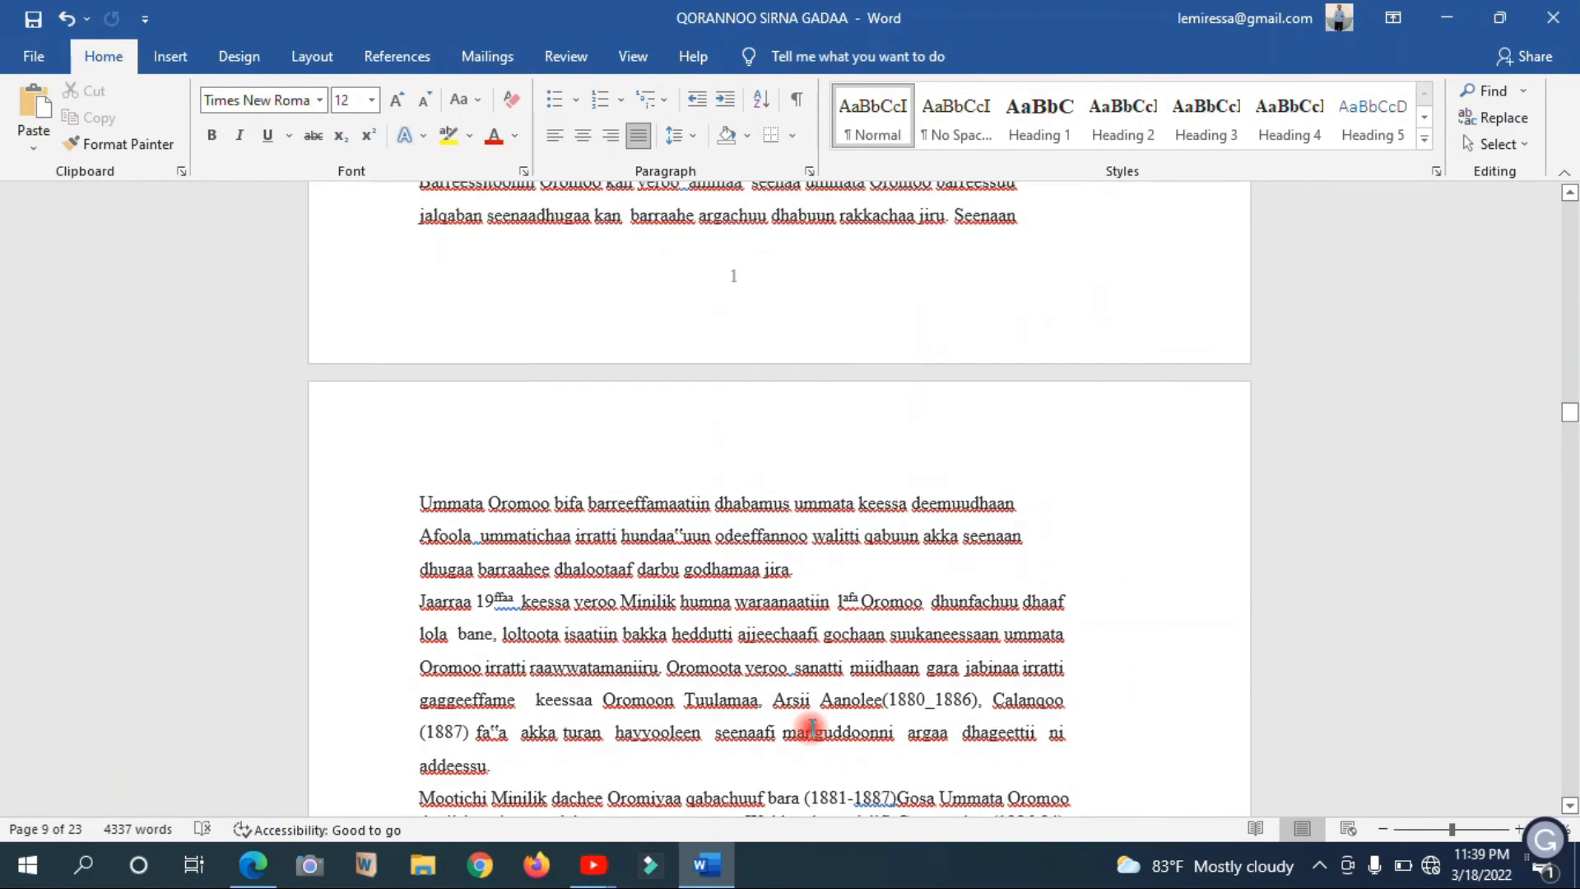
Remove the blank page before Axeeraraa by entering placeholder text DD on it and cutting that text together with its trailing break
drag(1569, 371, 1570, 239)
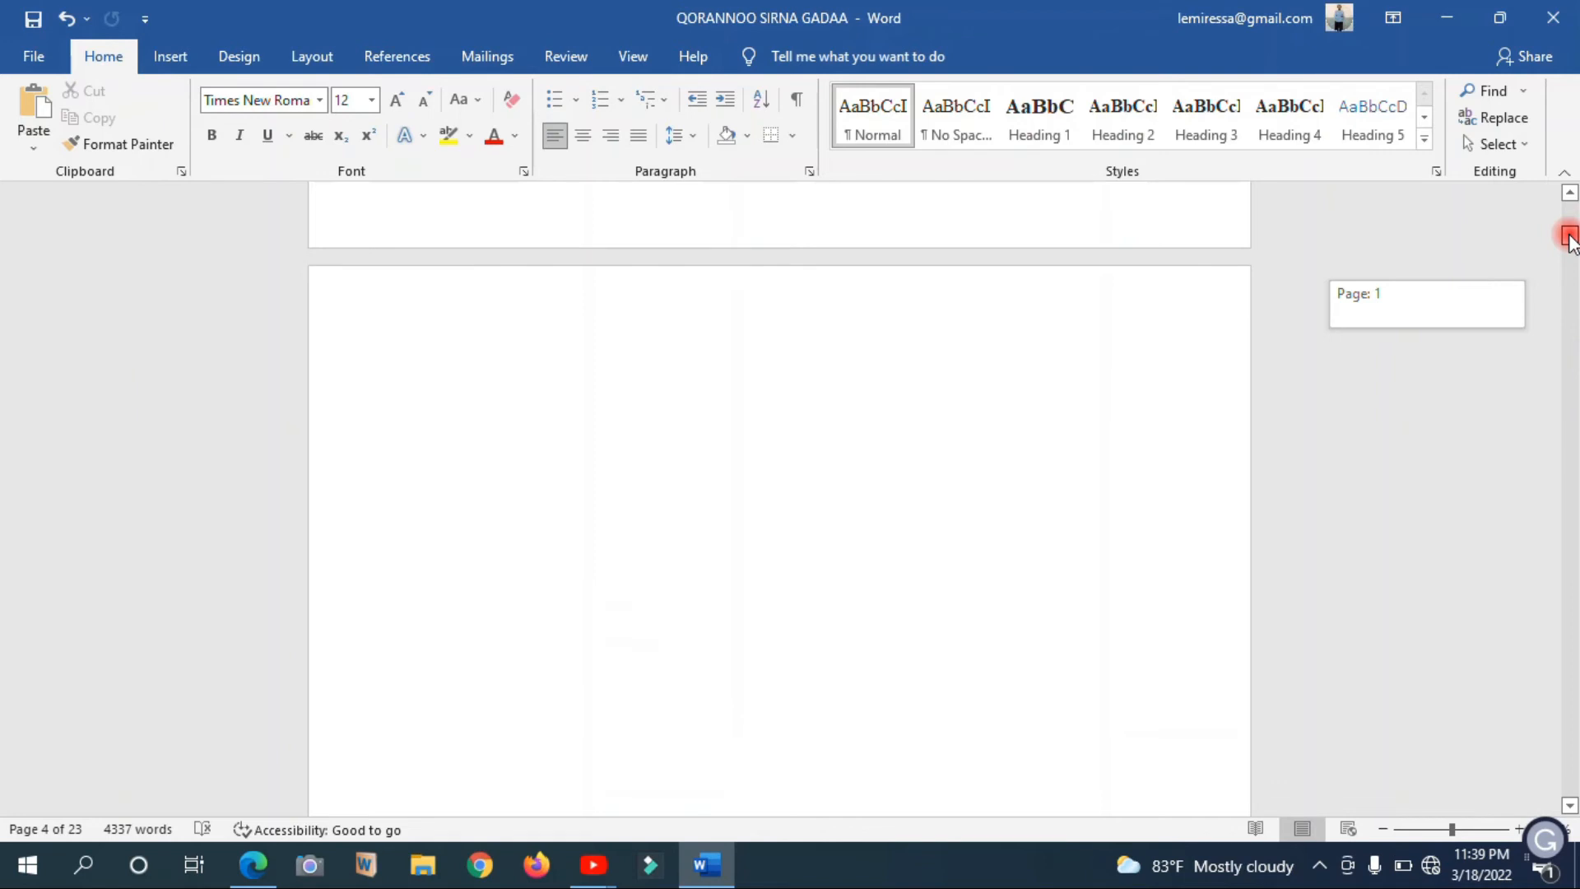
mouse_move(1570, 239)
mouse_down()
mouse_move(1570, 260)
mouse_move(1574, 239)
mouse_up()
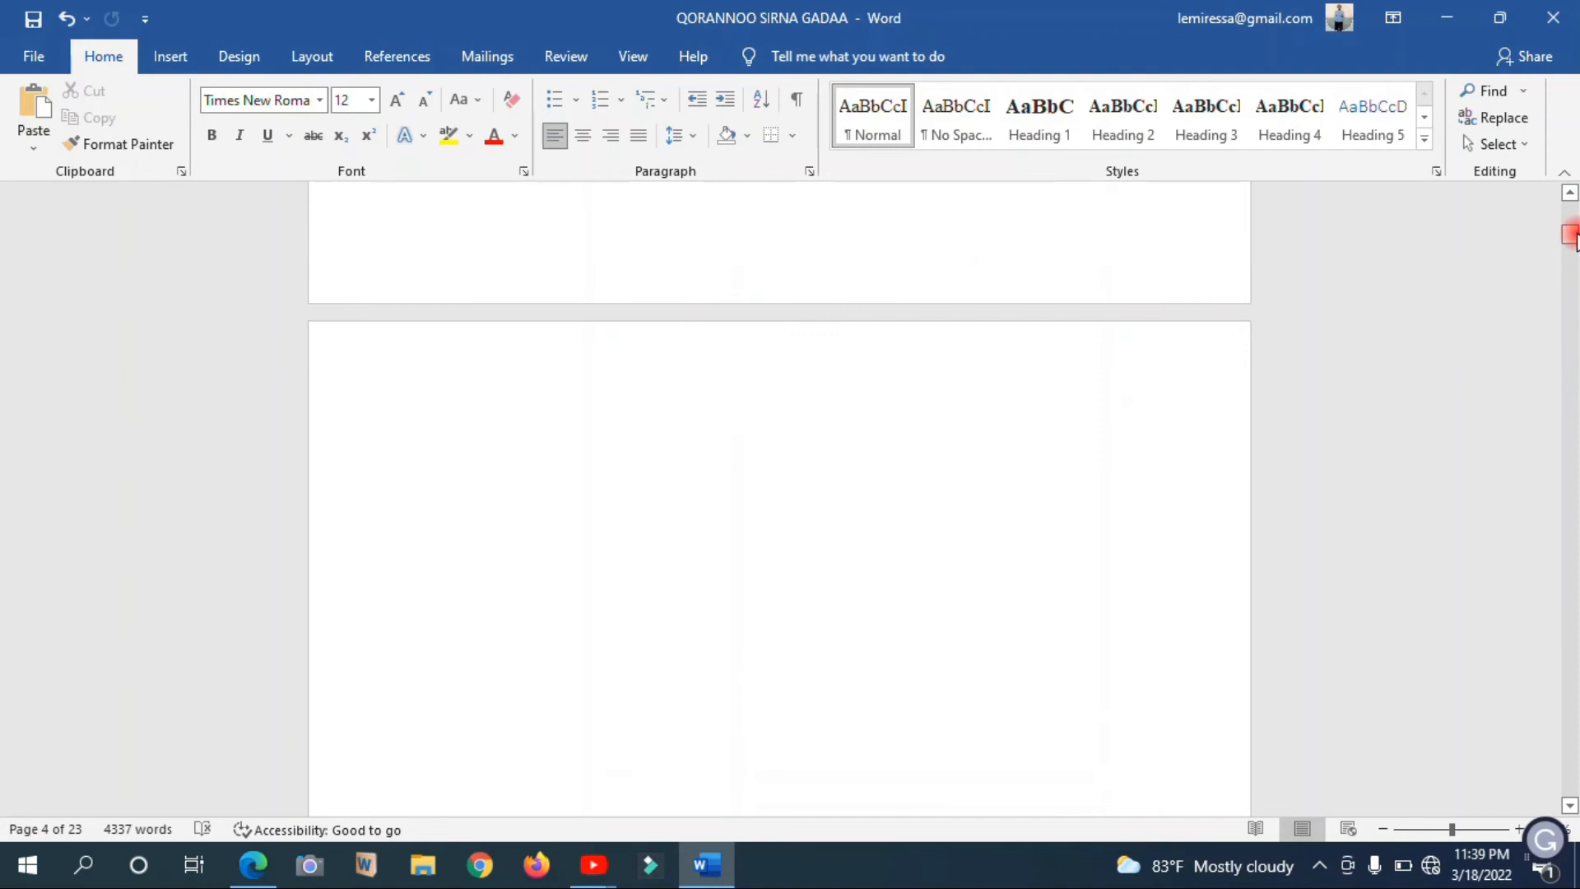
click(964, 465)
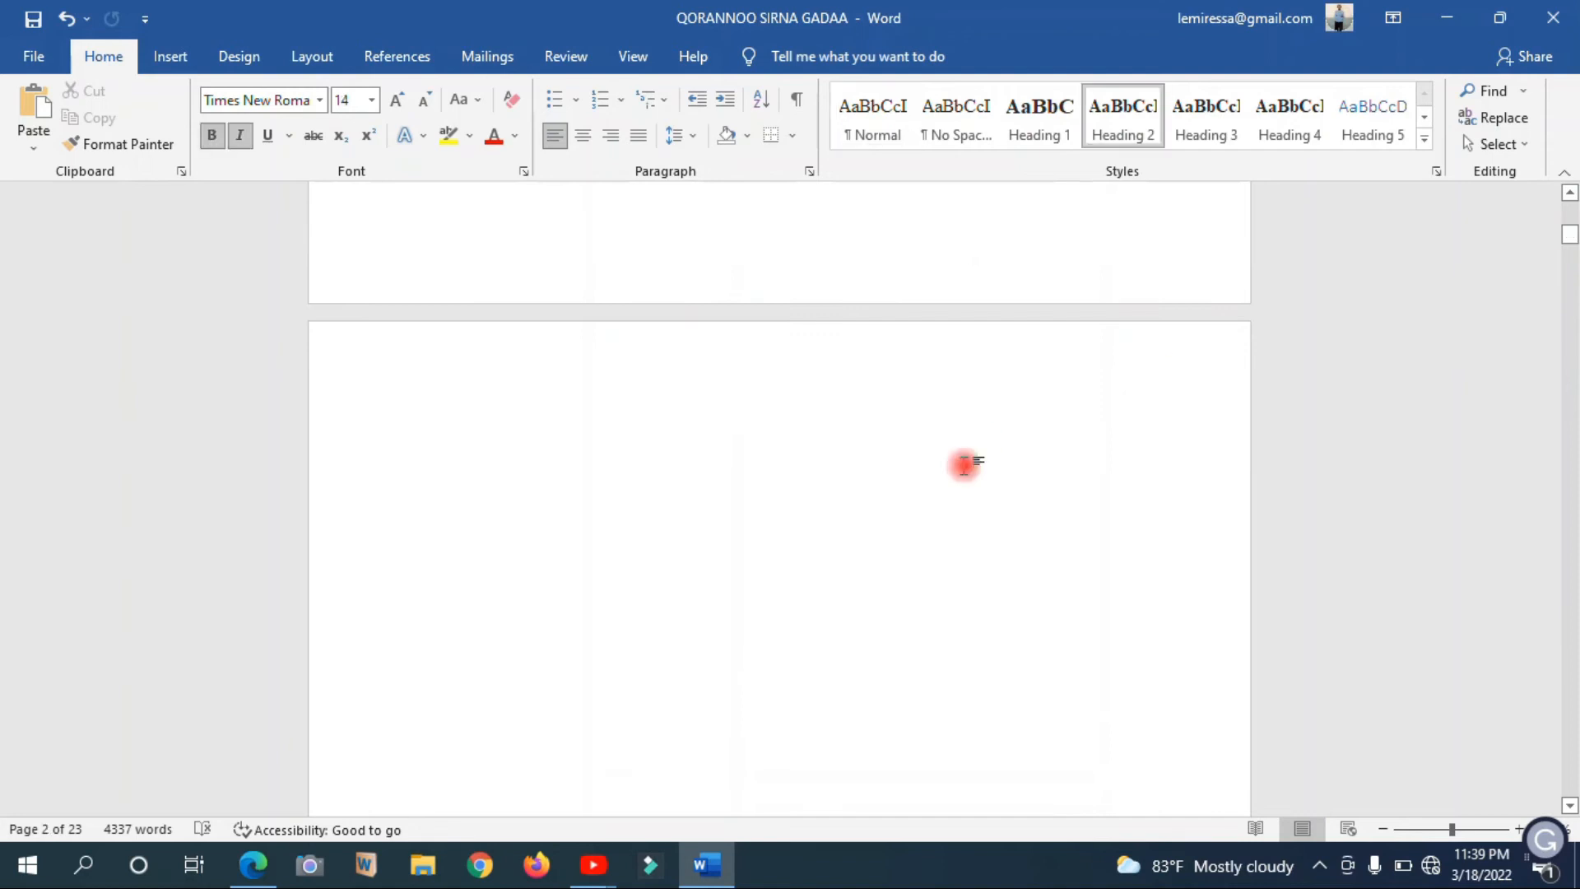
text(DD)
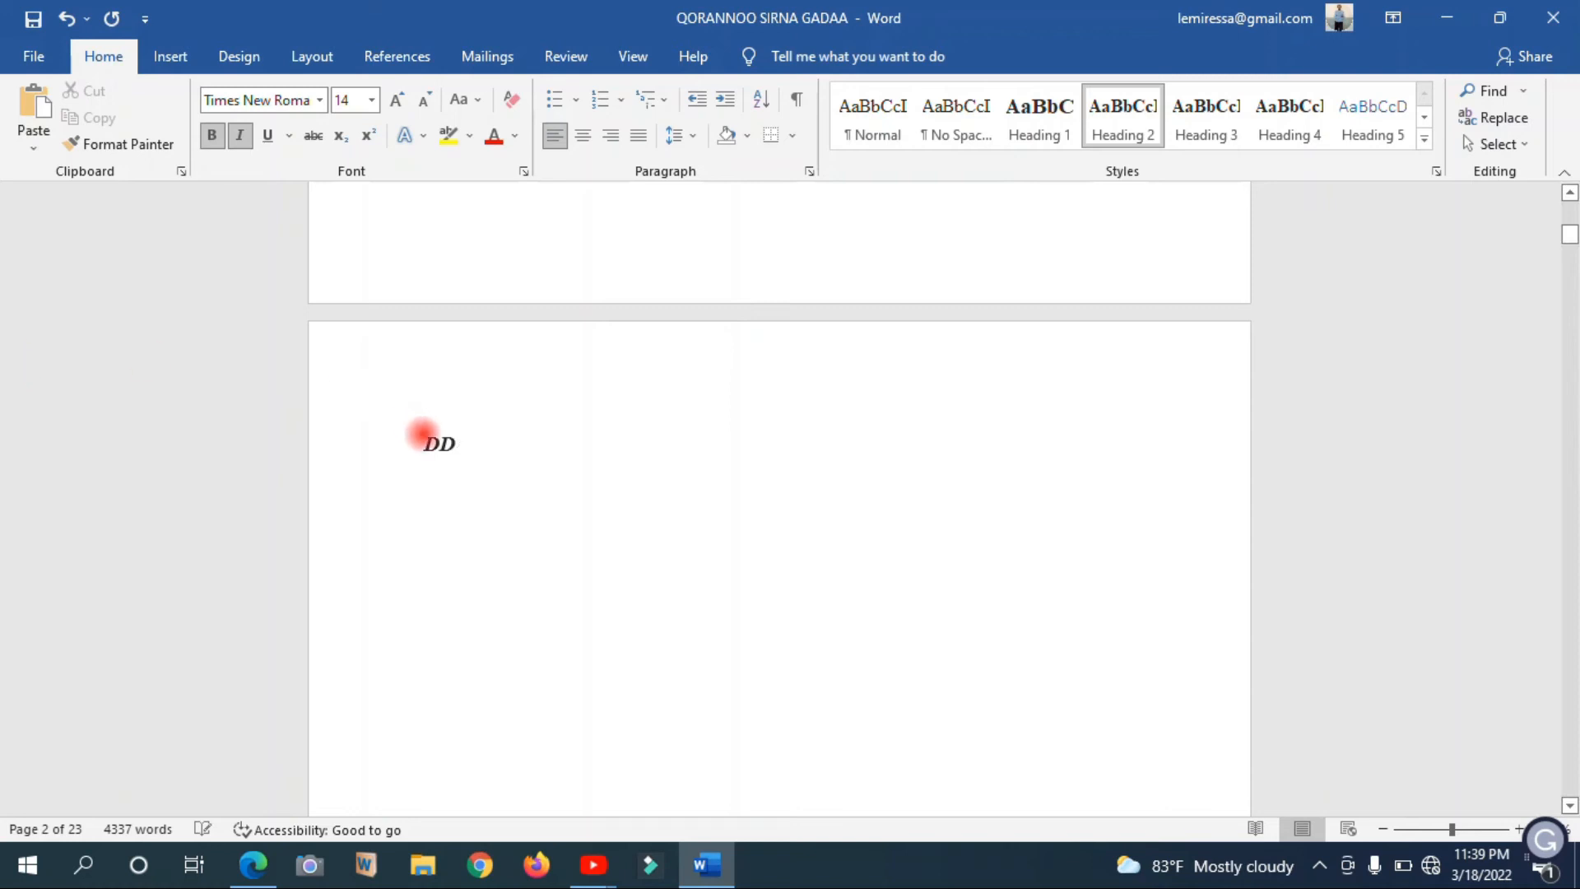
drag(421, 434, 462, 452)
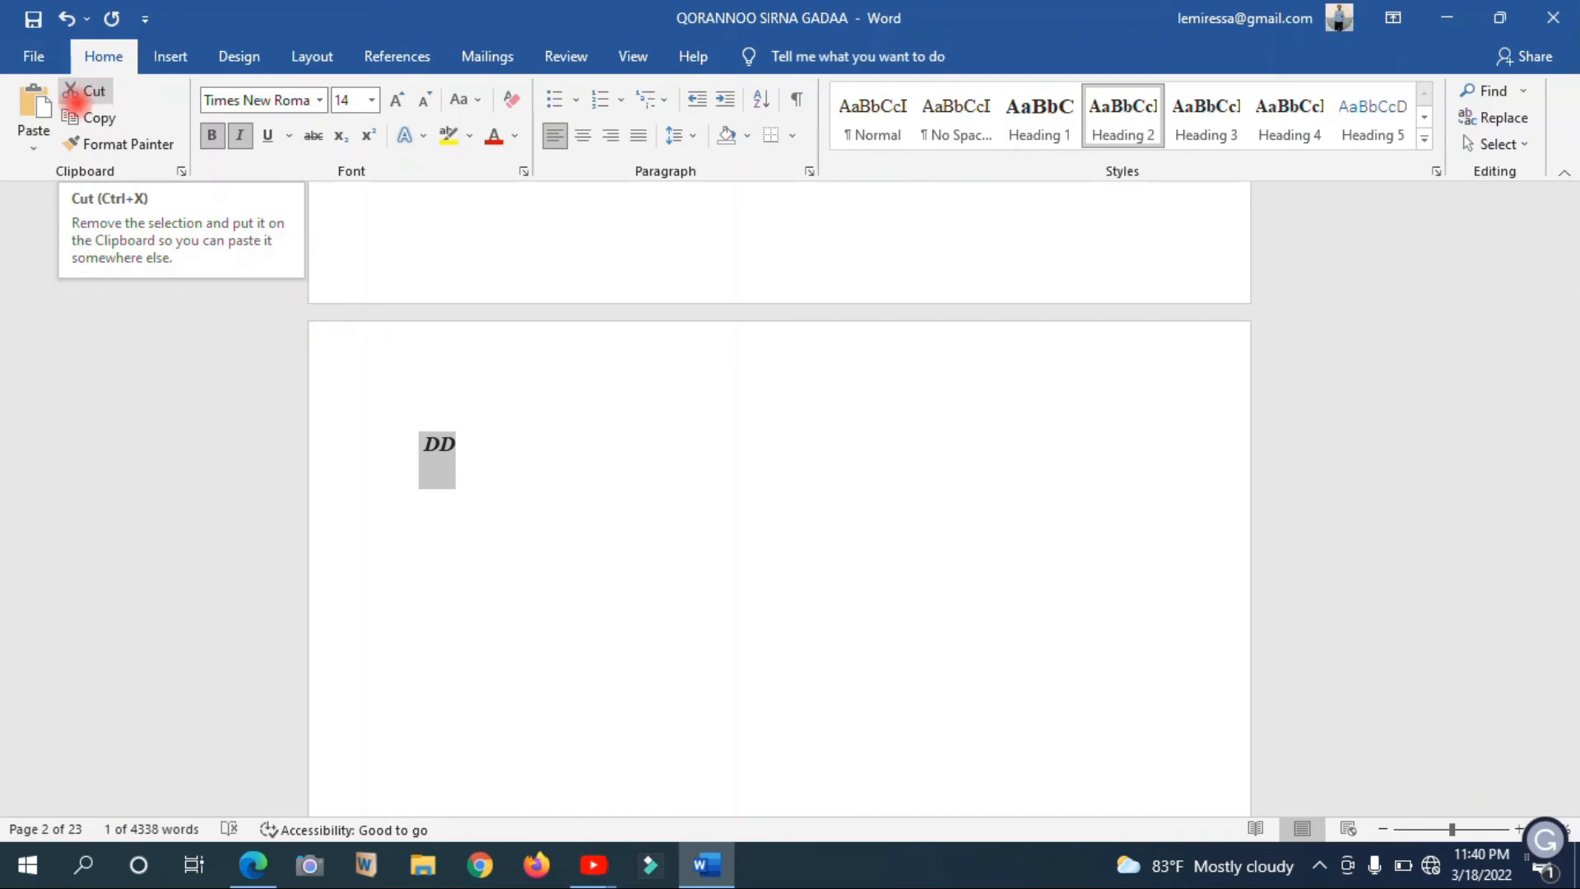
click(94, 89)
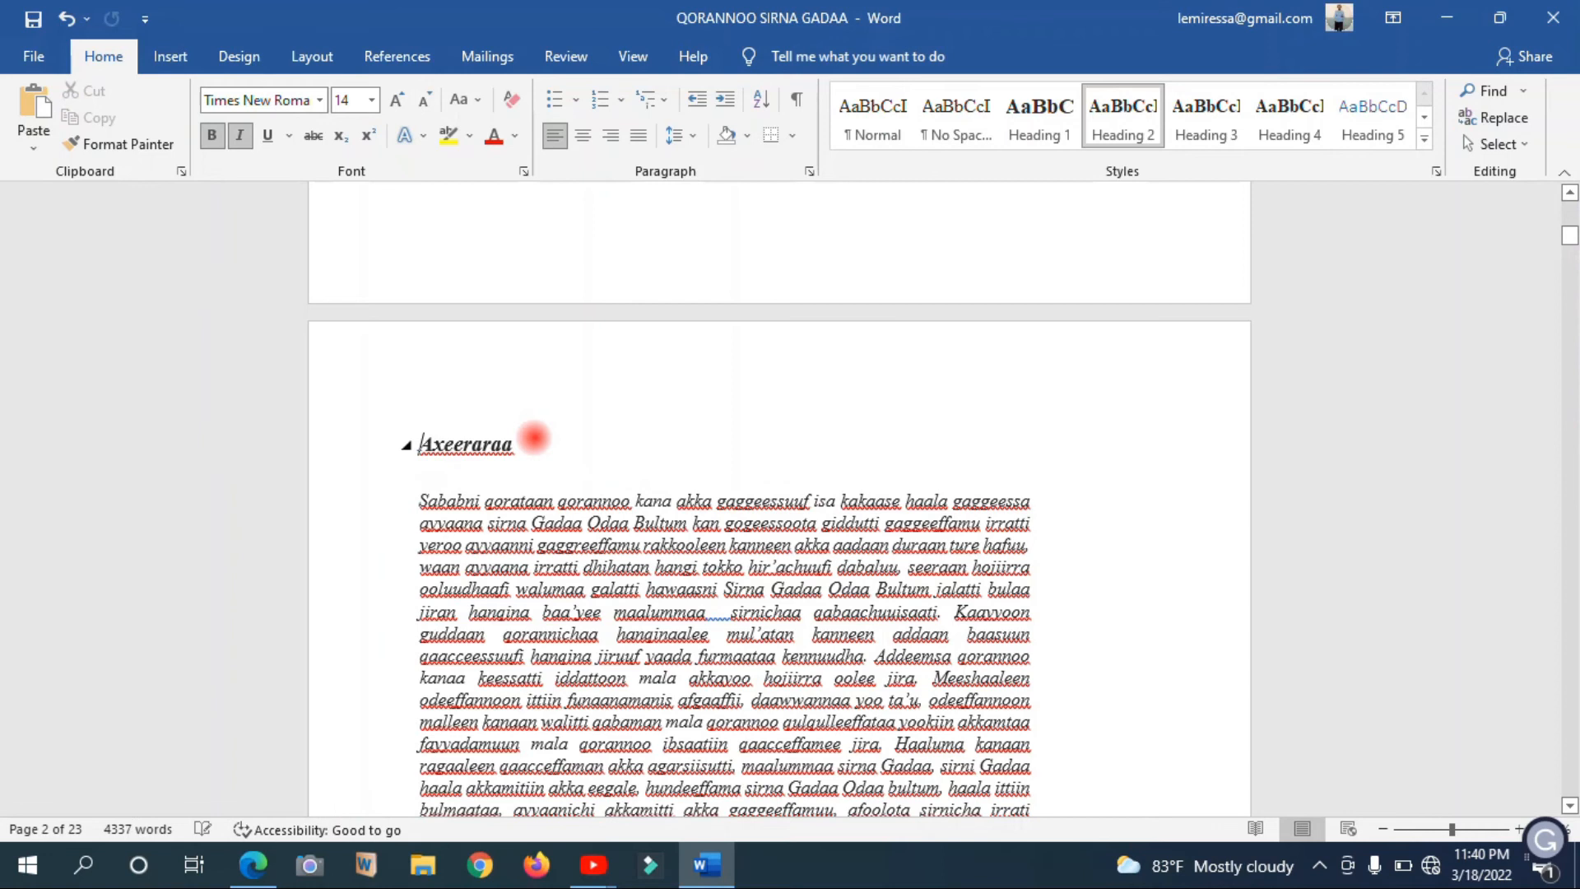
Check the page sequence and footer numbers from the end of the cover page through to the BOQONNAA TOKKO chapter
key(Up)
key(Up)
key(Up)
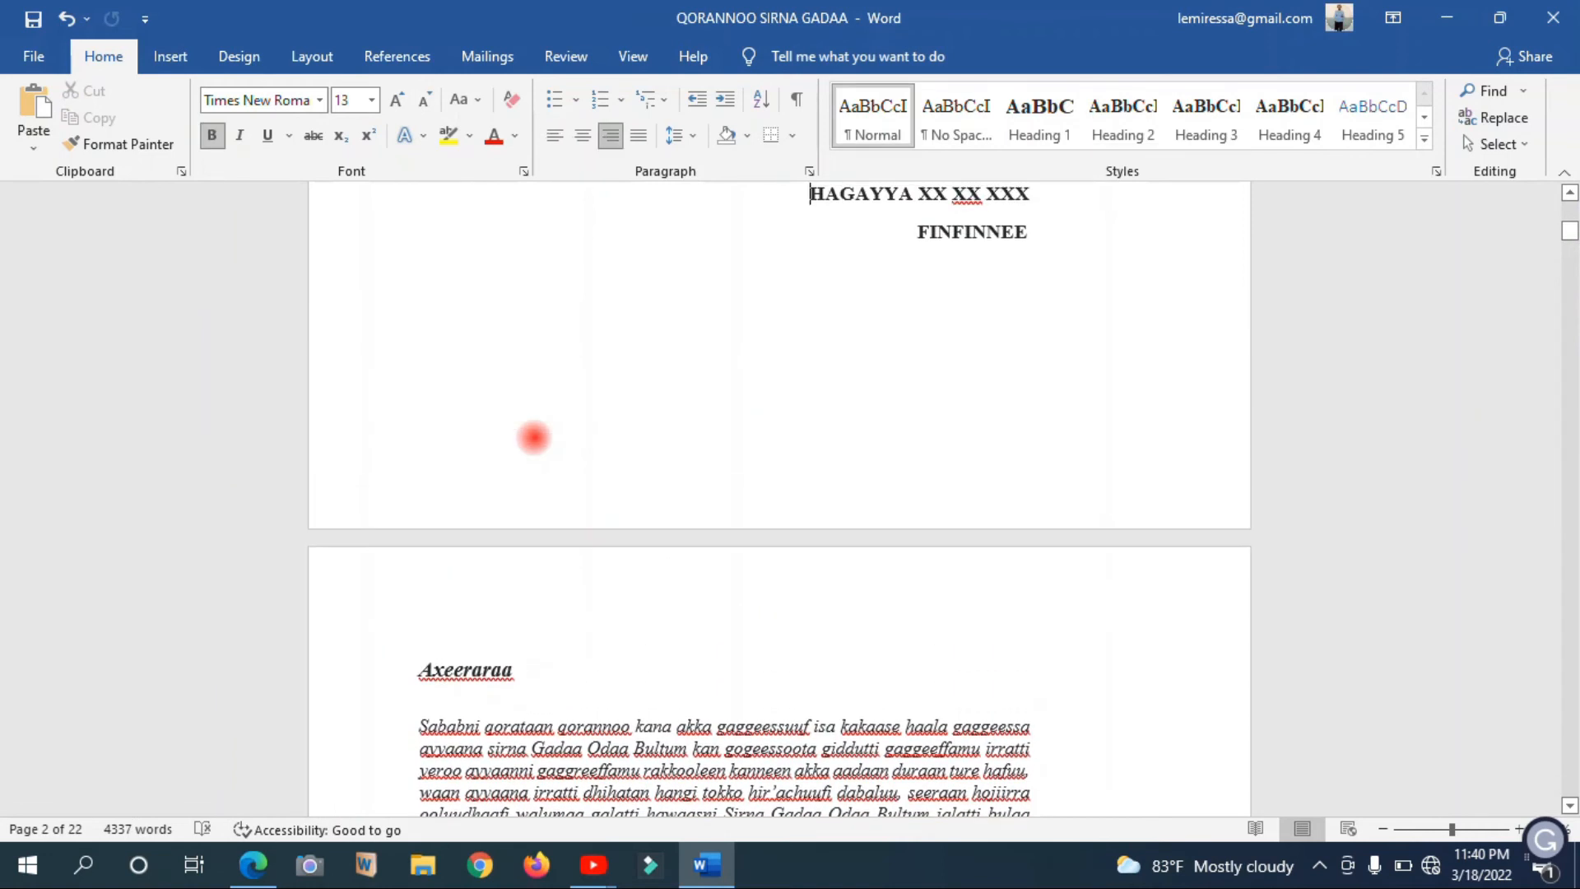
key(Down)
key(Down)
key(Down)
key(Down)
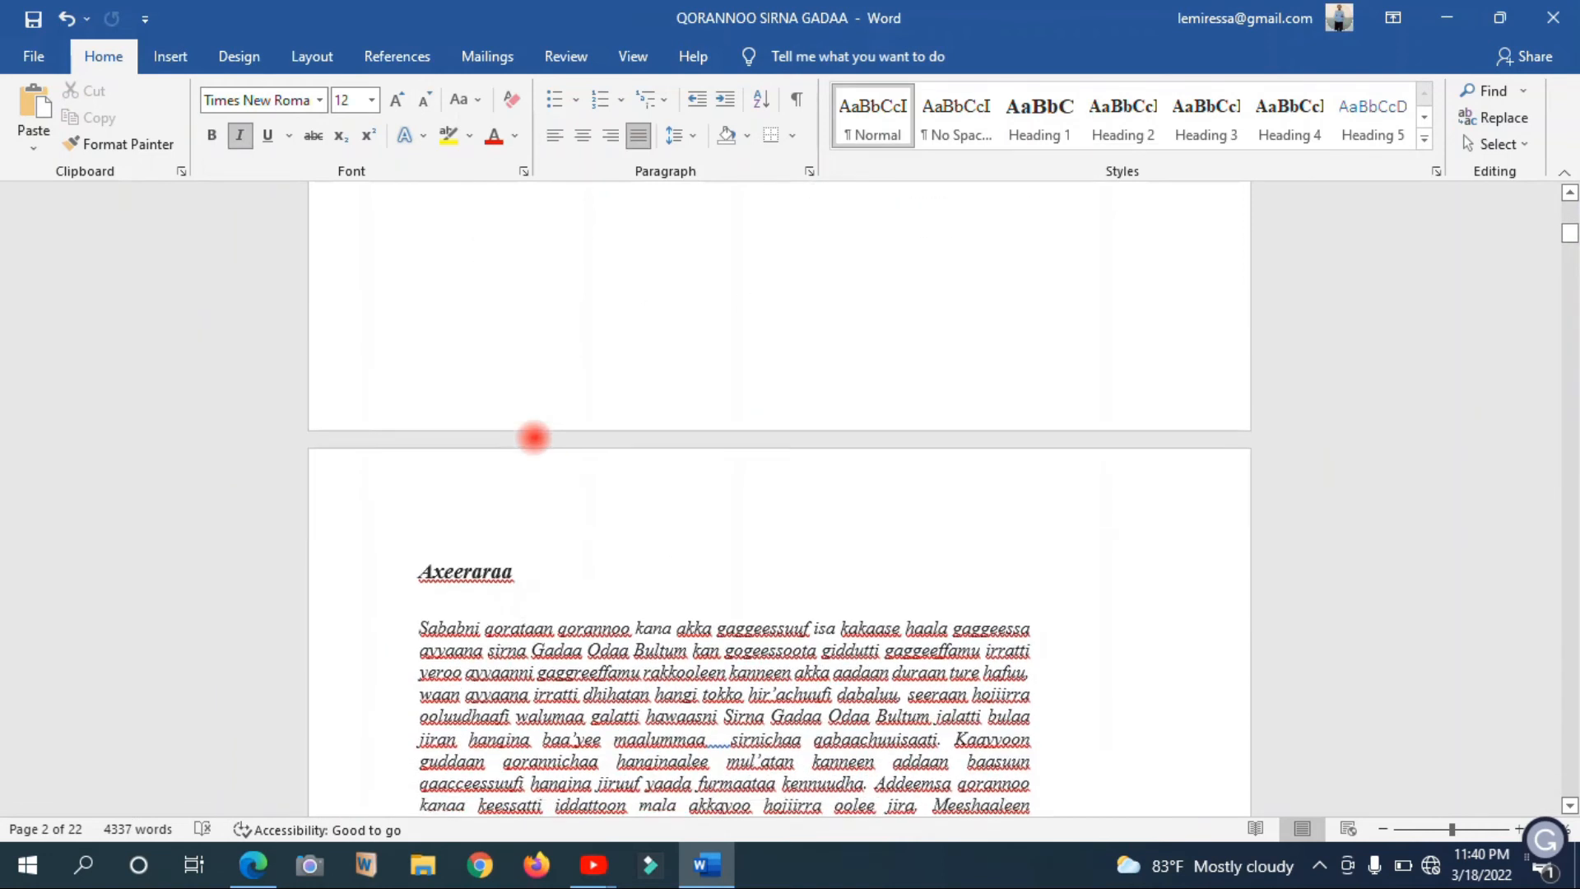
key(Down)
key(Down)
key(Down)
key(Down)
key(Down)
key(Down)
key(Down)
key(Down)
key(Down)
key(Down)
key(Down)
key(Down)
key(Down)
key(Down)
key(Down)
key(Down)
key(Down)
key(Down)
key(Down)
key(Down)
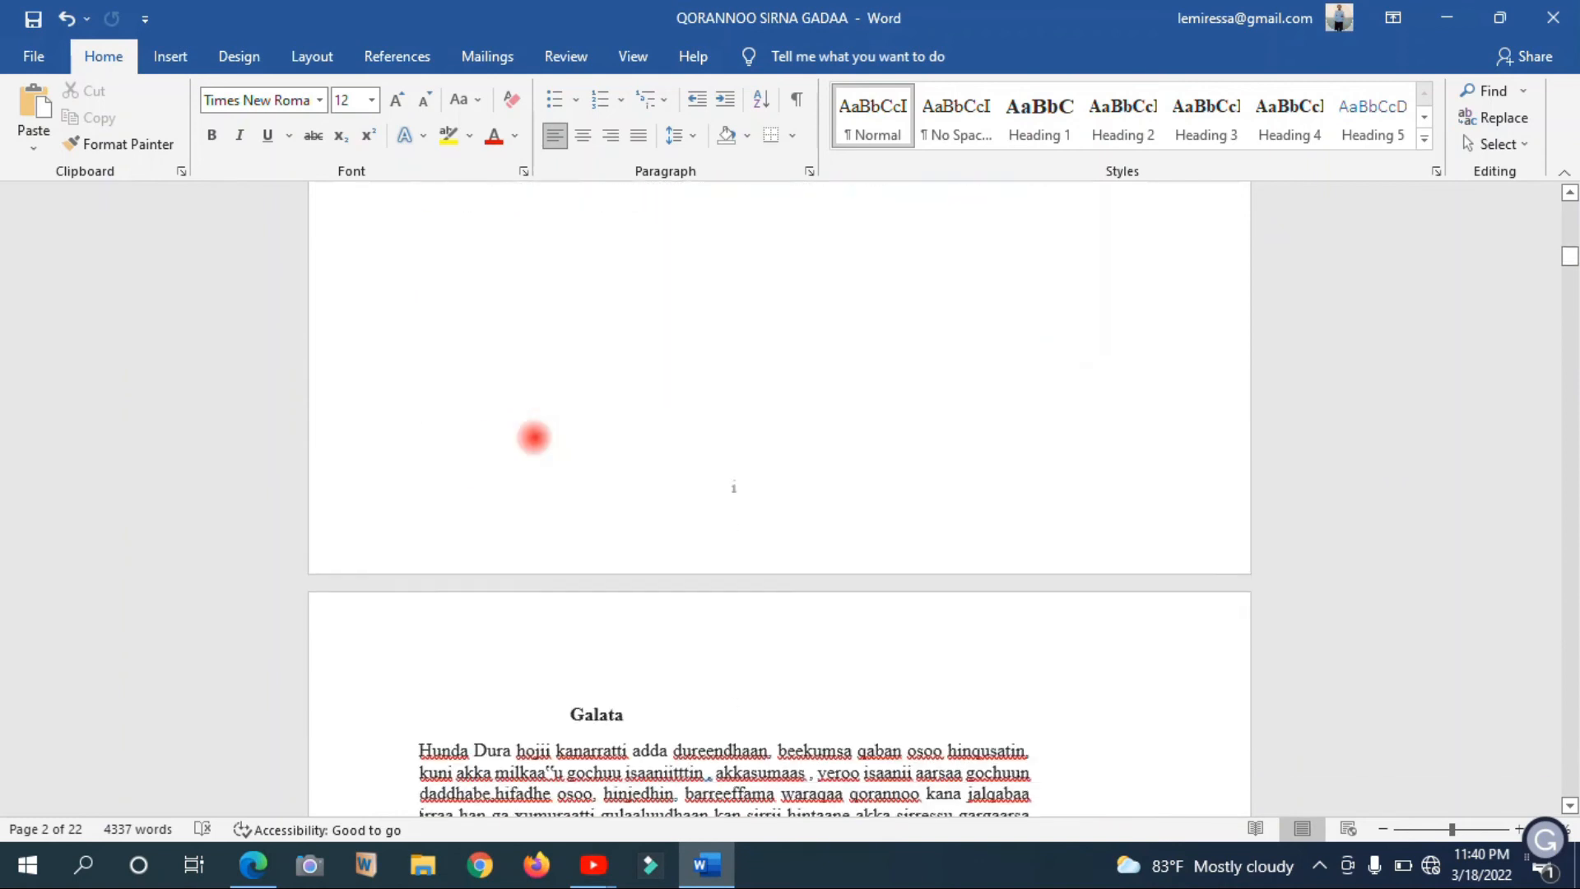
key(Down)
key(Down)
key(Down)
key(Down)
key(Down)
key(Down)
key(Down)
key(Down)
key(Down)
key(Down)
key(Down)
key(Down)
key(Down)
key(Down)
key(Down)
key(Down)
key(Down)
key(Down)
key(Down)
key(Down)
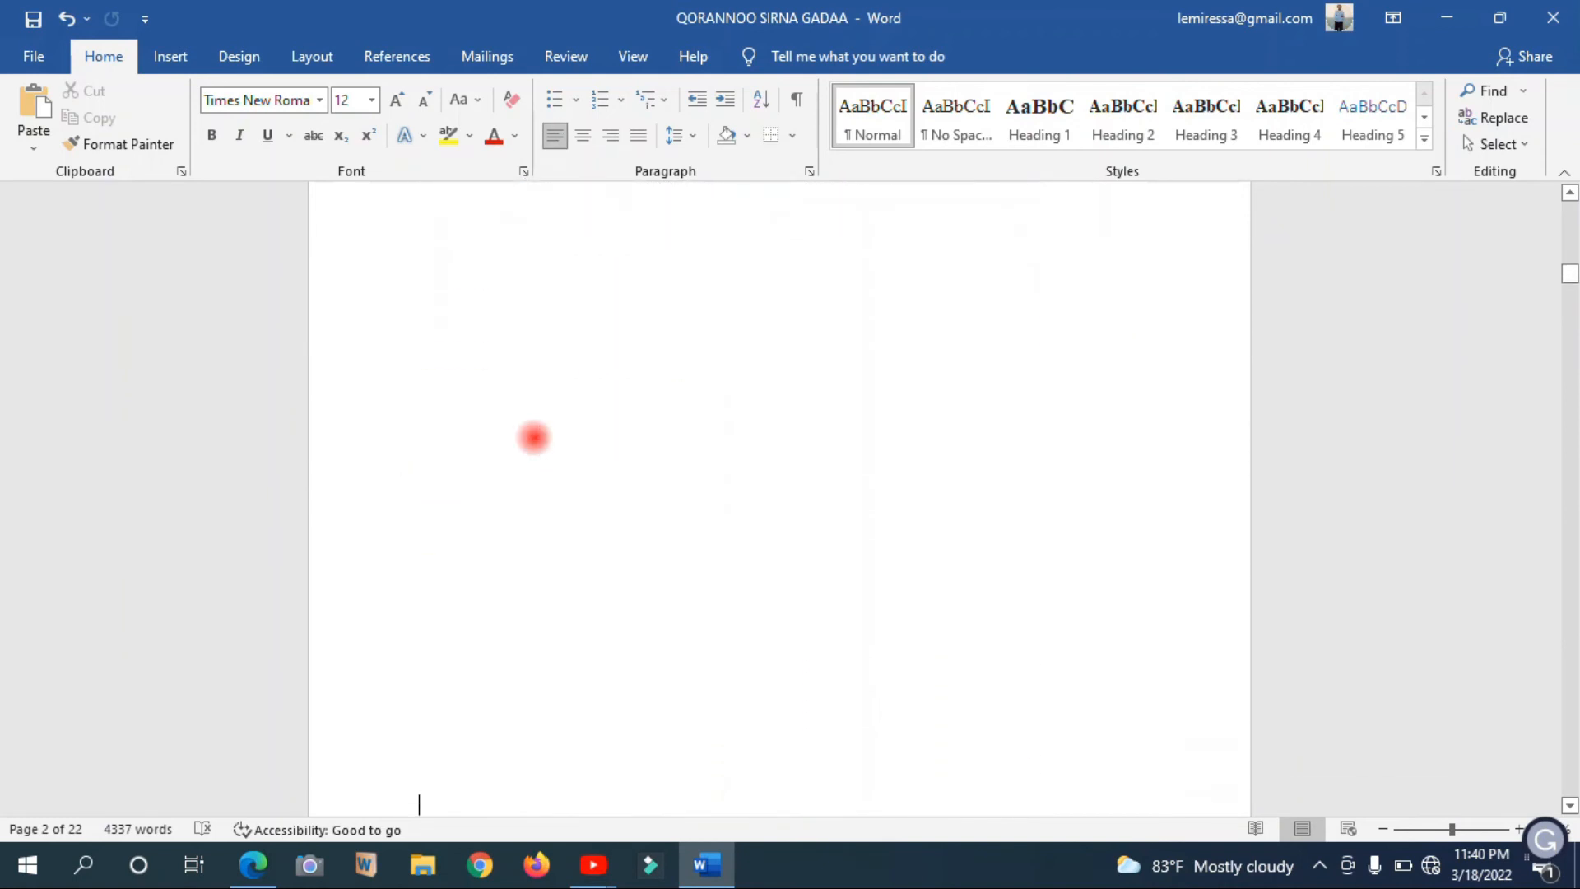
key(Down)
key(Down)
key(Down)
key(Down)
key(Down)
key(Down)
key(Down)
key(Down)
key(Down)
key(Down)
key(Down)
key(Down)
key(Down)
key(Down)
key(Down)
key(Down)
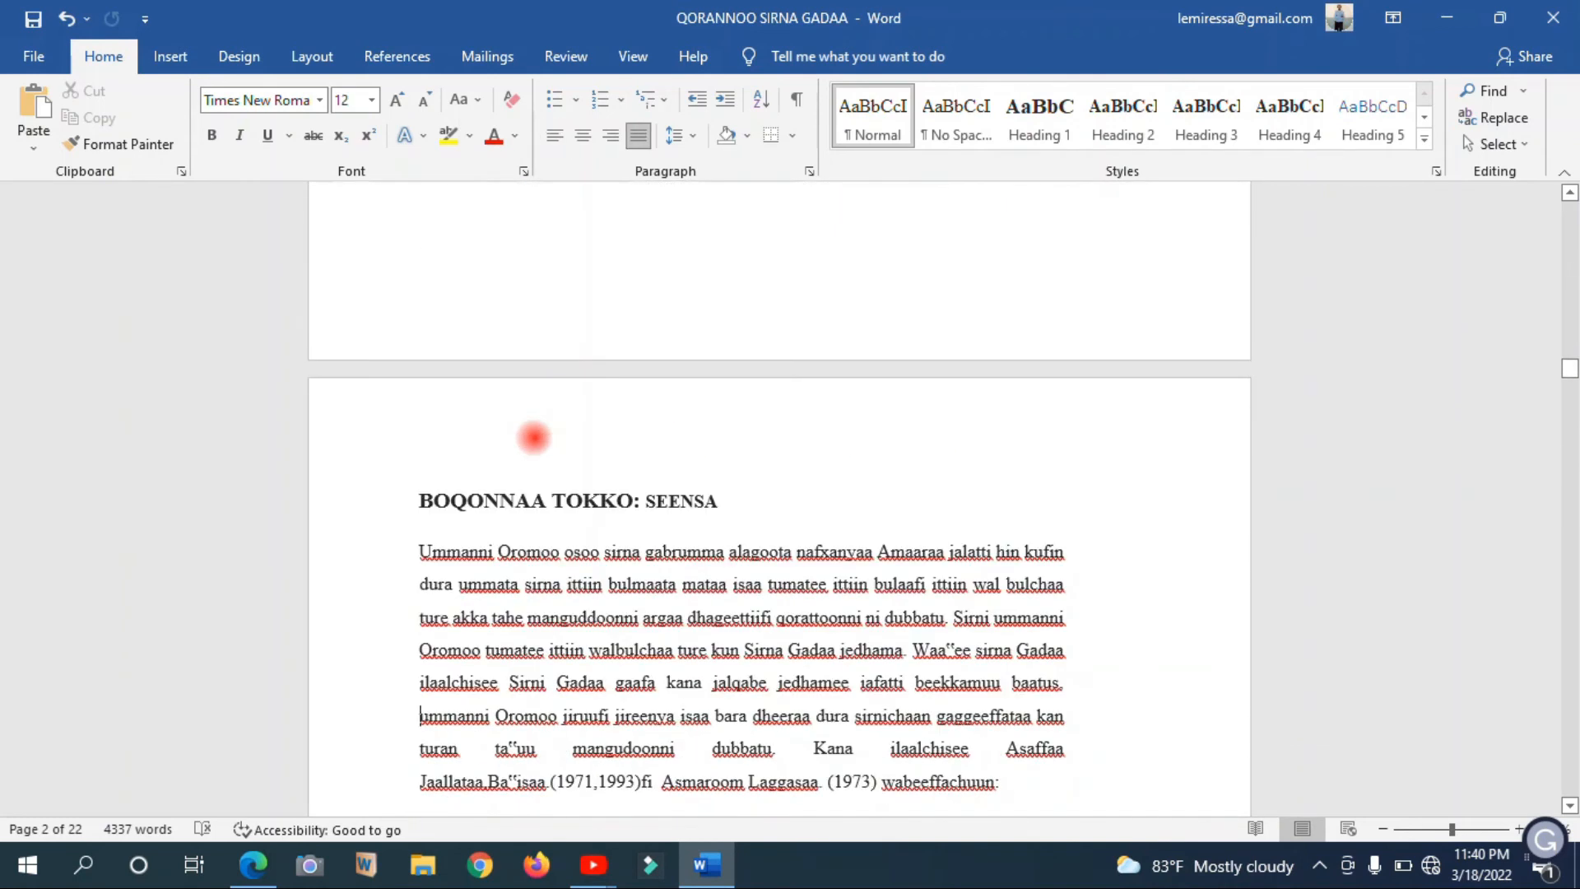
Remove the blank page before BOQONNAA TOKKO by entering placeholder text RRRRR on it and cutting that text together with its trailing break
key(Up)
key(Up)
key(Up)
key(Up)
key(Up)
key(Up)
key(Up)
key(Up)
key(Up)
key(Up)
key(Up)
key(Up)
key(Up)
key(Up)
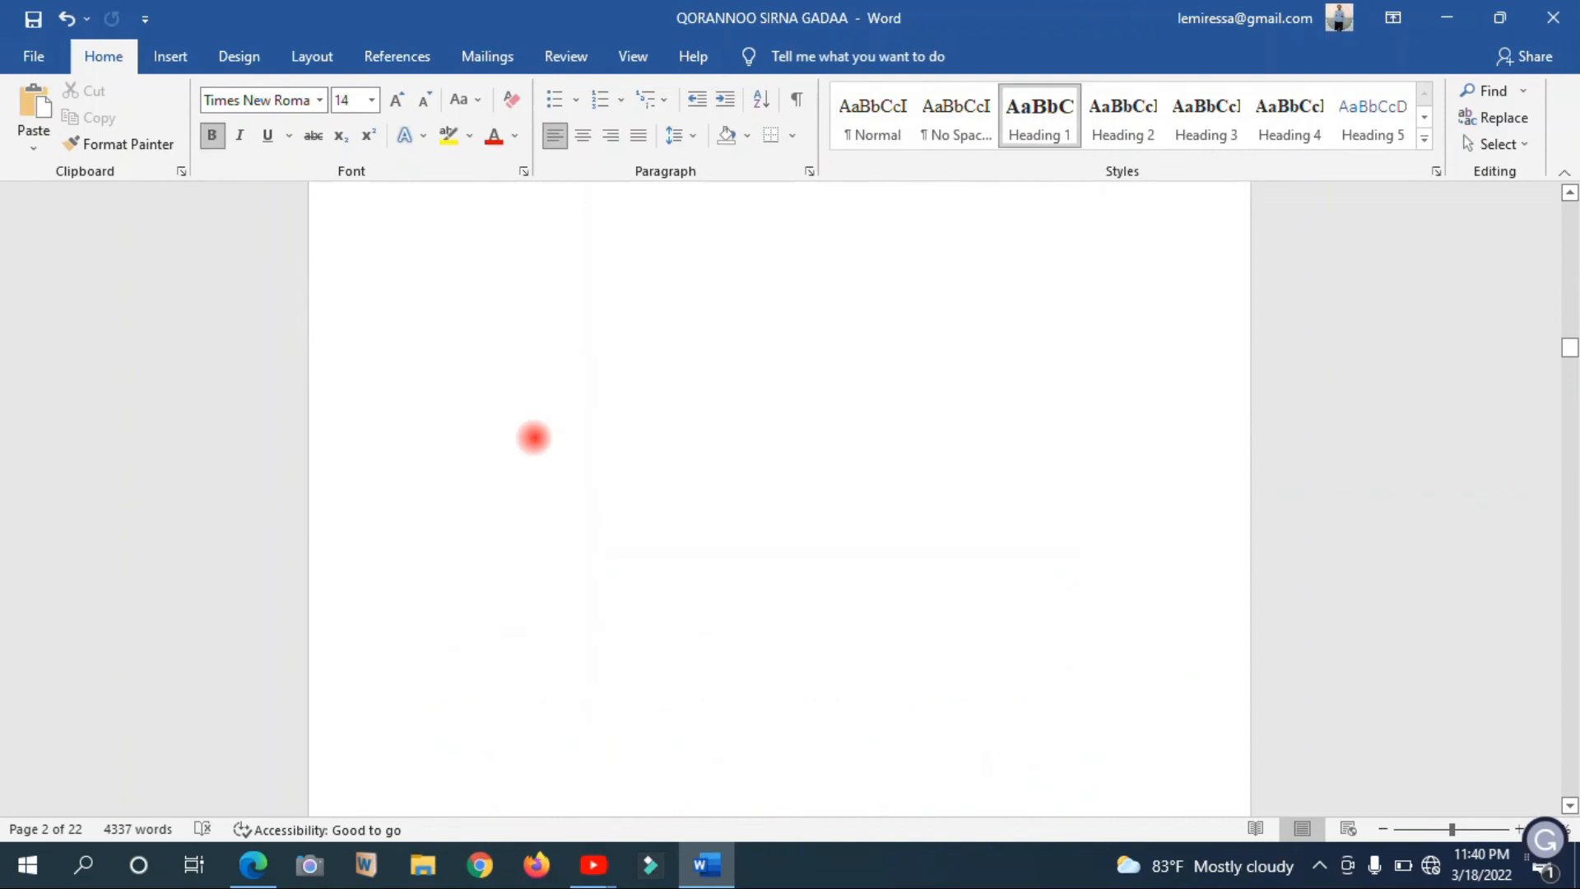
mouse_move(1570, 338)
mouse_down()
mouse_move(1570, 363)
mouse_move(1569, 339)
mouse_up()
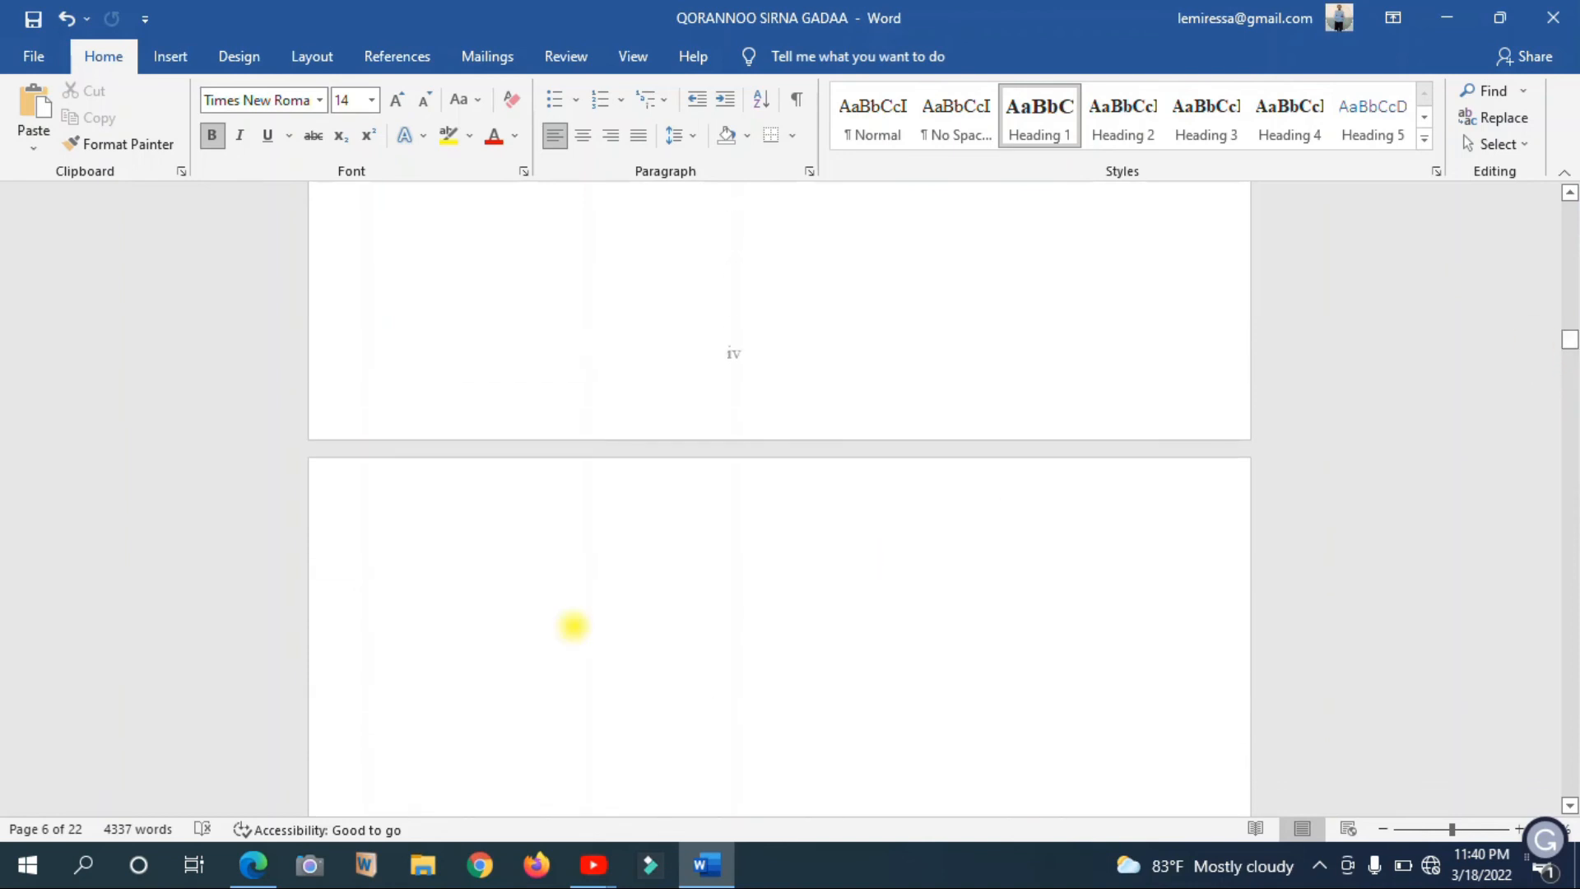
click(573, 626)
text(RRRRR)
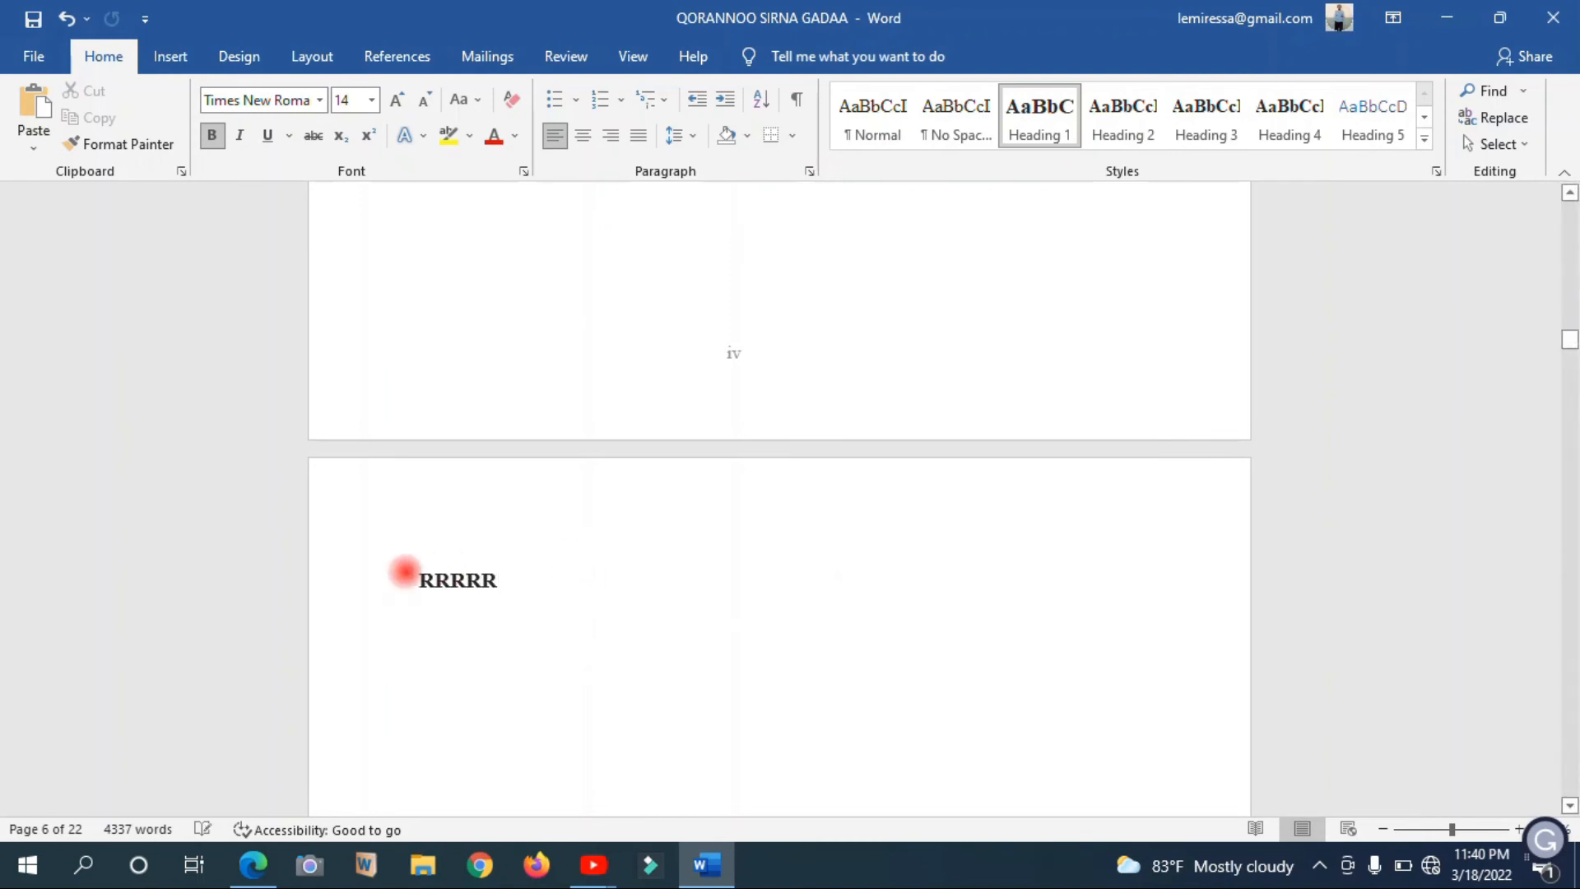
drag(555, 625, 574, 645)
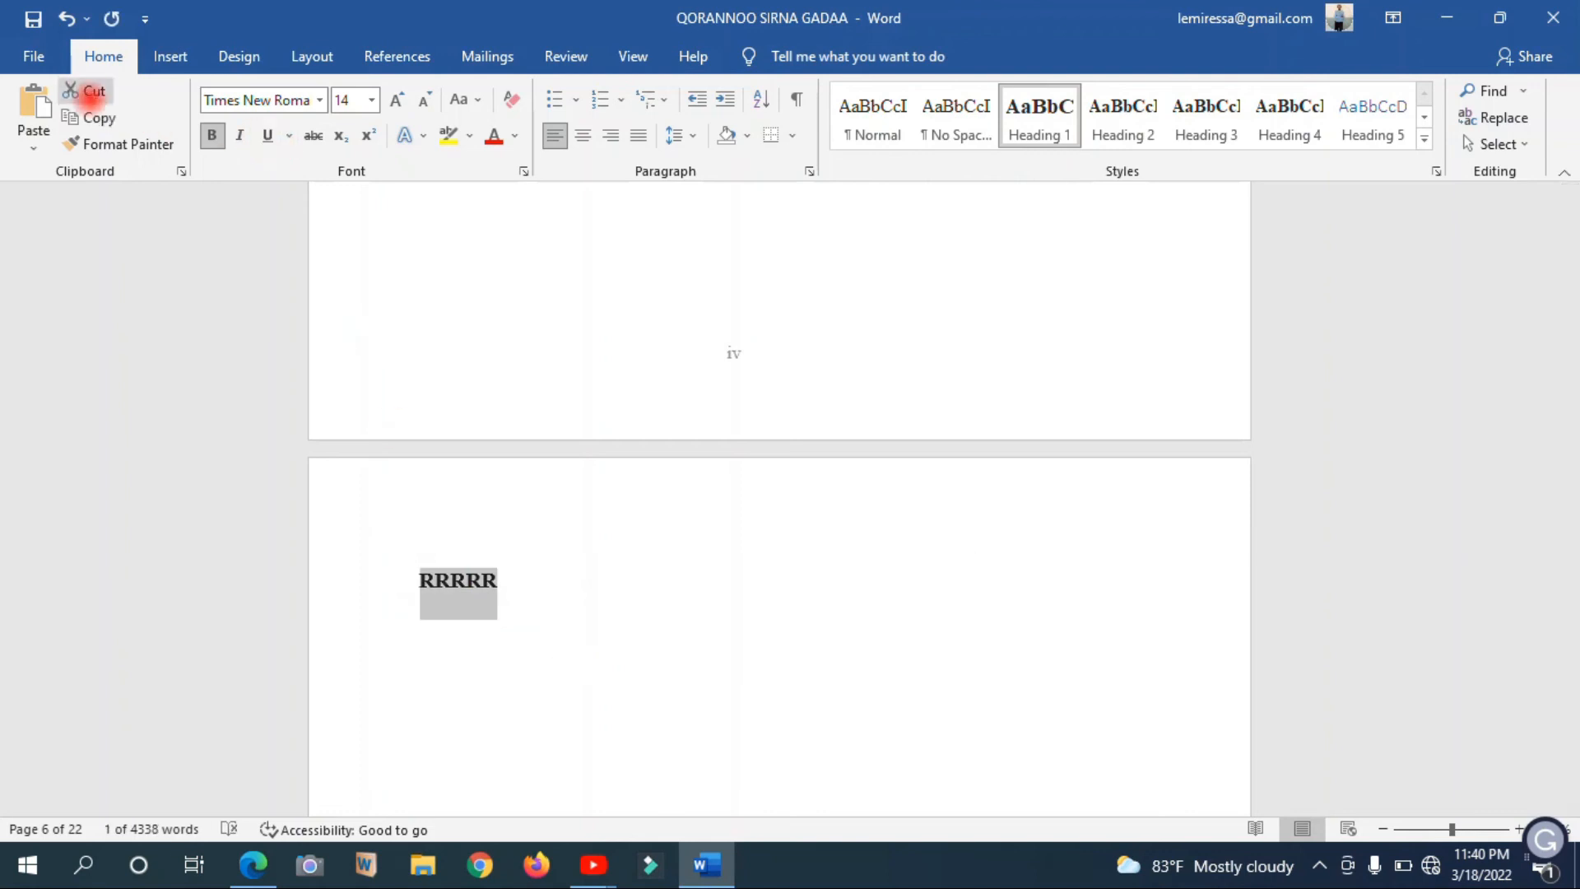
click(95, 88)
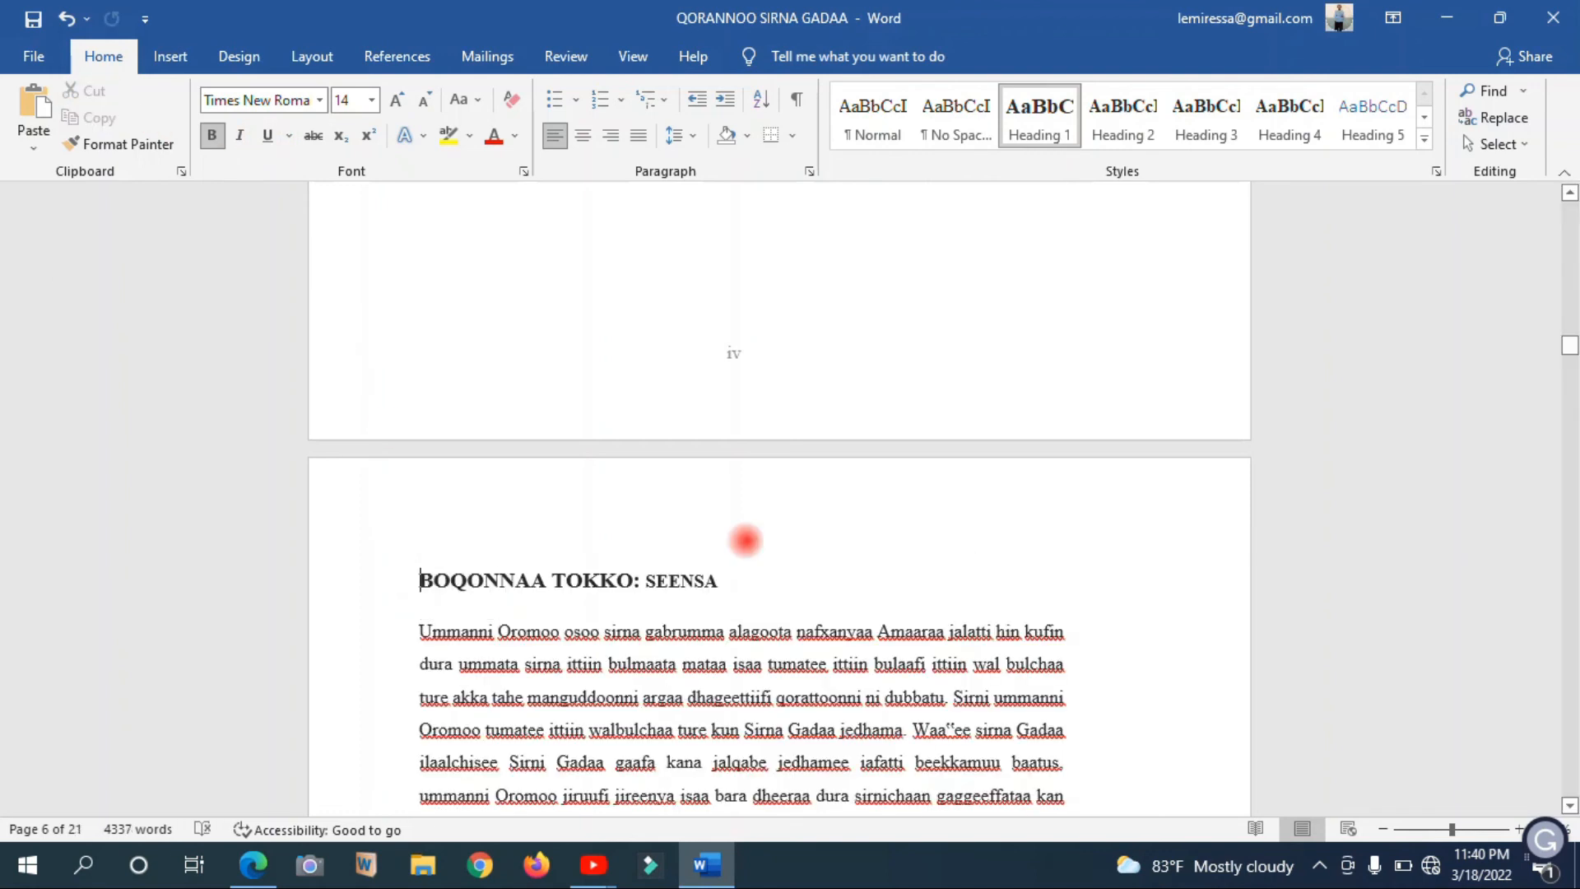
Review the preliminary pages back to the cover page and the start of Axeeraraa for remaining blank pages and correct numbering
scroll(746, 541, up, 20)
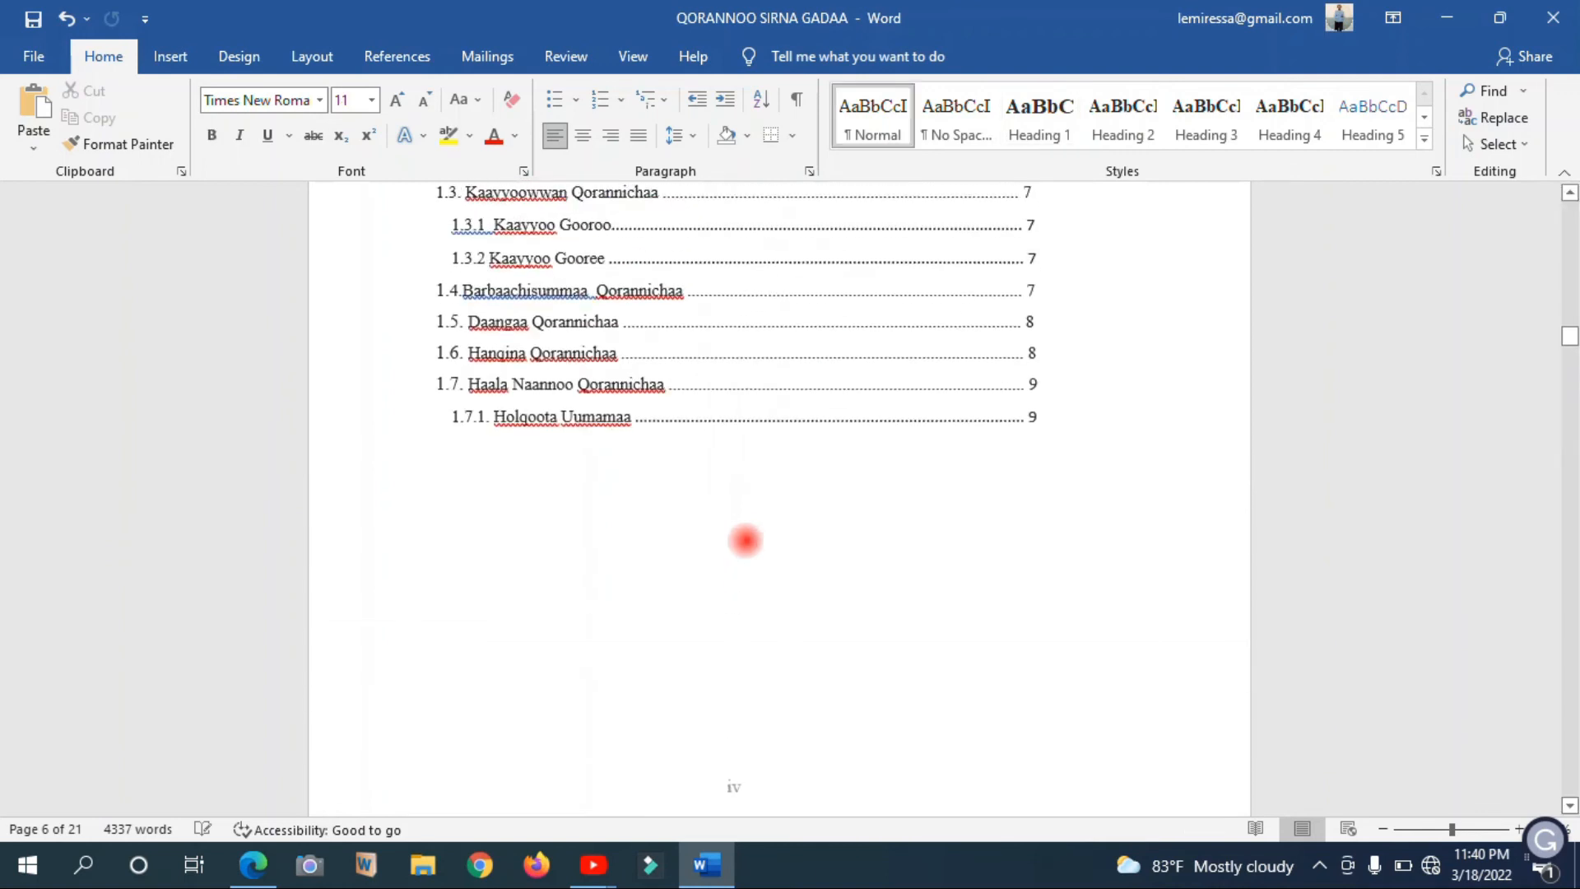
scroll(746, 541, up, 20)
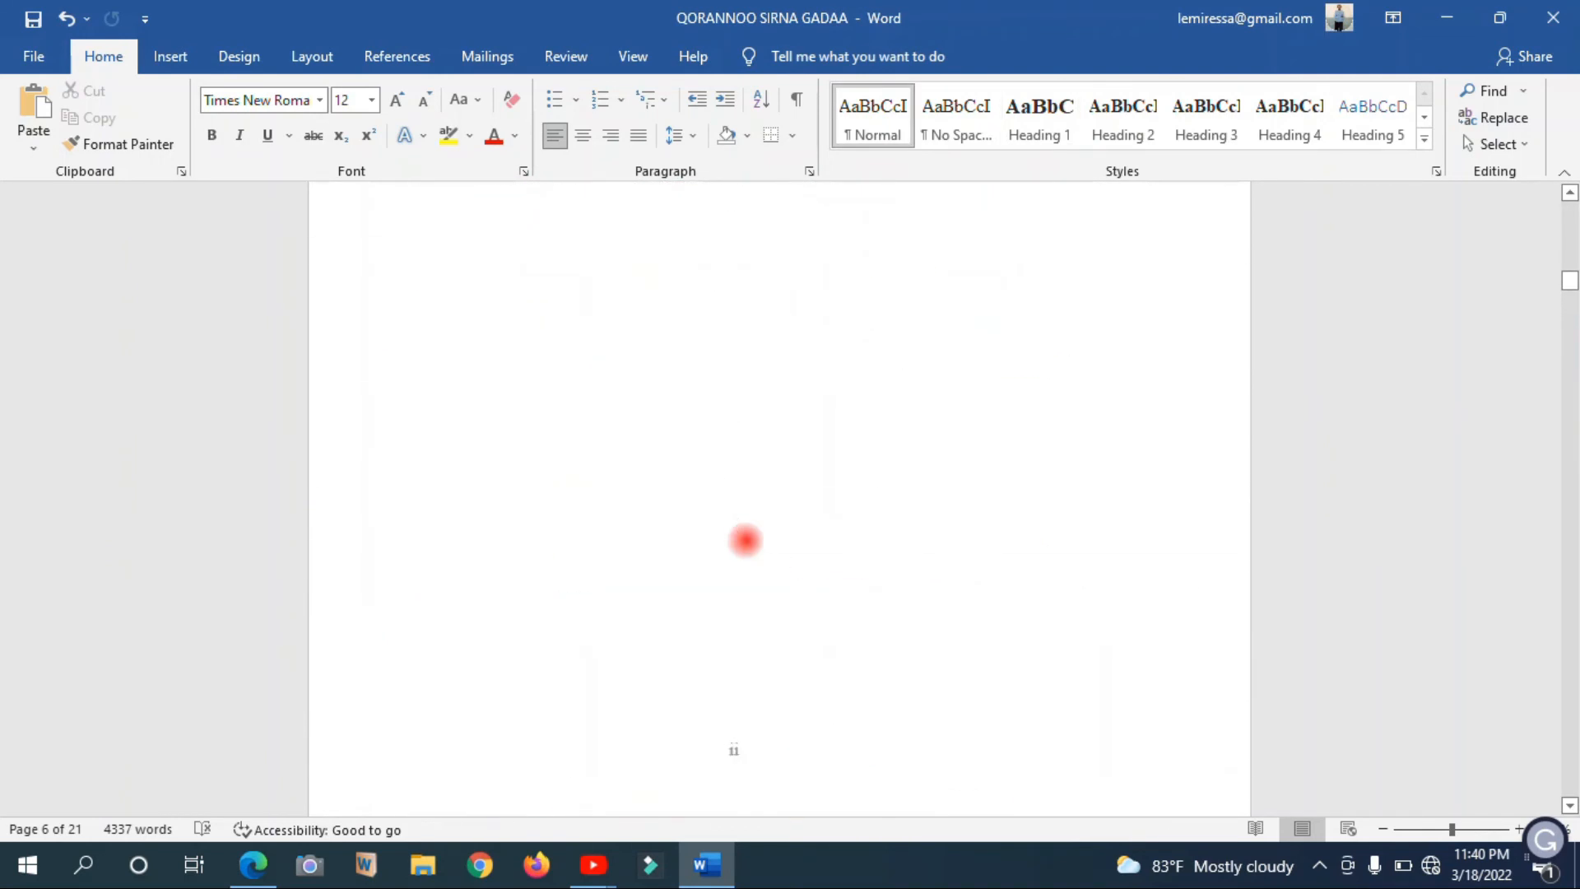
scroll(746, 540, up, 20)
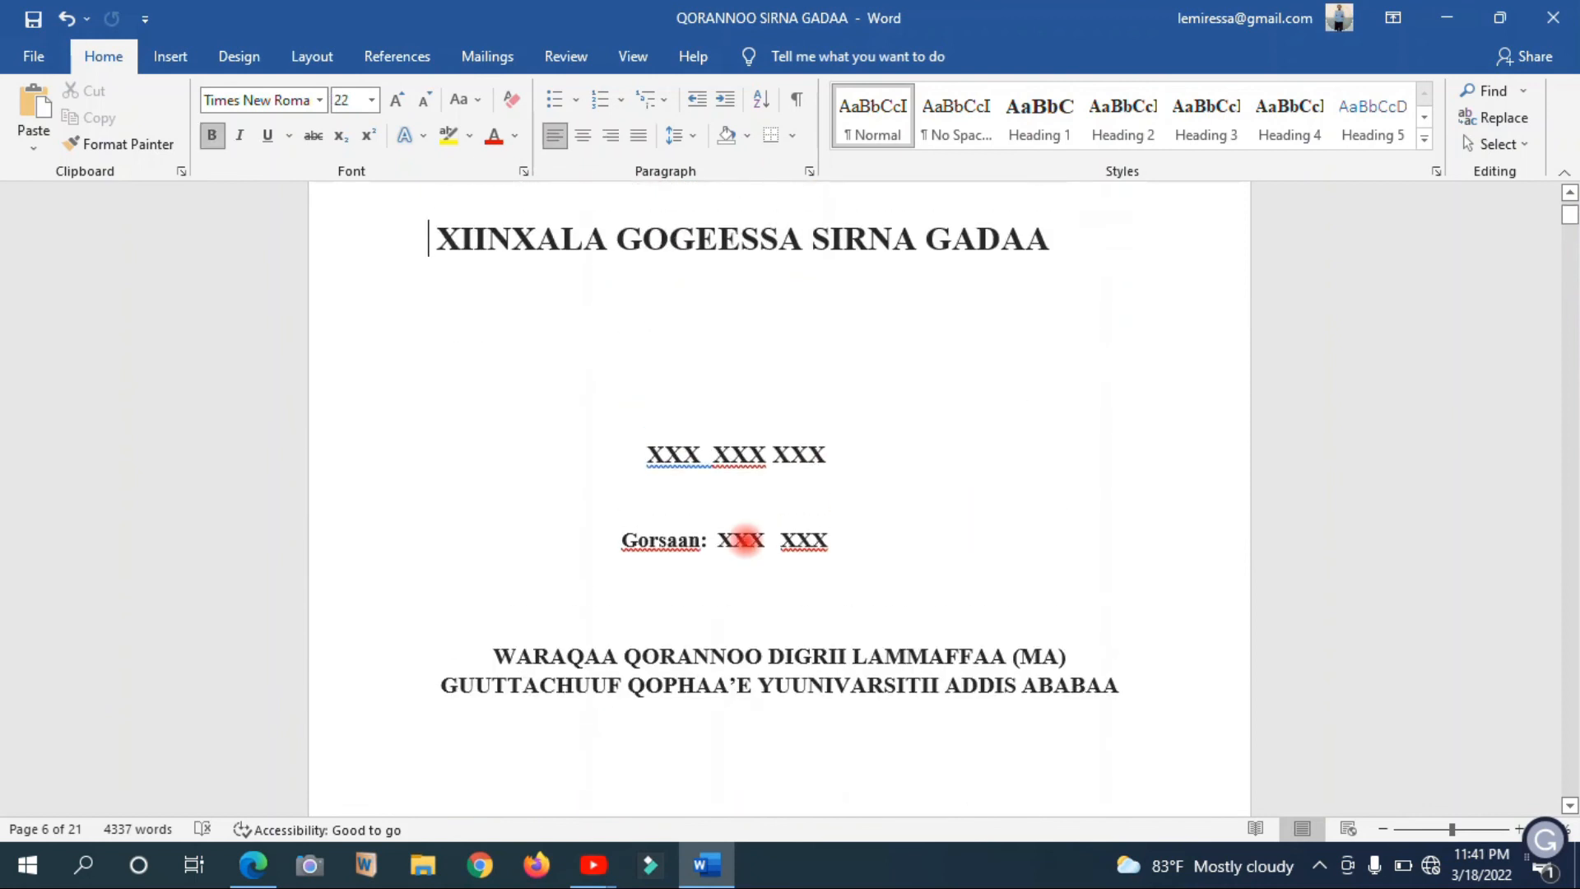
scroll(745, 541, down, 10)
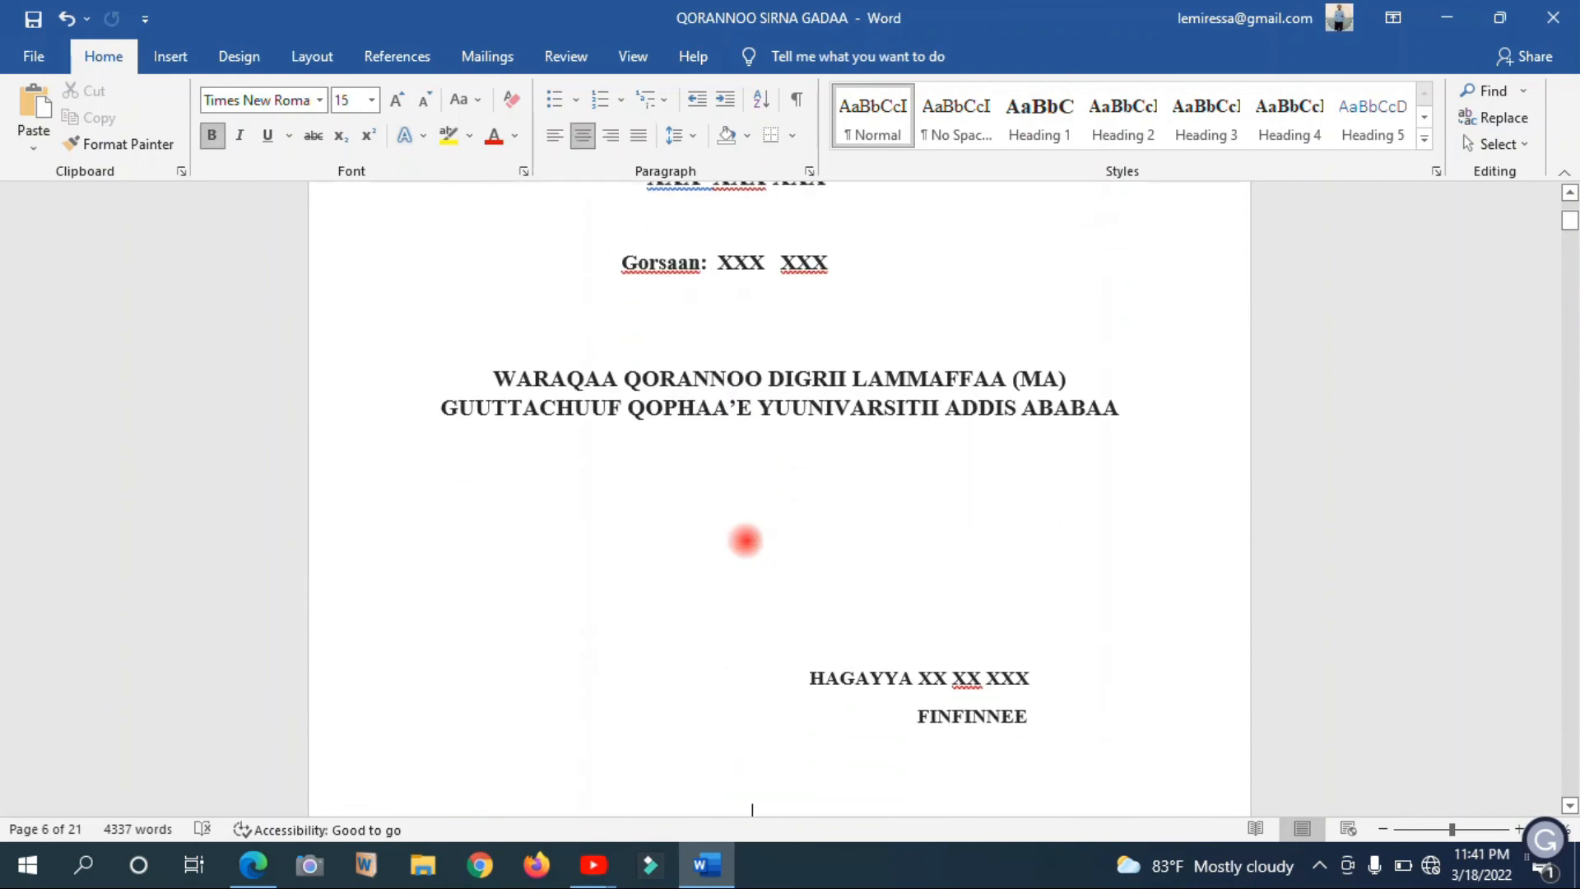
scroll(745, 540, down, 2)
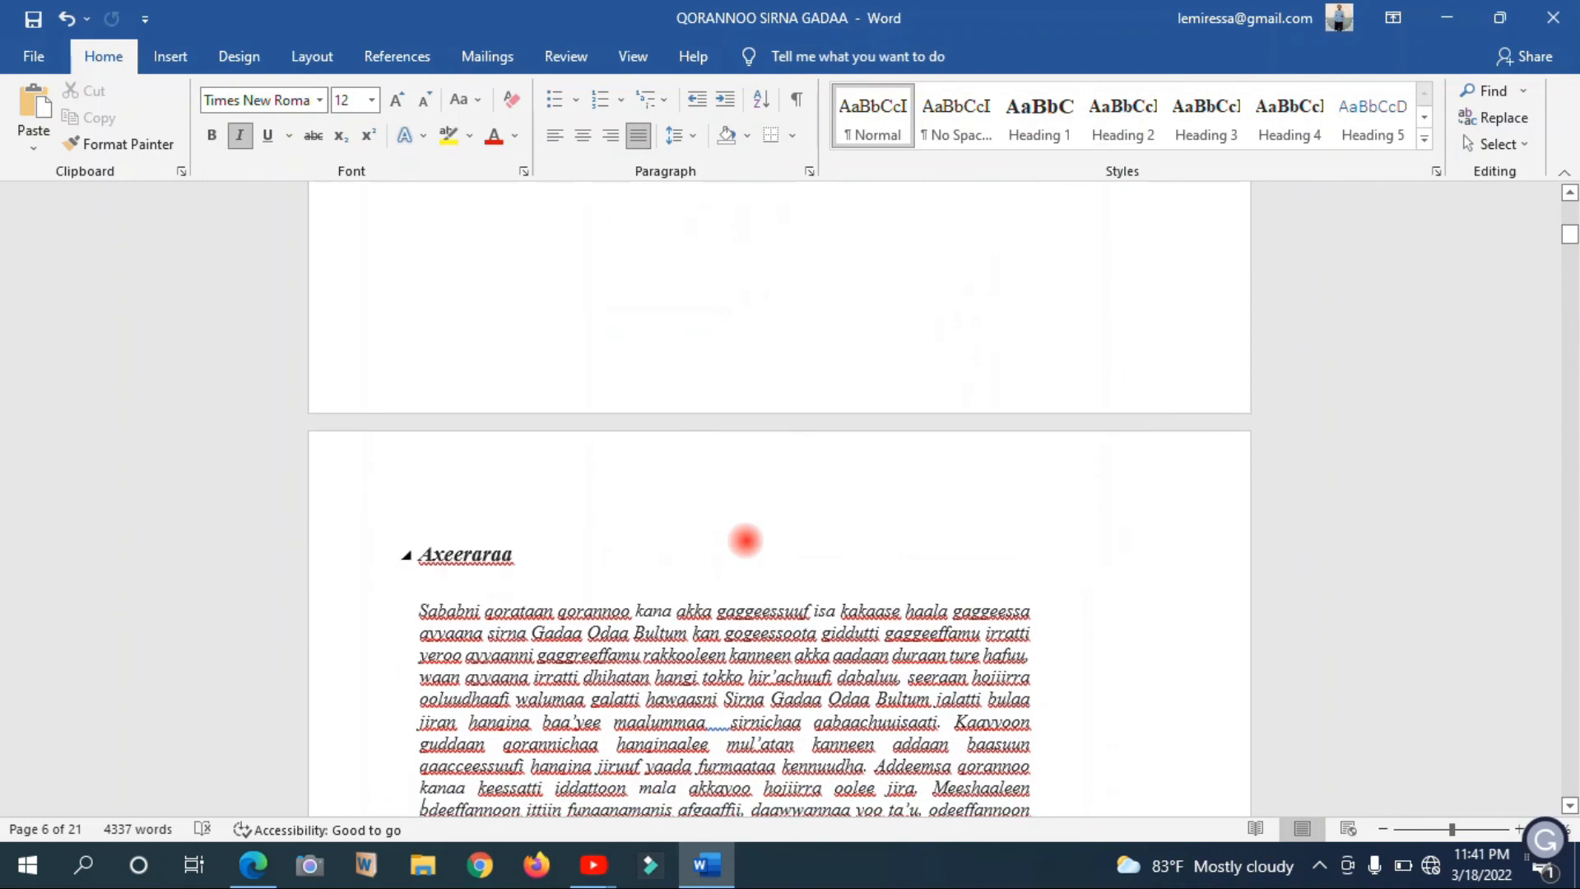
click(420, 237)
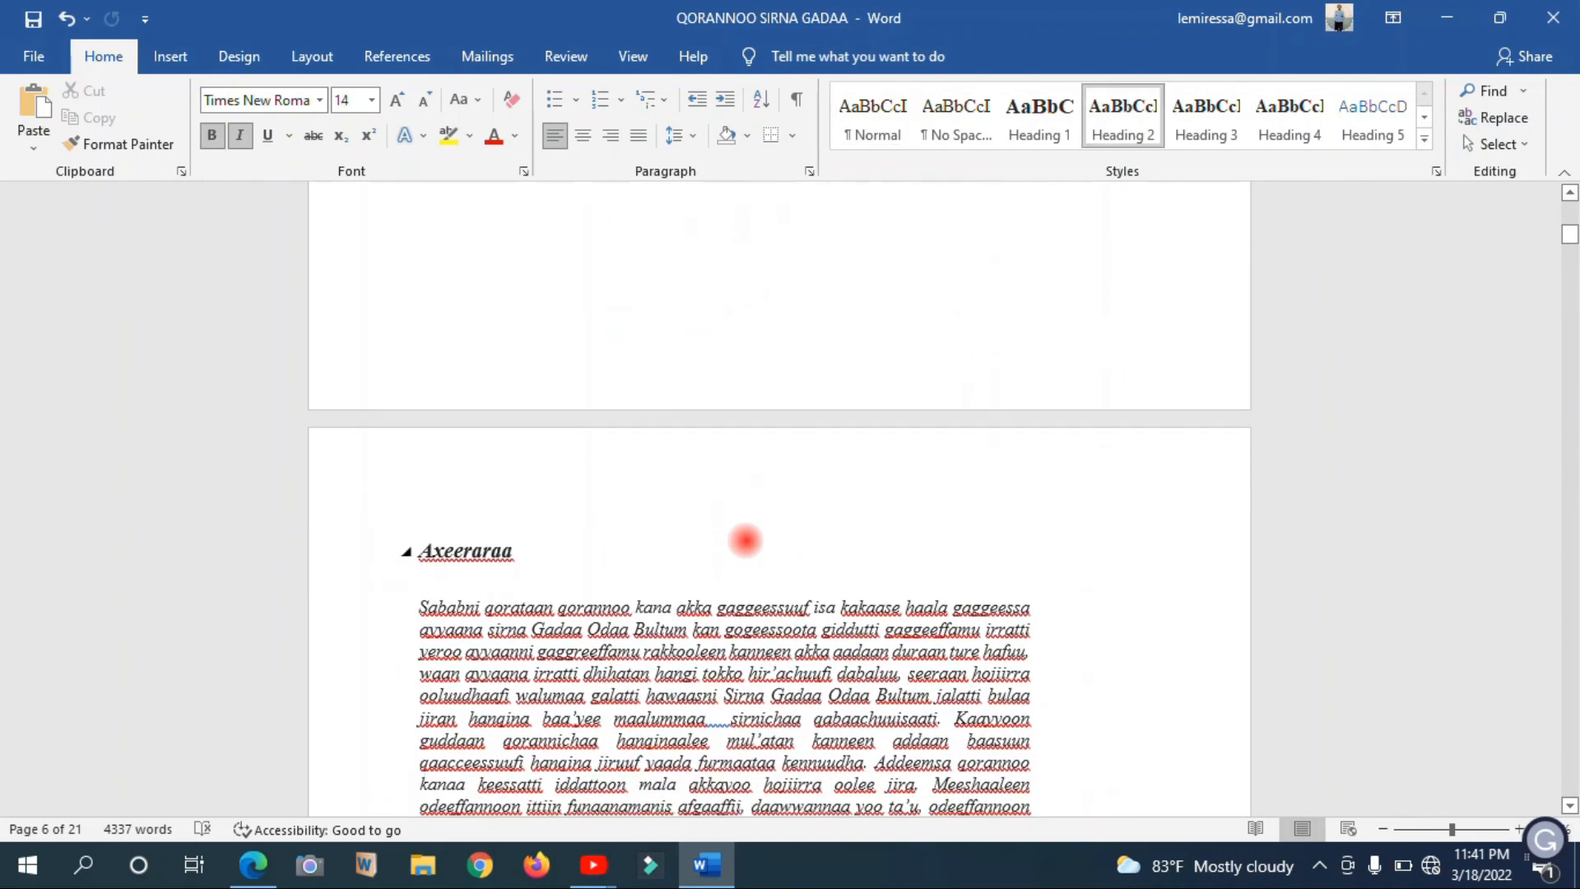
Check the footer numbers and look for blank pages from Axeeraraa through the preliminary pages to the BOQONNAA TOKKO heading
key(Down)
key(Down)
key(Down)
key(Down)
key(Down)
key(Down)
key(Down)
key(Down)
key(Down)
key(Down)
key(Down)
key(Down)
key(Down)
key(Down)
key(Down)
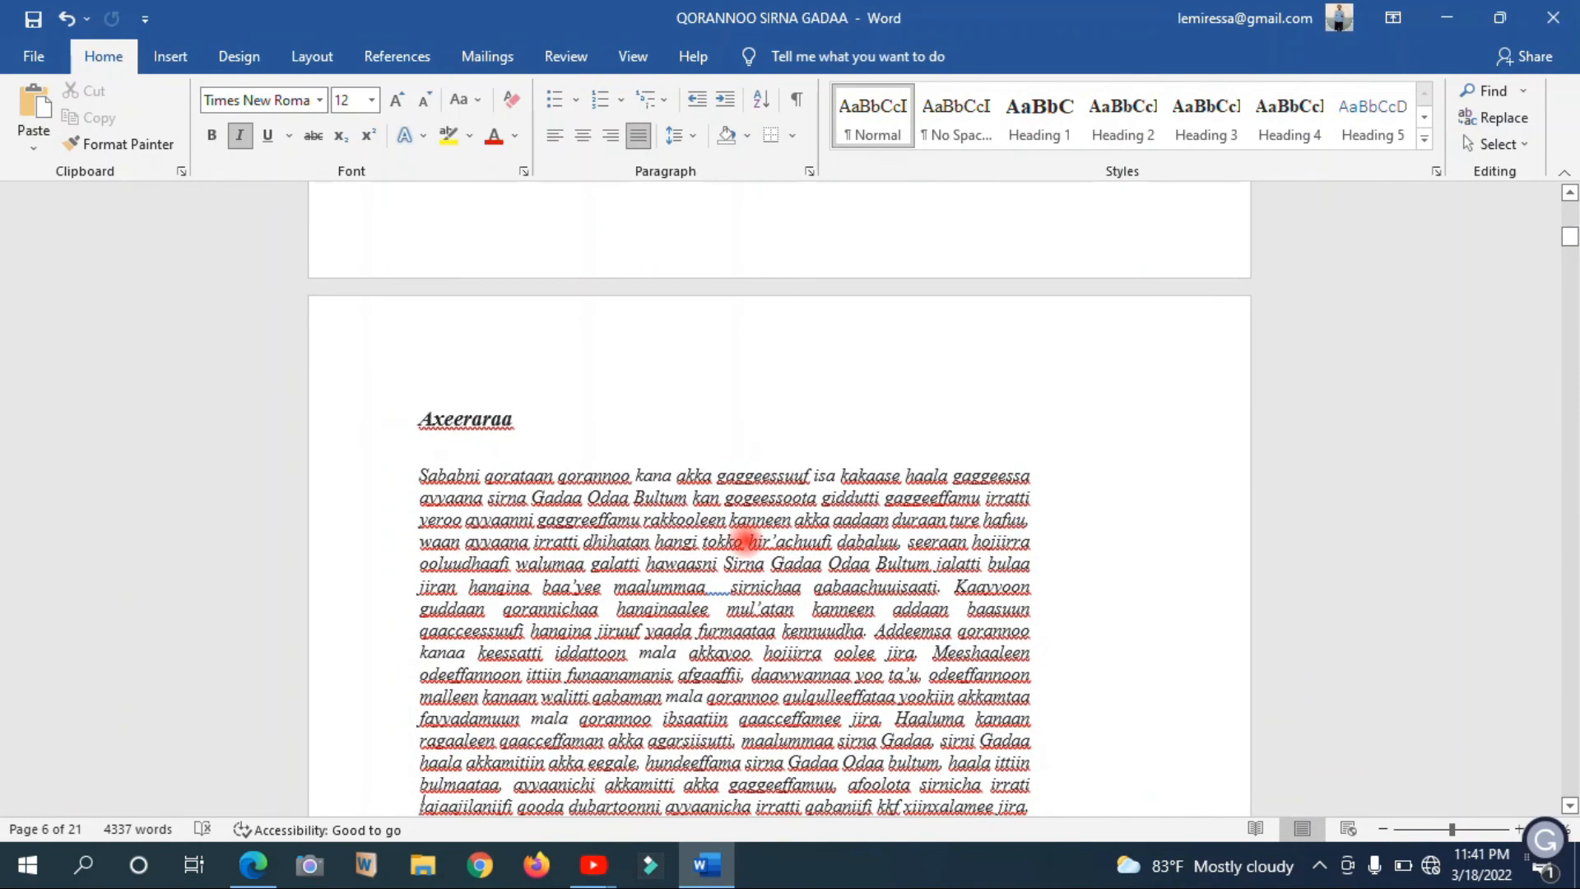
key(Down)
key(Down)
key(Down)
key(Down)
key(Down)
key(Down)
key(Down)
key(Down)
key(Down)
key(Down)
key(Down)
key(Down)
key(Down)
key(Down)
key(Down)
key(Down)
key(Down)
key(Down)
key(Down)
key(Down)
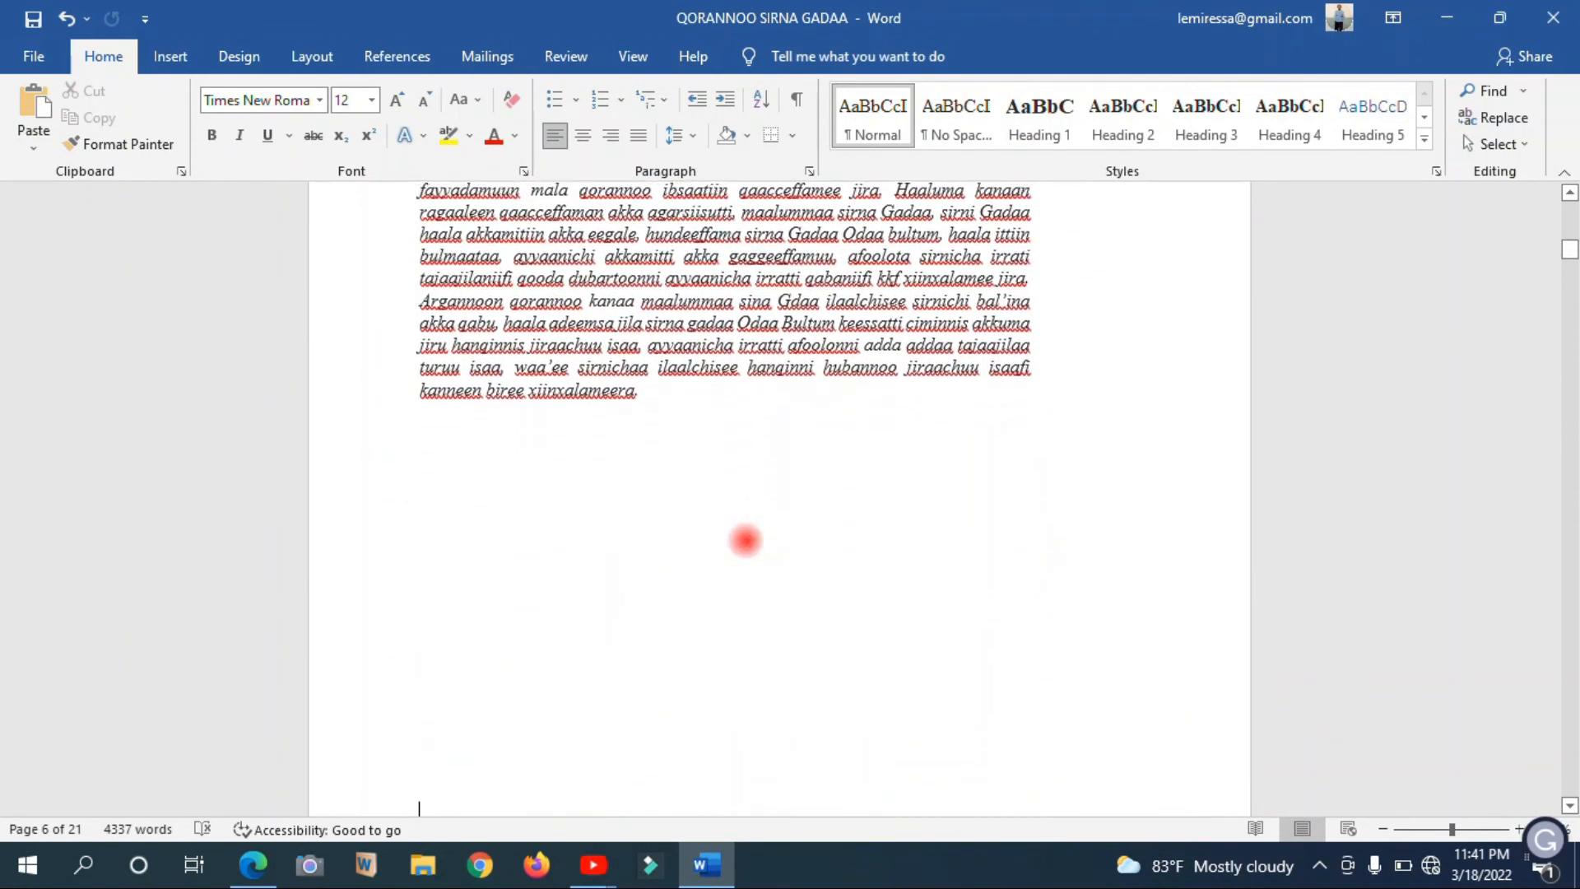
key(Down)
key(Down)
key(Down)
key(Down)
key(Down)
key(Down)
key(Down)
key(Down)
key(Down)
key(Down)
key(Down)
key(Down)
key(Down)
key(Down)
key(Down)
key(Down)
key(Down)
key(Down)
key(Down)
key(Down)
key(Down)
key(Down)
key(Down)
key(Down)
key(Down)
key(Down)
key(Down)
key(Down)
key(Down)
key(Down)
key(Down)
key(Down)
key(Down)
key(Down)
key(Down)
key(Down)
key(Down)
key(Down)
key(Down)
key(Down)
key(Down)
key(Down)
key(Down)
key(Down)
key(Down)
key(Down)
key(Down)
key(Down)
key(Down)
key(Down)
key(Down)
key(Down)
key(Down)
key(Down)
key(Down)
key(Down)
key(Down)
key(Down)
key(Down)
key(Down)
key(Down)
key(Down)
key(Down)
key(Down)
key(Down)
key(Down)
key(Down)
key(Down)
key(Down)
key(Down)
key(Down)
key(Down)
key(Down)
key(Down)
key(Down)
key(Down)
key(Down)
key(Down)
key(Down)
key(Down)
key(Down)
key(Down)
key(Down)
key(Down)
key(Down)
key(Down)
key(Down)
key(Down)
key(Down)
key(Down)
key(Down)
key(Down)
key(Down)
key(Down)
key(Down)
key(Down)
key(Down)
key(Down)
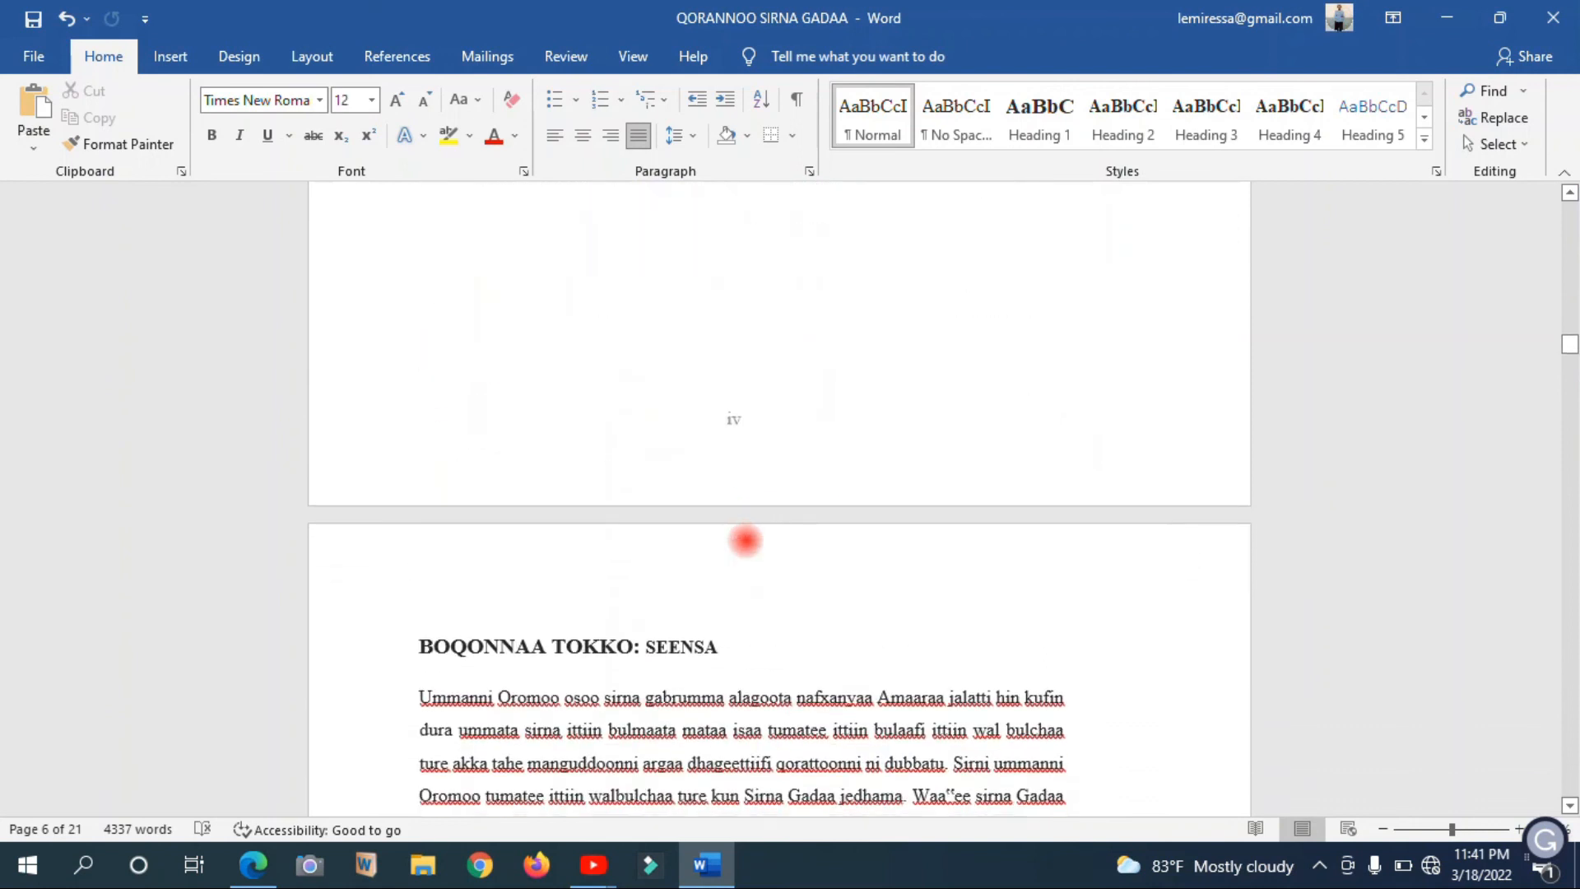
Examine the footer numbering on the chapter pages from BOQONNAA TOKKO onward
key(Down)
key(Down)
key(Down)
key(Down)
key(Down)
key(Down)
key(Down)
key(Down)
key(Down)
key(Down)
key(Down)
key(Down)
key(Down)
key(Down)
key(Down)
key(Down)
key(Down)
key(Down)
key(Down)
key(Down)
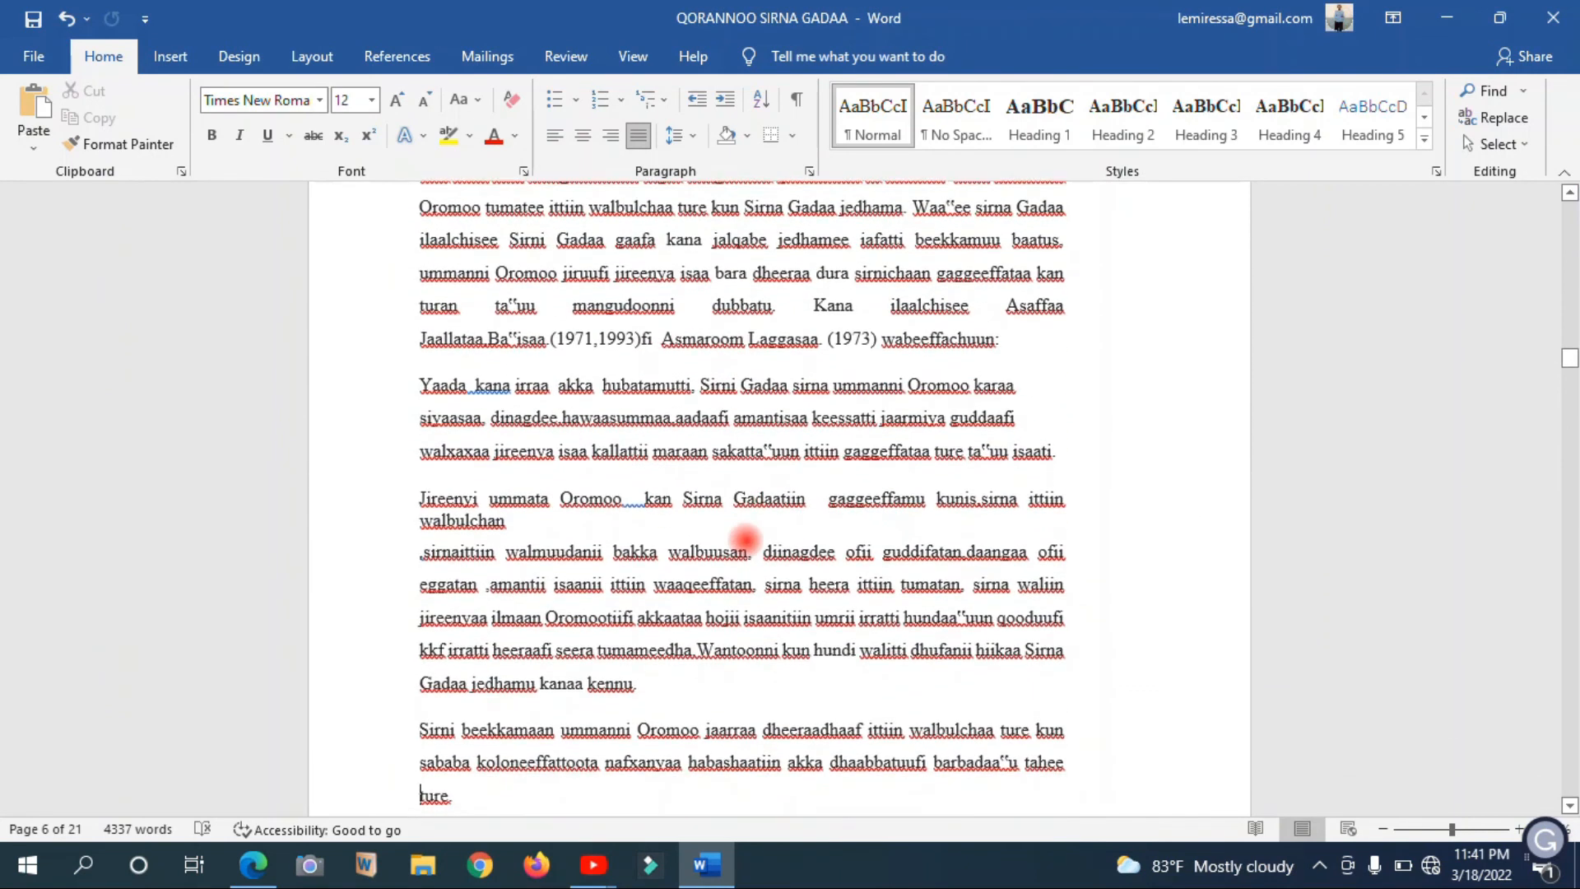
key(Down)
key(Down)
key(Down)
key(Down)
key(Down)
key(Down)
key(Down)
key(Down)
key(Down)
key(Down)
key(Down)
key(Down)
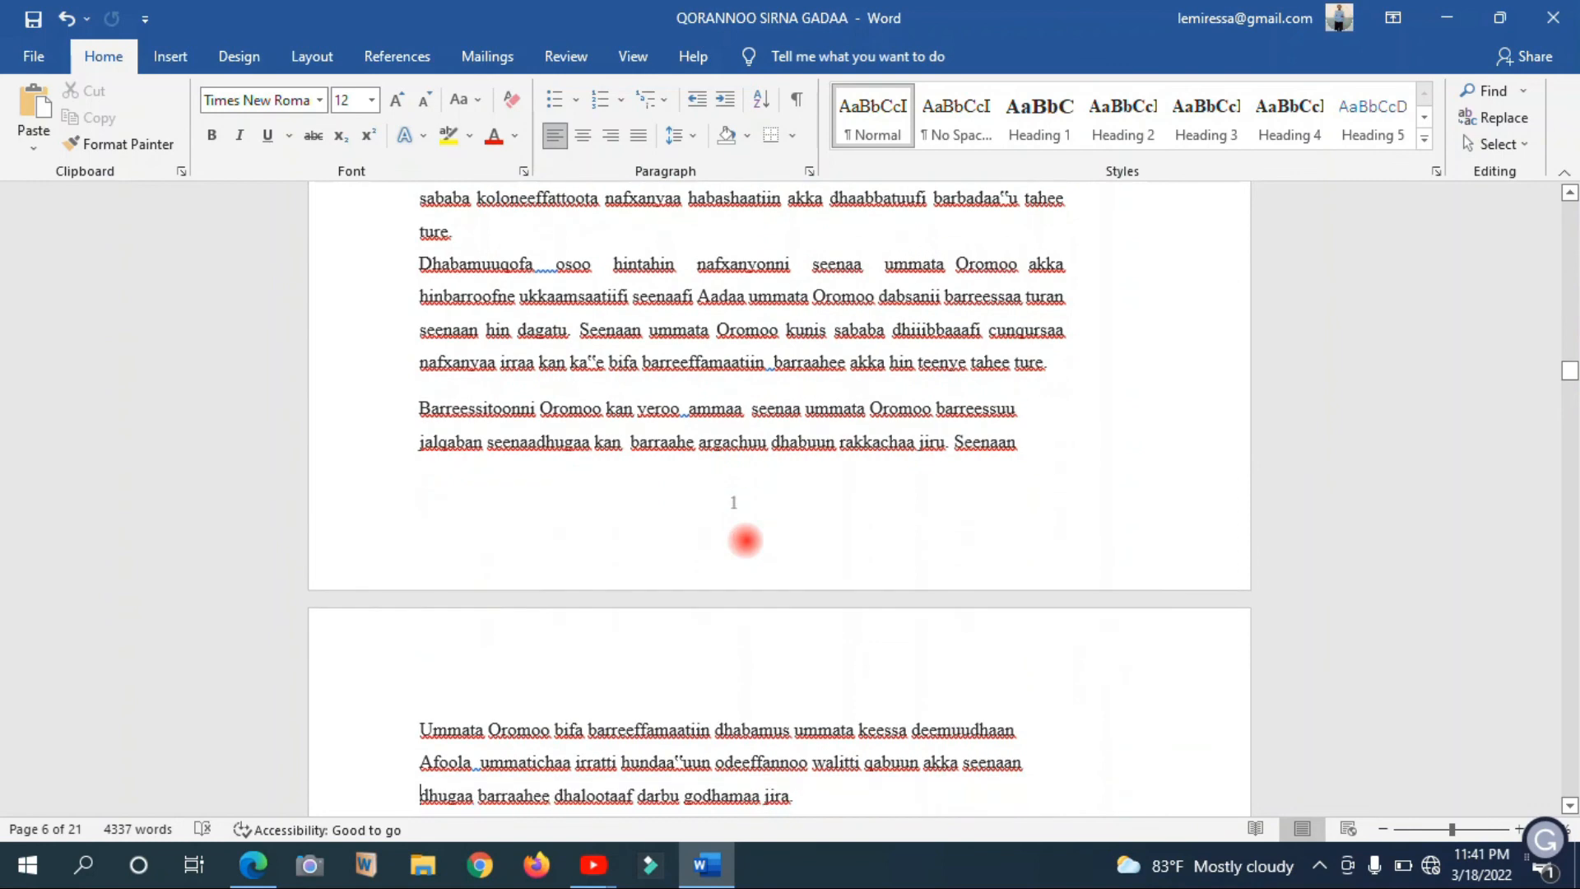
key(Down)
key(Down)
key(Down)
key(Down)
key(Down)
key(Down)
key(Down)
key(Down)
key(Down)
key(Down)
key(Down)
key(Down)
key(Down)
key(Down)
key(Down)
key(Down)
key(Down)
key(Down)
key(Down)
key(Down)
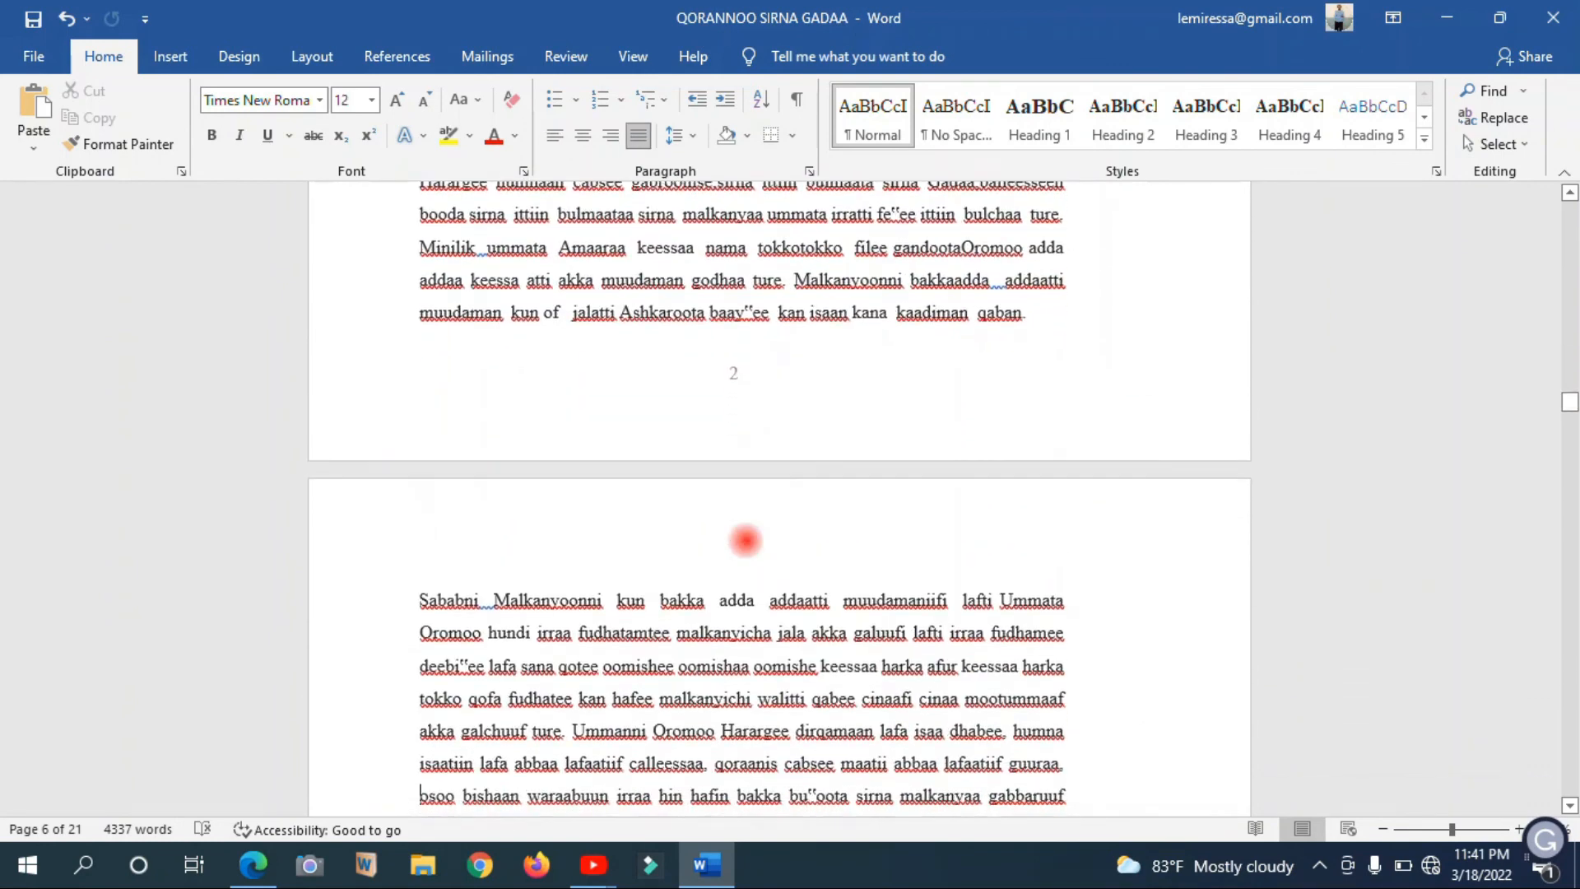
key(Down)
key(Down)
key(Down)
key(Down)
key(Down)
key(Down)
key(Down)
key(Down)
key(Down)
key(Down)
key(Down)
key(Down)
key(Down)
key(Down)
key(Down)
key(Down)
key(Down)
key(Down)
key(Down)
key(Down)
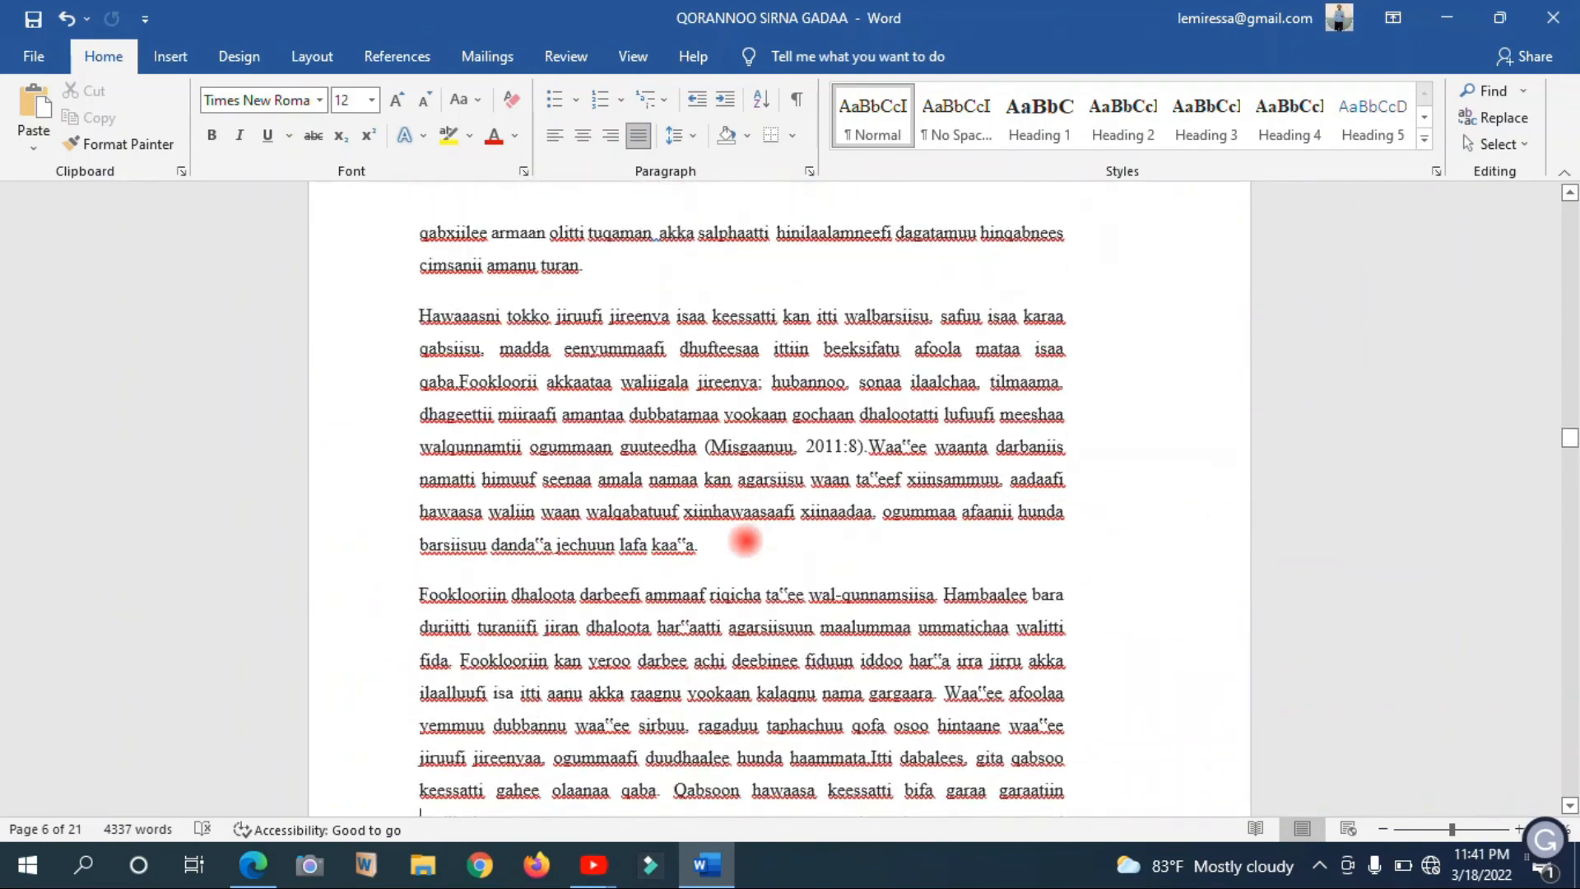
Return to the cover page and place the cursor on the empty line below the thesis title
drag(1570, 691, 1556, 191)
click(864, 448)
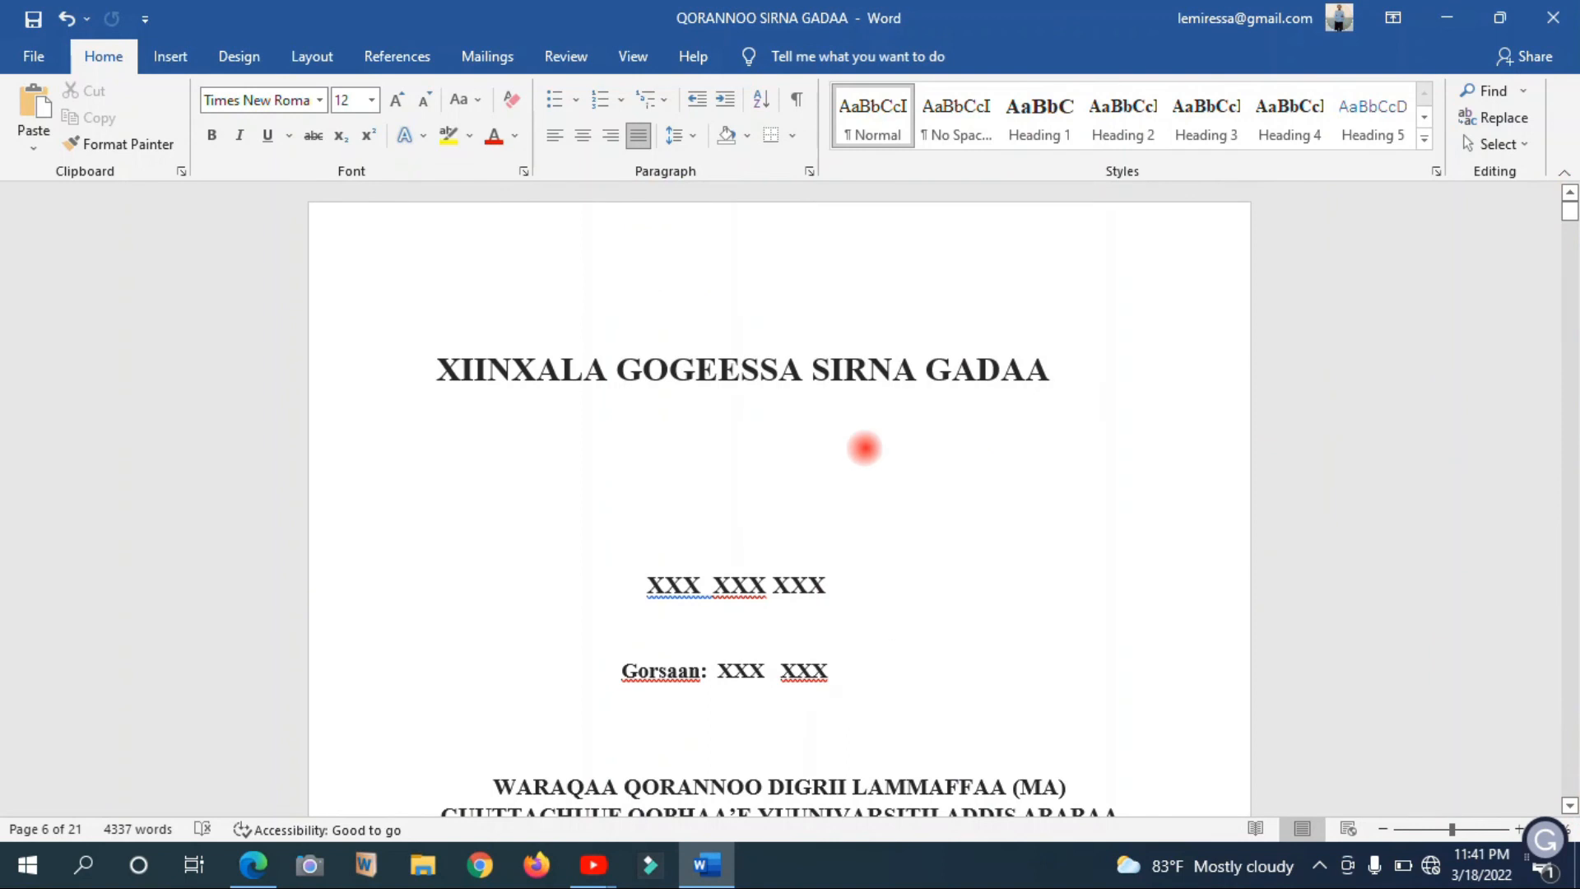
double_click(712, 362)
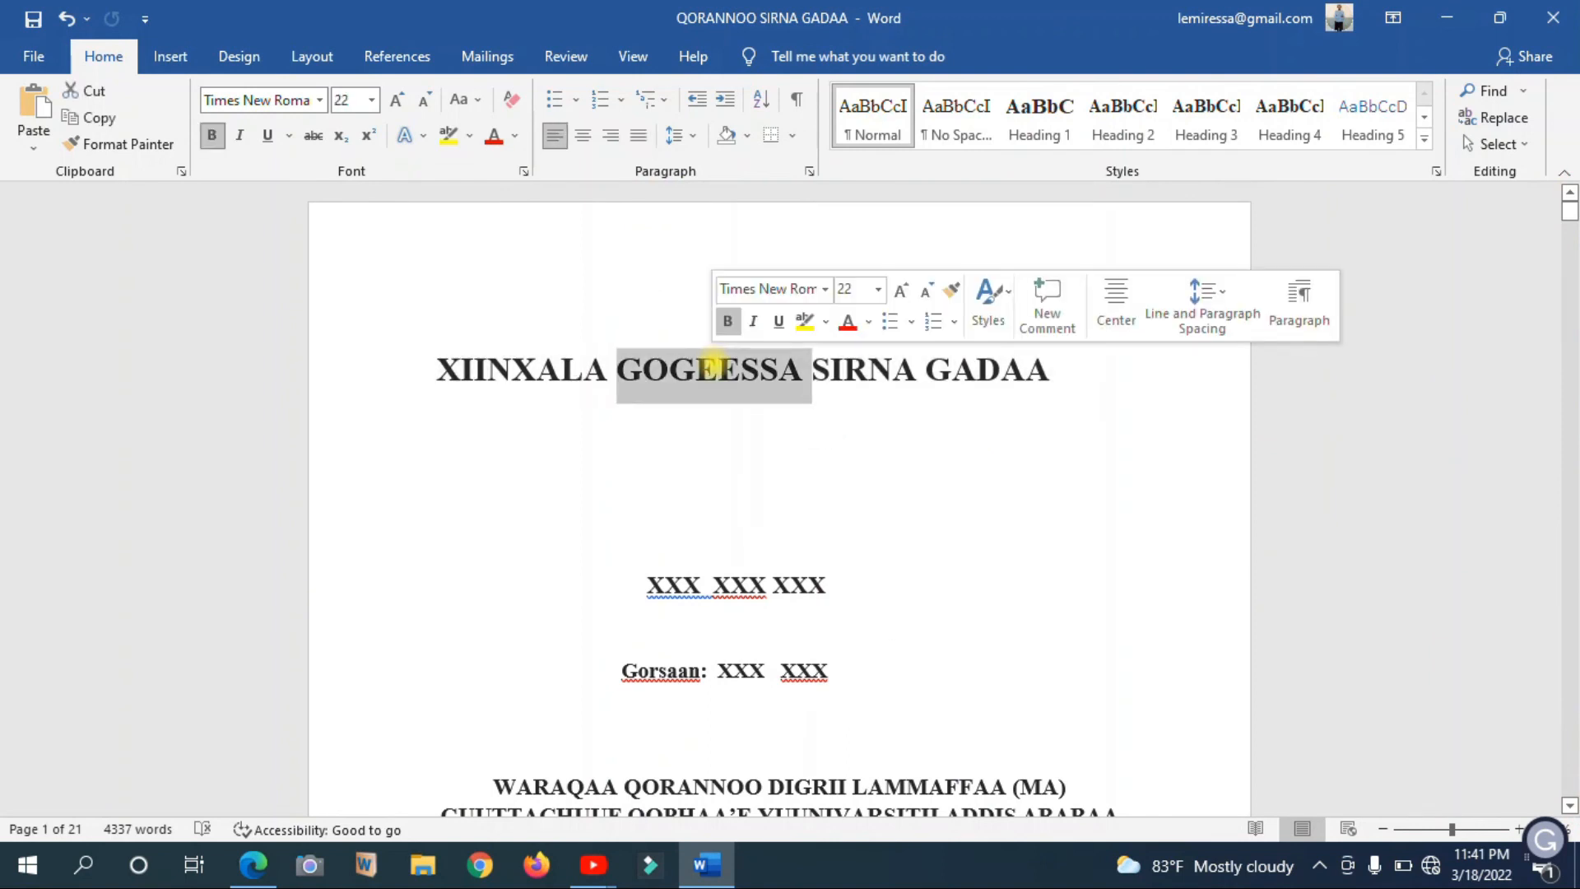
click(713, 492)
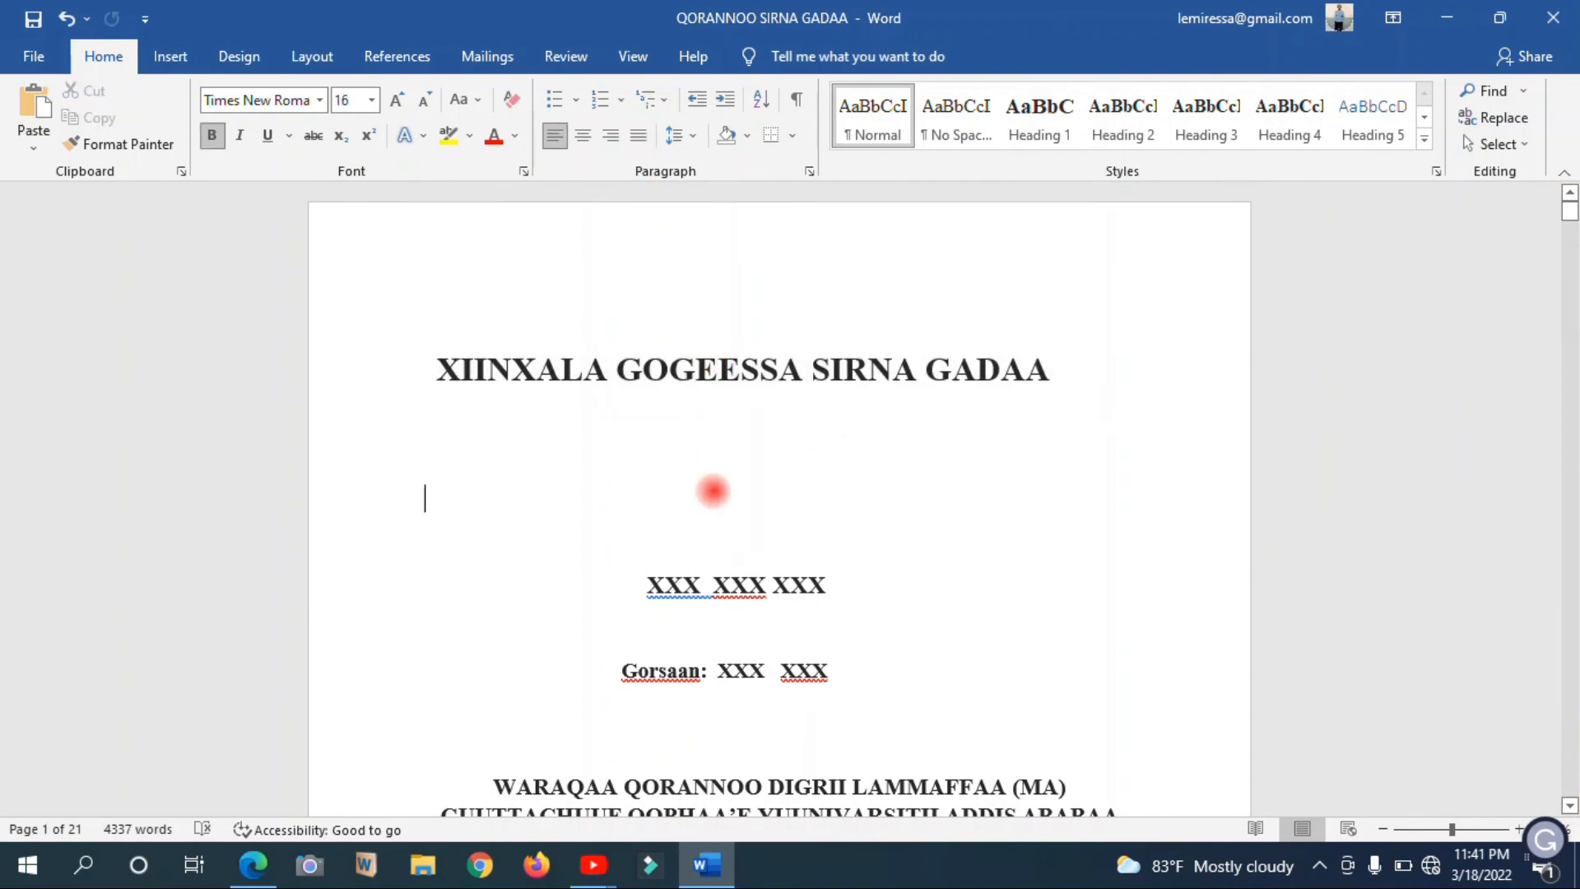